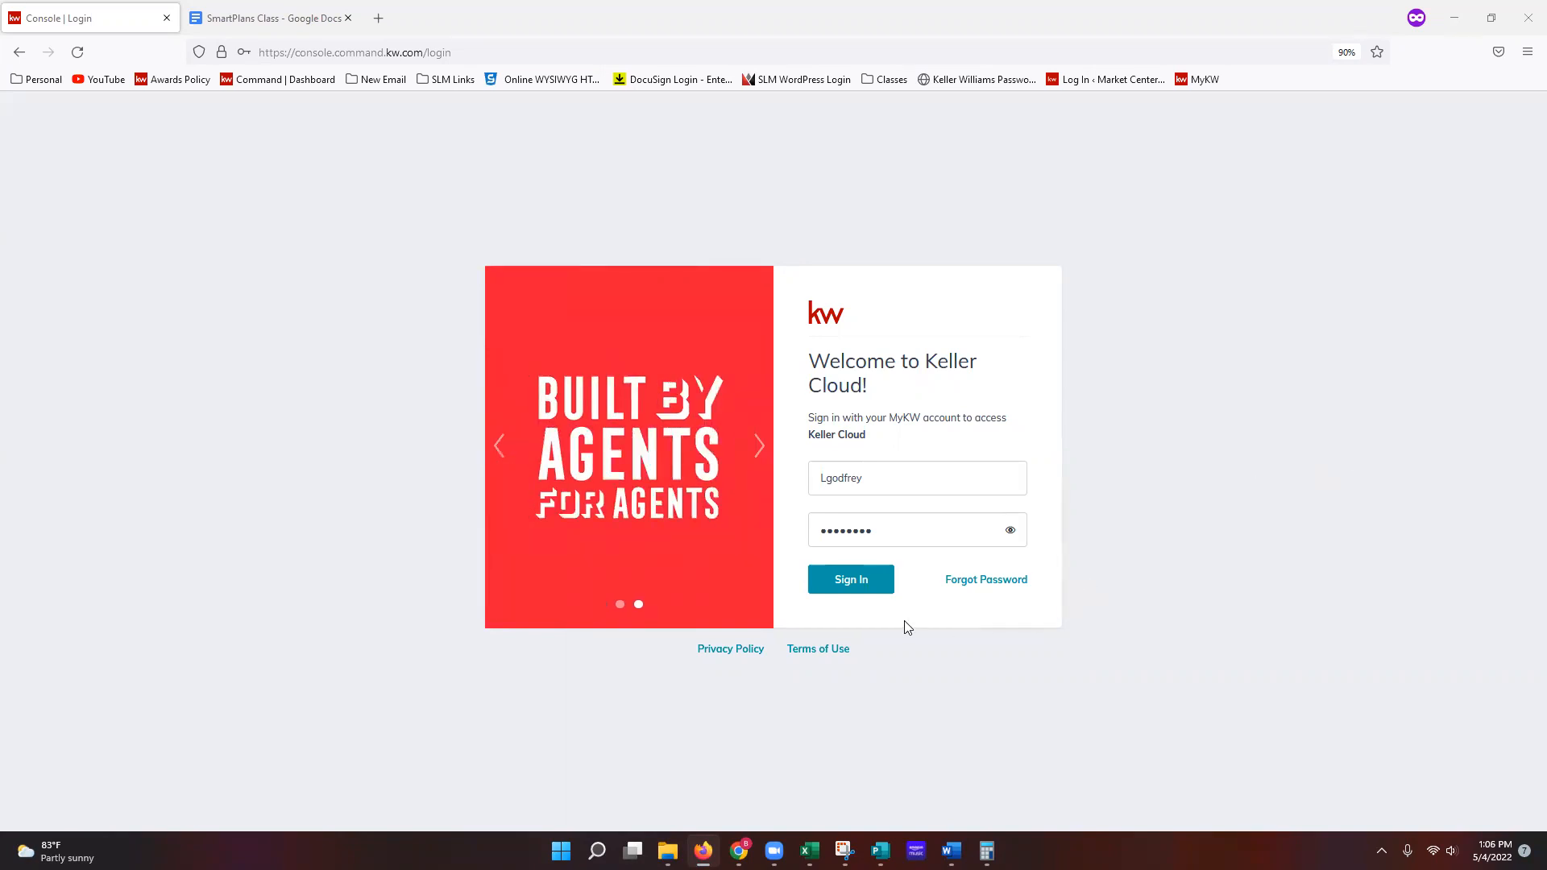
Step: Submit the Keller Cloud login and load the Command dashboard with its call tasks and goals
{"action": "left_click", "coordinate": [843, 586]}
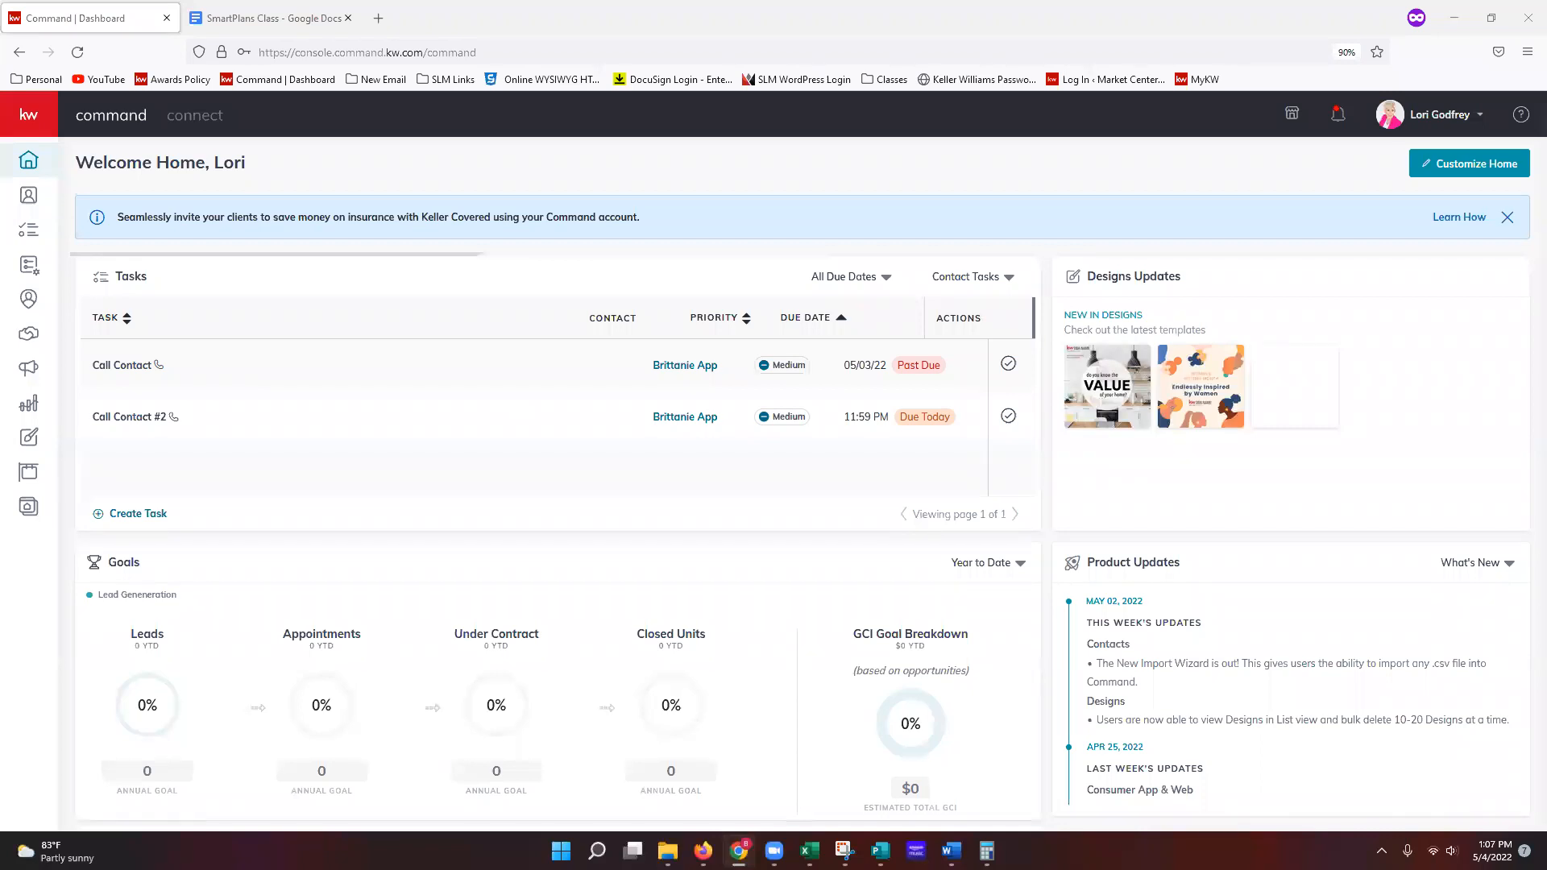
Step: Go to Settings from the profile menu to view connected apps like DocuSign and Facebook
{"action": "left_click", "coordinate": [1448, 122]}
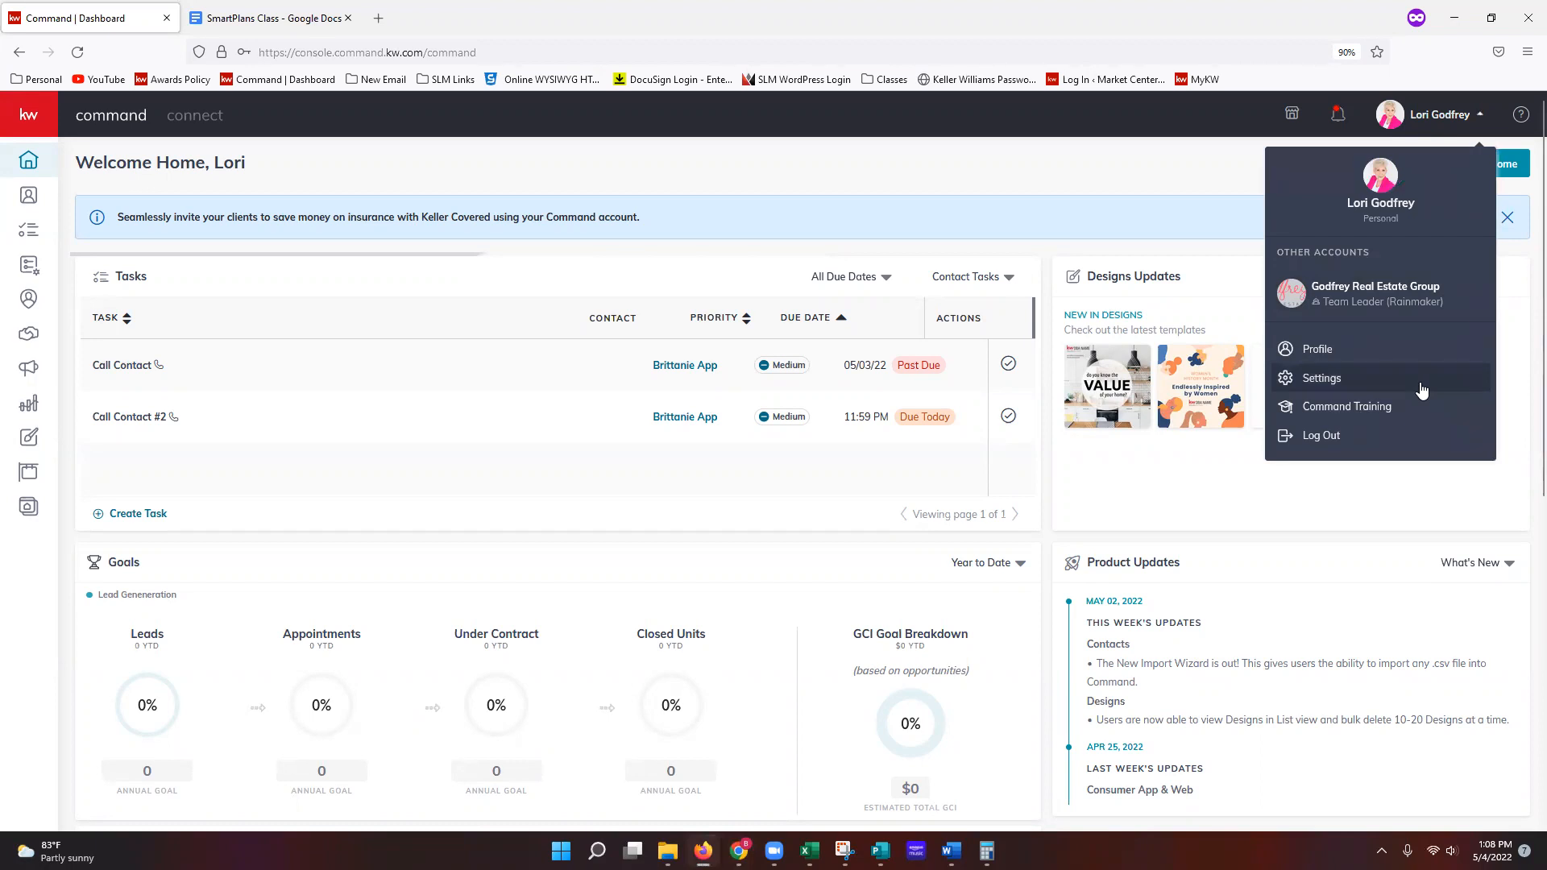
{"action": "left_click", "coordinate": [1476, 390]}
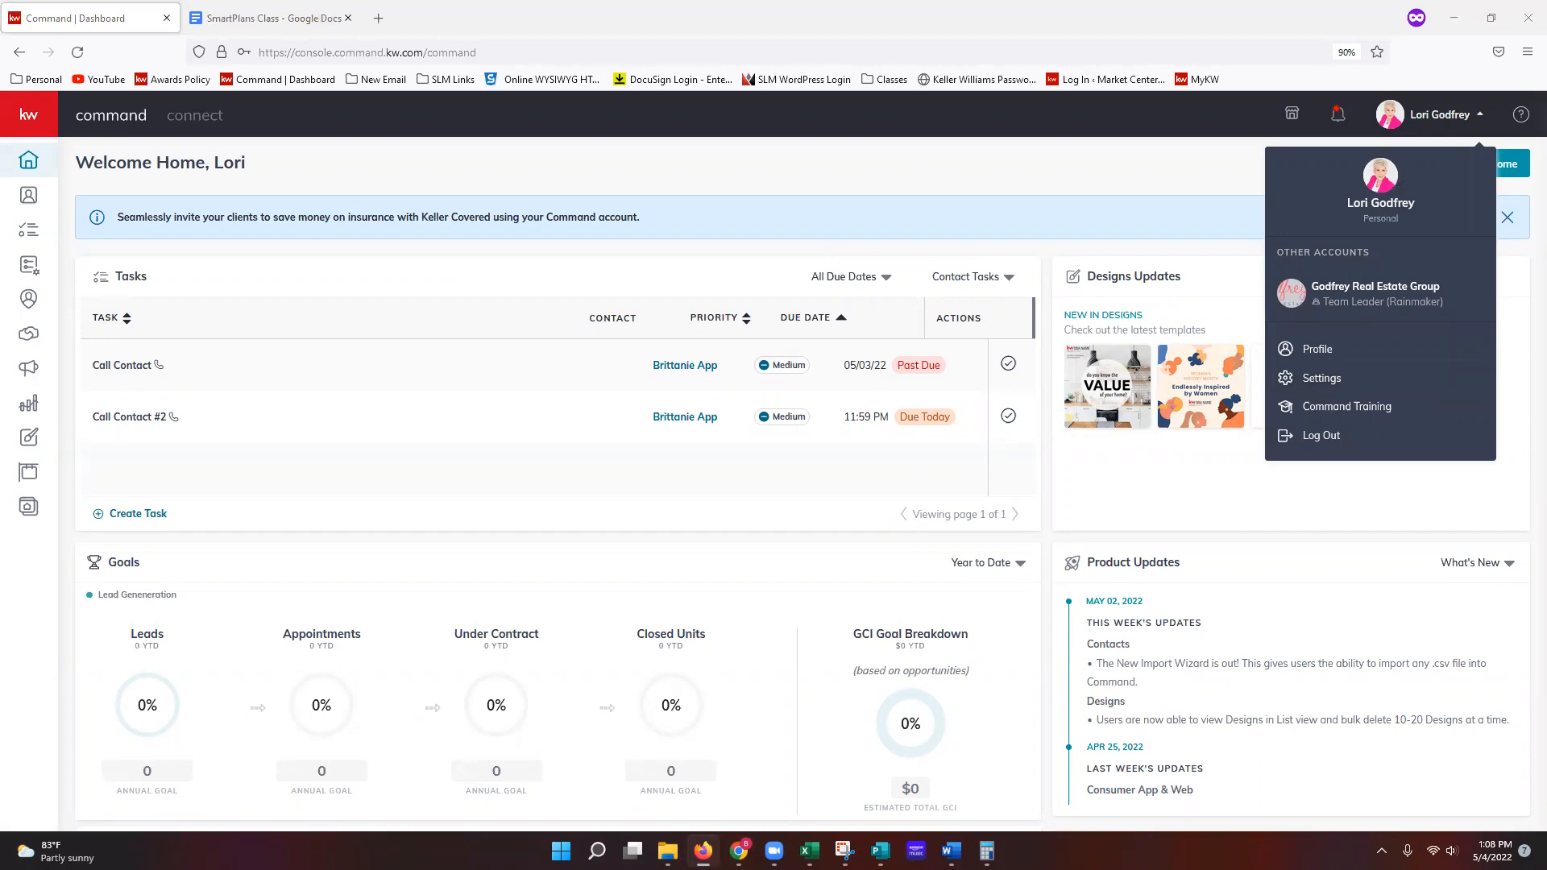
{"action": "left_click", "coordinate": [1322, 379]}
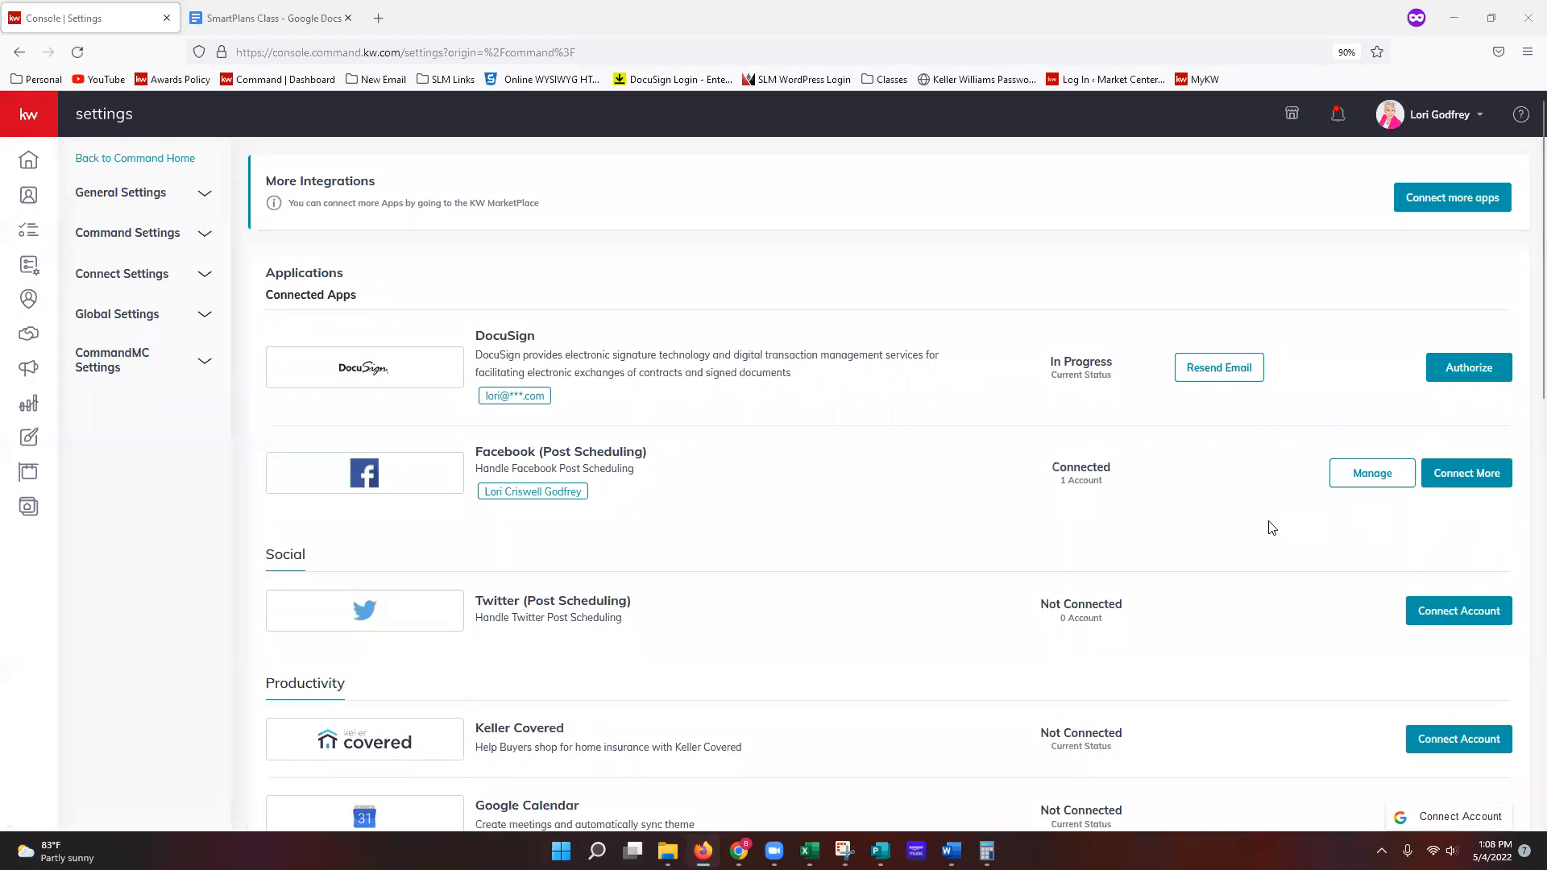
Step: Scroll down to the Email Services and Messaging sections listing Command Email, Mailchimp and Twilio
{"action": "scroll", "coordinate": [1244, 530], "scroll_direction": "down", "scroll_amount": 1}
{"action": "scroll", "coordinate": [1243, 529], "scroll_direction": "down", "scroll_amount": 10}
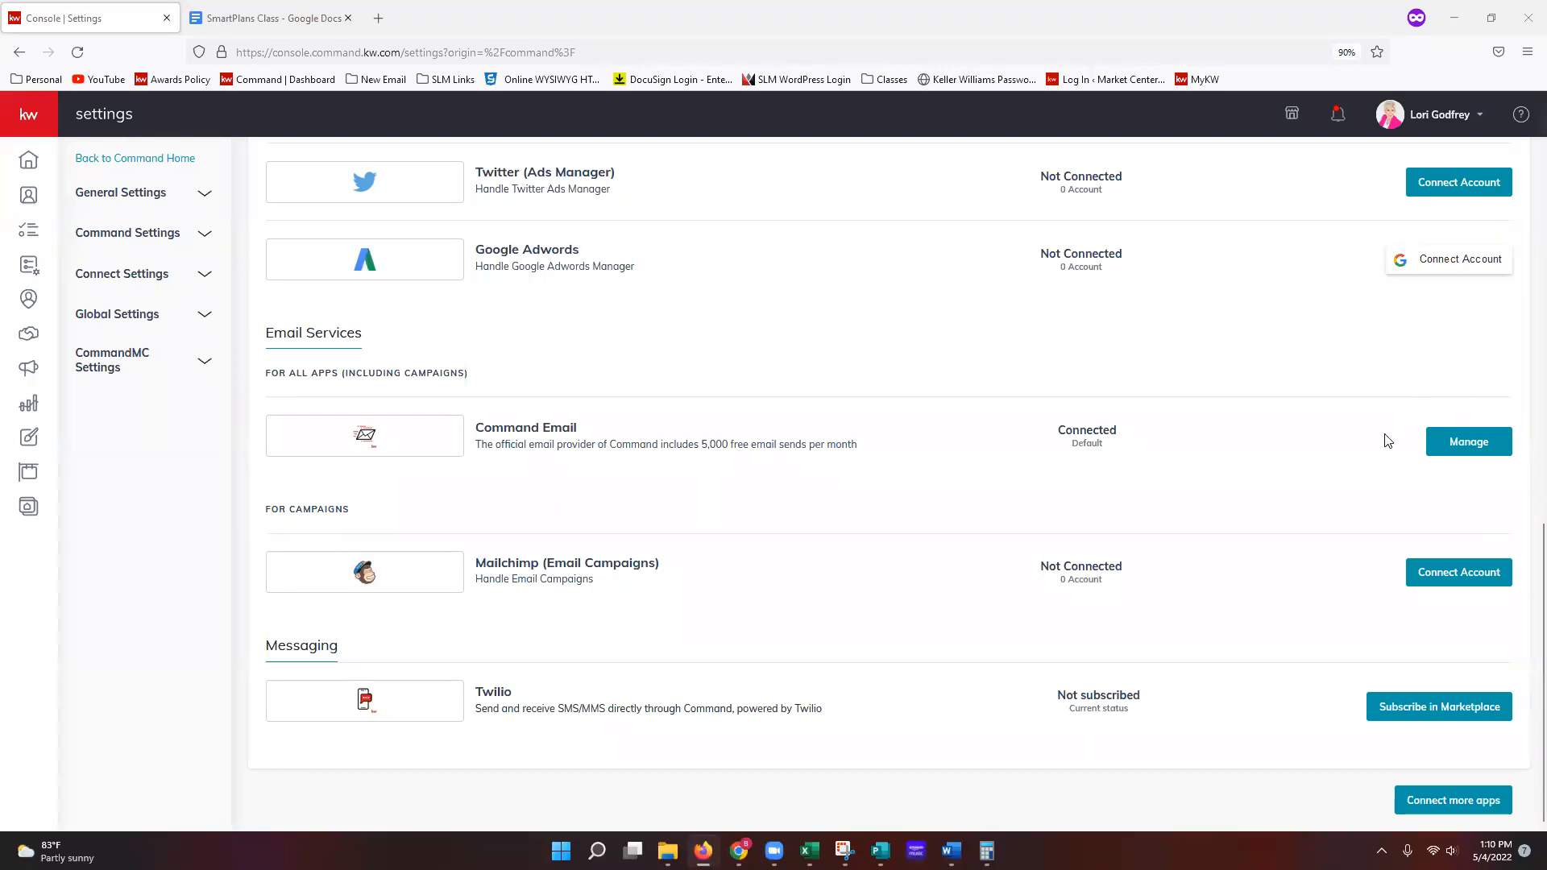
Step: Open Manage for Command Email and review the sender name and reply-to address options
{"action": "left_click", "coordinate": [1475, 448]}
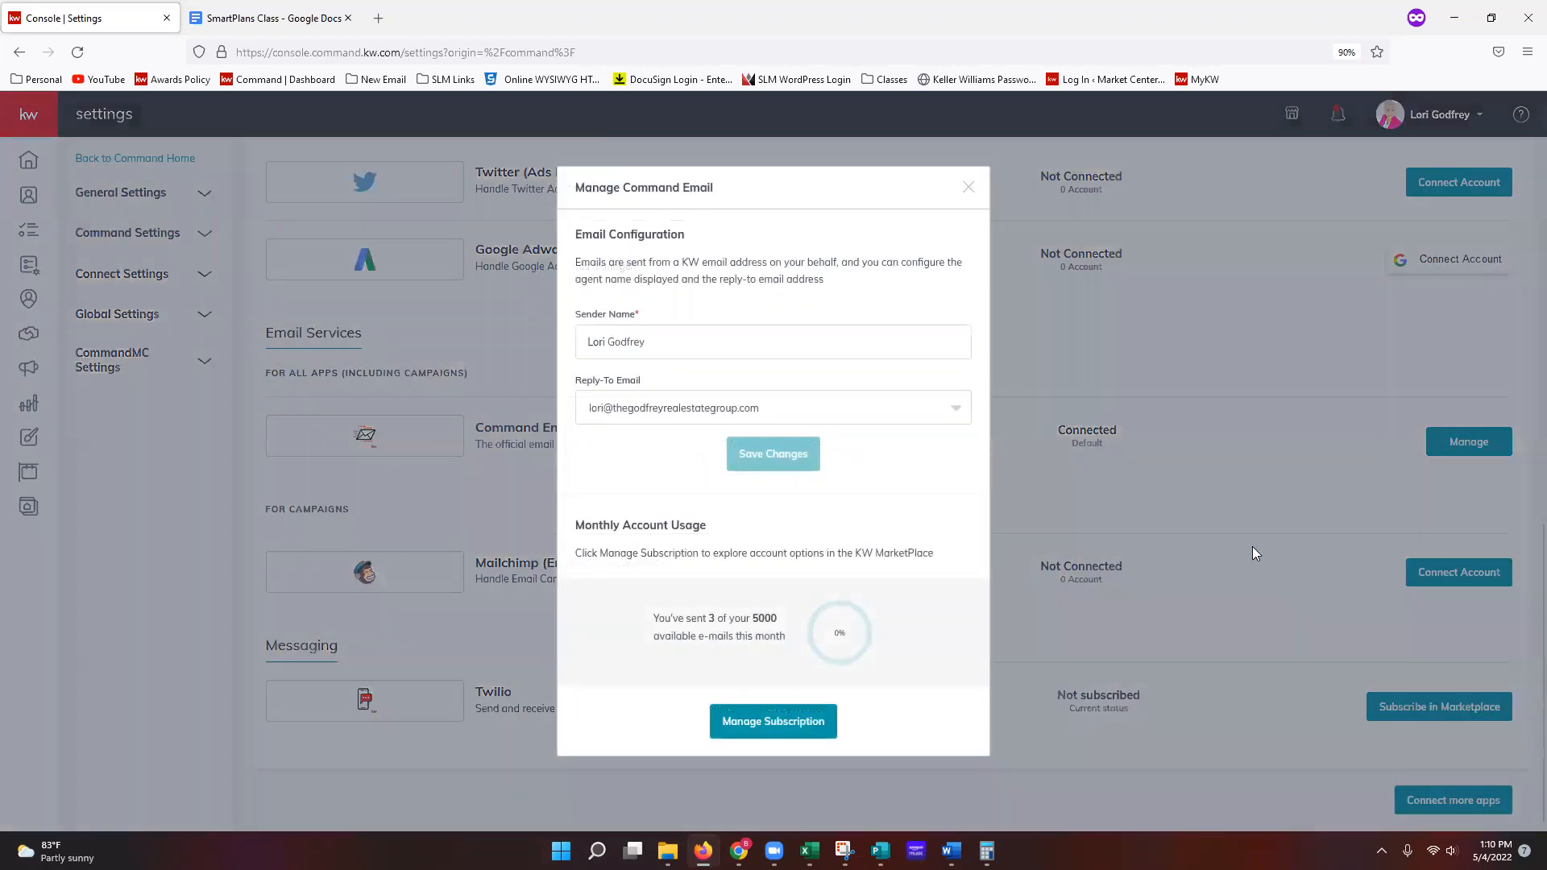
{"action": "left_click", "coordinate": [700, 344]}
{"action": "left_click", "coordinate": [687, 415]}
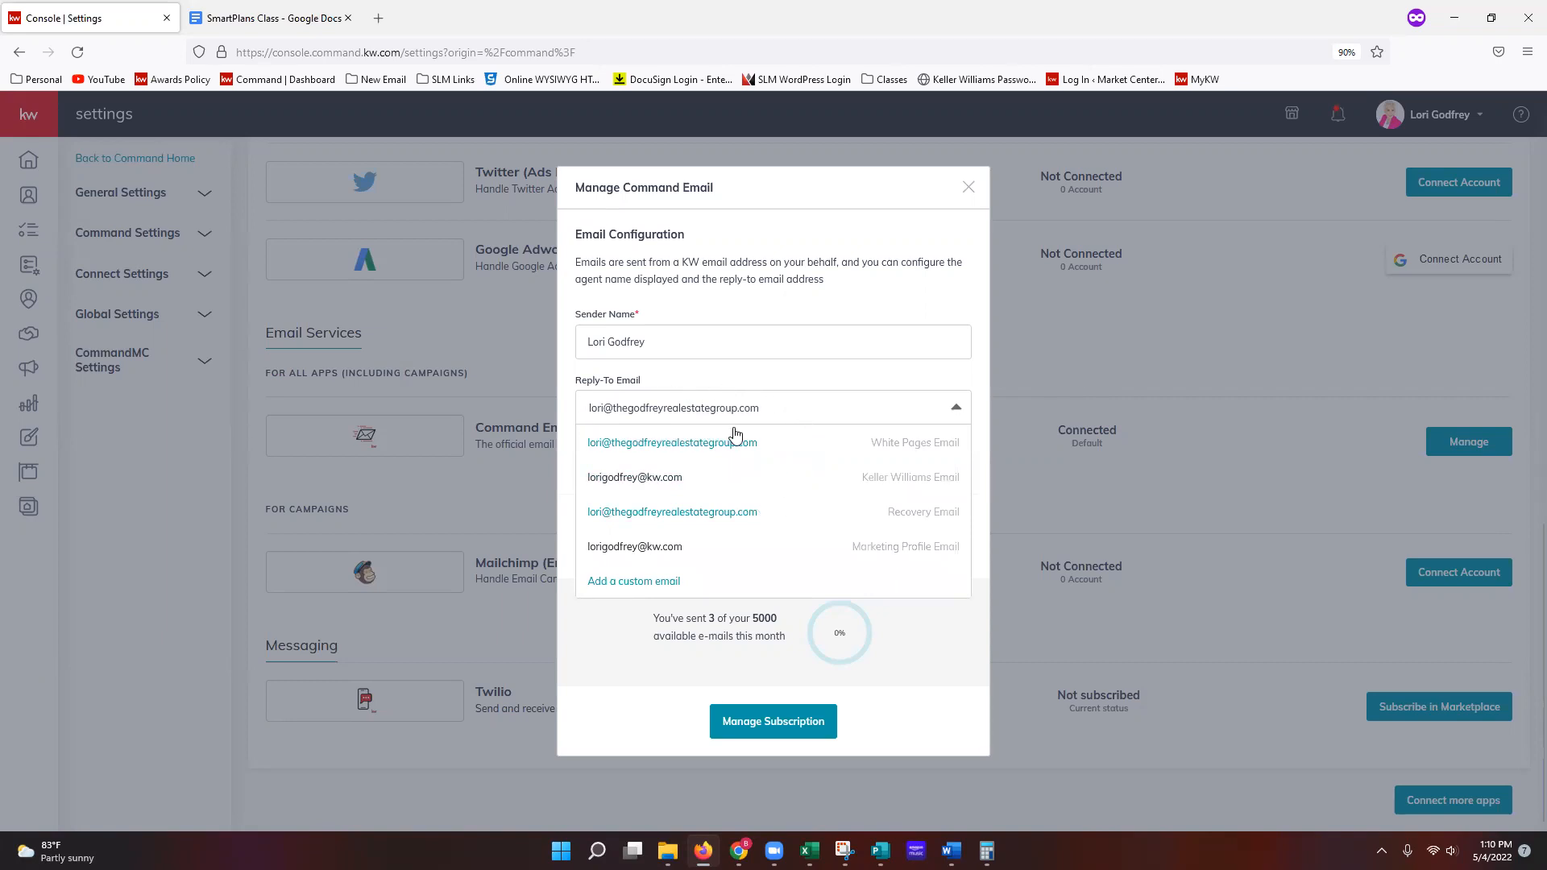
Step: Start and cancel a custom reply-to address, recheck the reply-to list, then close the dialog
{"action": "left_click", "coordinate": [674, 586]}
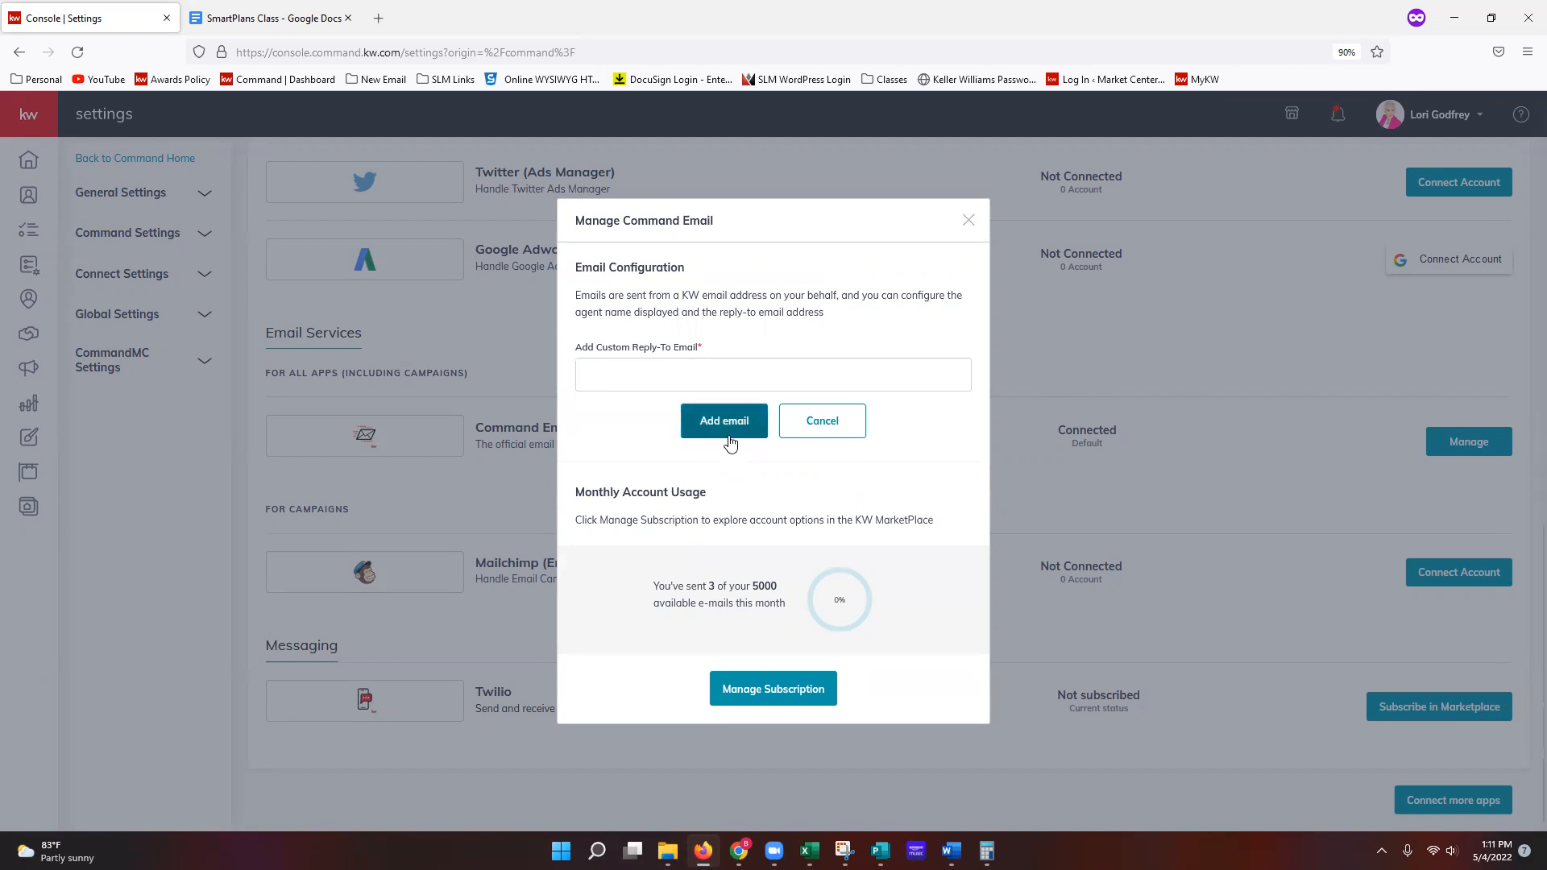
{"action": "left_click", "coordinate": [811, 439]}
{"action": "left_click", "coordinate": [760, 413]}
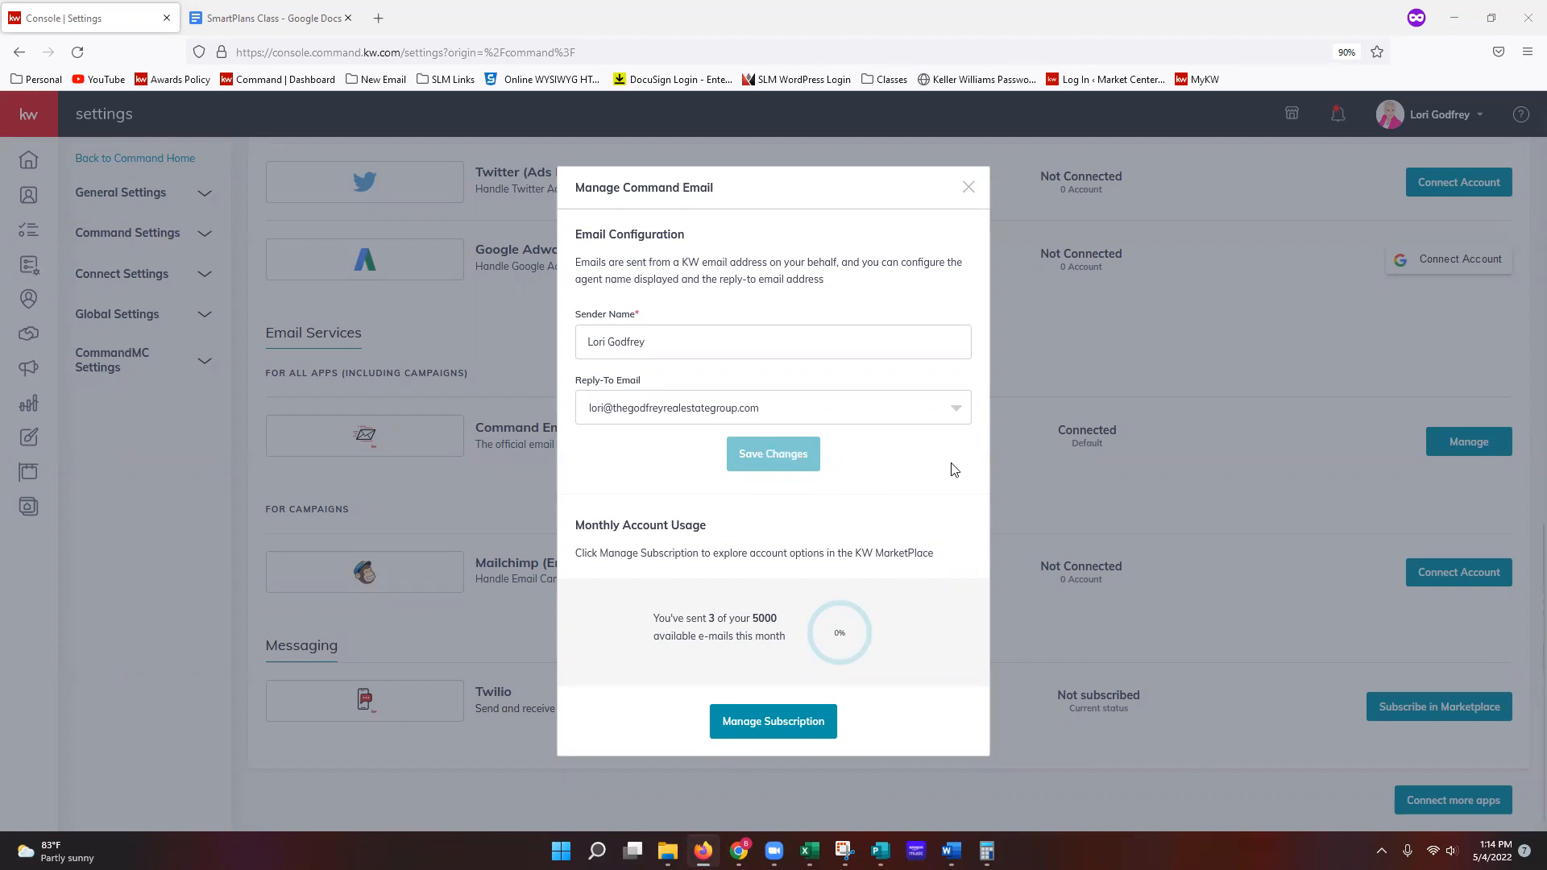
{"action": "left_click", "coordinate": [970, 189]}
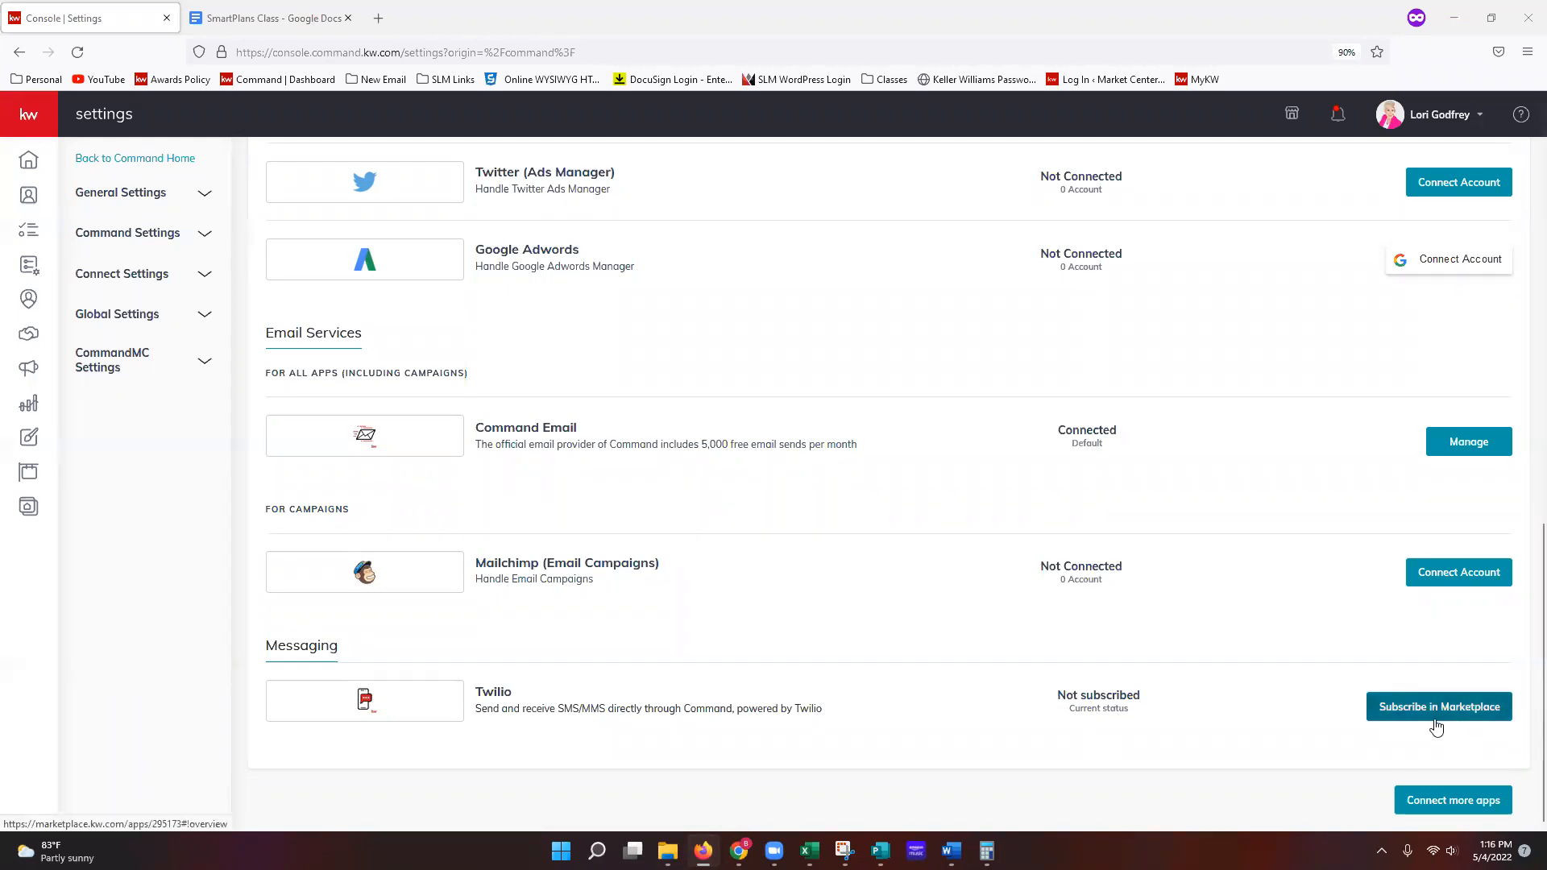
Step: Open the Twilio Marketplace page and step through its product images to the last slide
{"action": "left_click", "coordinate": [1385, 717]}
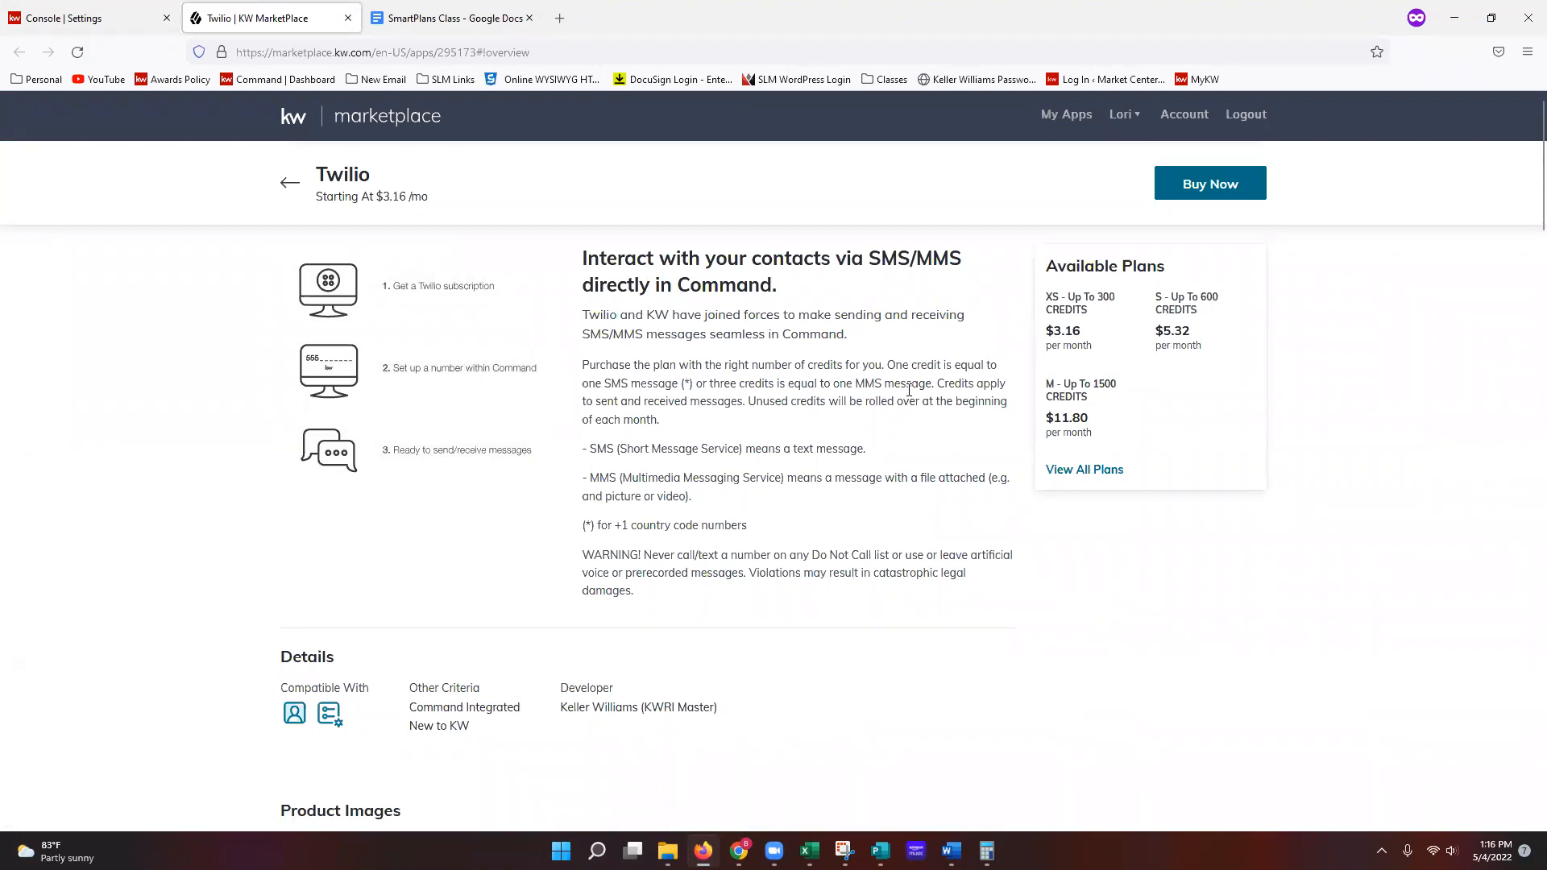
{"action": "scroll", "coordinate": [910, 387], "scroll_direction": "down", "scroll_amount": 7}
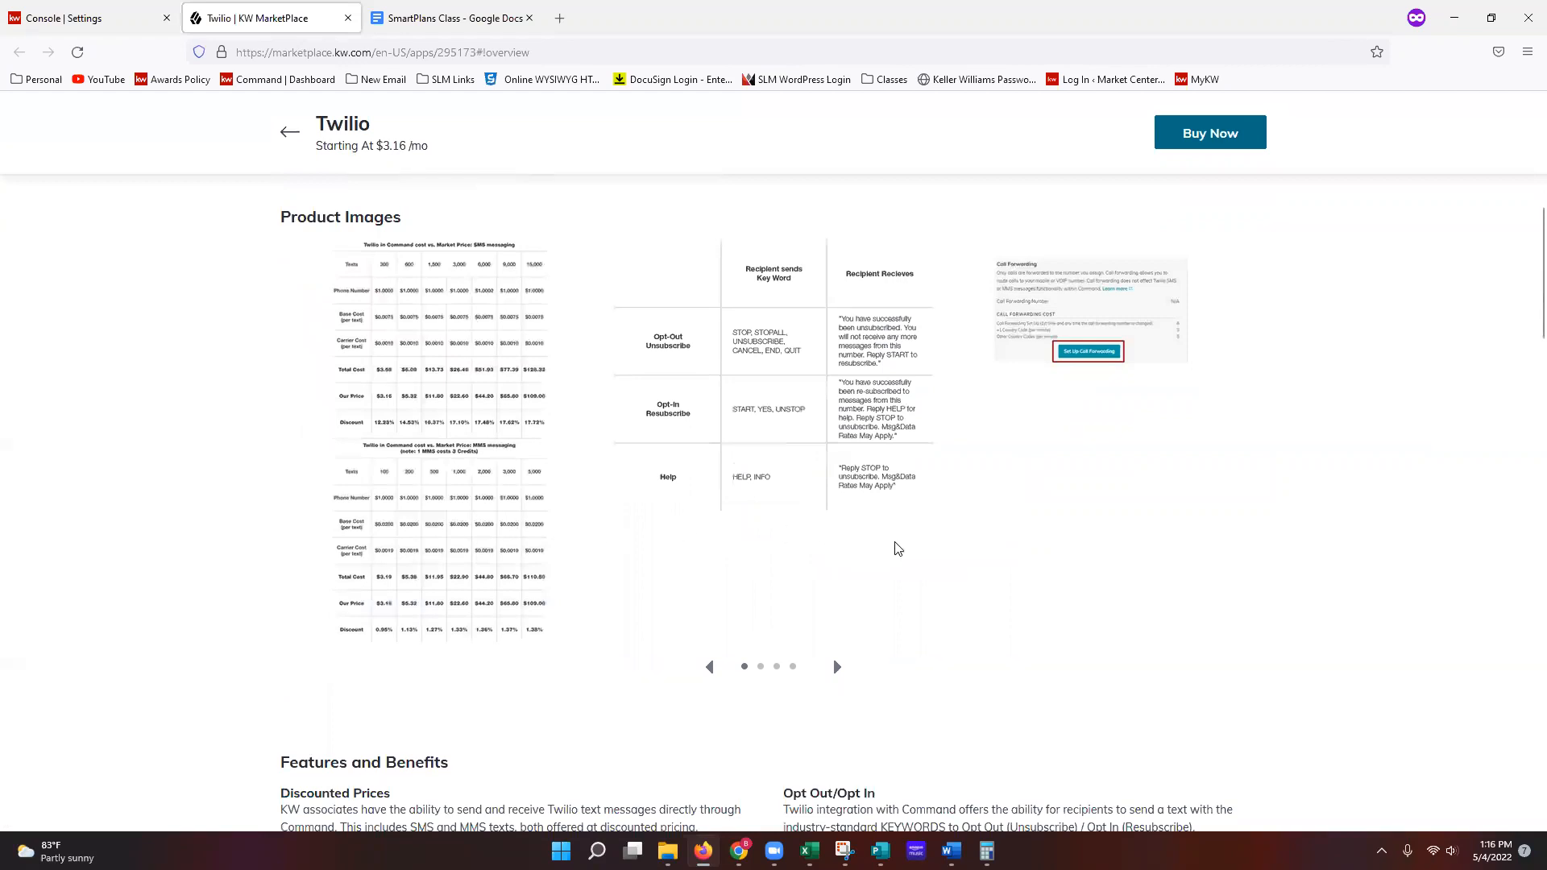
{"action": "left_click", "coordinate": [836, 668]}
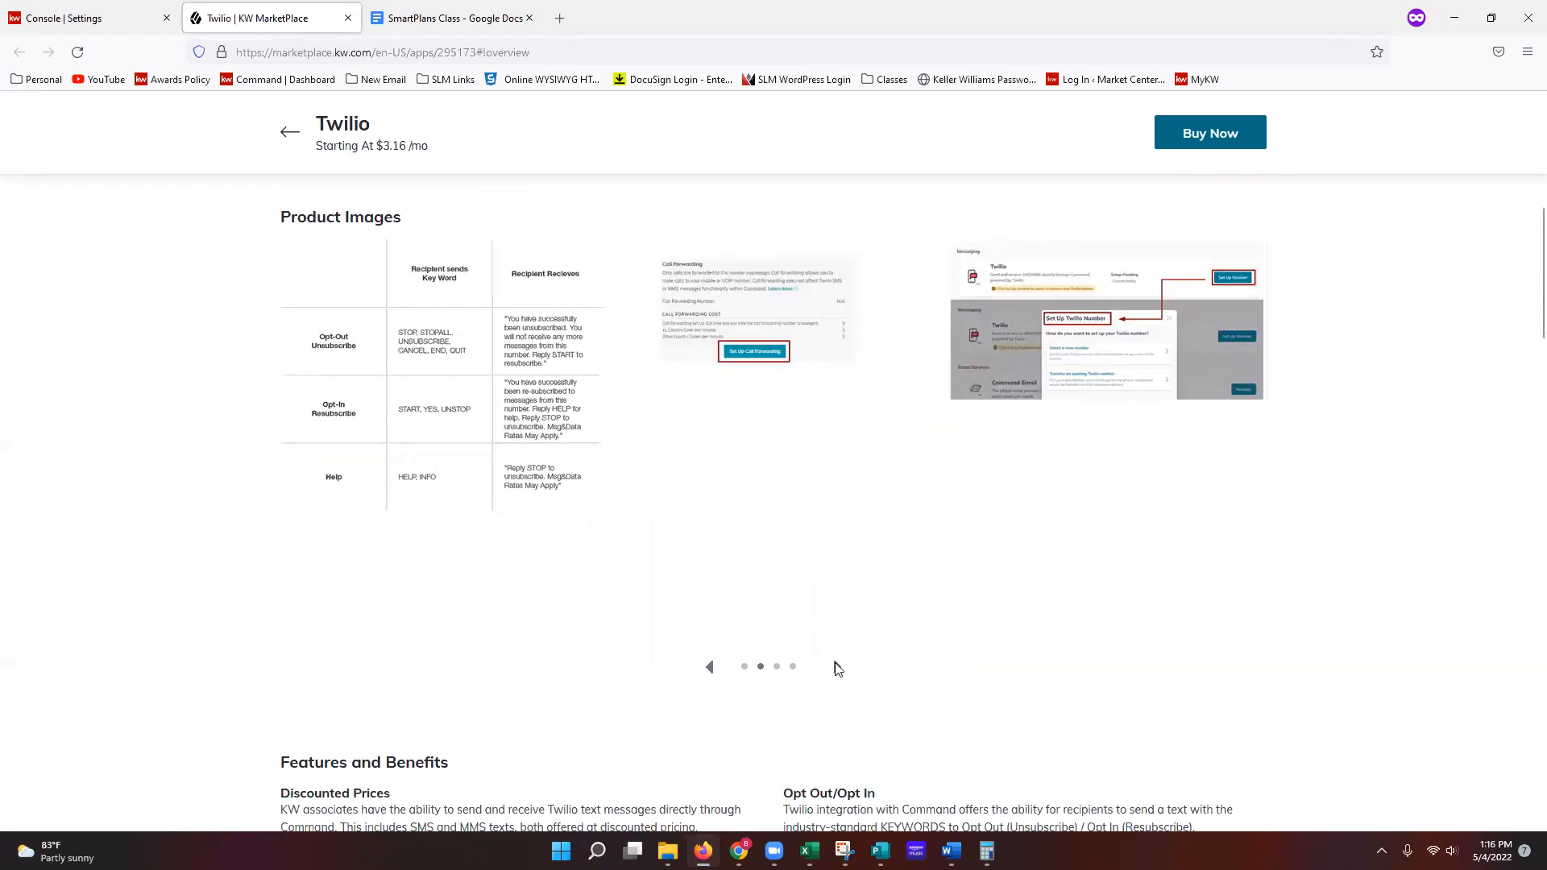
{"action": "left_click", "coordinate": [836, 668]}
{"action": "left_click", "coordinate": [837, 668]}
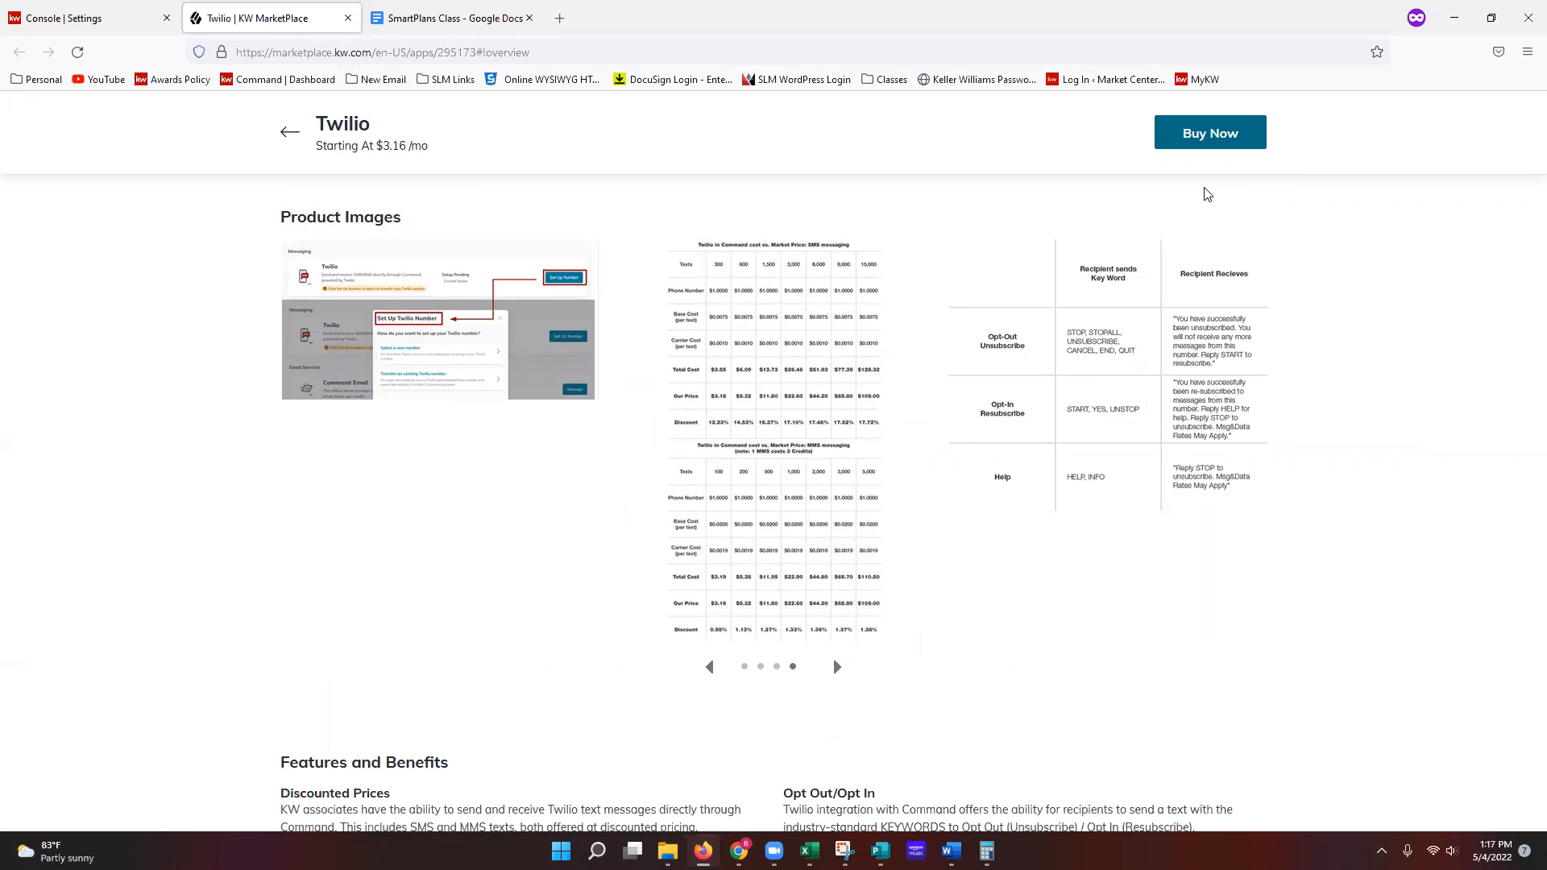
Step: Scroll down to Twilio's Available Plans, then back up to the overview
{"action": "scroll", "coordinate": [1048, 388], "scroll_direction": "down", "scroll_amount": 6}
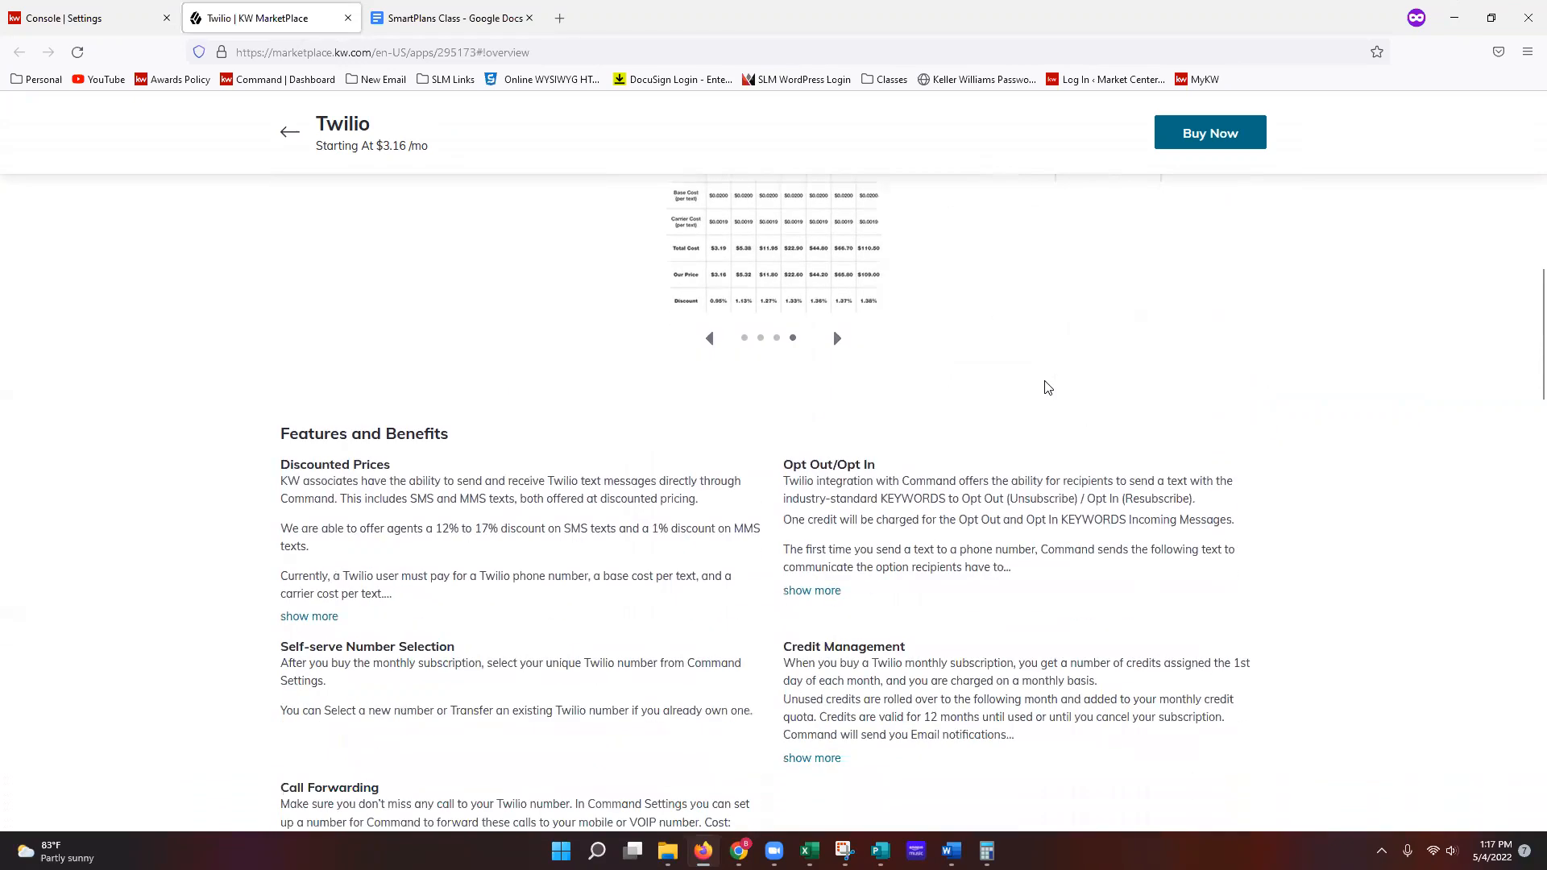
{"action": "scroll", "coordinate": [1047, 388], "scroll_direction": "down", "scroll_amount": 2}
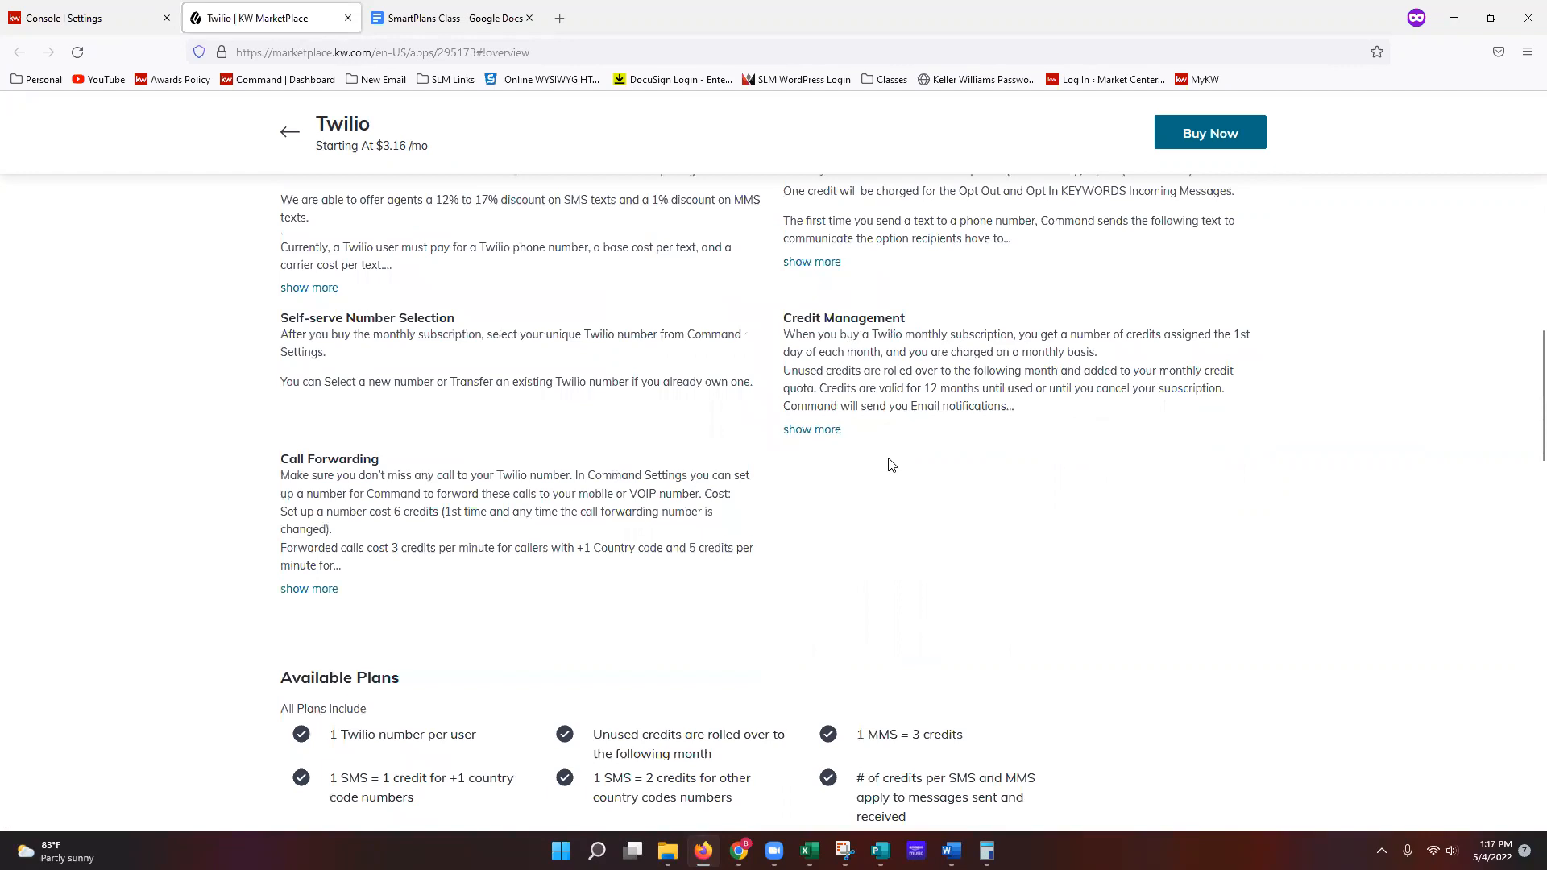
{"action": "scroll", "coordinate": [892, 465], "scroll_direction": "down", "scroll_amount": 4}
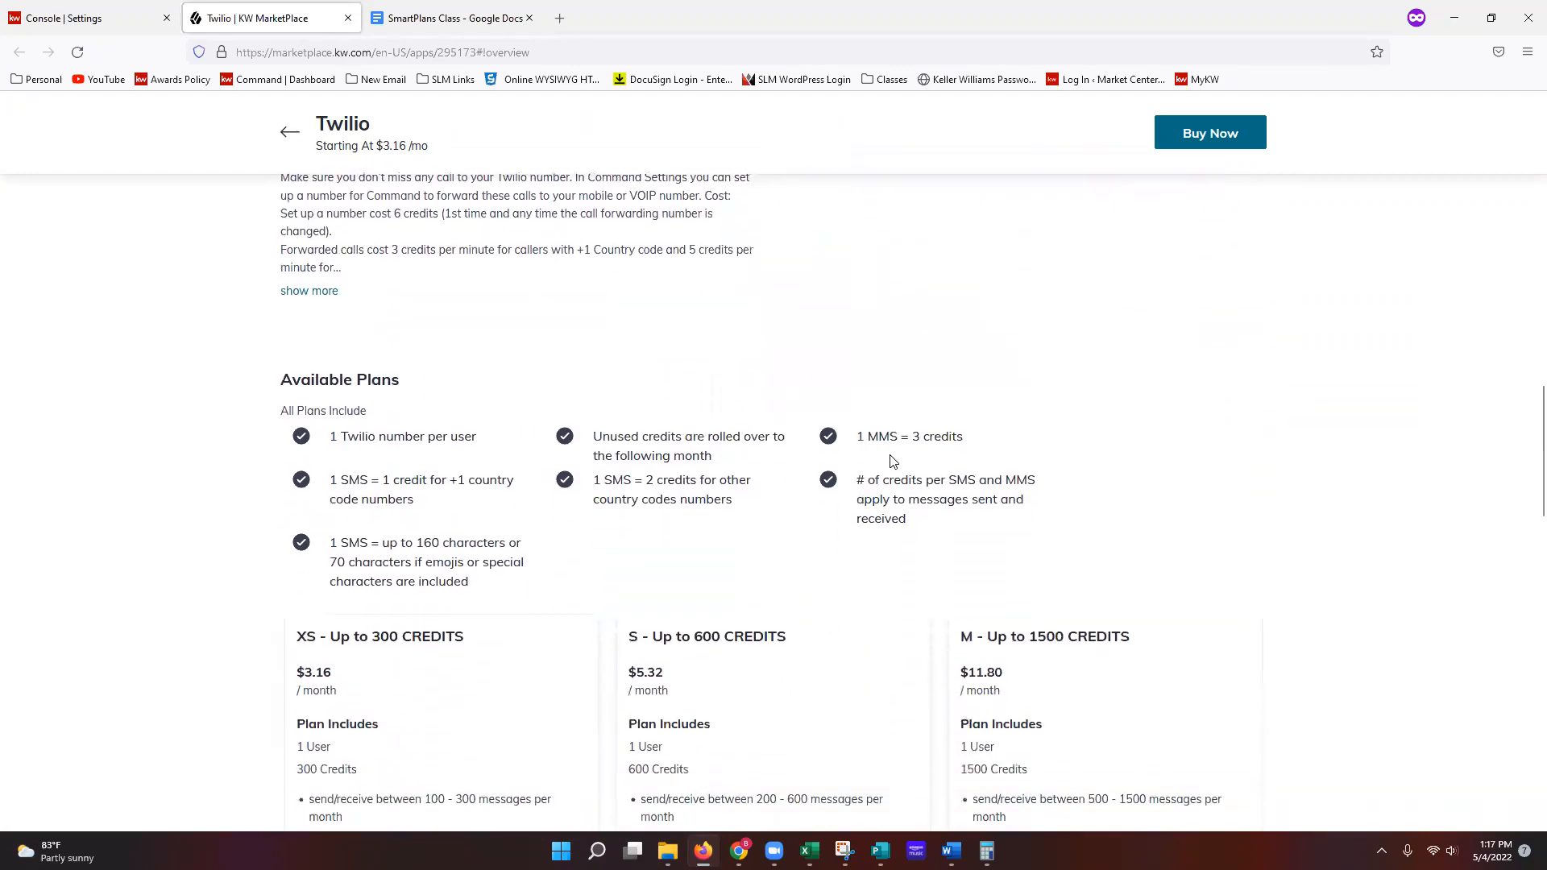
{"action": "scroll", "coordinate": [612, 499], "scroll_direction": "down", "scroll_amount": 3}
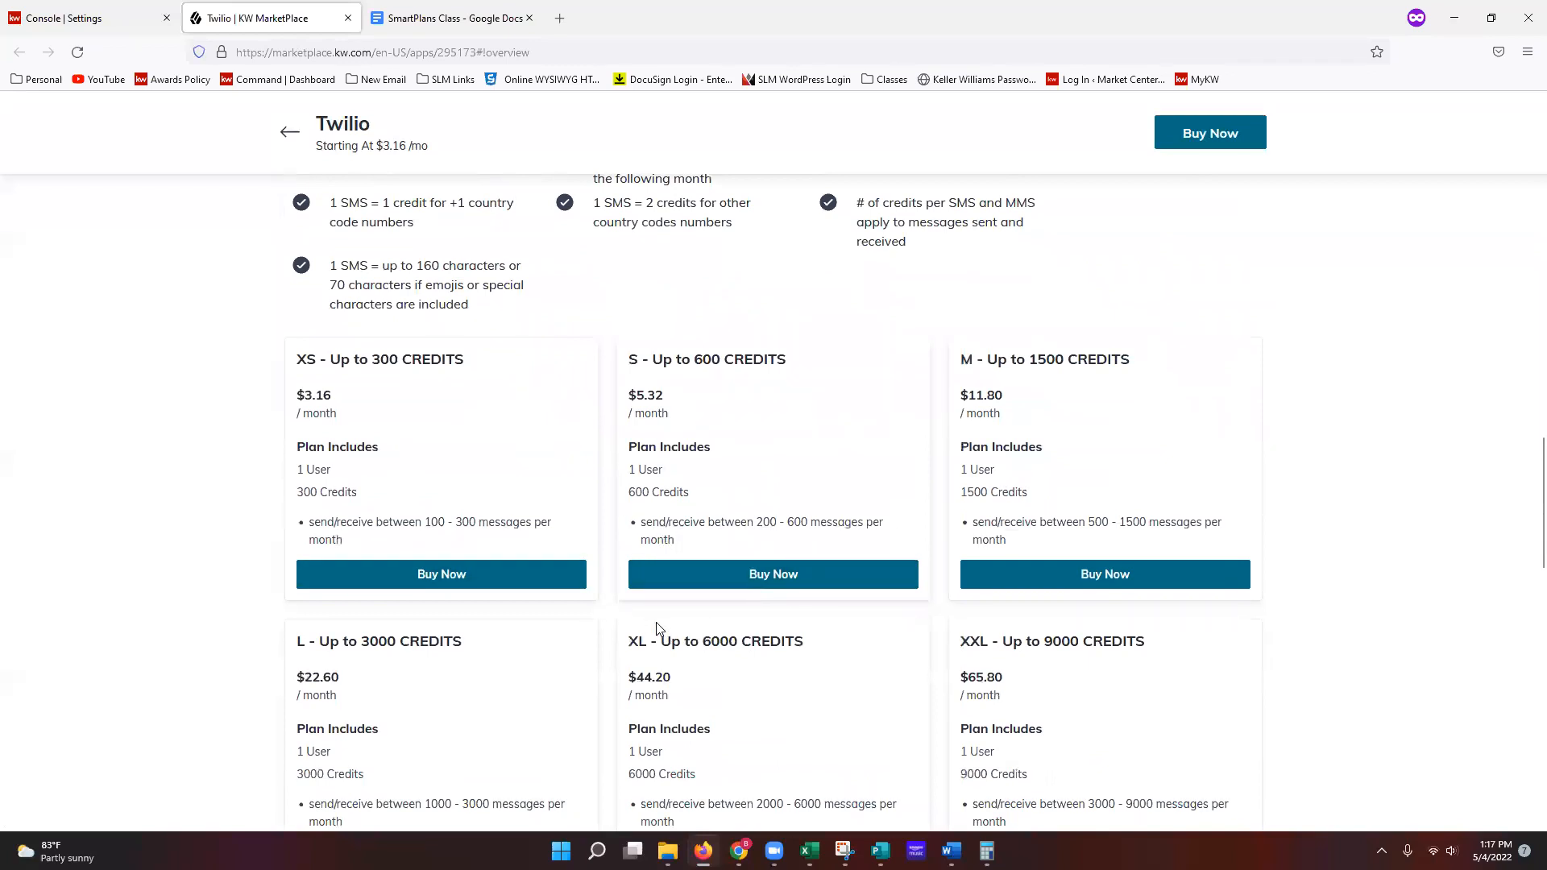
{"action": "scroll", "coordinate": [658, 628], "scroll_direction": "up", "scroll_amount": 8}
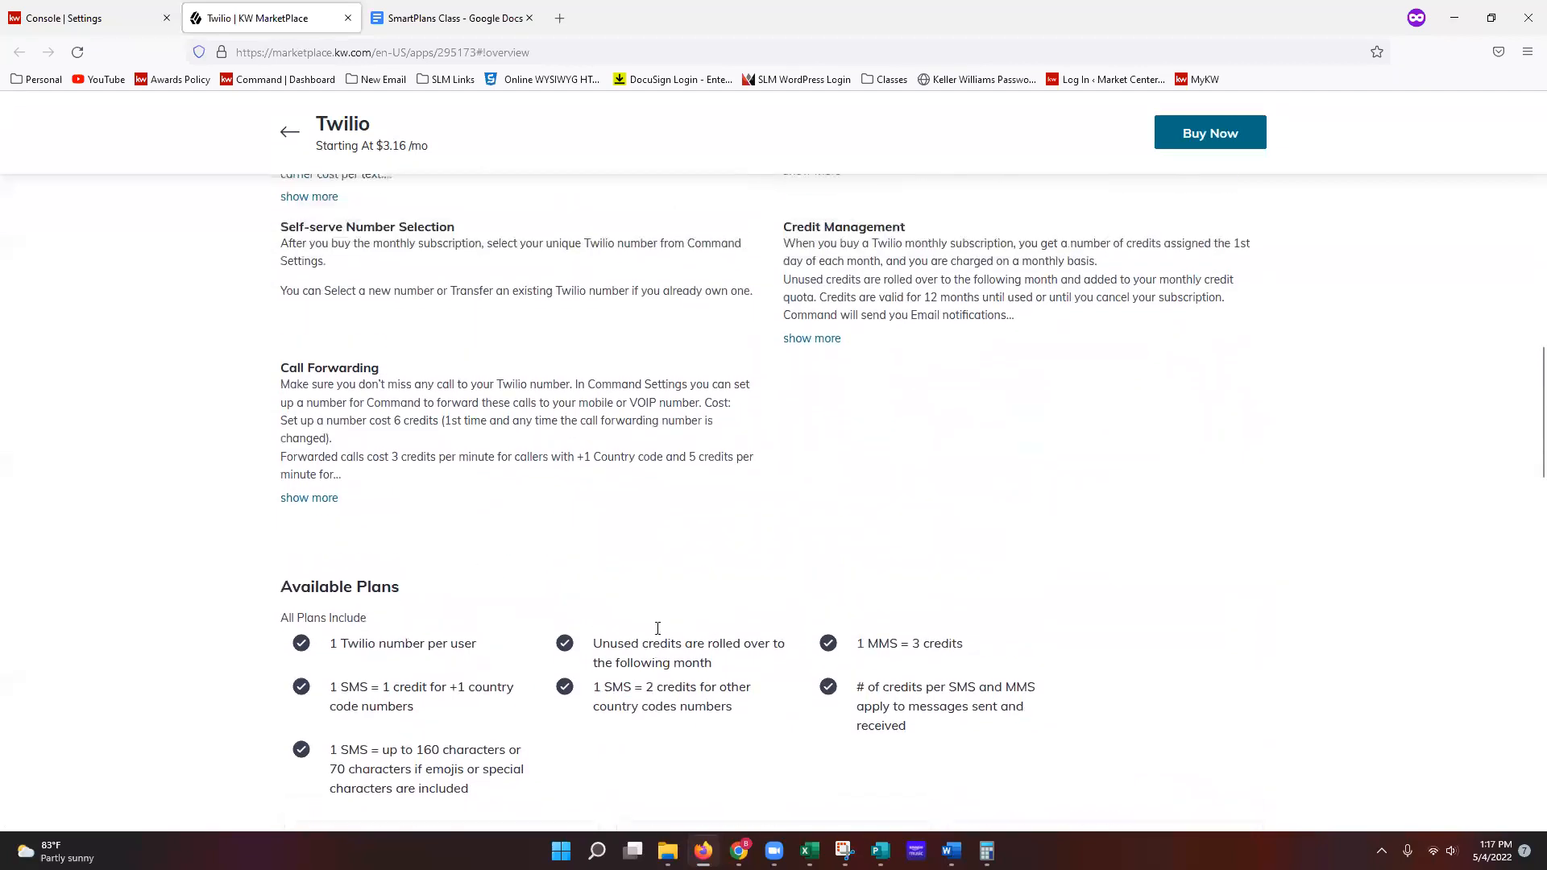
{"action": "scroll", "coordinate": [701, 645], "scroll_direction": "up", "scroll_amount": 13}
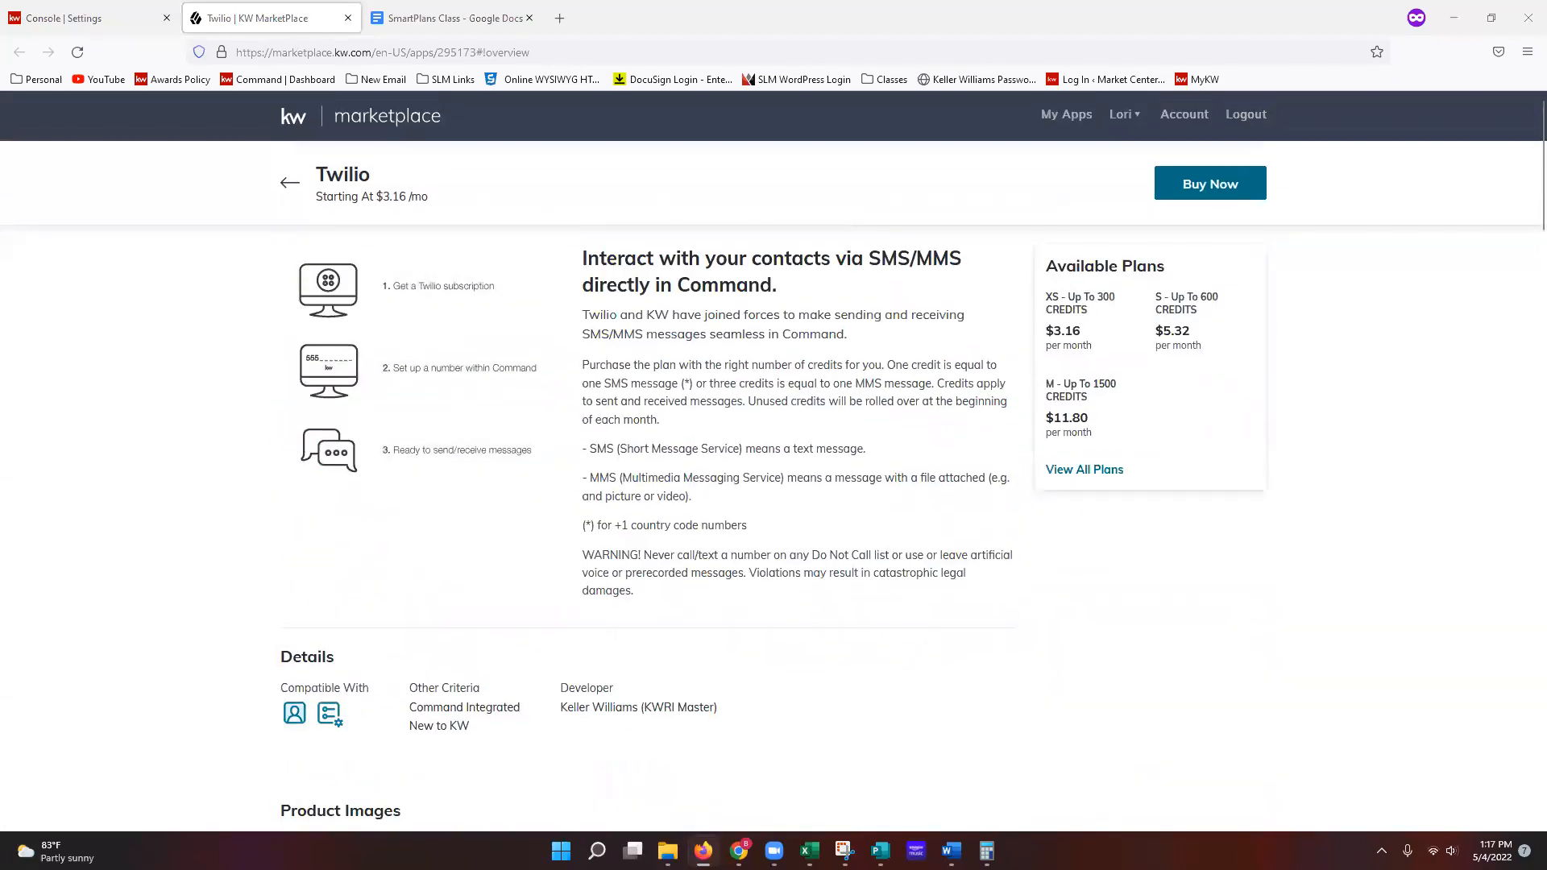
Step: Close the Twilio Marketplace tab and expand Connect Settings in the settings sidebar
{"action": "left_click", "coordinate": [347, 17]}
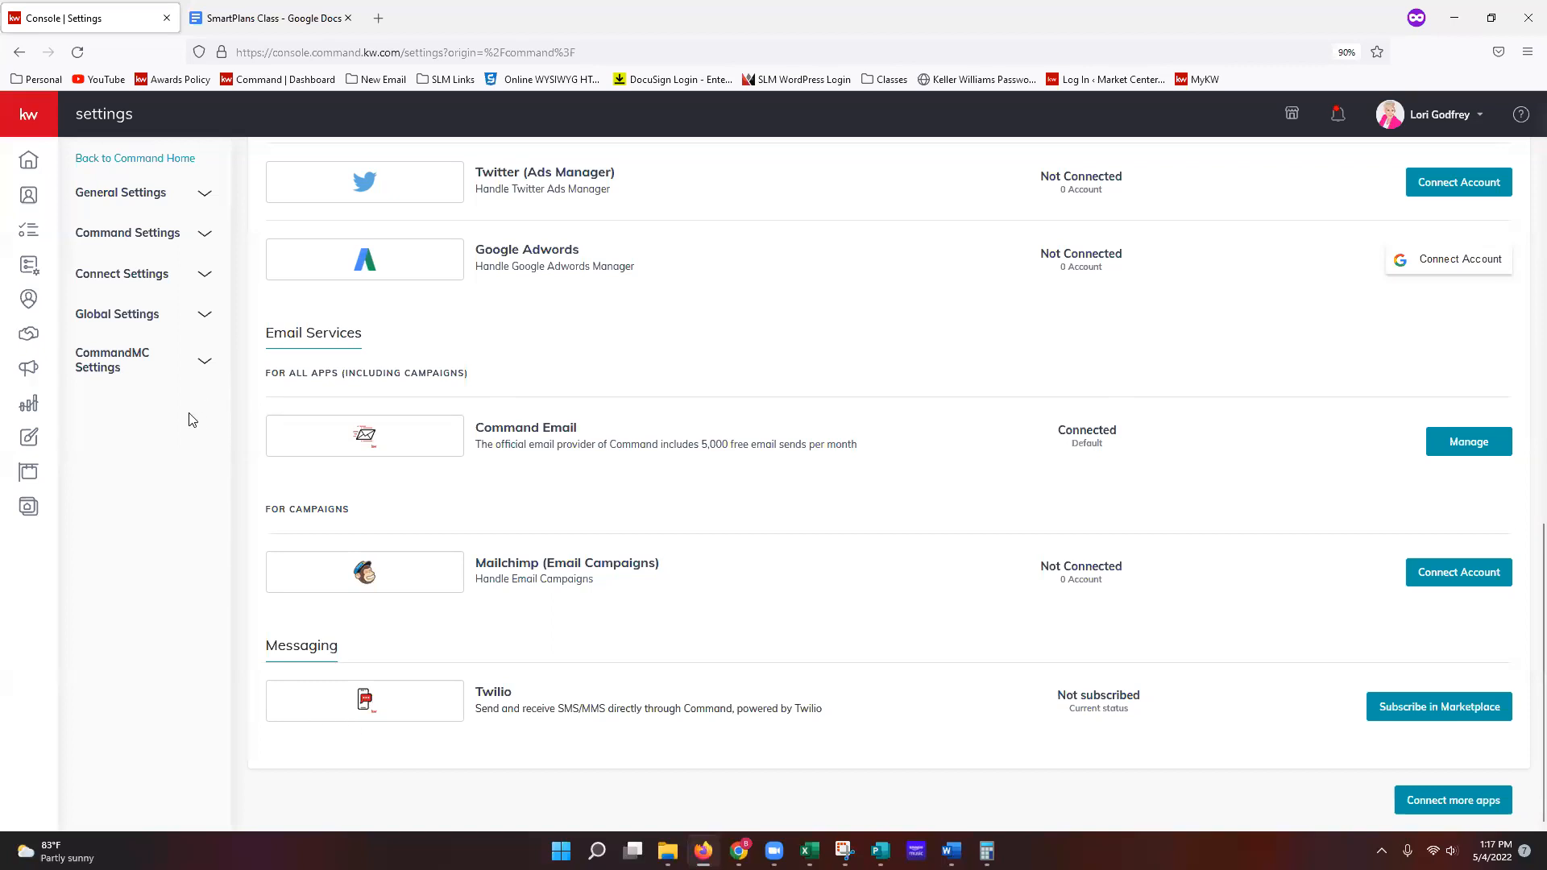
{"action": "left_click", "coordinate": [196, 278]}
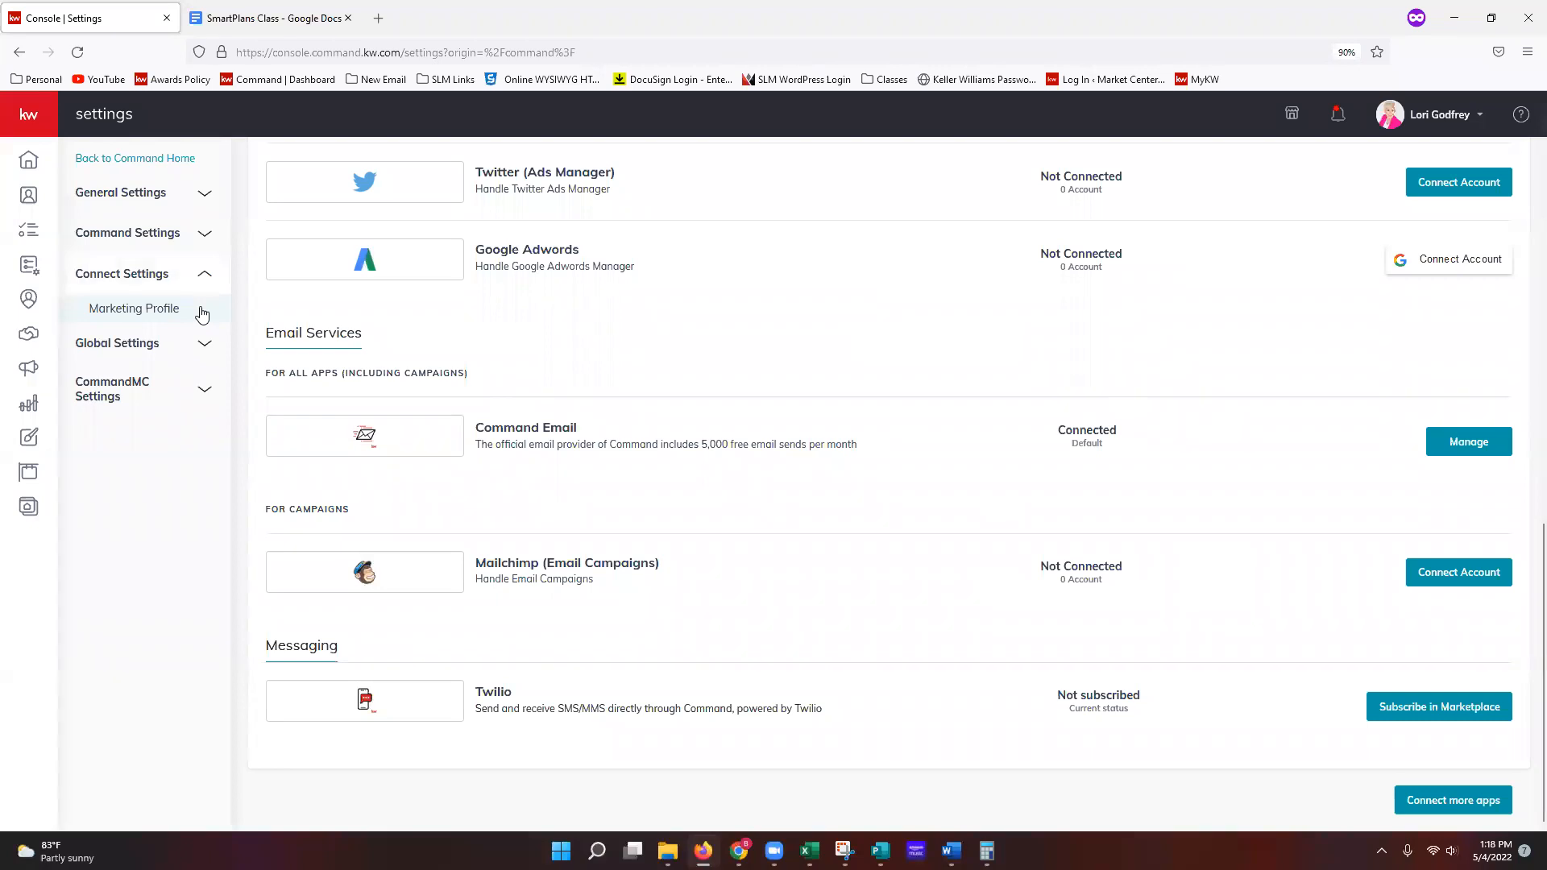
{"action": "left_click", "coordinate": [201, 313]}
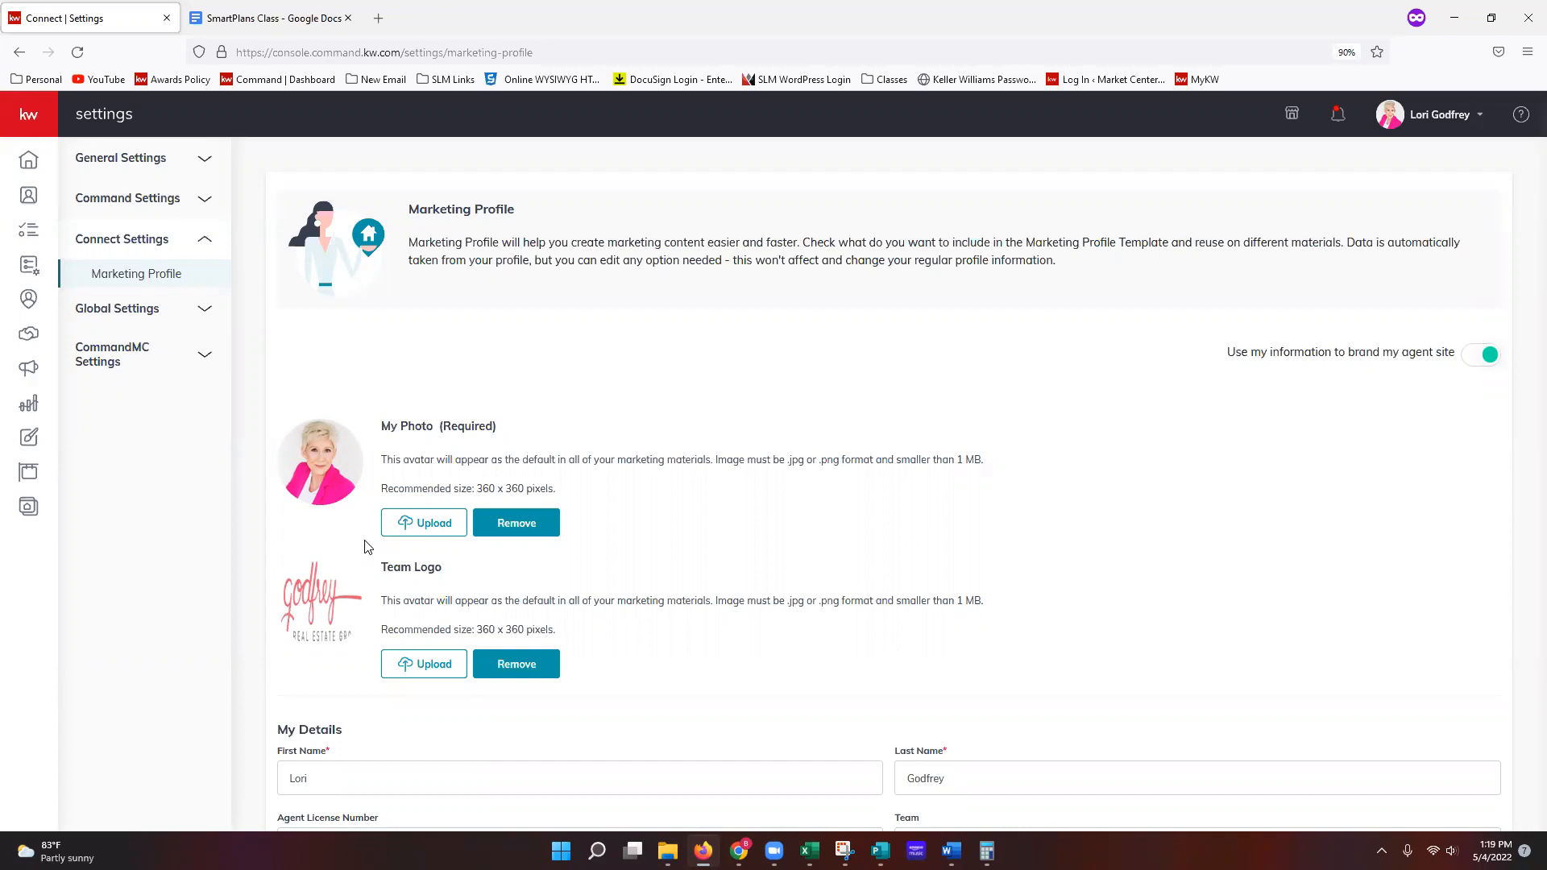
{"action": "scroll", "coordinate": [366, 547], "scroll_direction": "down", "scroll_amount": 2}
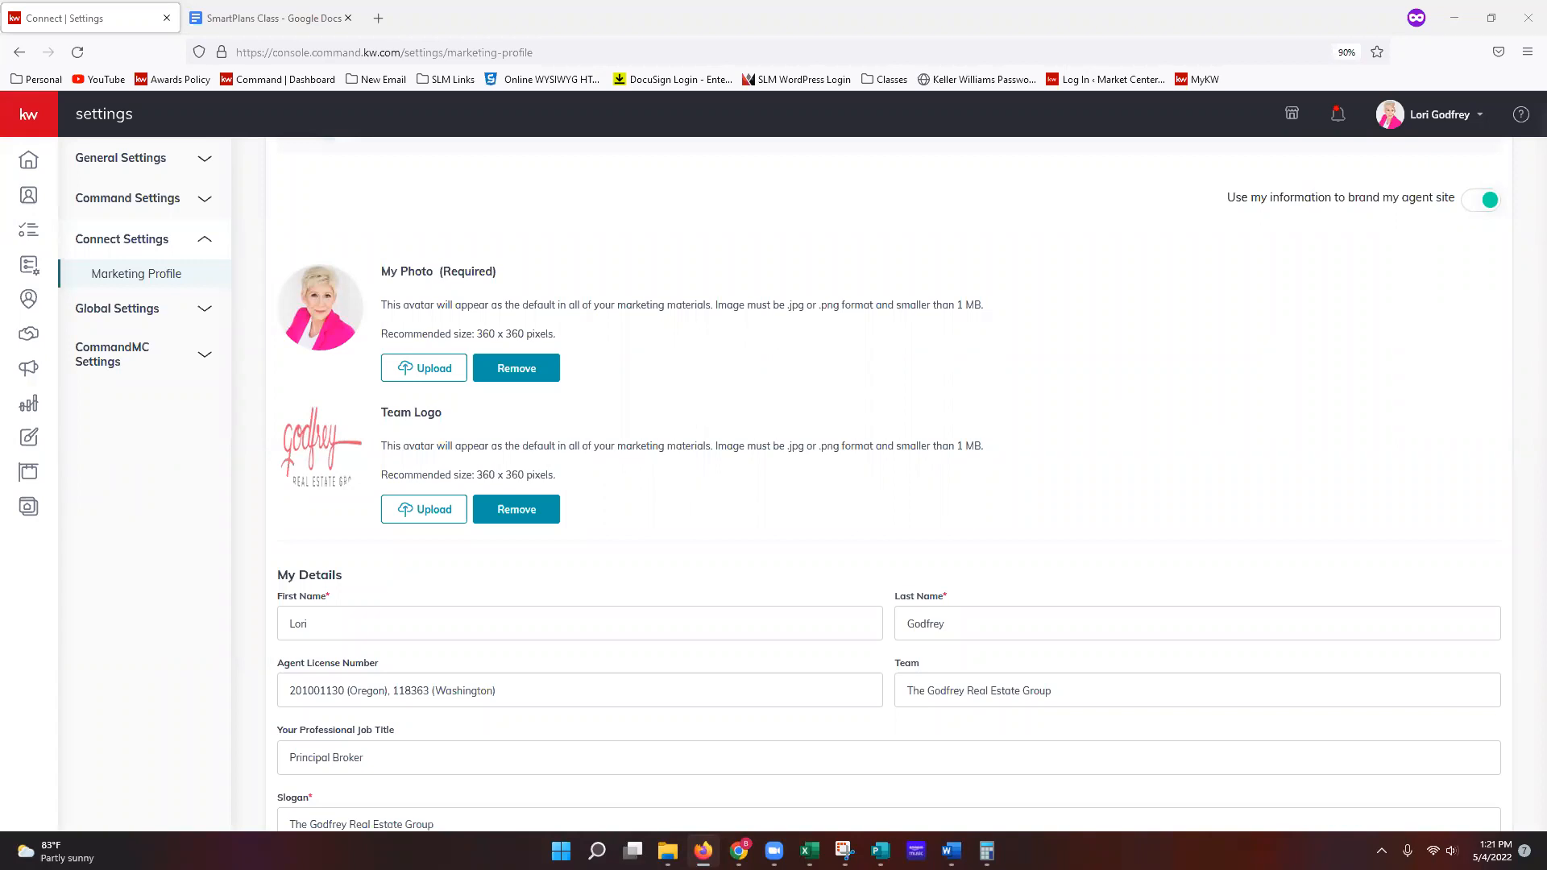
{"action": "scroll", "coordinate": [1241, 574], "scroll_direction": "down", "scroll_amount": 2}
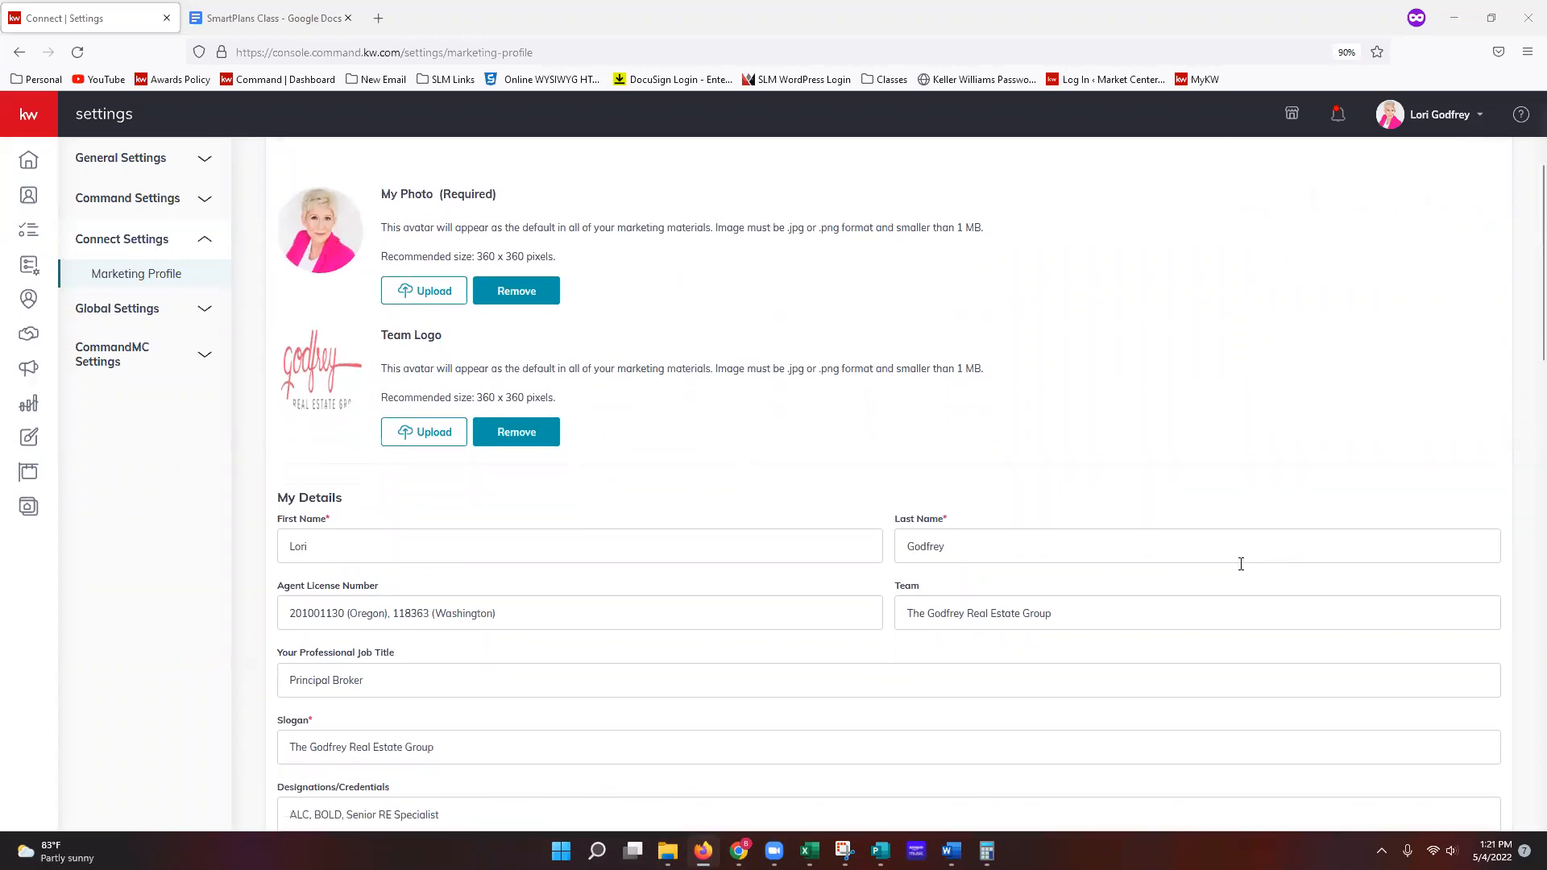
{"action": "scroll", "coordinate": [1241, 569], "scroll_direction": "down", "scroll_amount": 3}
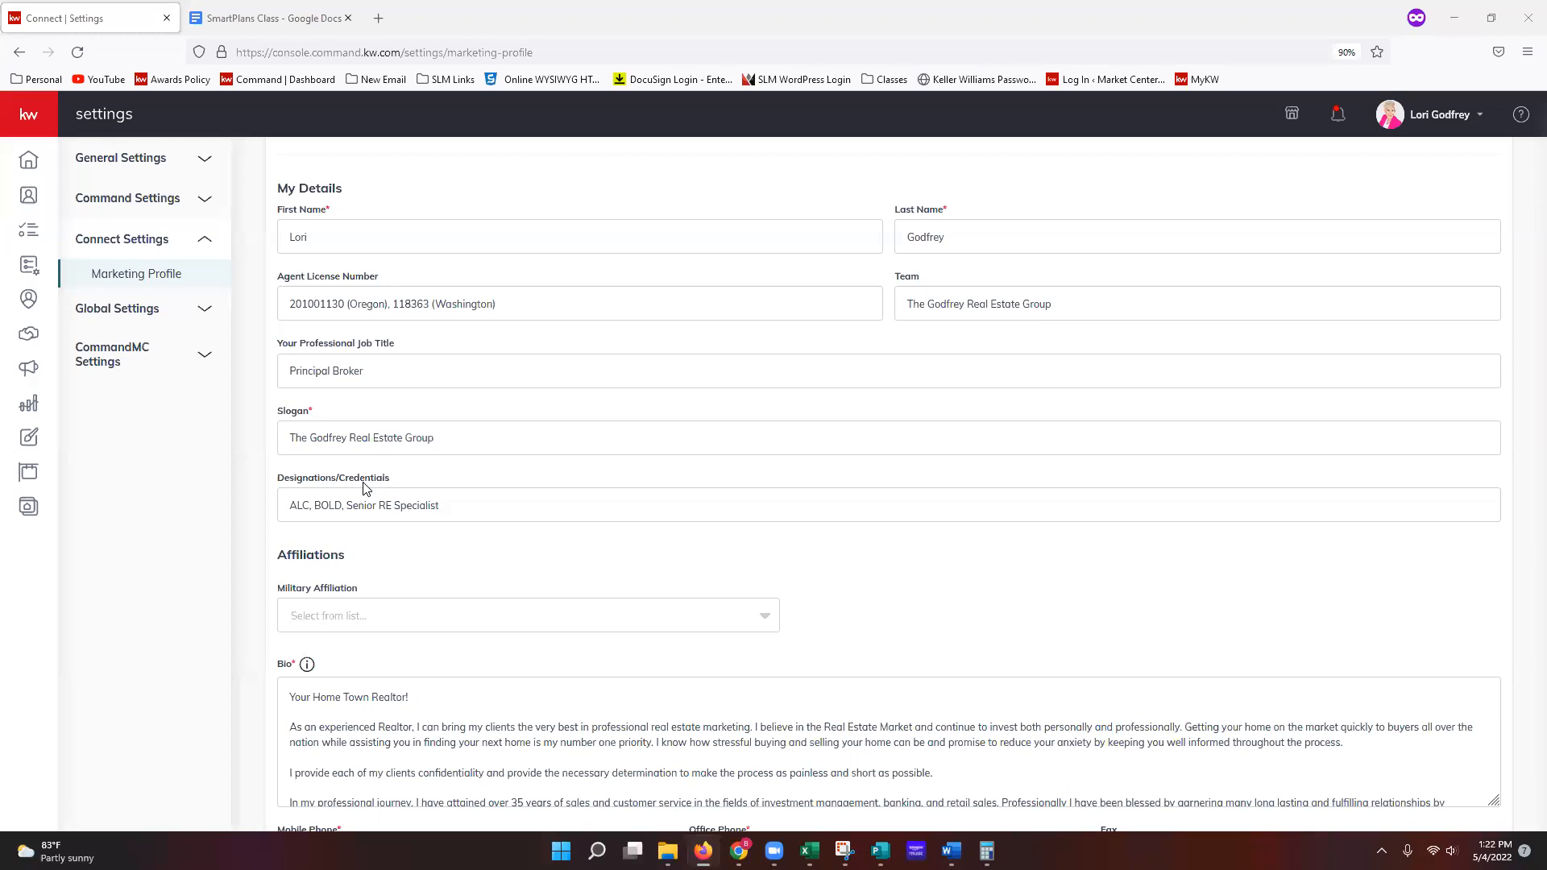
{"action": "scroll", "coordinate": [412, 506], "scroll_direction": "down", "scroll_amount": 1}
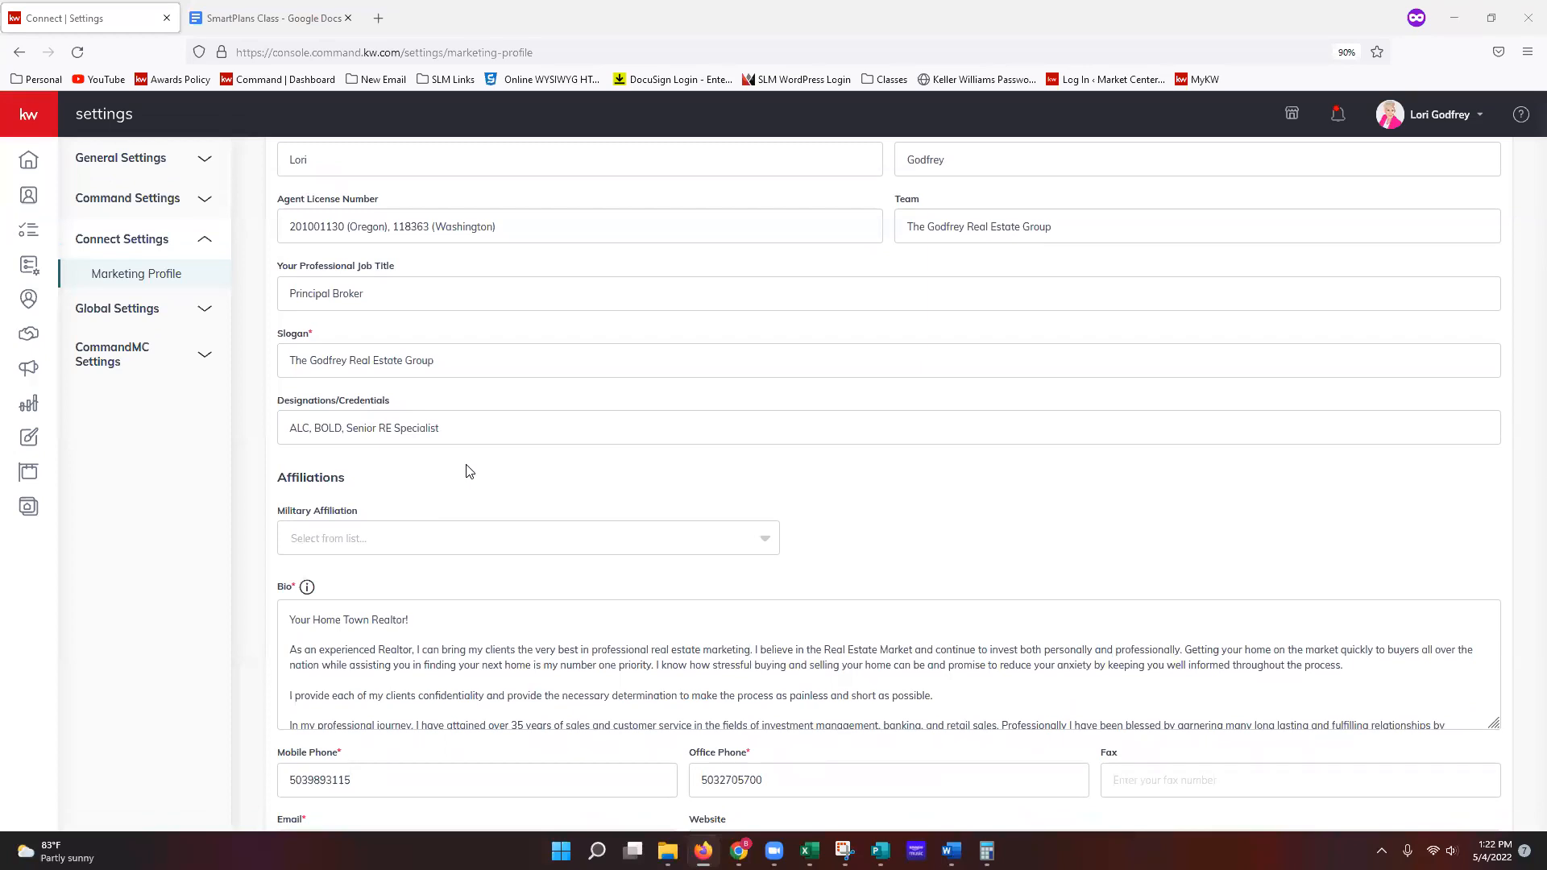
{"action": "scroll", "coordinate": [467, 471], "scroll_direction": "down", "scroll_amount": 1}
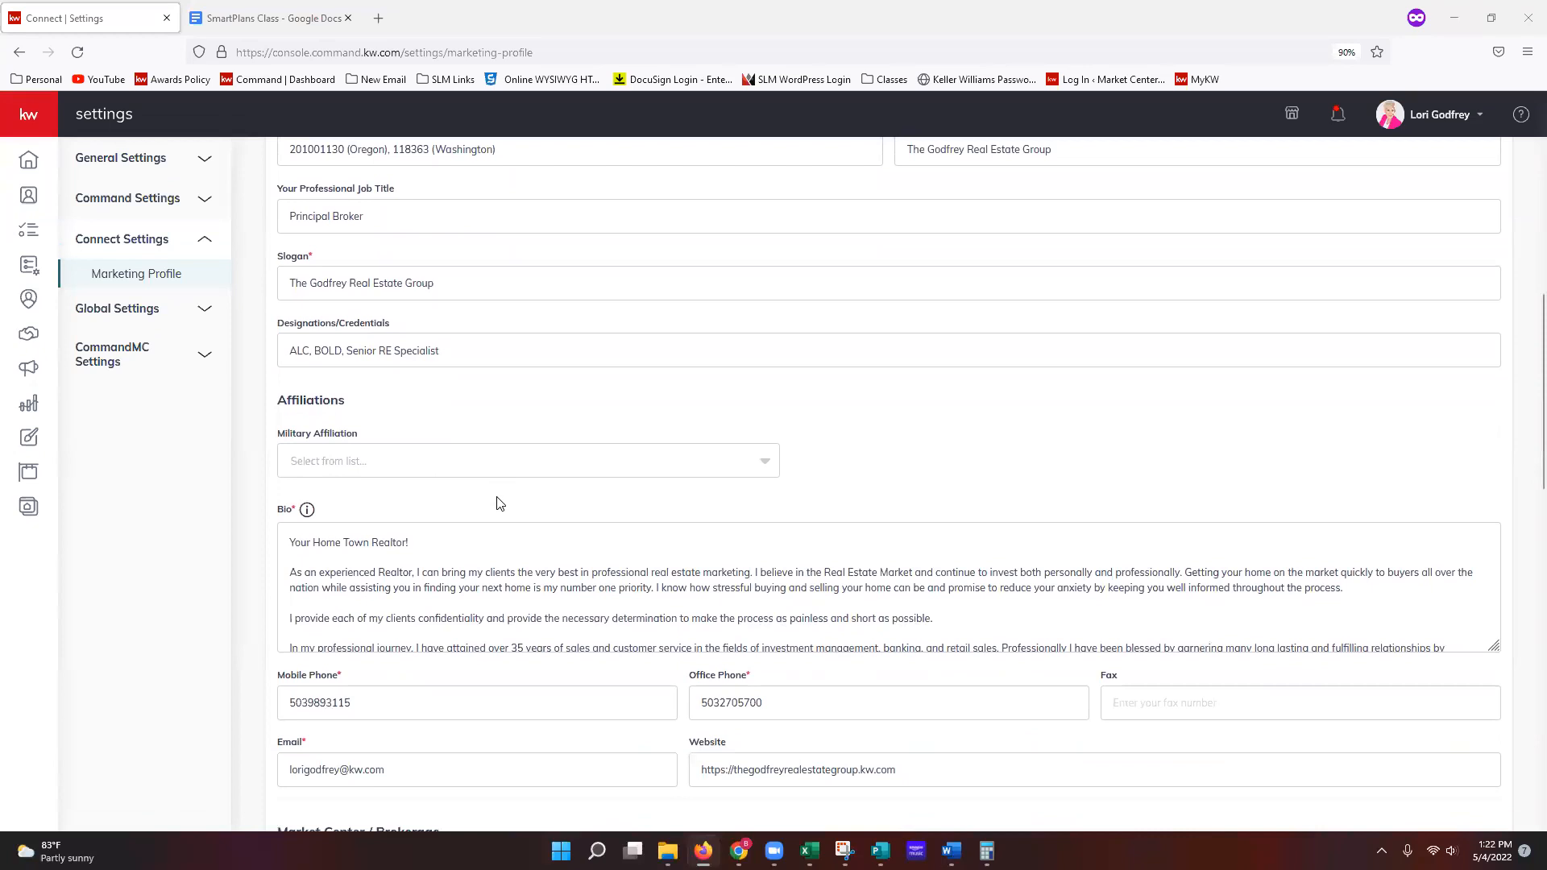
{"action": "left_click", "coordinate": [555, 472]}
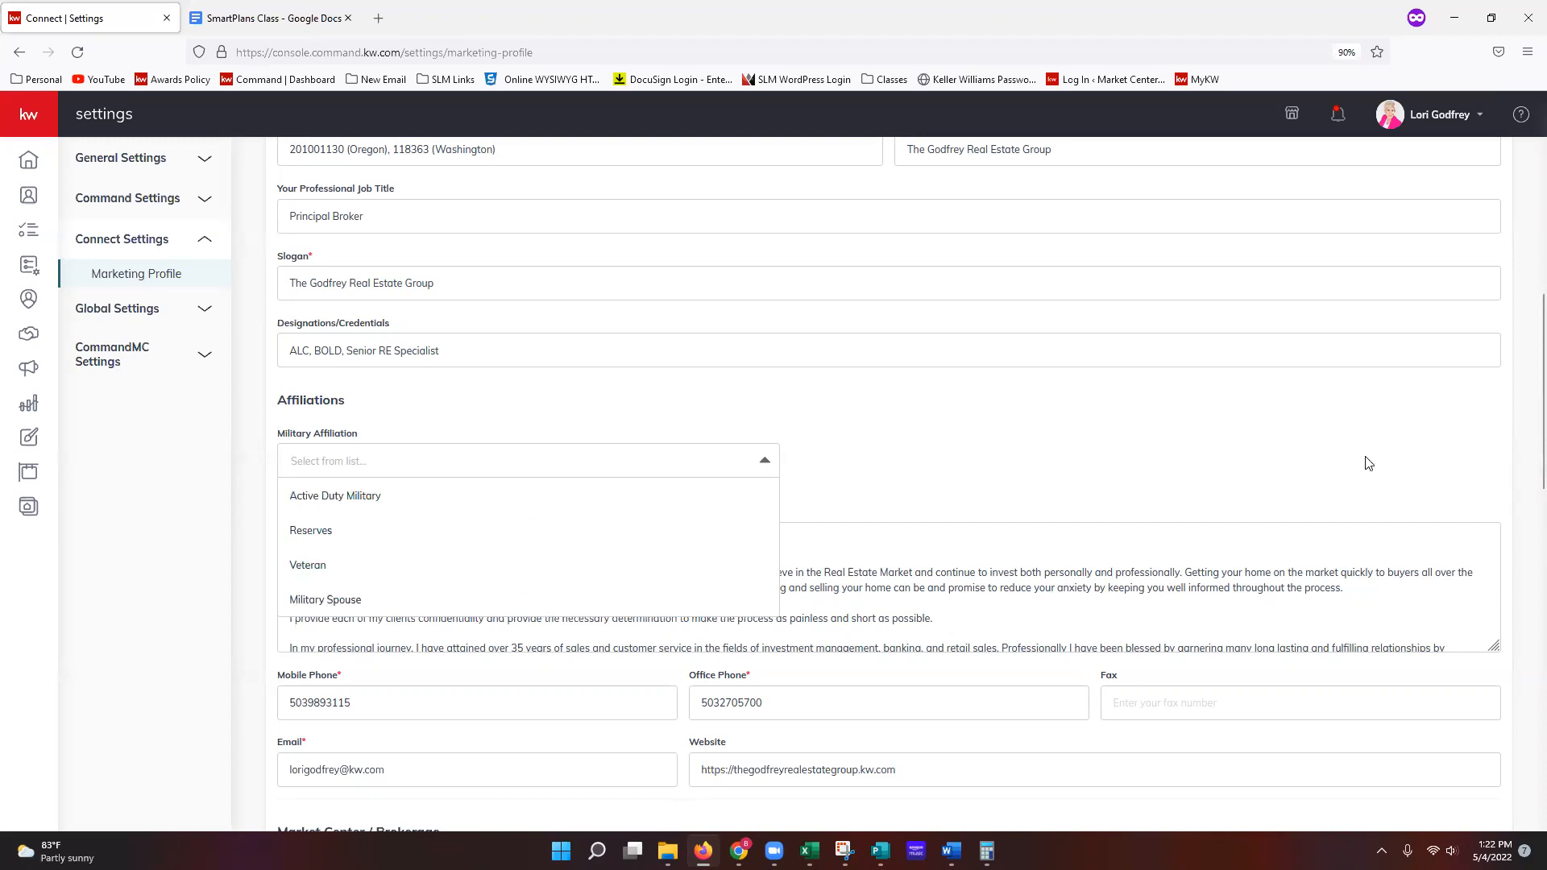
{"action": "left_click", "coordinate": [821, 461]}
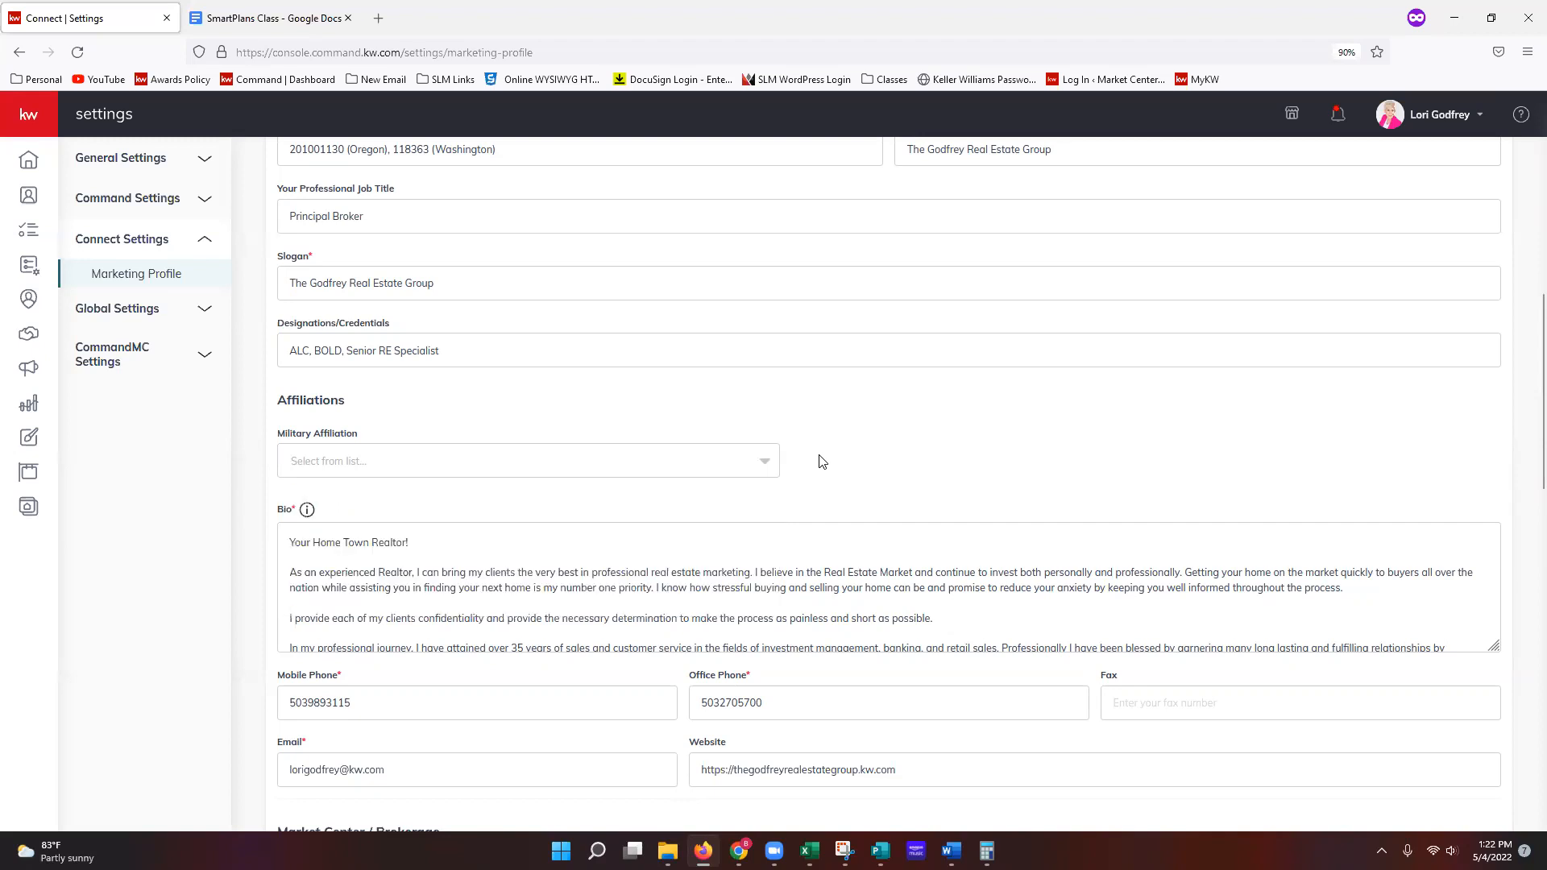
{"action": "scroll", "coordinate": [821, 461], "scroll_direction": "down", "scroll_amount": 2}
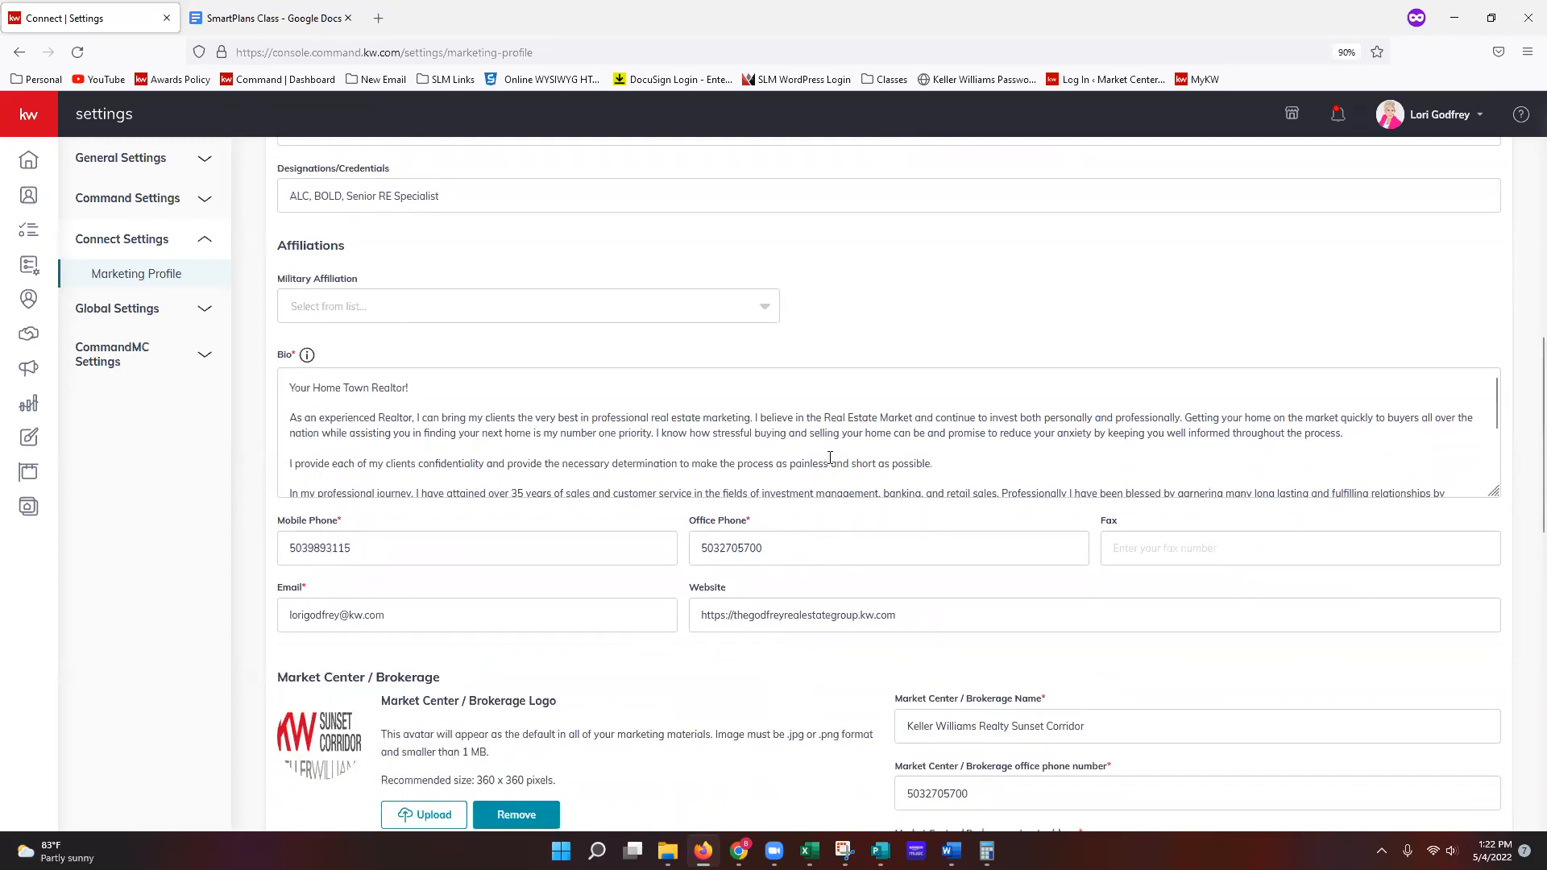
{"action": "left_click", "coordinate": [622, 314]}
{"action": "left_click", "coordinate": [623, 313]}
{"action": "scroll", "coordinate": [681, 532], "scroll_direction": "down", "scroll_amount": 1}
{"action": "scroll", "coordinate": [681, 536], "scroll_direction": "down", "scroll_amount": 1}
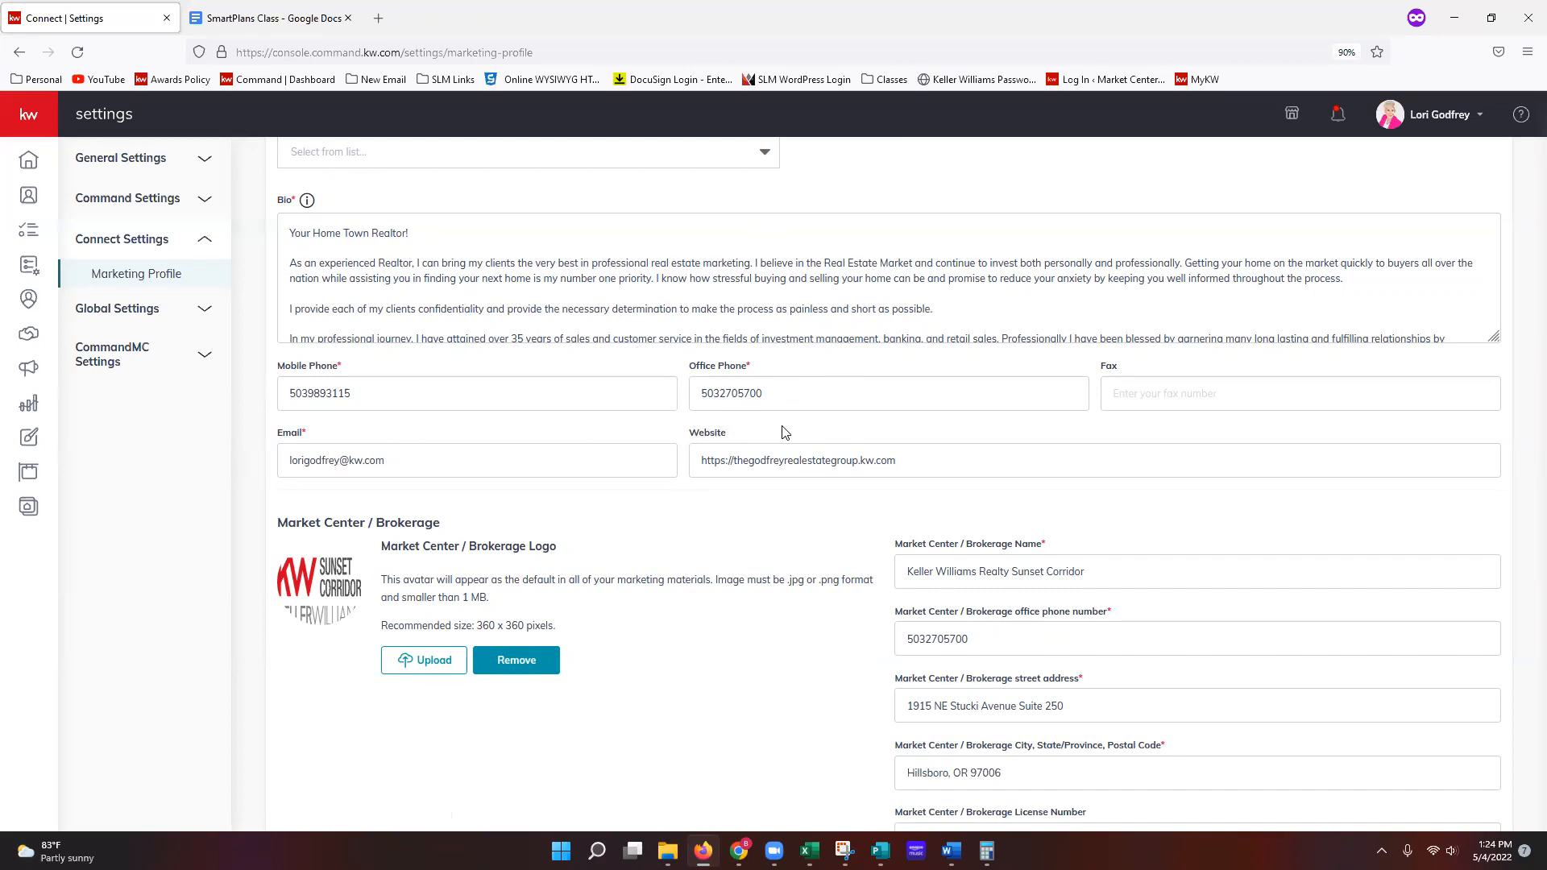
{"action": "scroll", "coordinate": [785, 433], "scroll_direction": "down", "scroll_amount": 1}
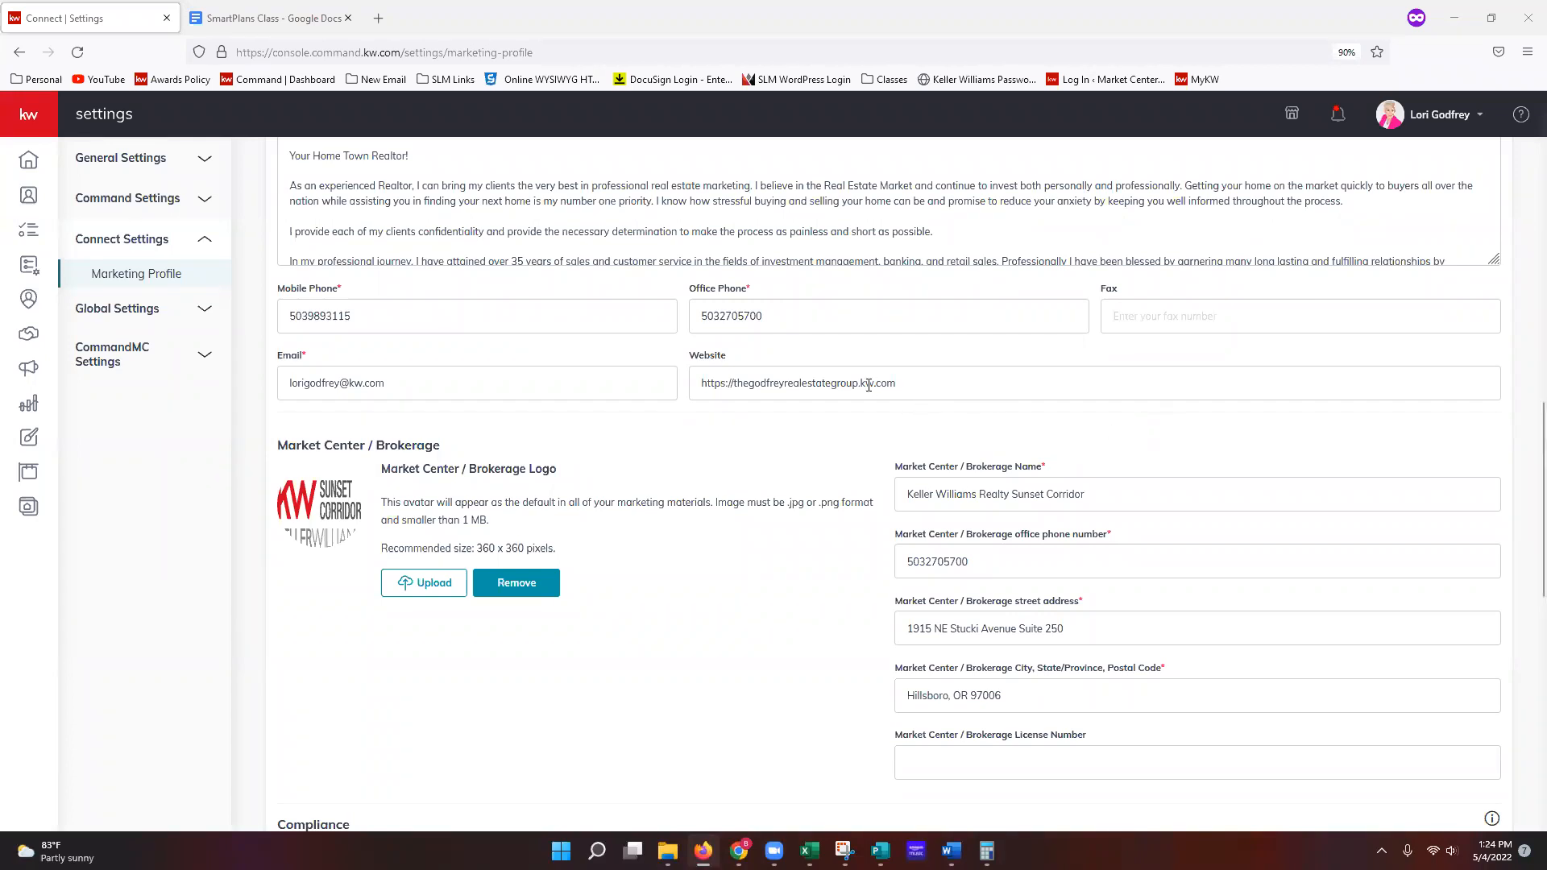
{"action": "left_click_drag", "start_coordinate": [859, 383], "coordinate": [896, 384]}
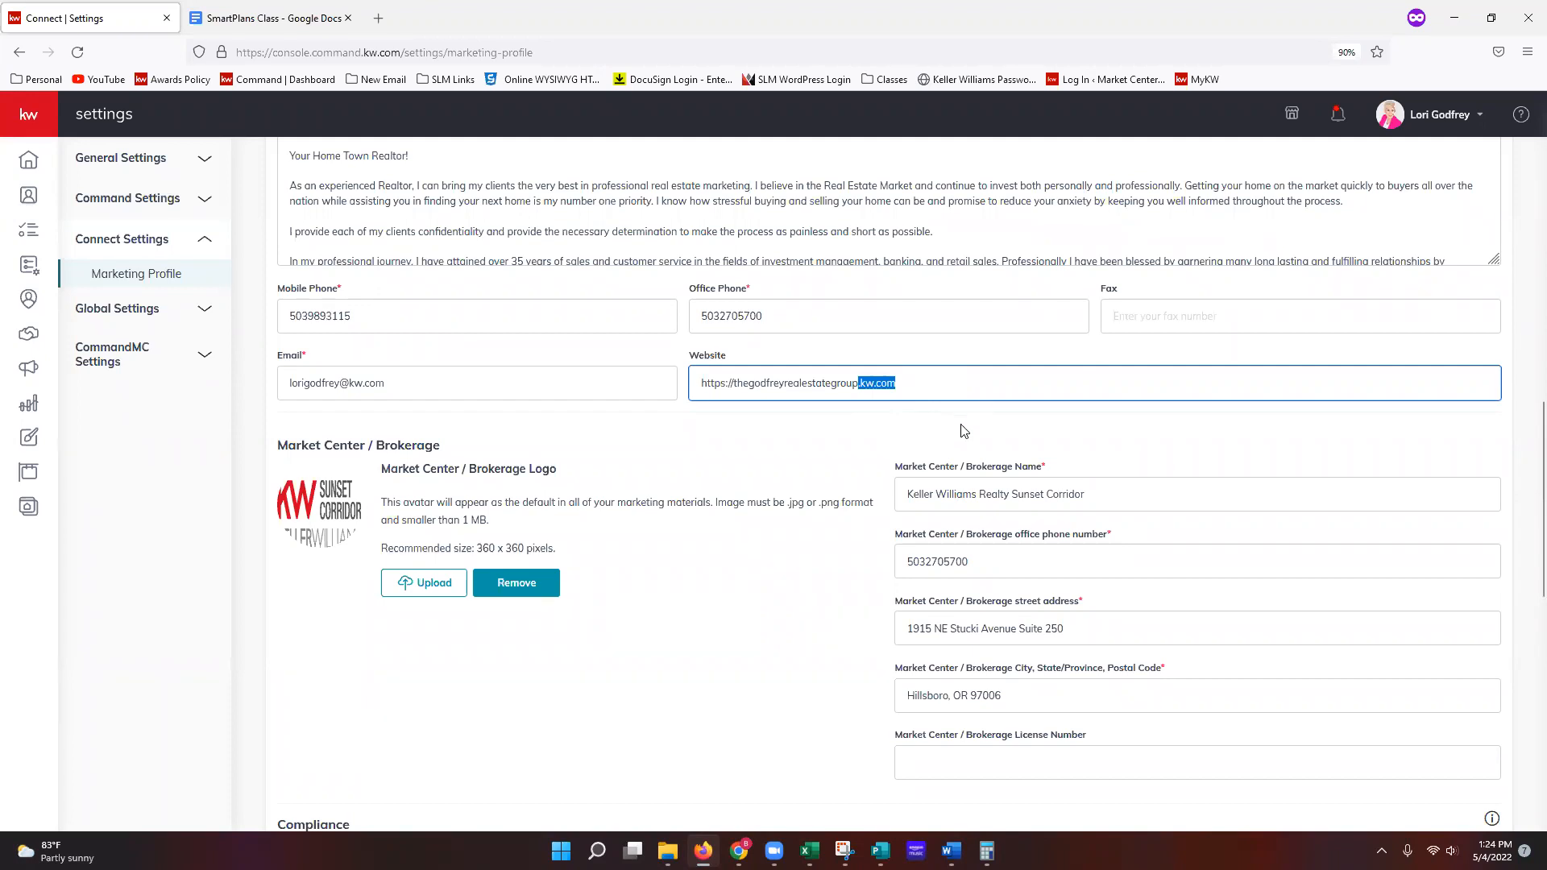
{"action": "left_click", "coordinate": [731, 384]}
{"action": "left_click_drag", "start_coordinate": [733, 384], "coordinate": [701, 384]}
{"action": "left_click", "coordinate": [733, 384]}
{"action": "type", "text": "www."}
{"action": "type", "text": "."}
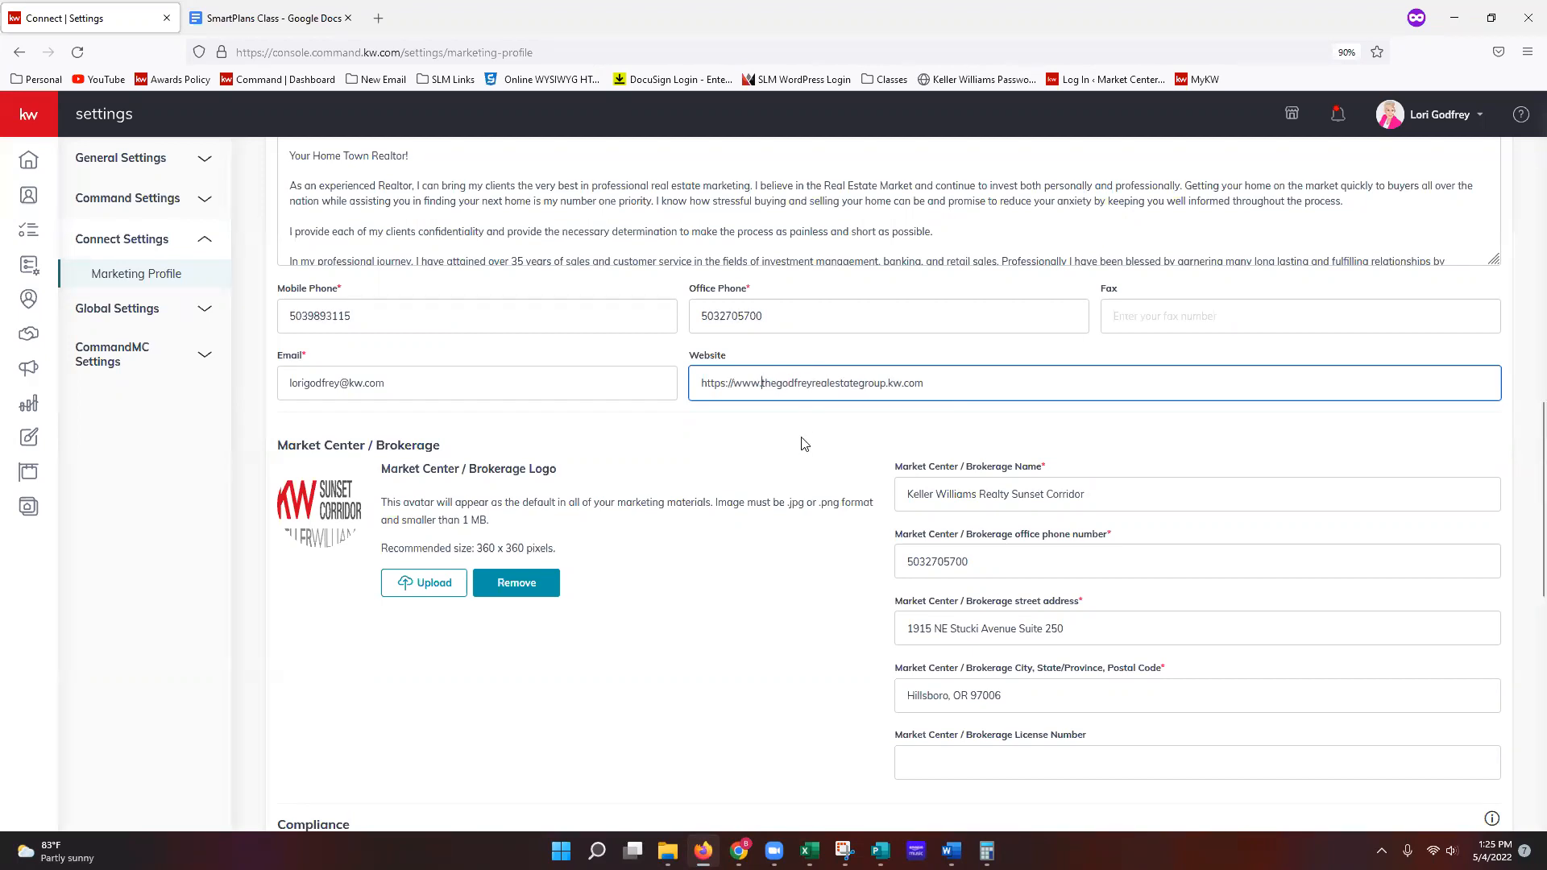
{"action": "key", "text": "BackSpace"}
{"action": "key", "text": "BackSpace"}
{"action": "key", "text": "BackSpace"}
{"action": "key", "text": "BackSpace"}
{"action": "key", "text": "BackSpace"}
{"action": "key", "text": "BackSpace"}
{"action": "key", "text": "BackSpace"}
{"action": "key", "text": "BackSpace"}
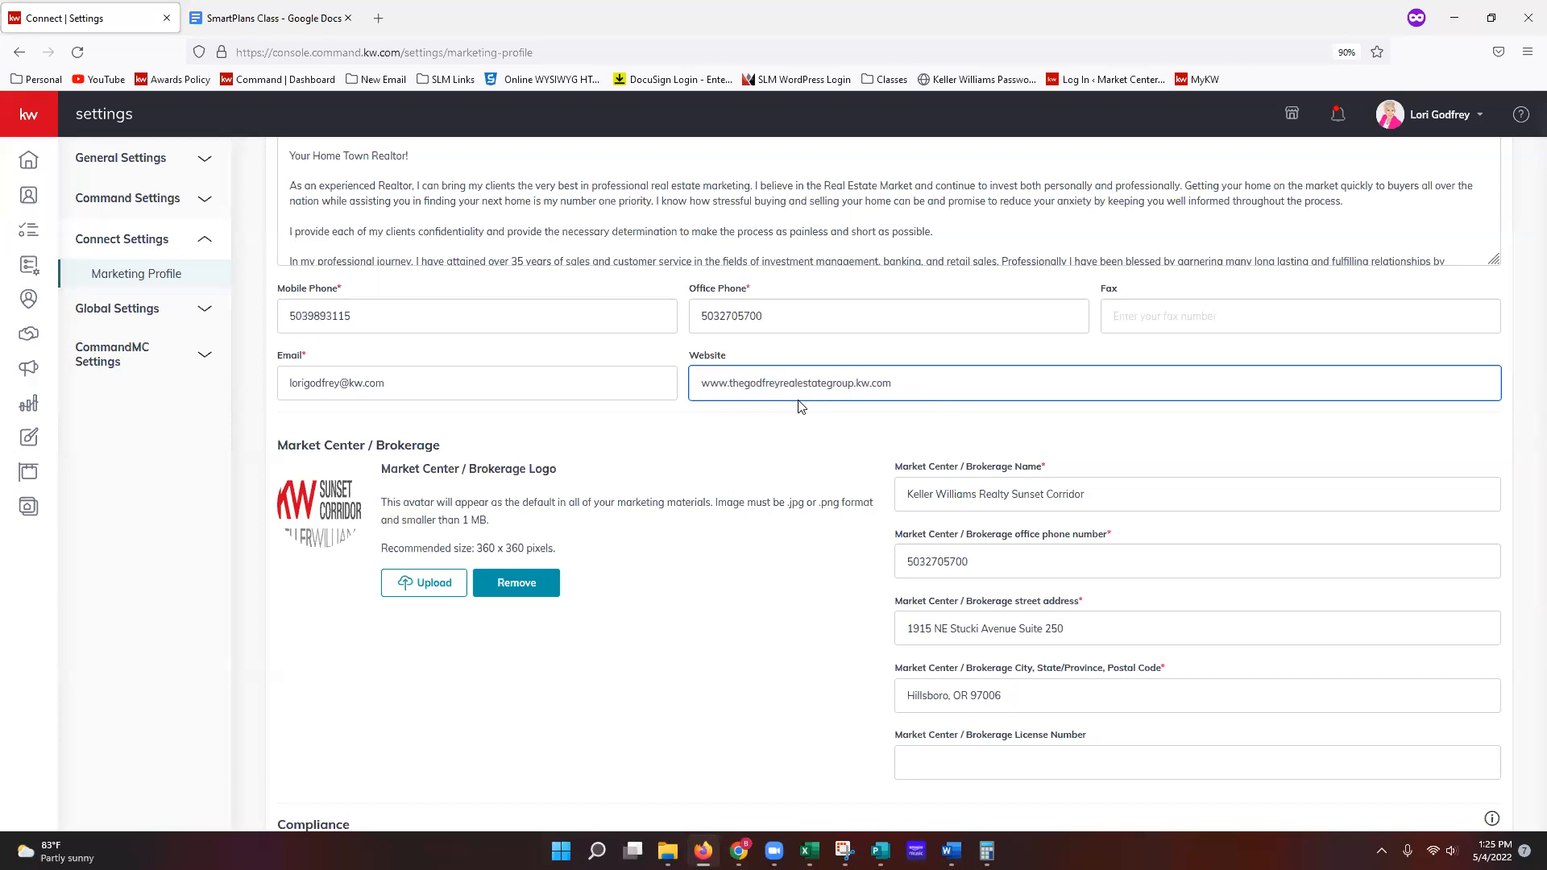
{"action": "key", "text": "Delete"}
{"action": "key", "text": "Delete"}
{"action": "key", "text": "Delete"}
{"action": "key", "text": "Delete"}
{"action": "type", "text": "http:"}
{"action": "type", "text": "//"}
{"action": "key", "text": "Left"}
{"action": "key", "text": "Left"}
{"action": "key", "text": "Left"}
{"action": "type", "text": "s"}
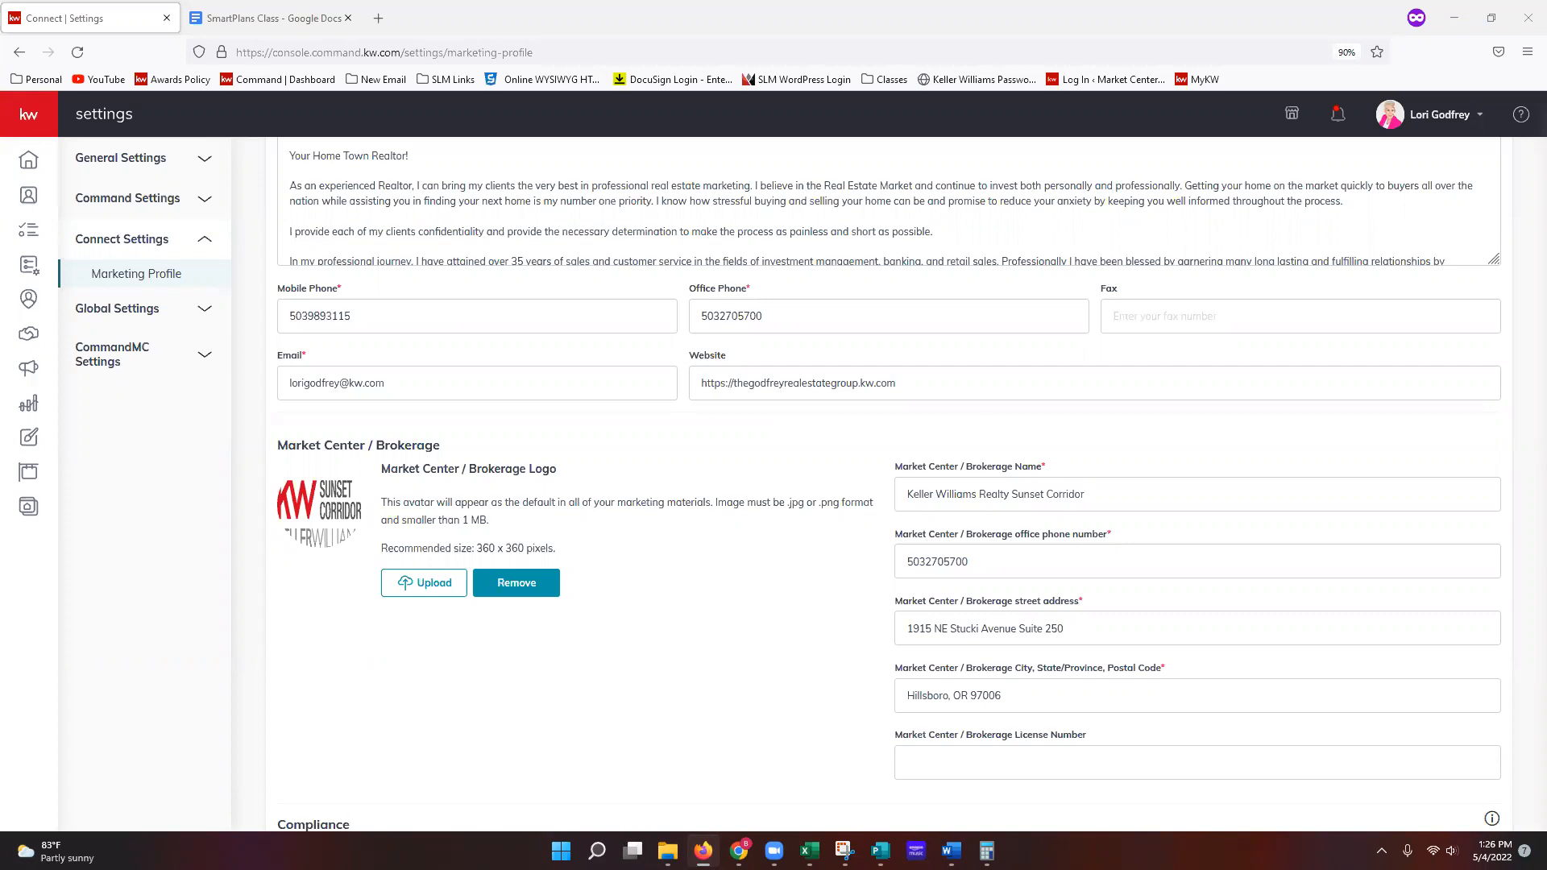
Step: Scroll down to Compliance, where the legal footer reads 'Licensed in Oregon and Washington.'
{"action": "scroll", "coordinate": [1351, 463], "scroll_direction": "down", "scroll_amount": 2}
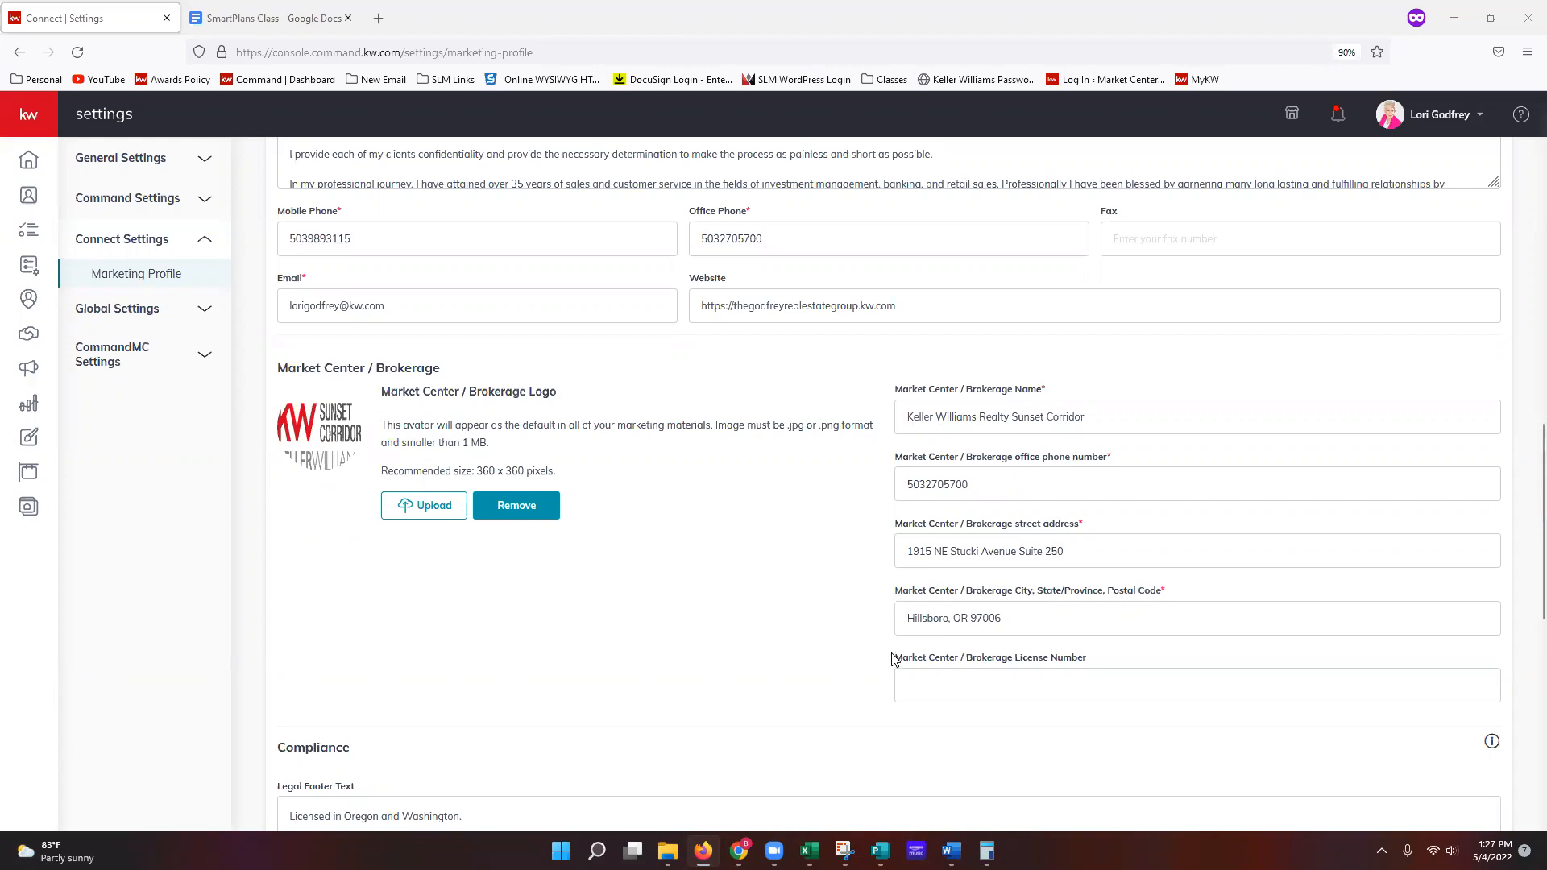
{"action": "scroll", "coordinate": [873, 659], "scroll_direction": "down", "scroll_amount": 2}
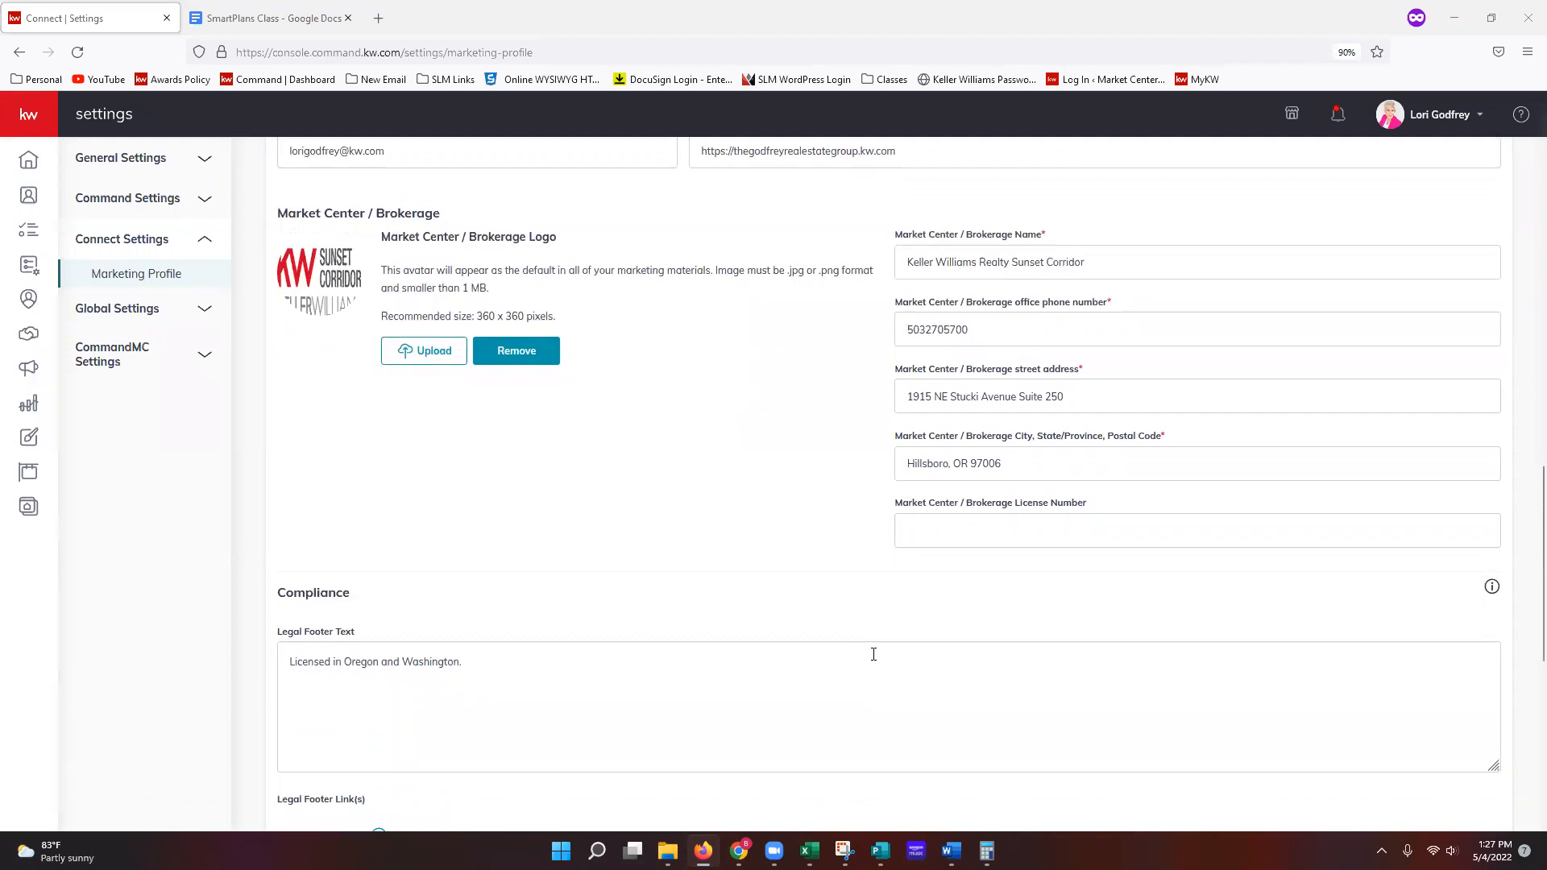
Step: Scroll past Legal Footer Link(s) and Images to the Social fields and Google Analytics ID
{"action": "scroll", "coordinate": [871, 658], "scroll_direction": "down", "scroll_amount": 2}
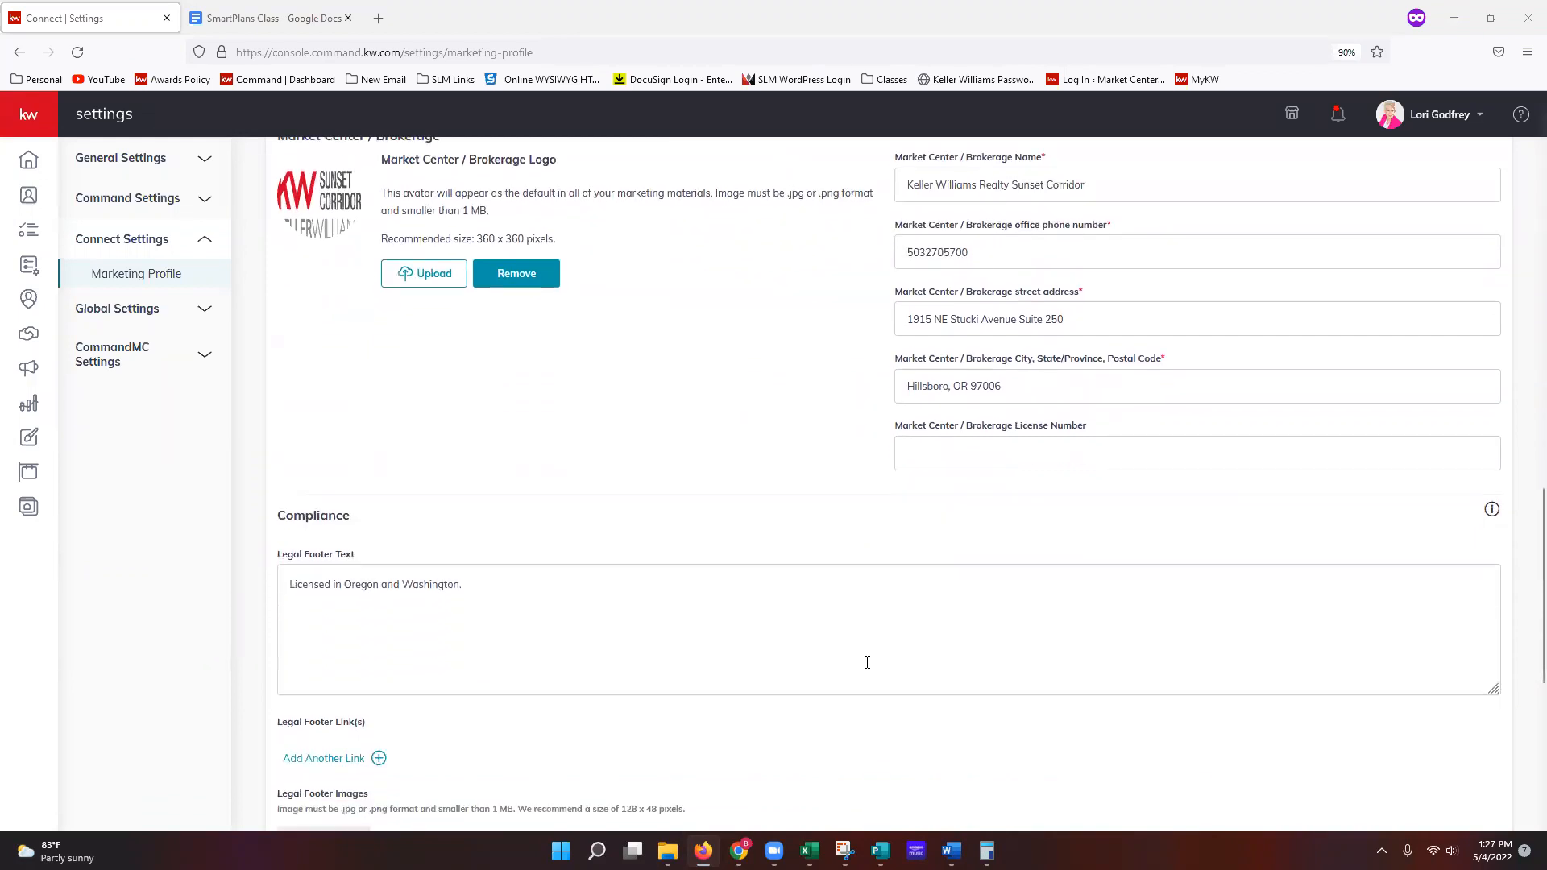
{"action": "scroll", "coordinate": [867, 662], "scroll_direction": "down", "scroll_amount": 2}
{"action": "scroll", "coordinate": [867, 662], "scroll_direction": "down", "scroll_amount": 1}
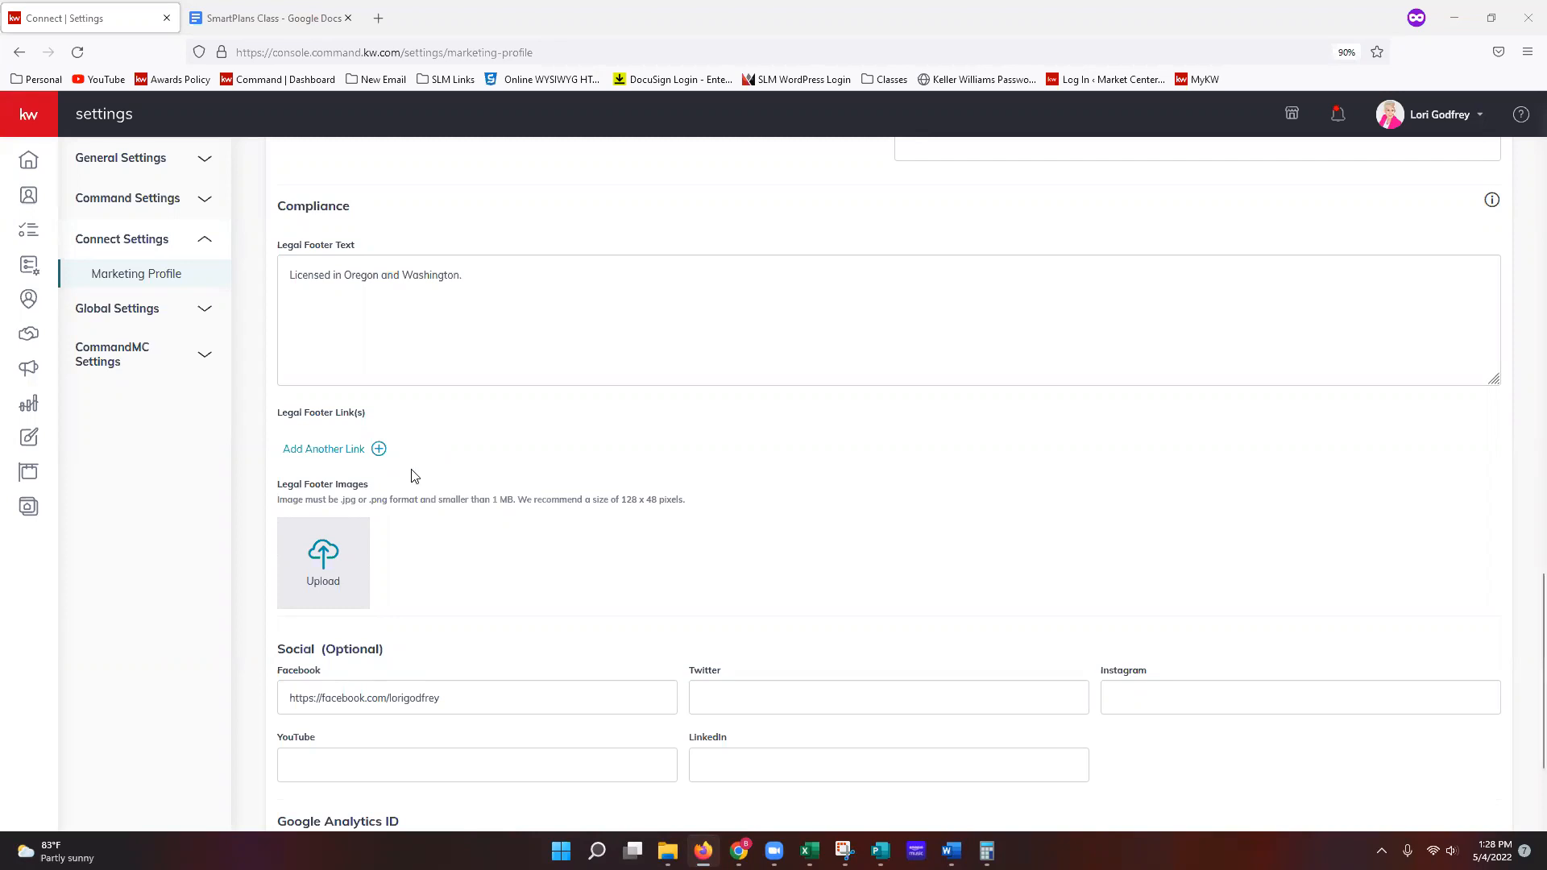
Step: Check the 128 x 48 footer image size hint, then move down to the form's Save button
{"action": "scroll", "coordinate": [403, 500], "scroll_direction": "down", "scroll_amount": 1}
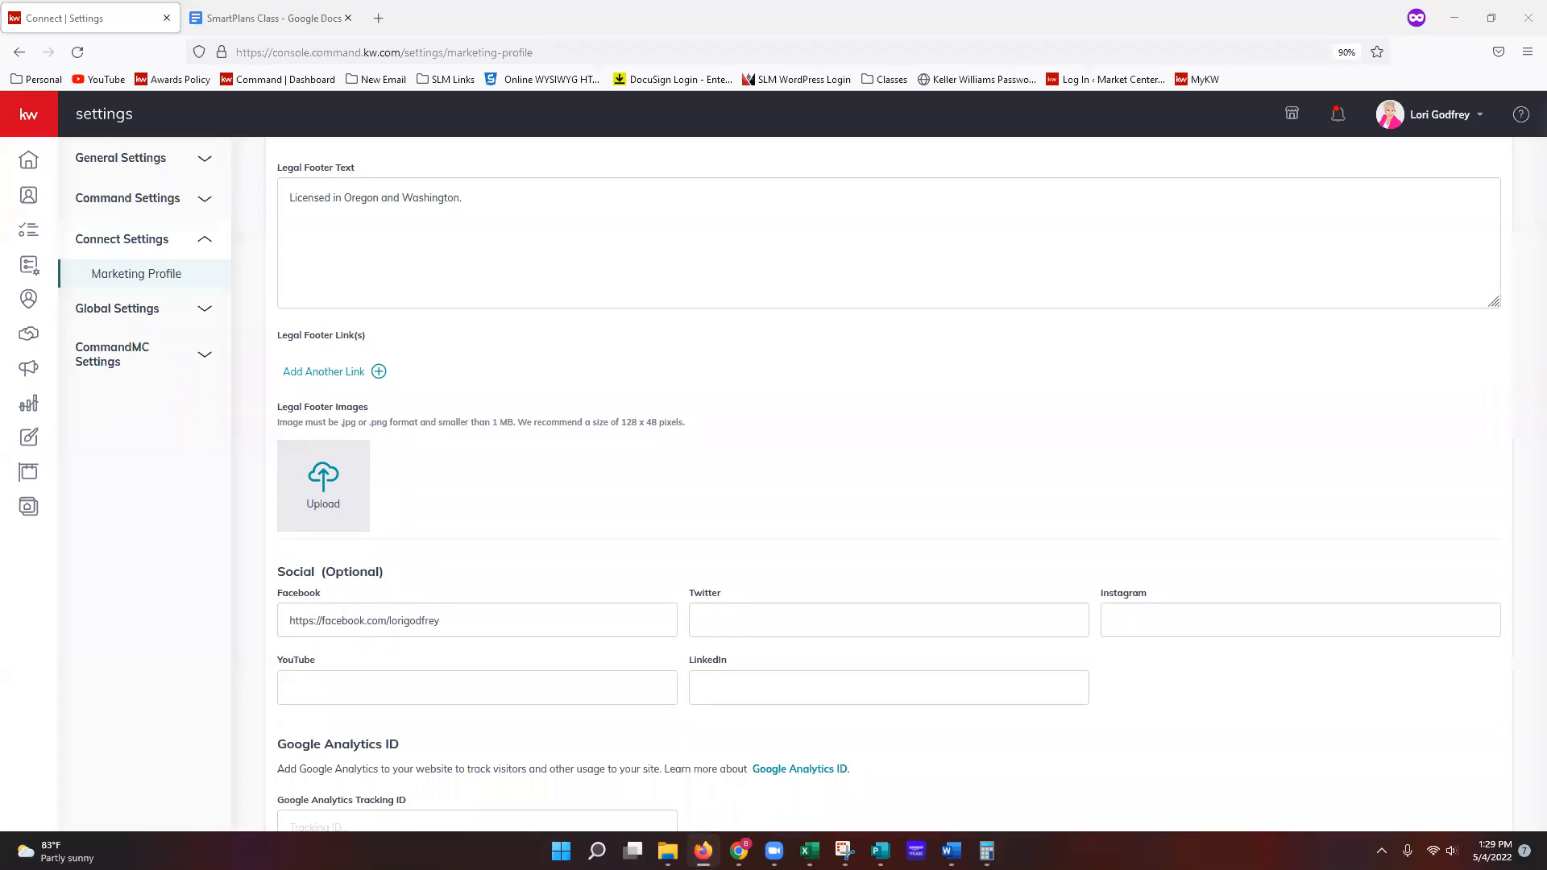
{"action": "left_click_drag", "start_coordinate": [623, 425], "coordinate": [658, 425]}
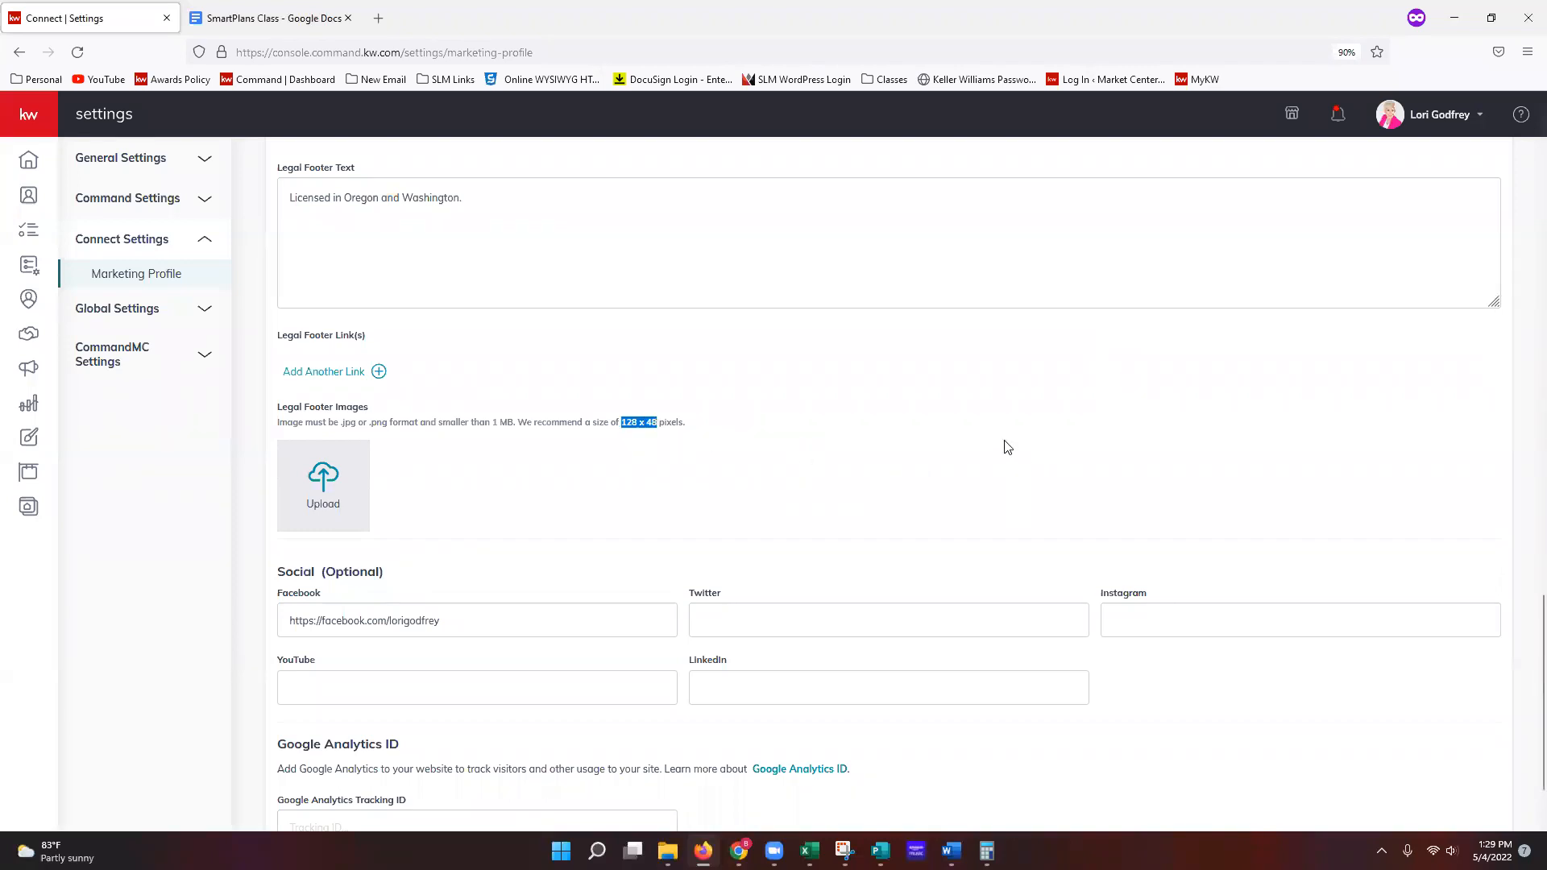
{"action": "left_click", "coordinate": [799, 454]}
{"action": "scroll", "coordinate": [800, 453], "scroll_direction": "down", "scroll_amount": 2}
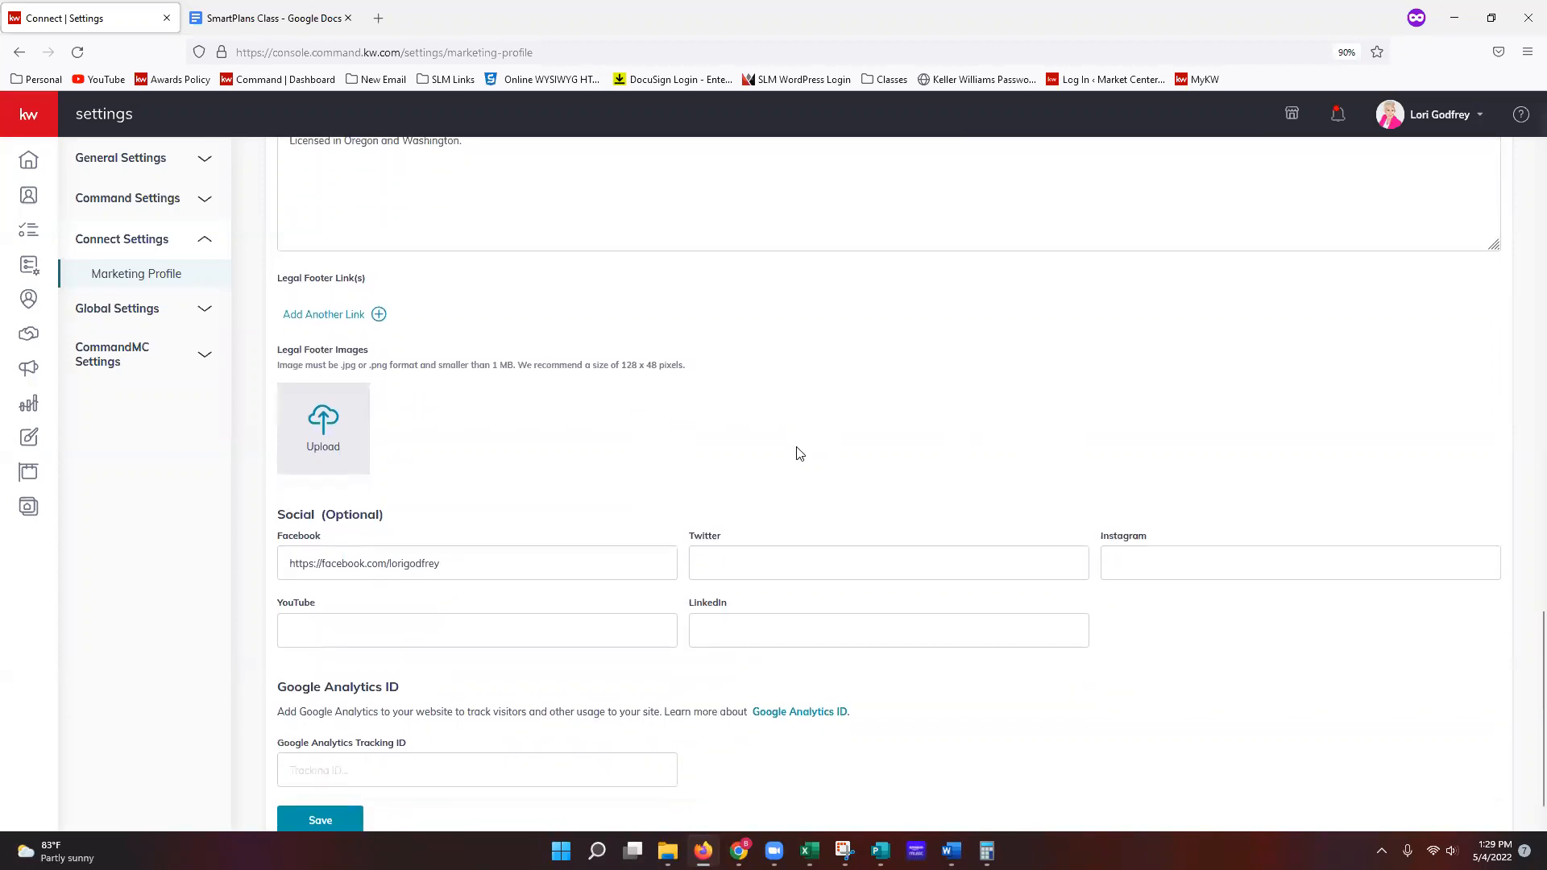
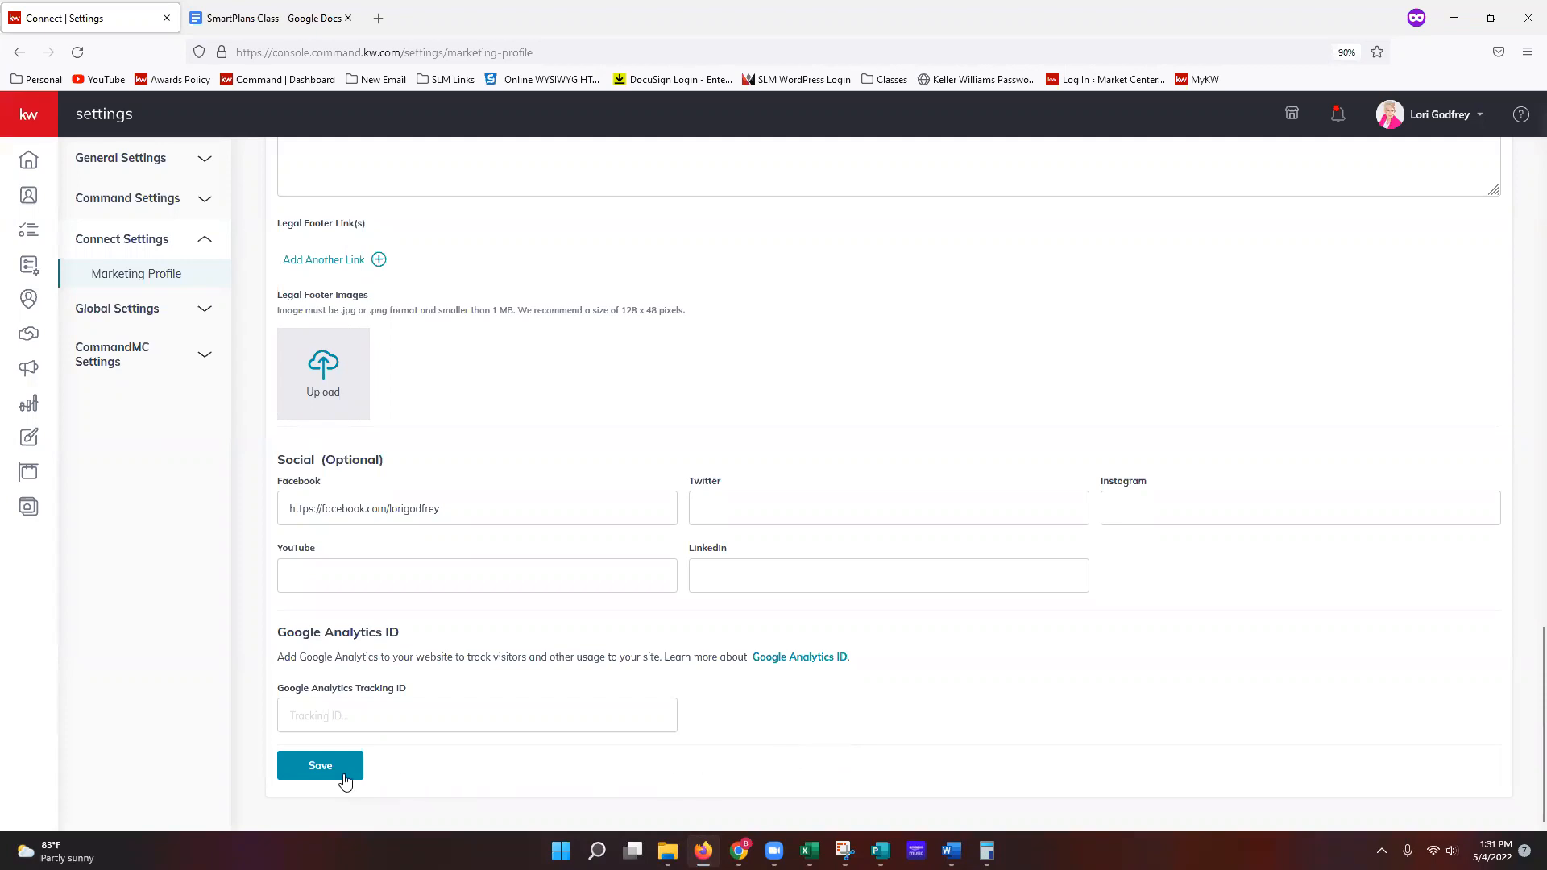
Step: Save the Marketing Profile, including its Facebook link, until the success confirmation appears
{"action": "left_click", "coordinate": [321, 768]}
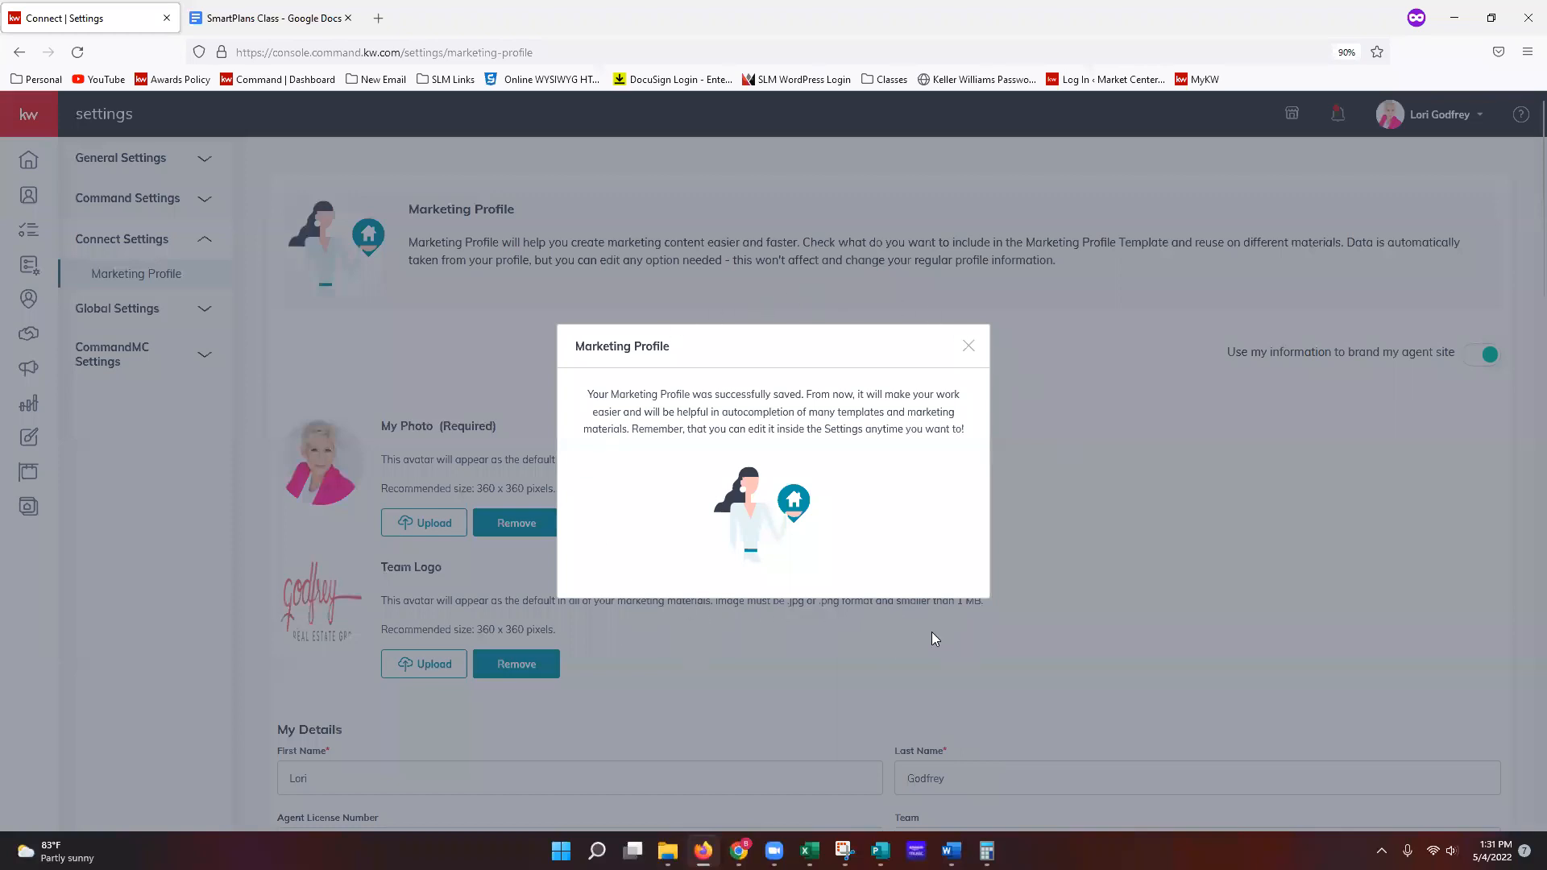
Step: Dismiss the profile-saved success message on the Marketing Profile page
{"action": "left_click", "coordinate": [968, 351]}
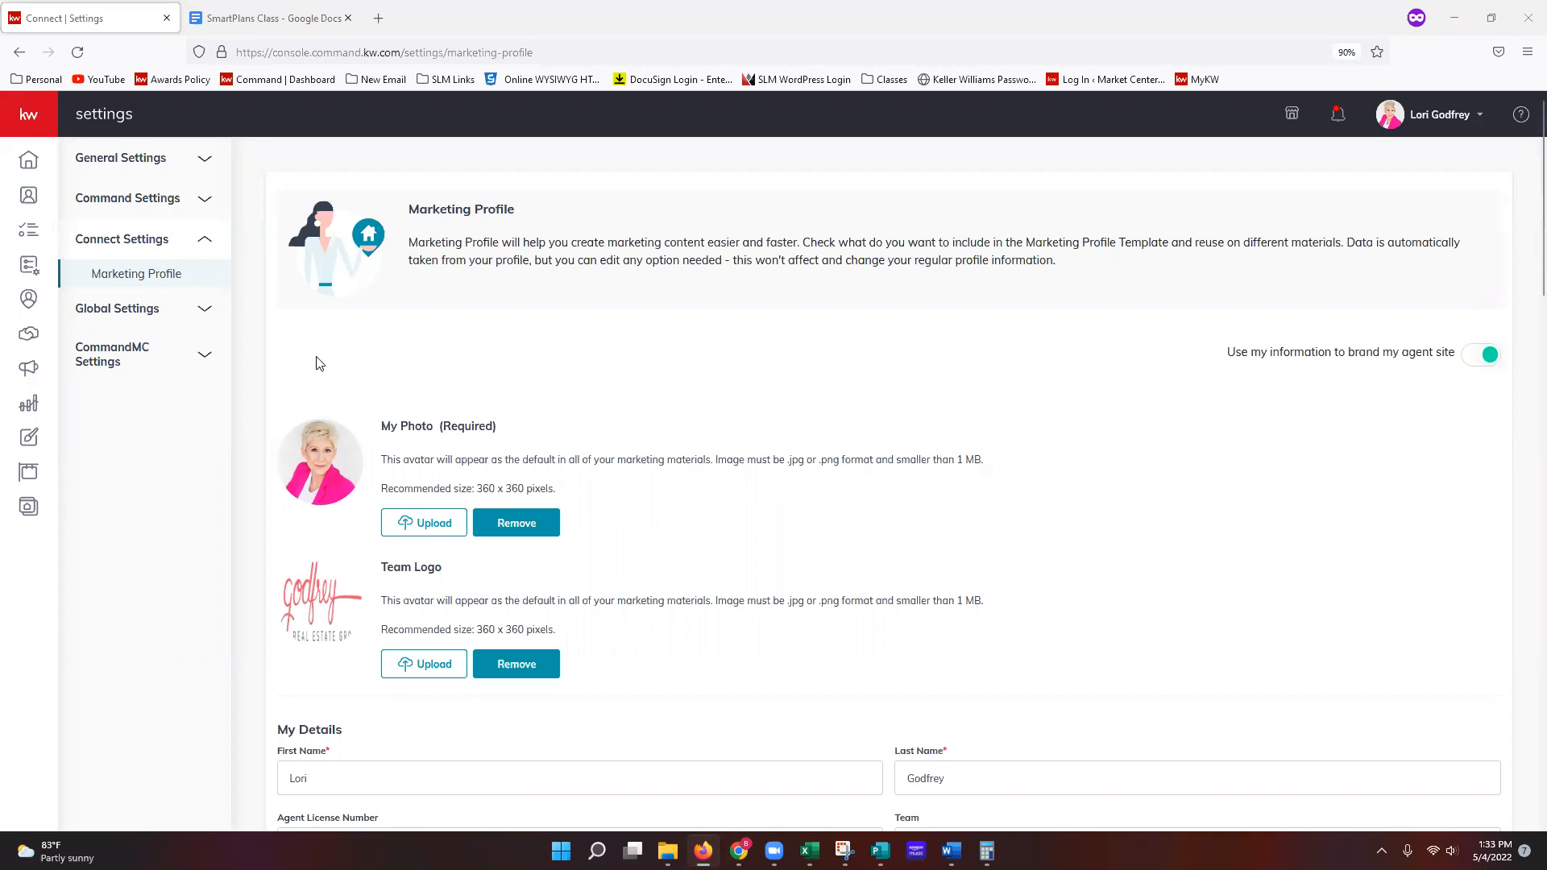
Step: Open SmartPlans from the expanded sidebar in a new browser tab
{"action": "left_click", "coordinate": [29, 123]}
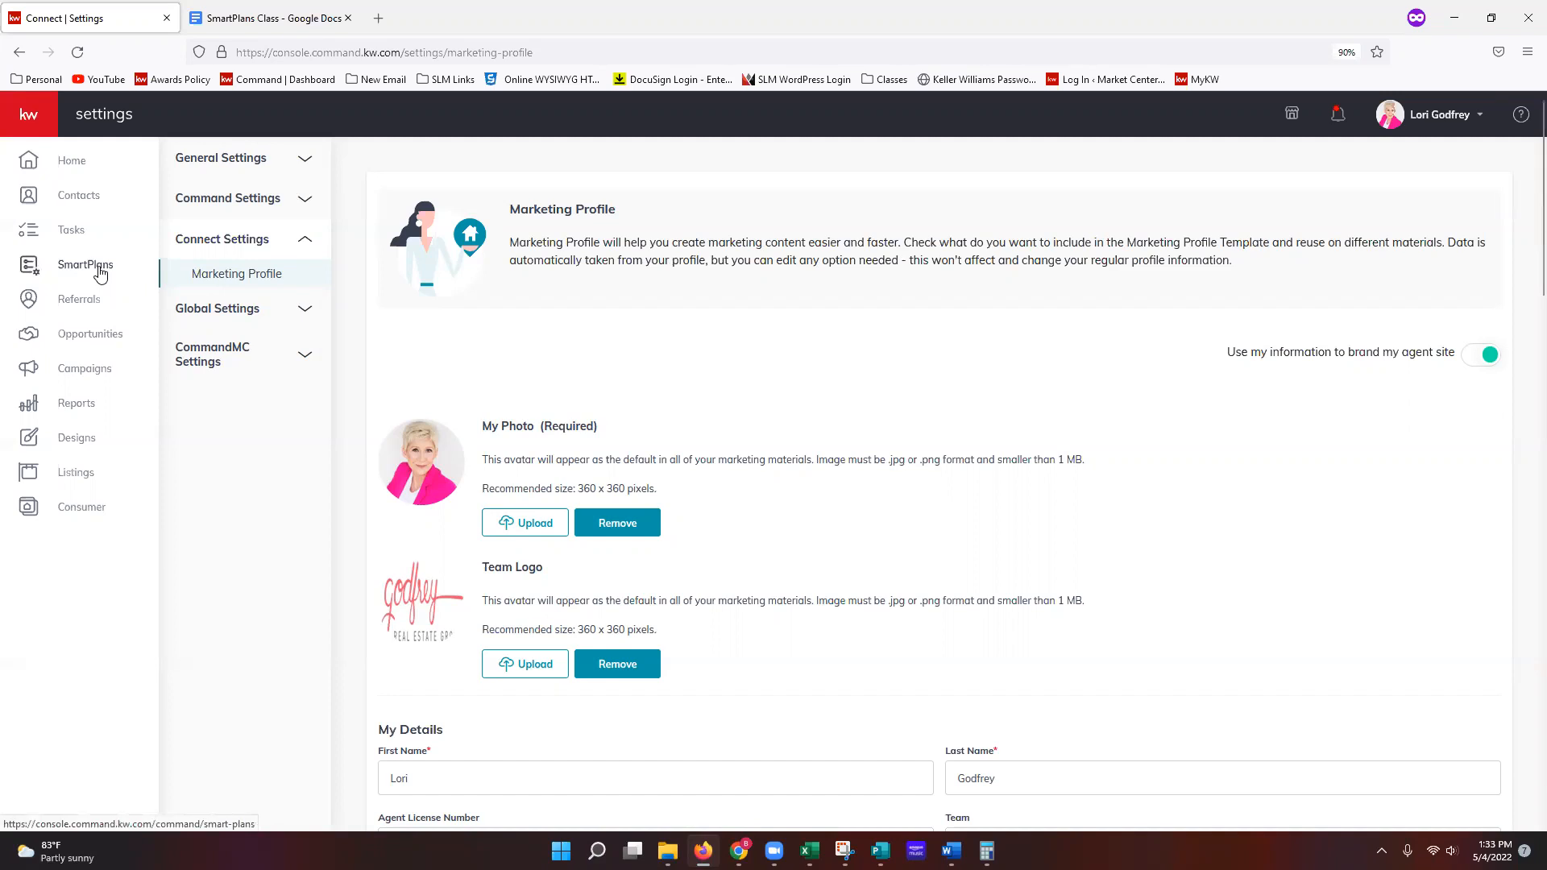
{"action": "left_click", "coordinate": [100, 274]}
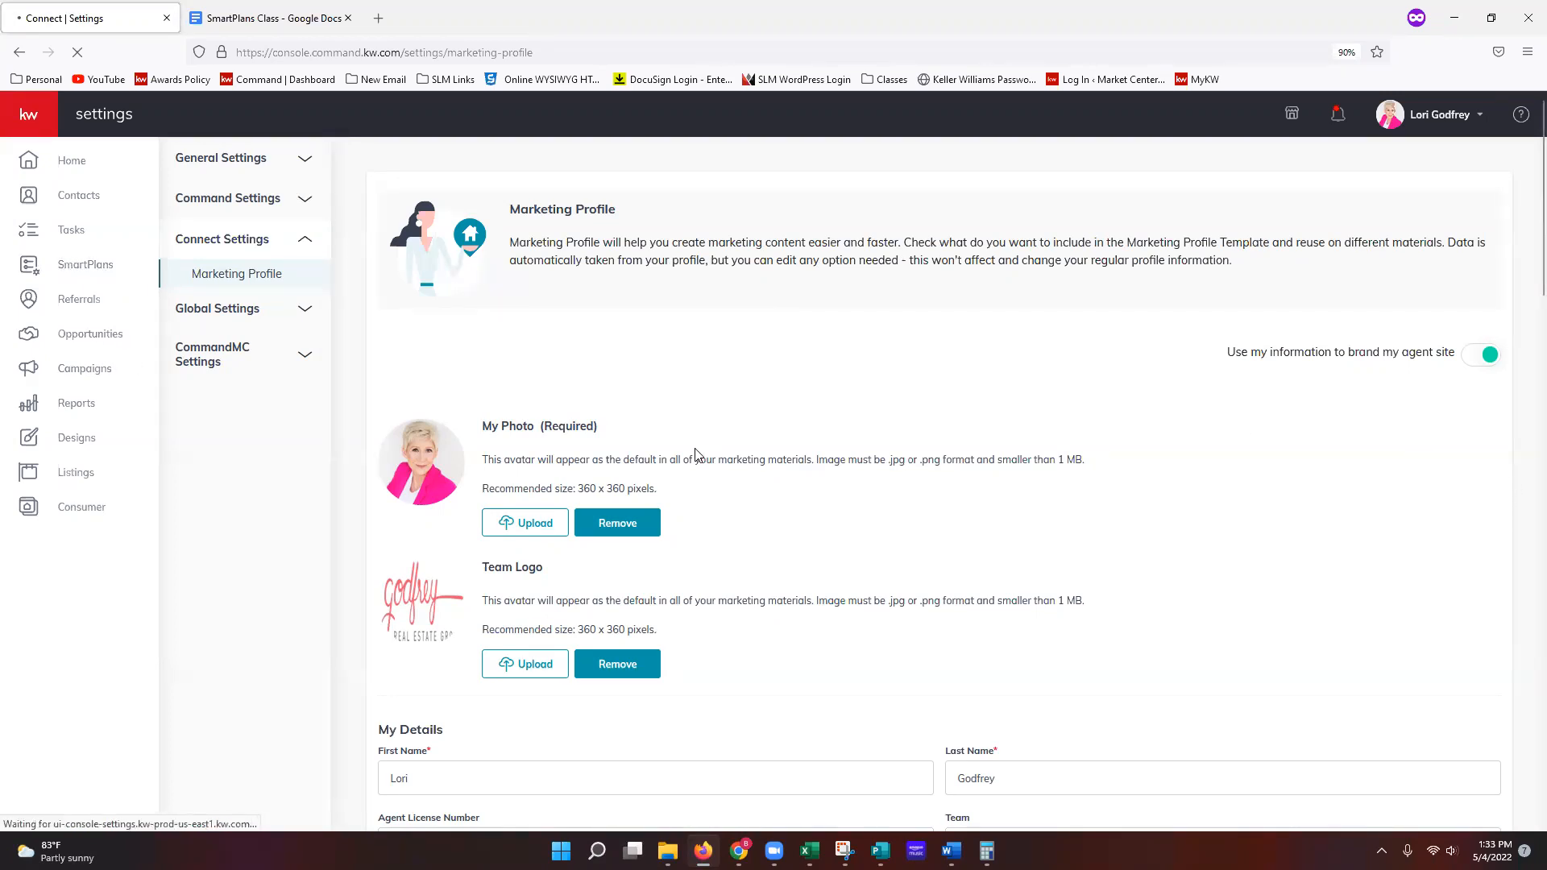
{"action": "right_click", "coordinate": [74, 266]}
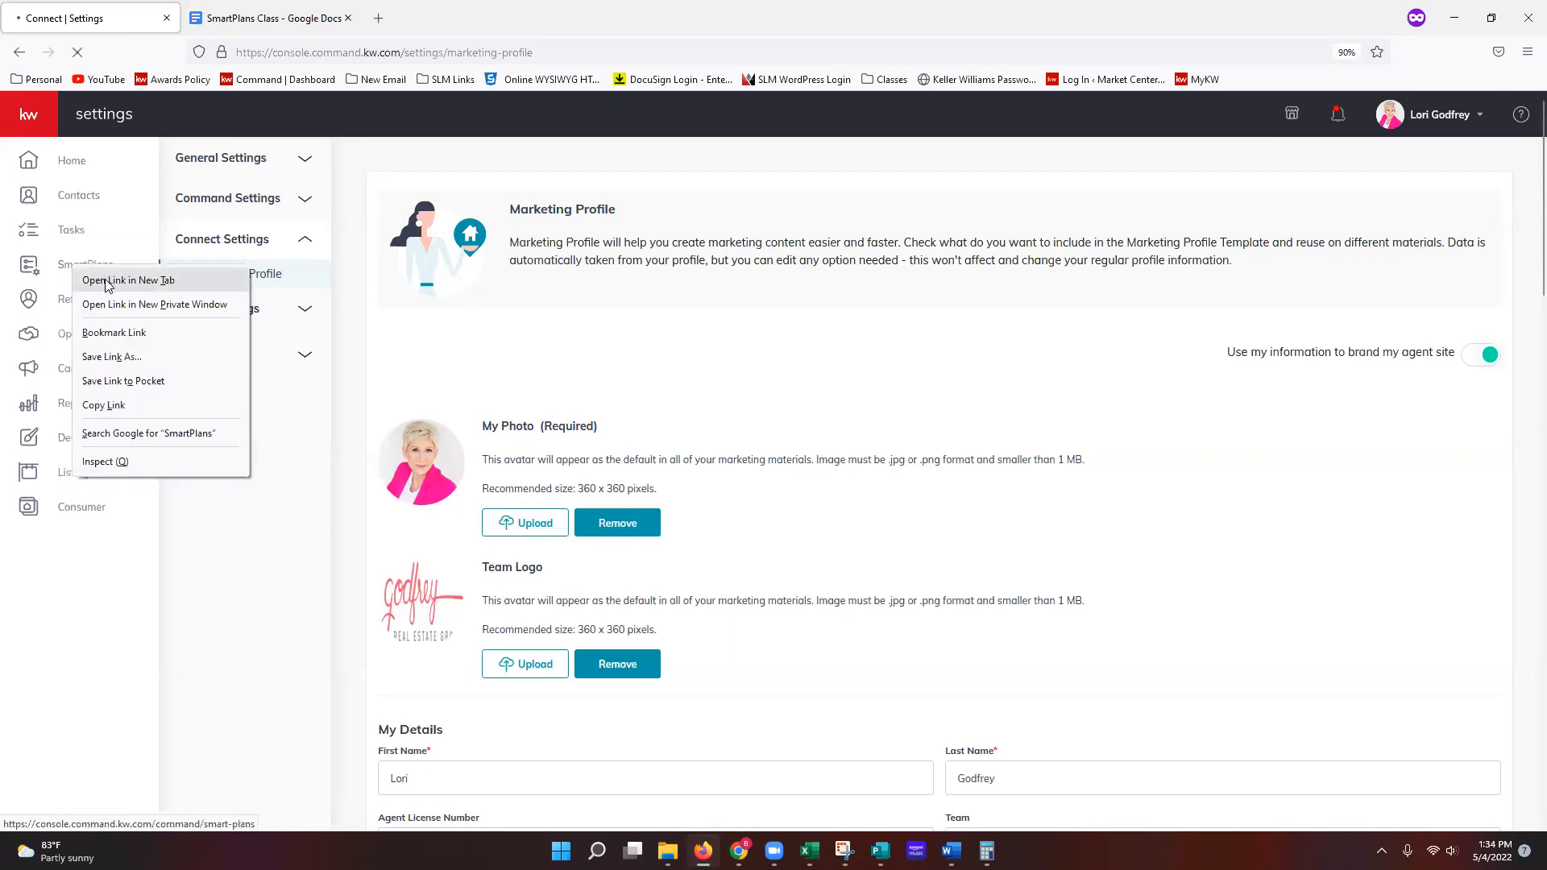
{"action": "left_click", "coordinate": [107, 281]}
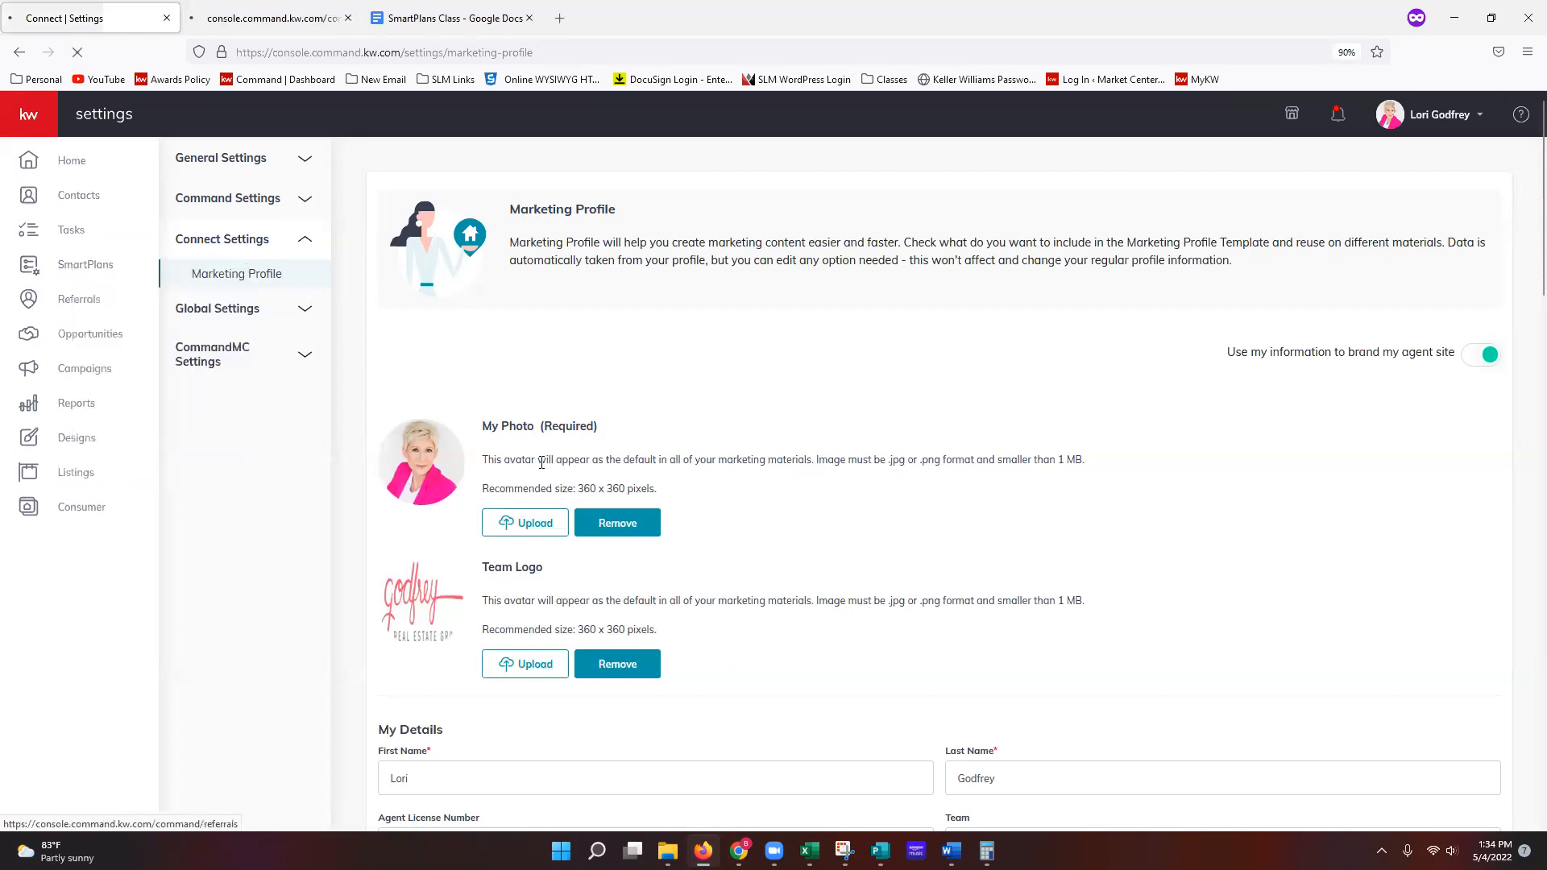
Step: Switch to the new My SmartPlans tab and show the account options
{"action": "left_click", "coordinate": [249, 19]}
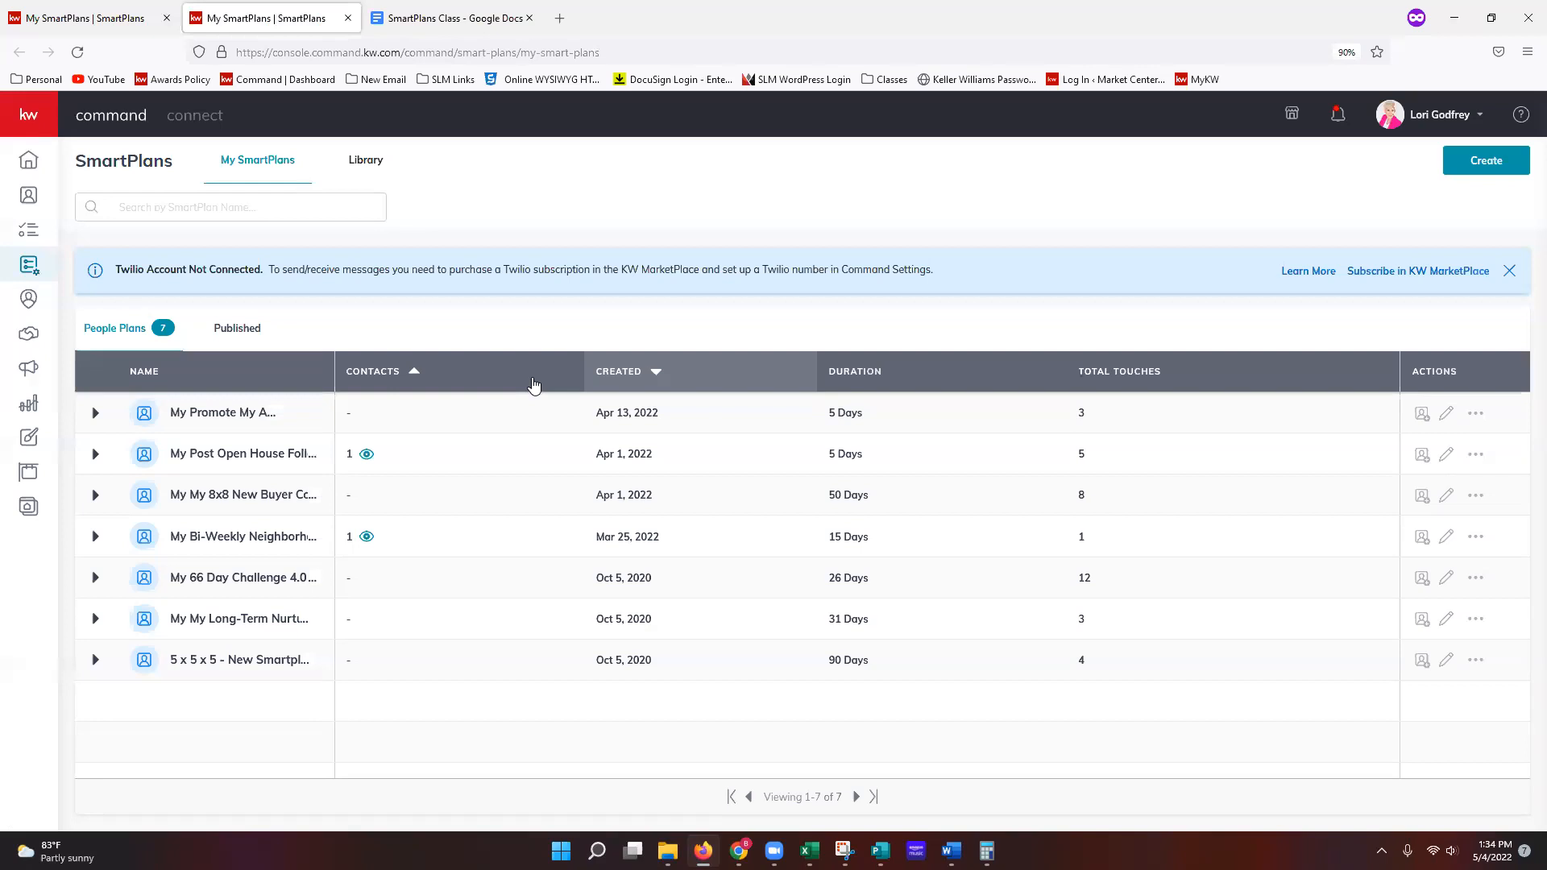
{"action": "left_click", "coordinate": [1428, 114]}
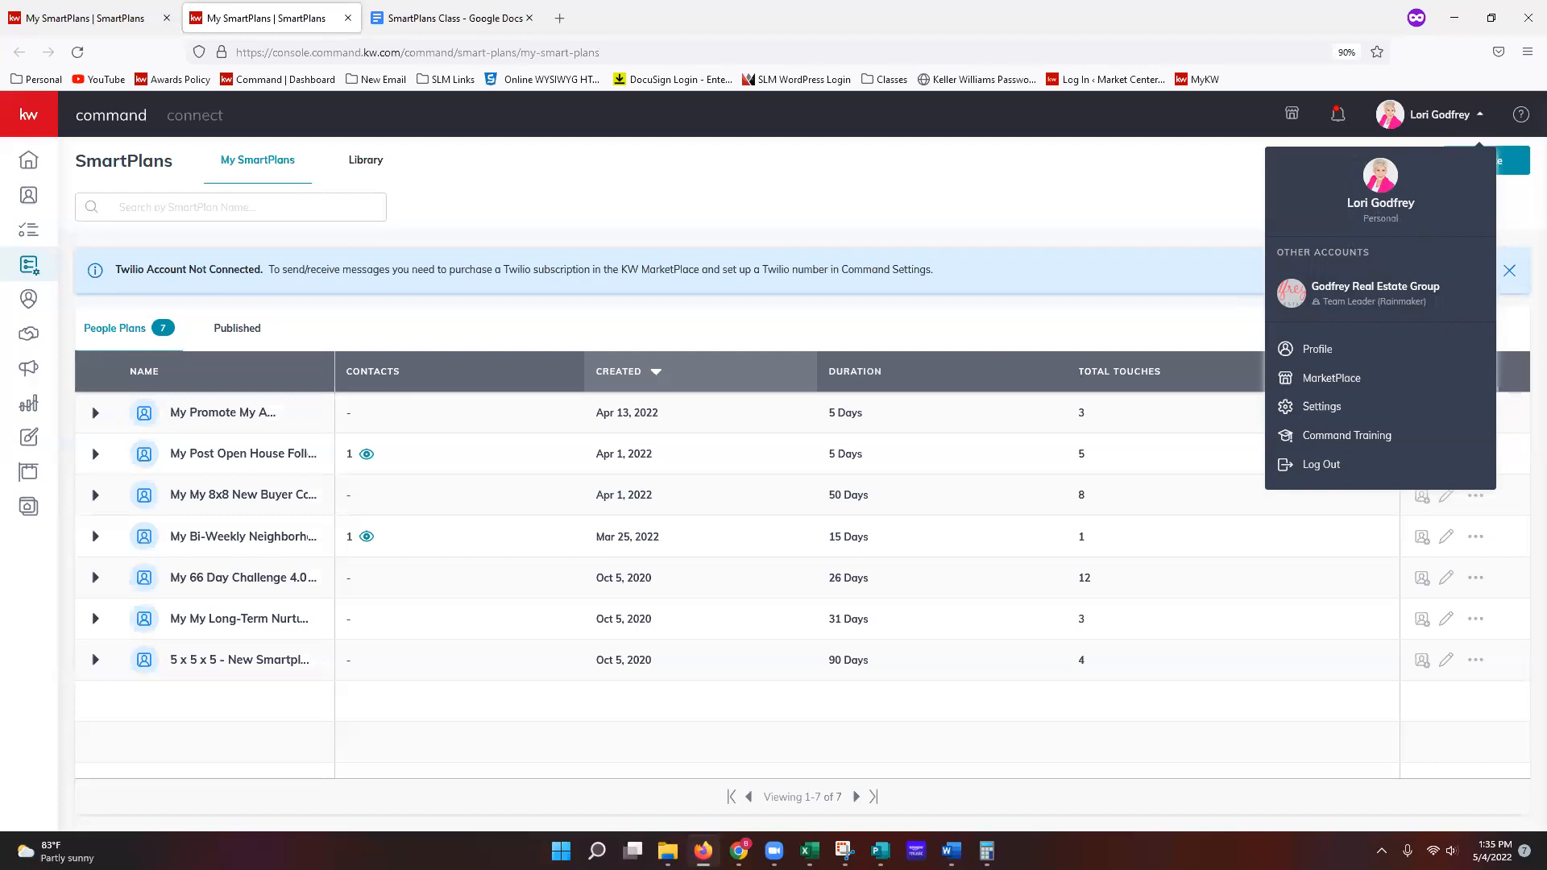
Step: Close the account options, leaving the seven-plan My SmartPlans list visible
{"action": "left_click", "coordinate": [1013, 234]}
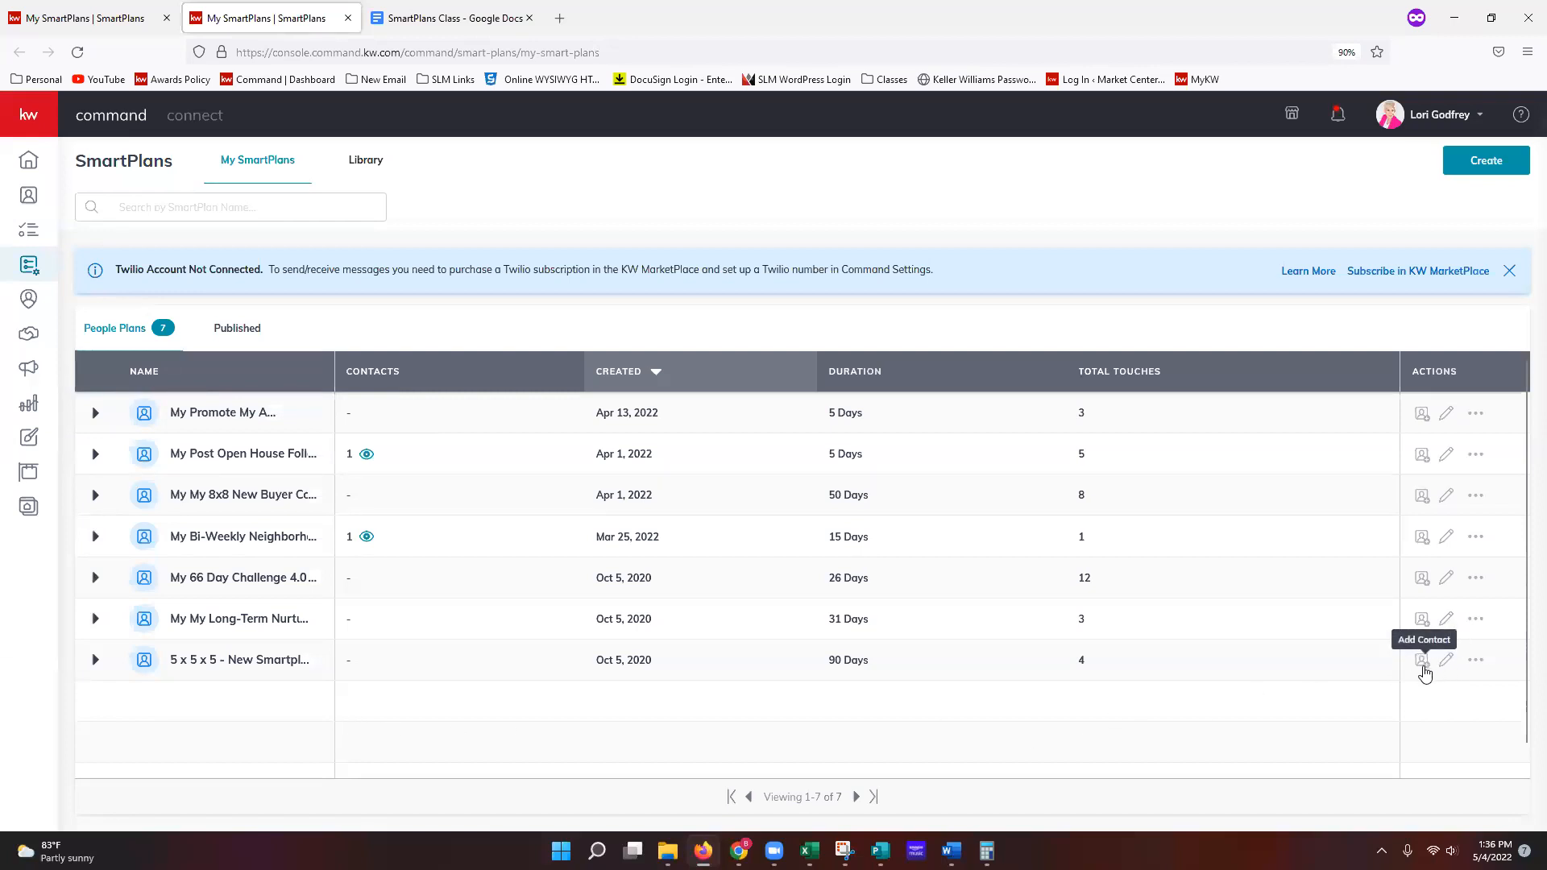
Step: Show the Copy, Publish to Library and Delete actions for the 5 x 5 x 5 plan
{"action": "left_click", "coordinate": [1478, 661]}
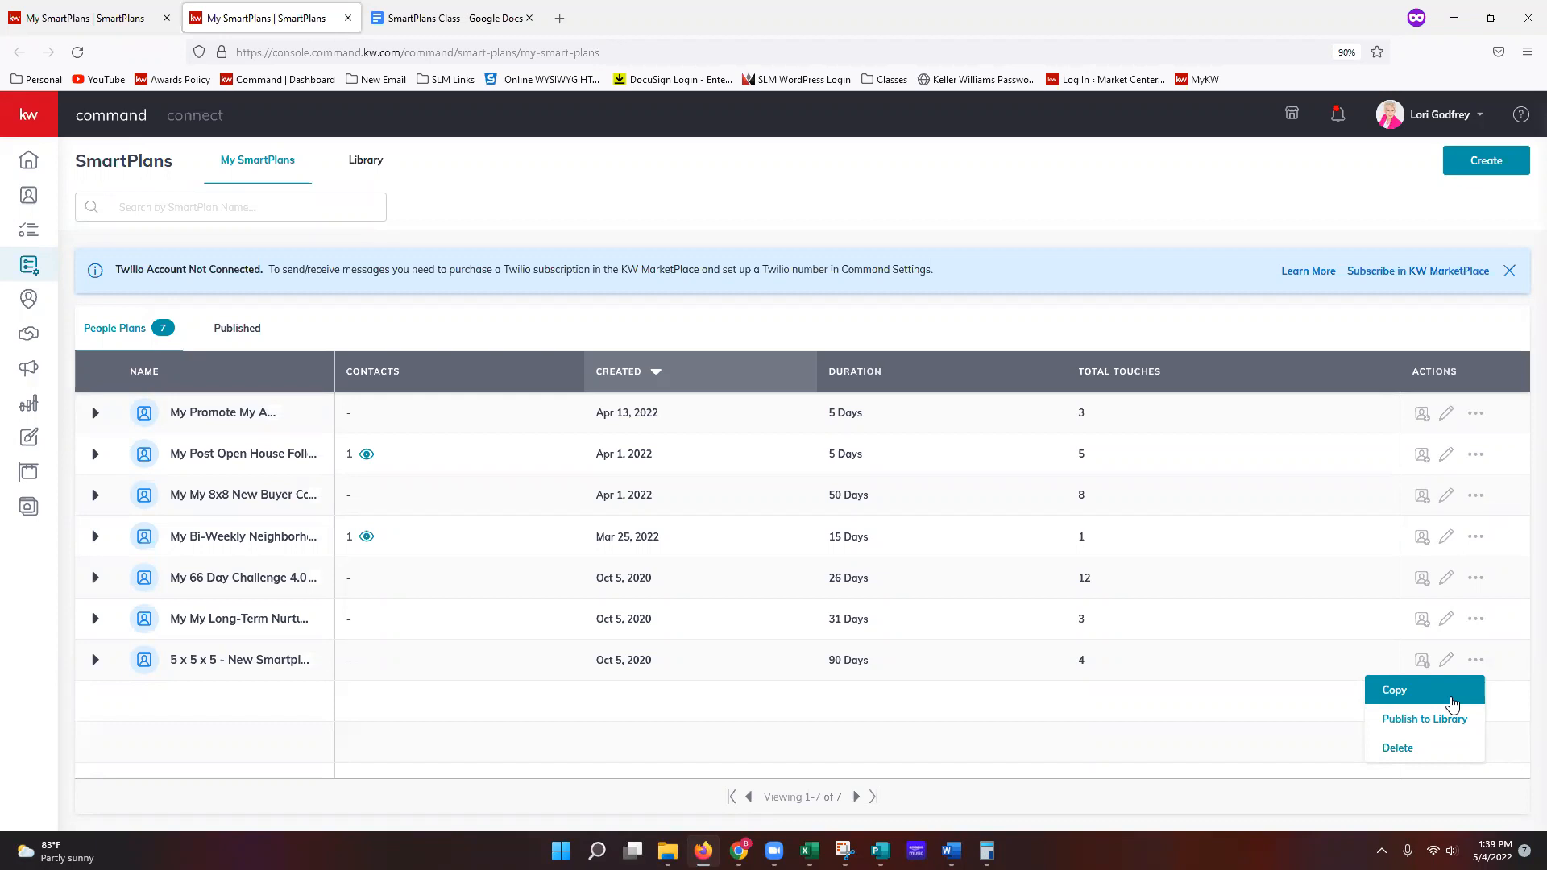
{"action": "left_click", "coordinate": [1475, 414]}
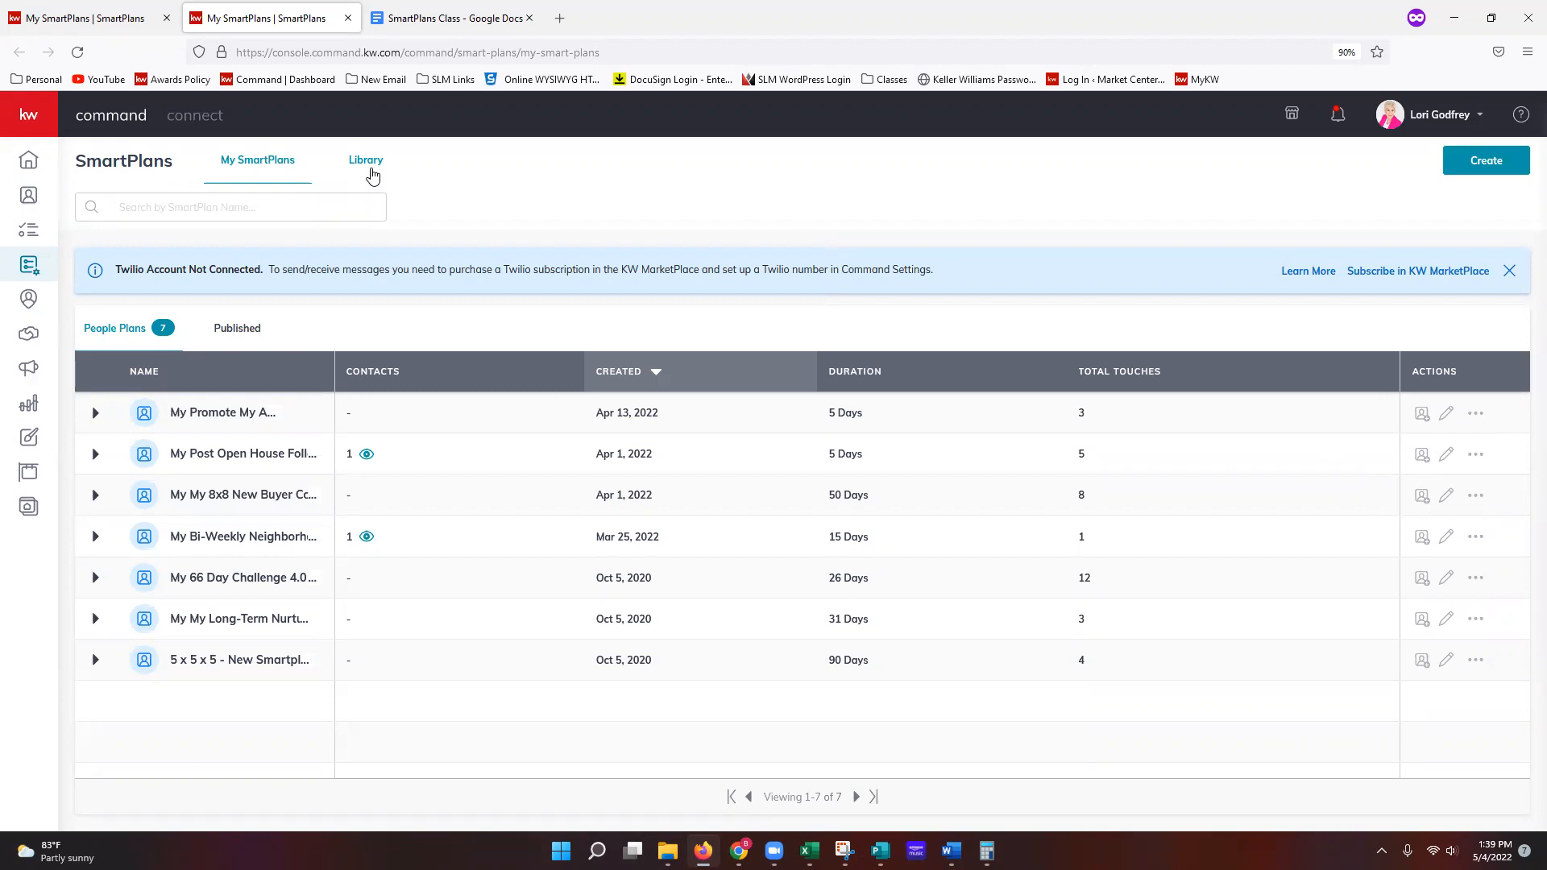
Step: Switch to the SmartPlans Library with 8 featured and 10 Keller Williams plans
{"action": "left_click", "coordinate": [379, 168]}
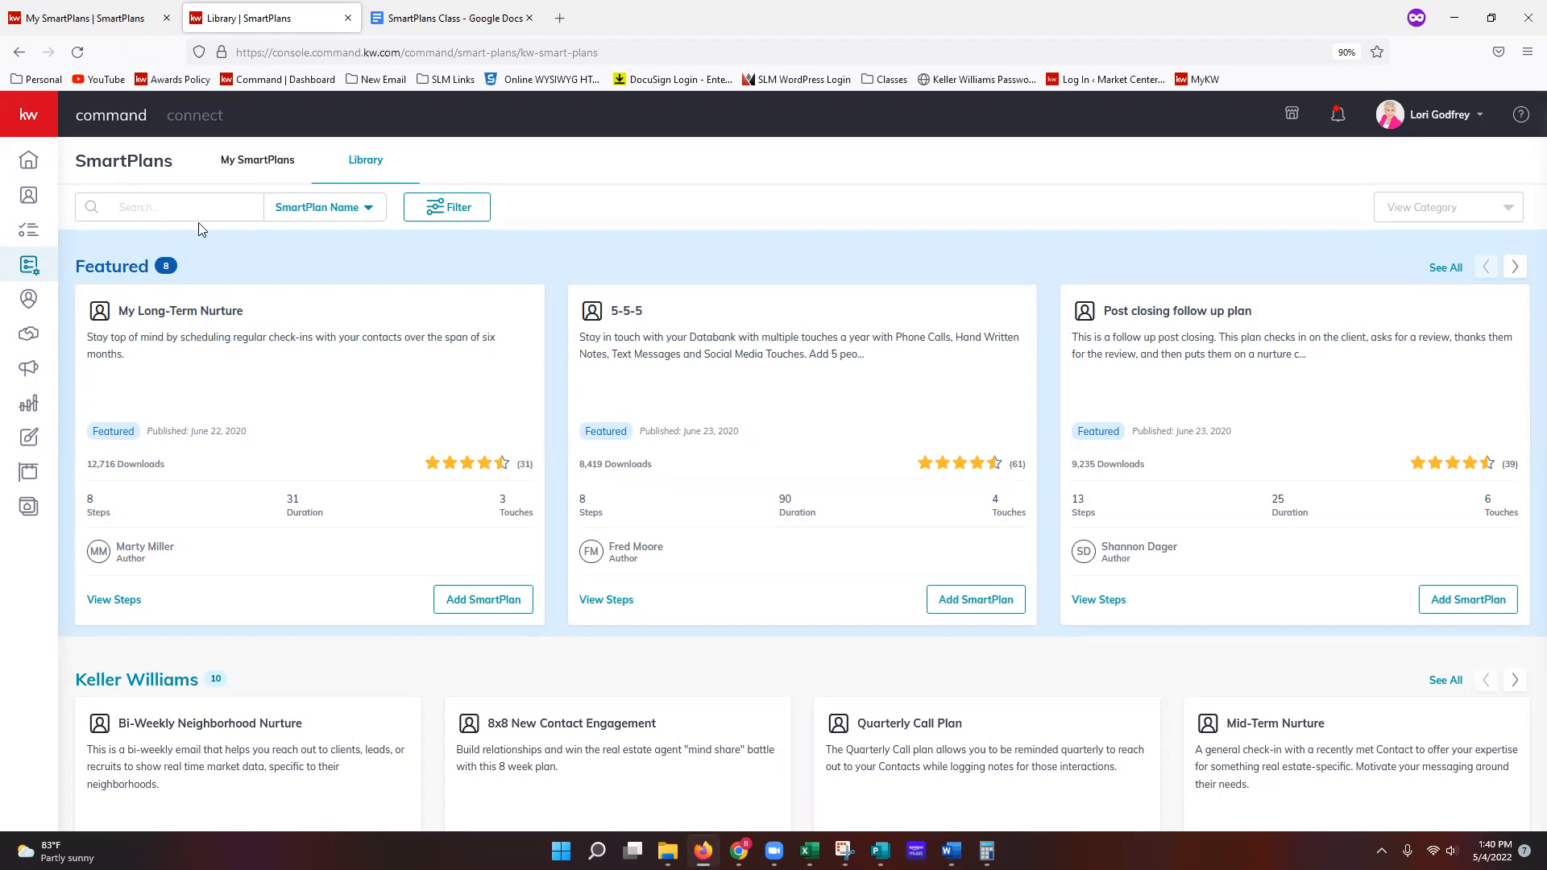
{"action": "left_click", "coordinate": [203, 214]}
{"action": "type", "text": "open house"}
{"action": "key", "text": "Return"}
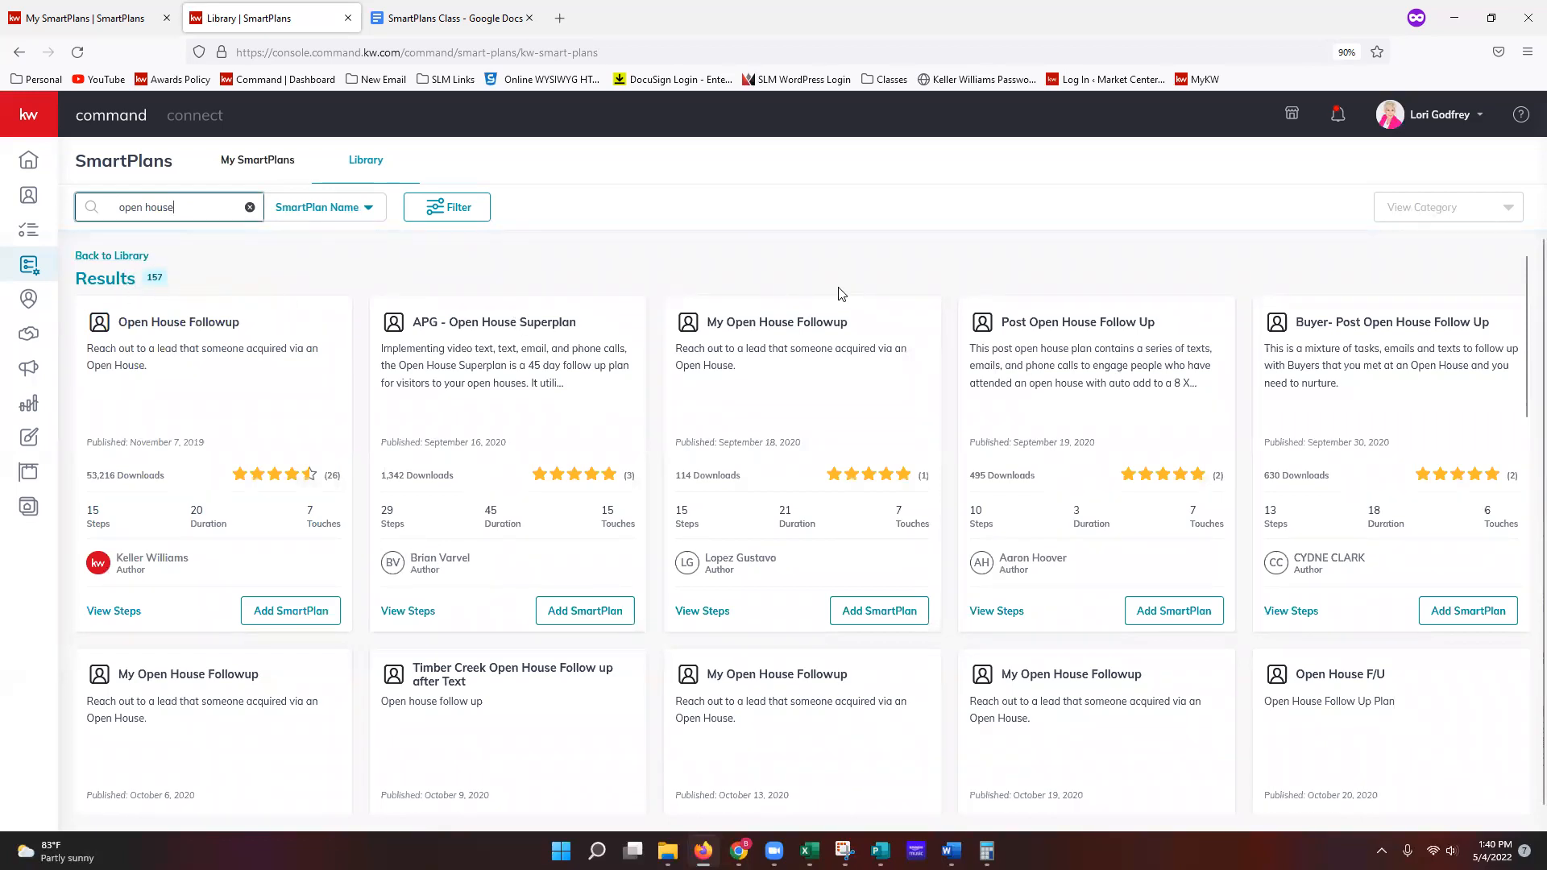
{"action": "left_click", "coordinate": [342, 212]}
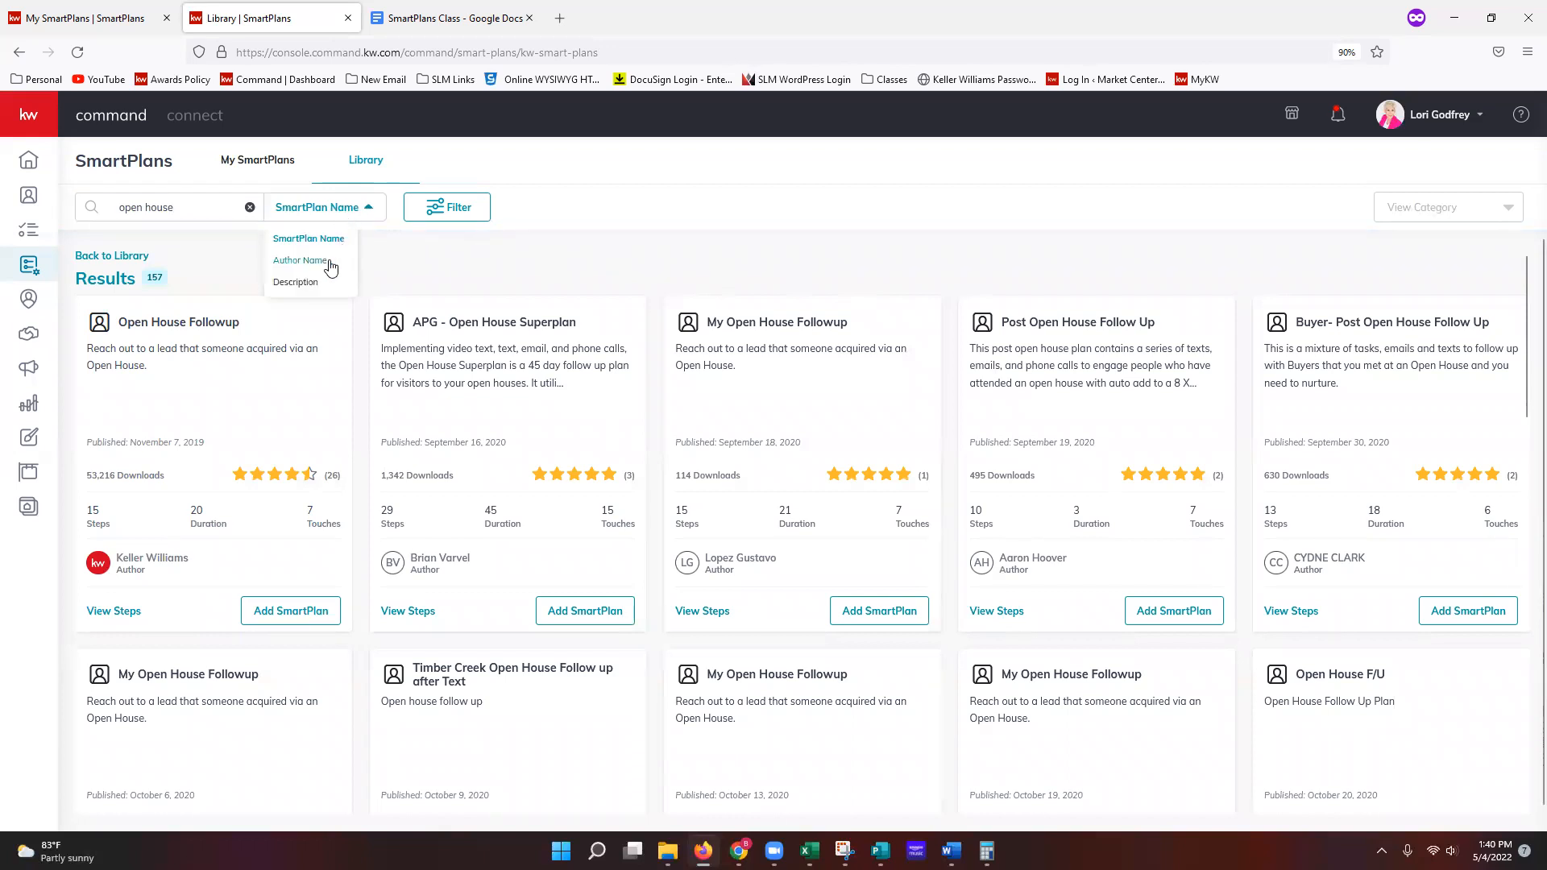
{"action": "left_click", "coordinate": [321, 284]}
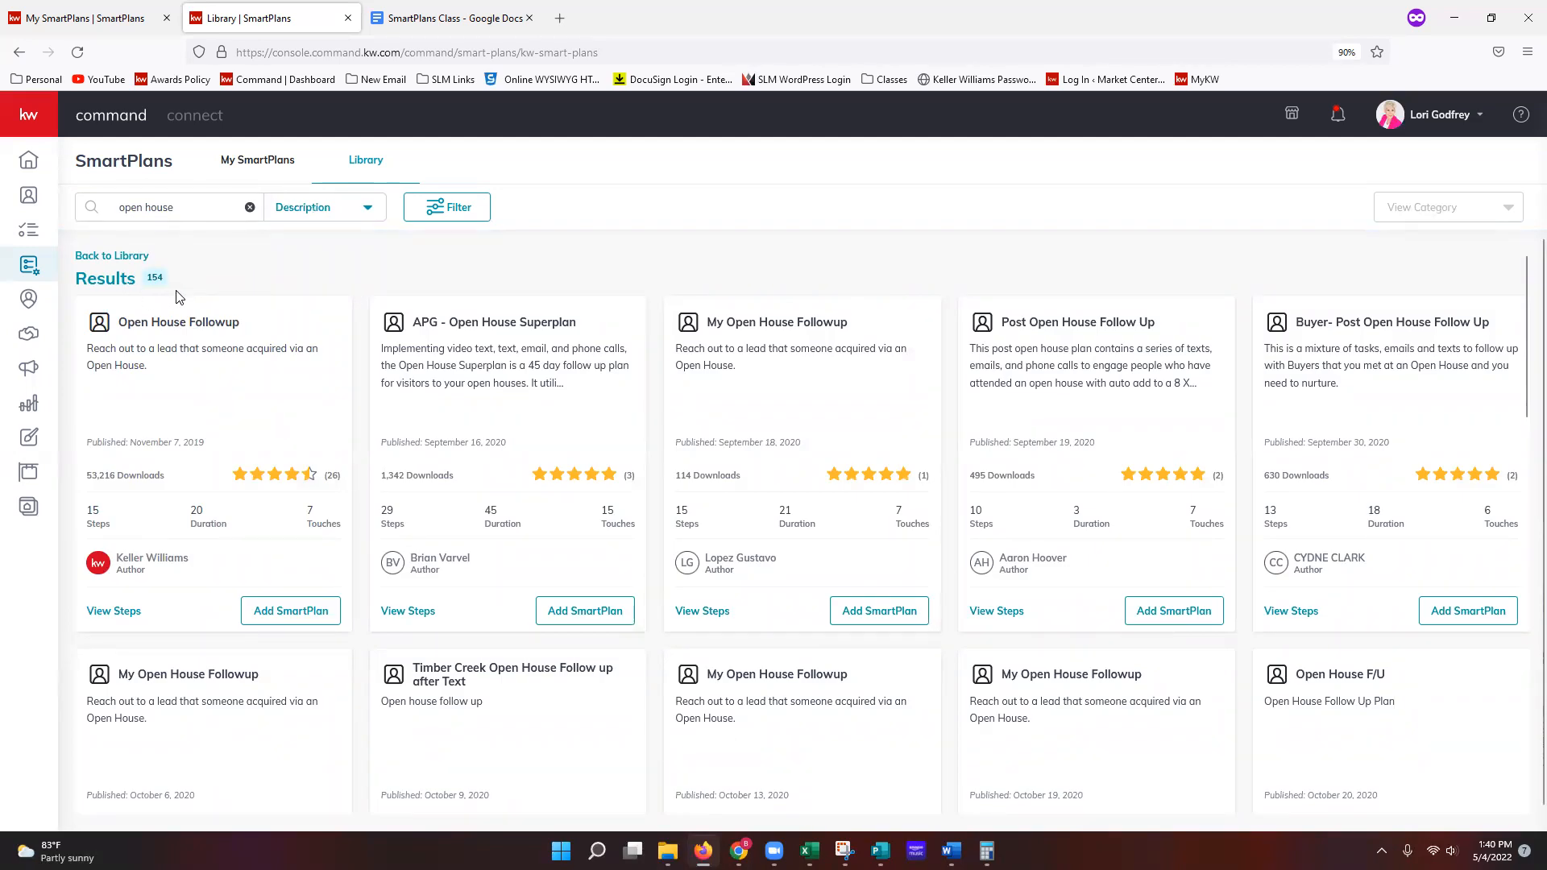
{"action": "scroll", "coordinate": [798, 358], "scroll_direction": "down", "scroll_amount": 3}
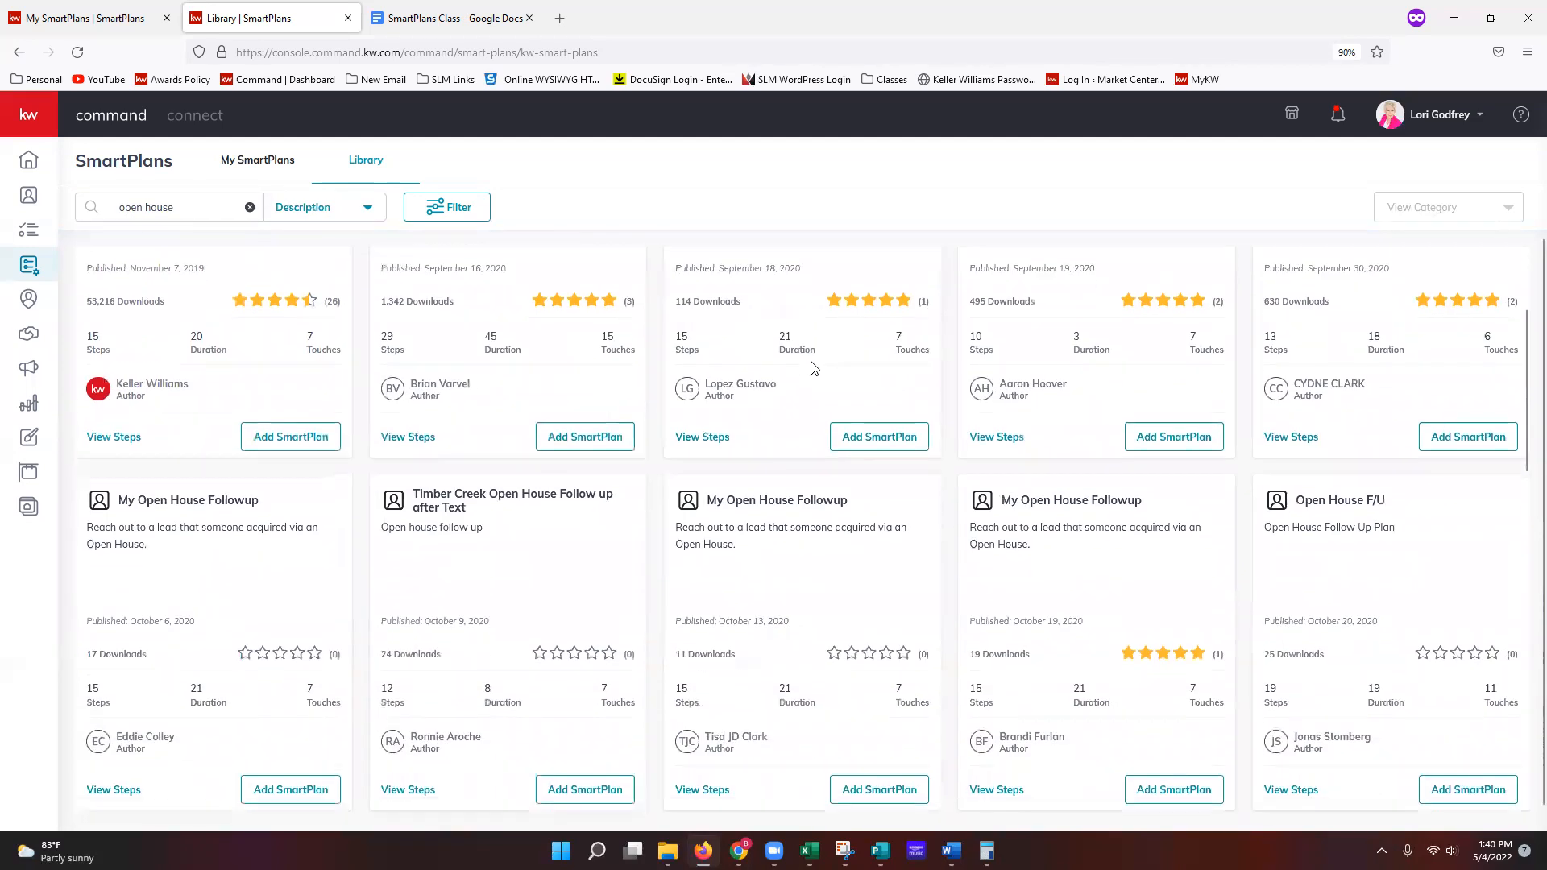
{"action": "scroll", "coordinate": [812, 369], "scroll_direction": "down", "scroll_amount": 4}
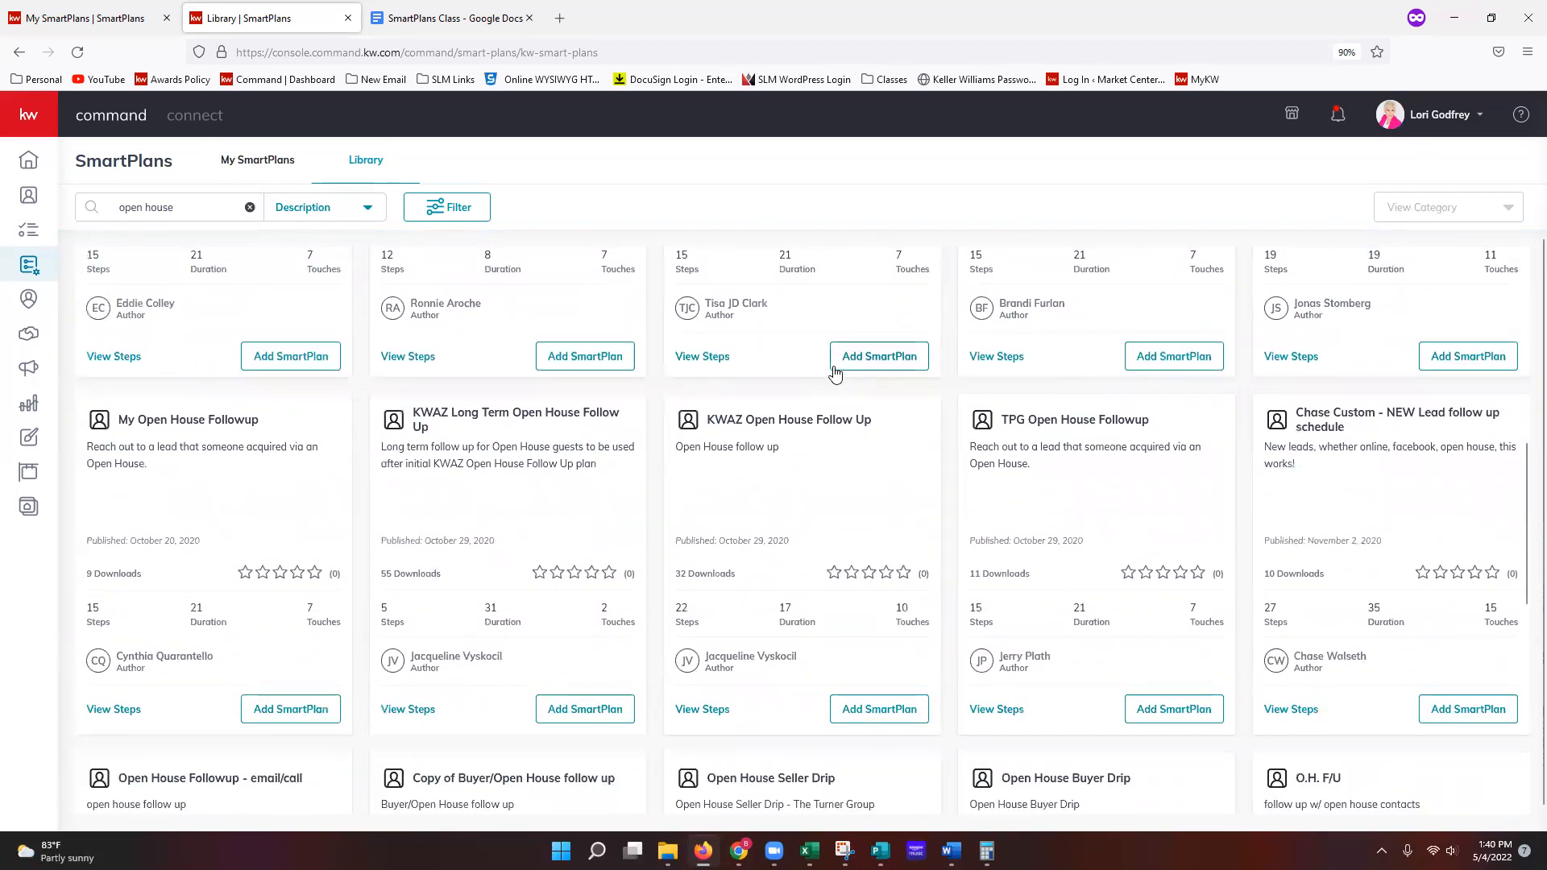
{"action": "scroll", "coordinate": [830, 372], "scroll_direction": "up", "scroll_amount": 3}
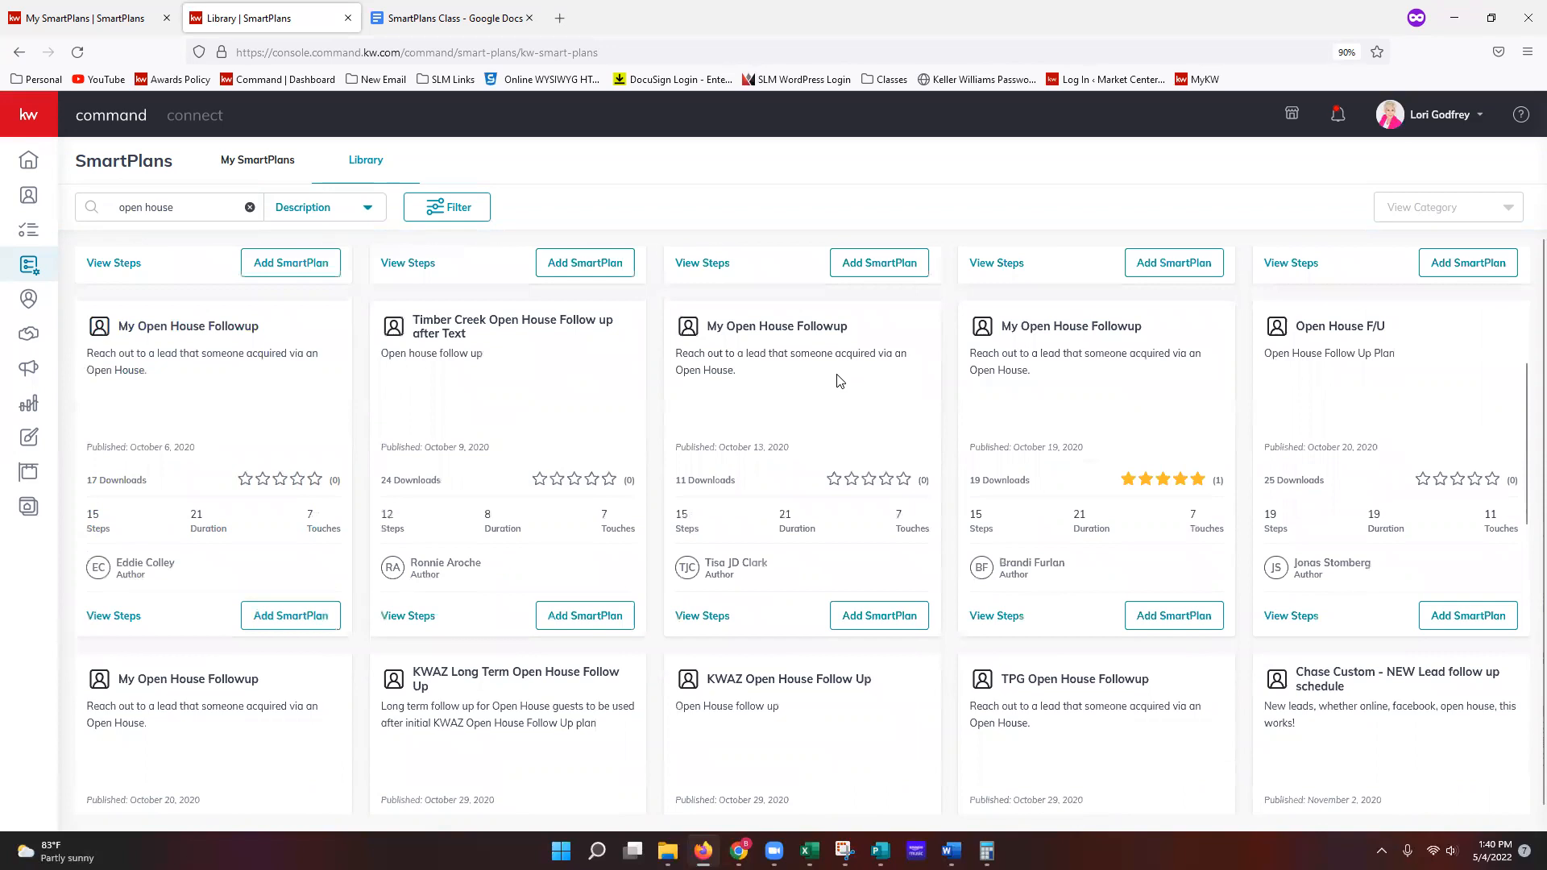
{"action": "scroll", "coordinate": [836, 379], "scroll_direction": "up", "scroll_amount": 4}
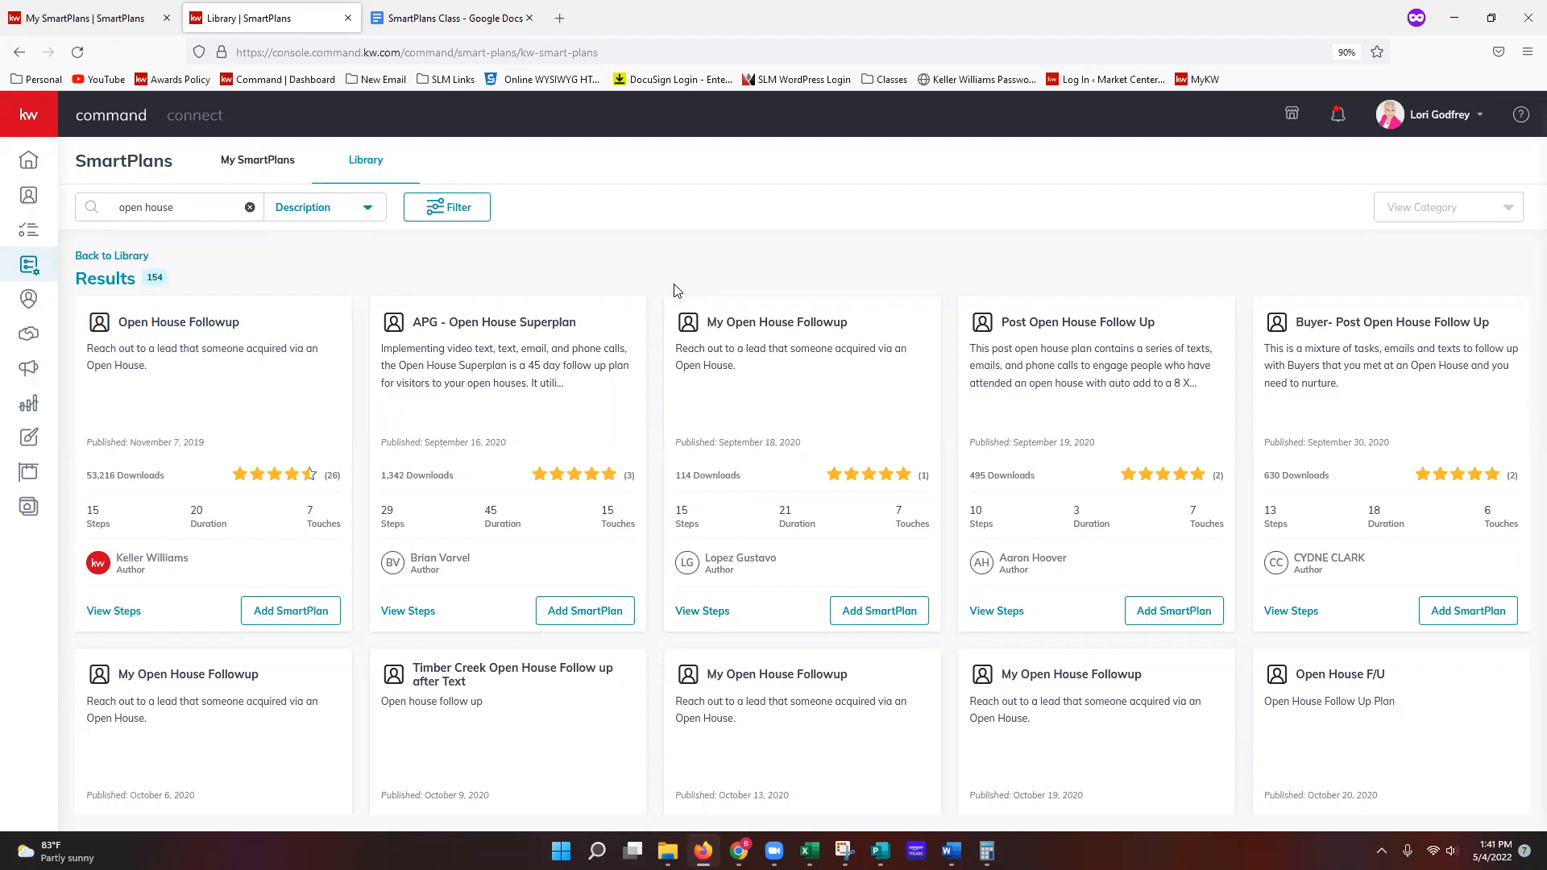
Step: Clear the 'open house' Library search to list all featured and Keller Williams plans
{"action": "left_click", "coordinate": [250, 207]}
{"action": "left_click", "coordinate": [128, 211]}
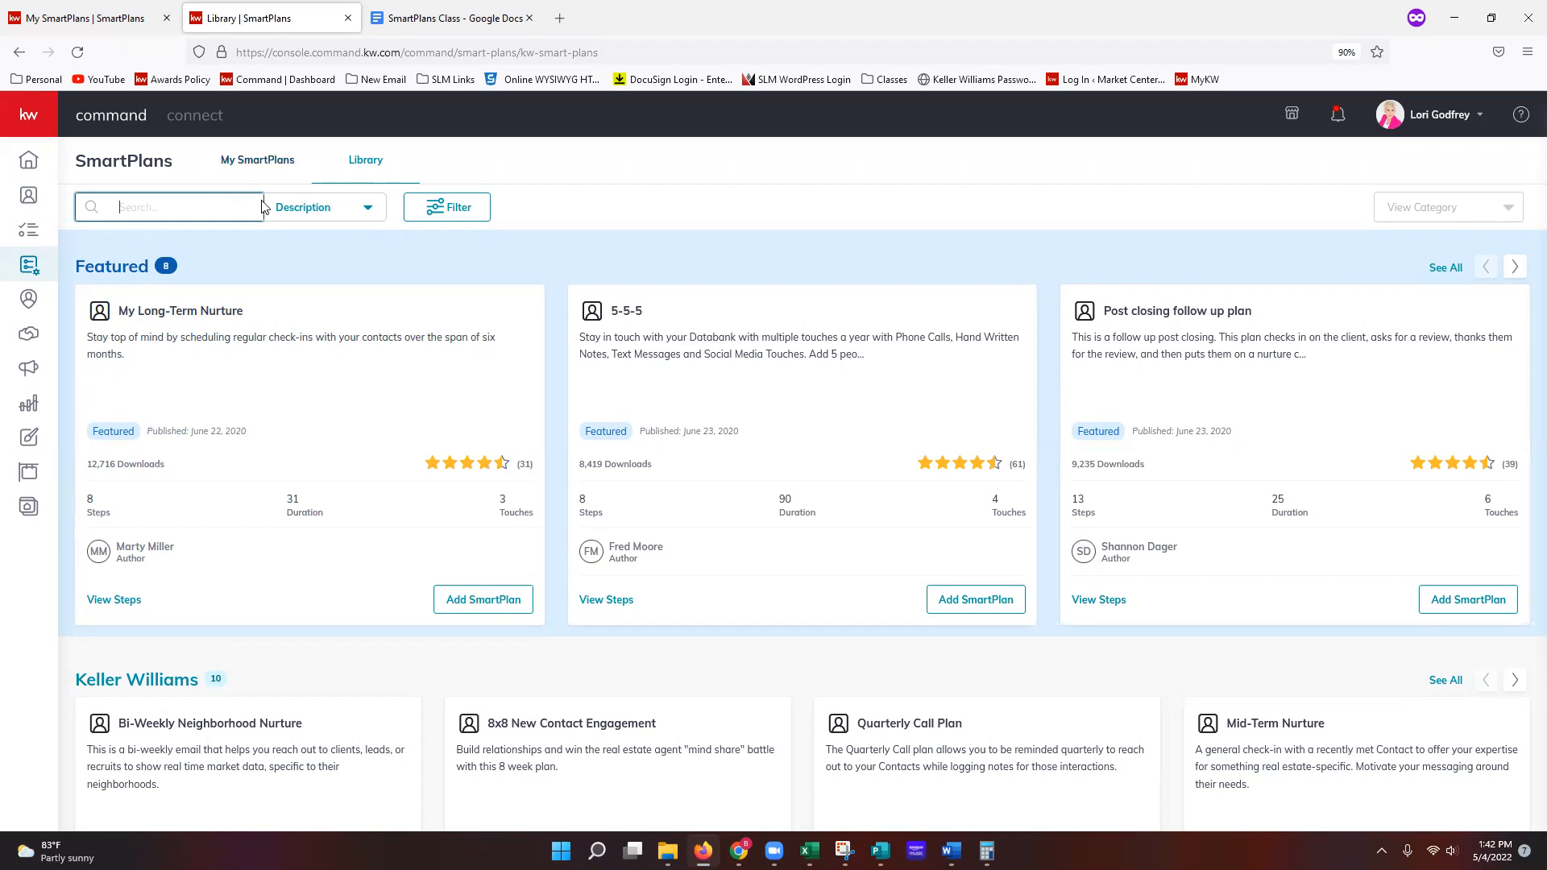
{"action": "scroll", "coordinate": [311, 300], "scroll_direction": "down", "scroll_amount": 3}
{"action": "scroll", "coordinate": [320, 325], "scroll_direction": "down", "scroll_amount": 1}
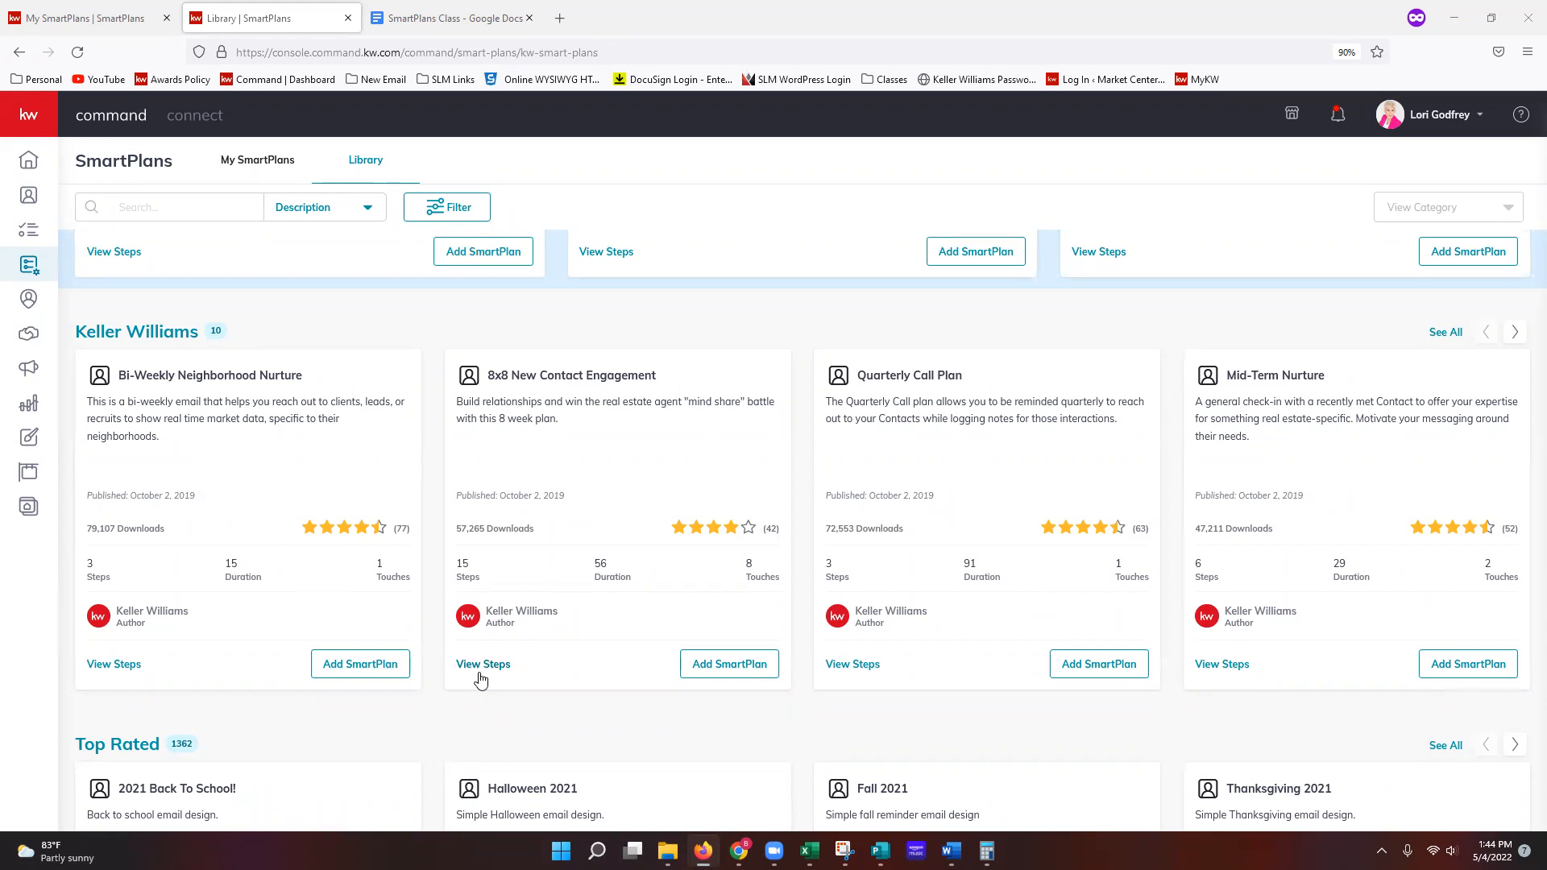
Step: Preview the steps of the 8x8 New Contact Engagement plan
{"action": "left_click", "coordinate": [482, 669]}
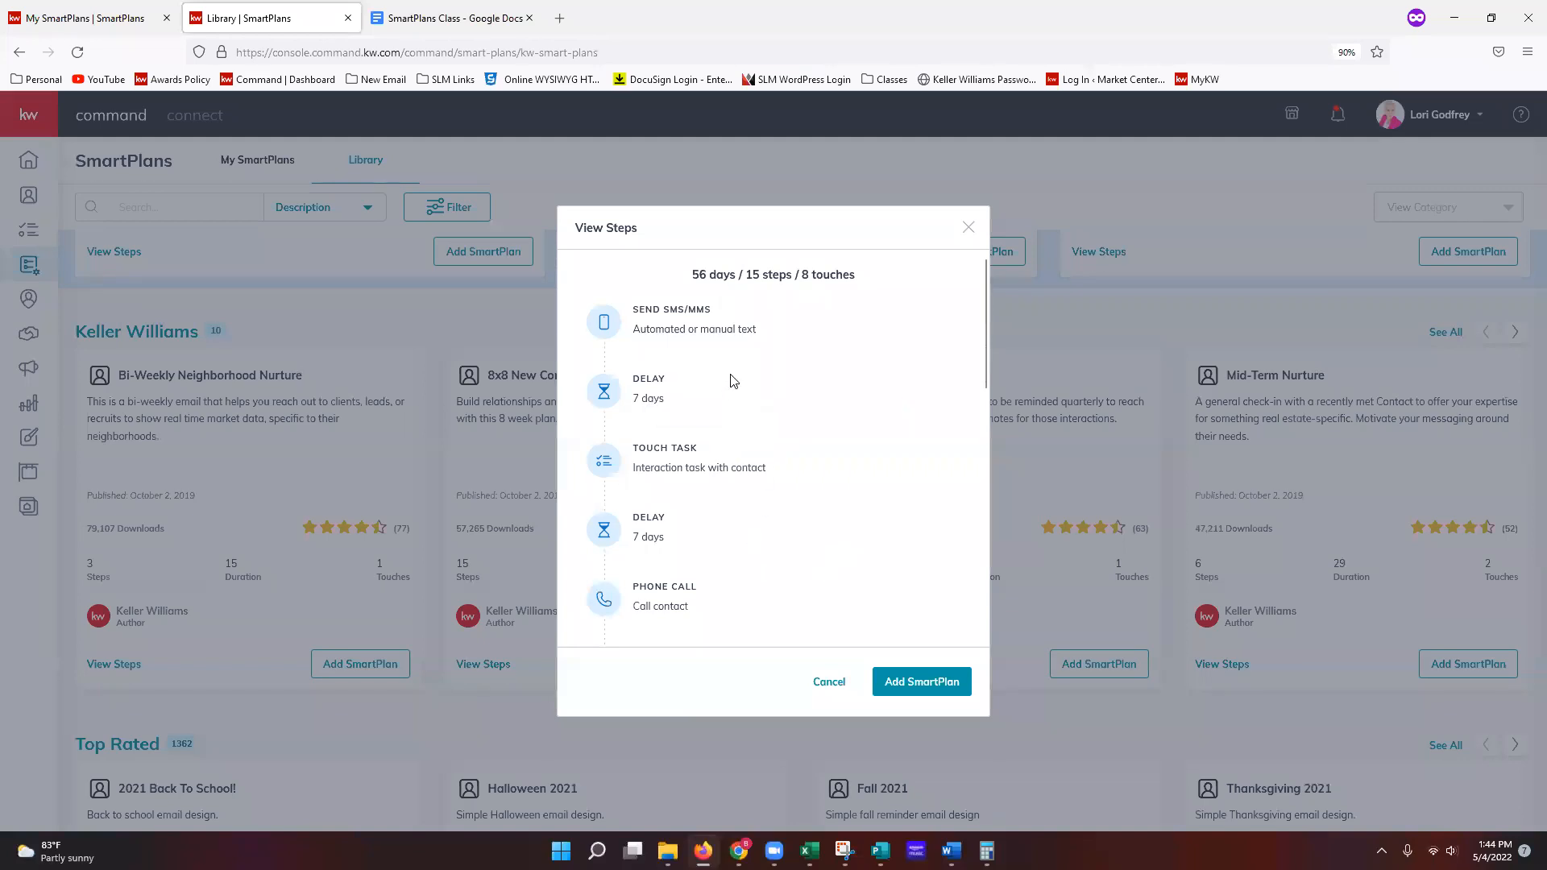
{"action": "mouse_move", "coordinate": [798, 352]}
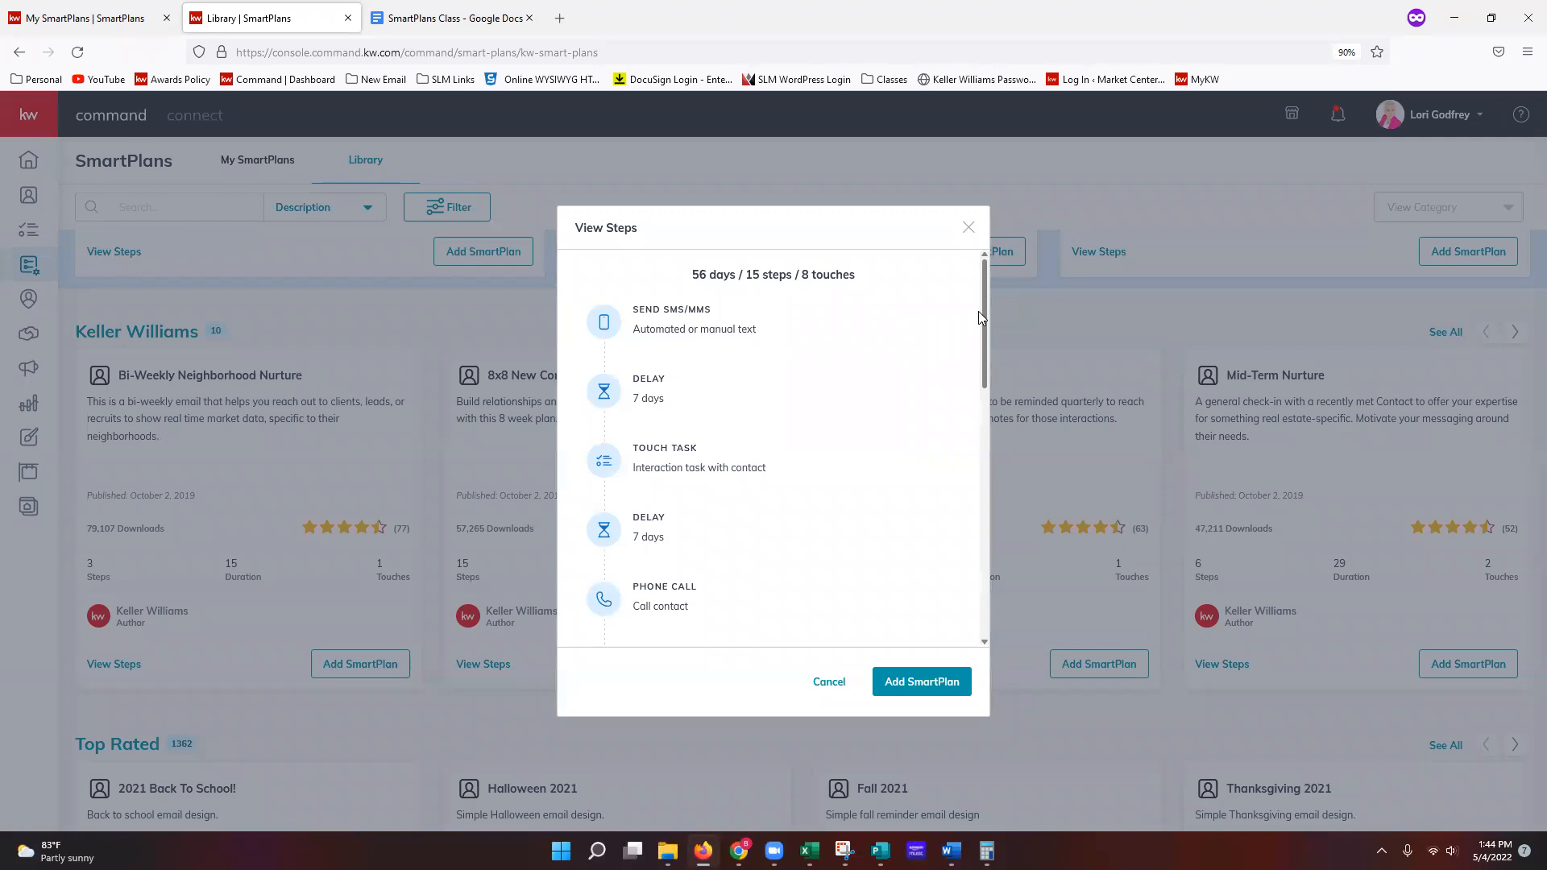
{"action": "mouse_move", "coordinate": [862, 331]}
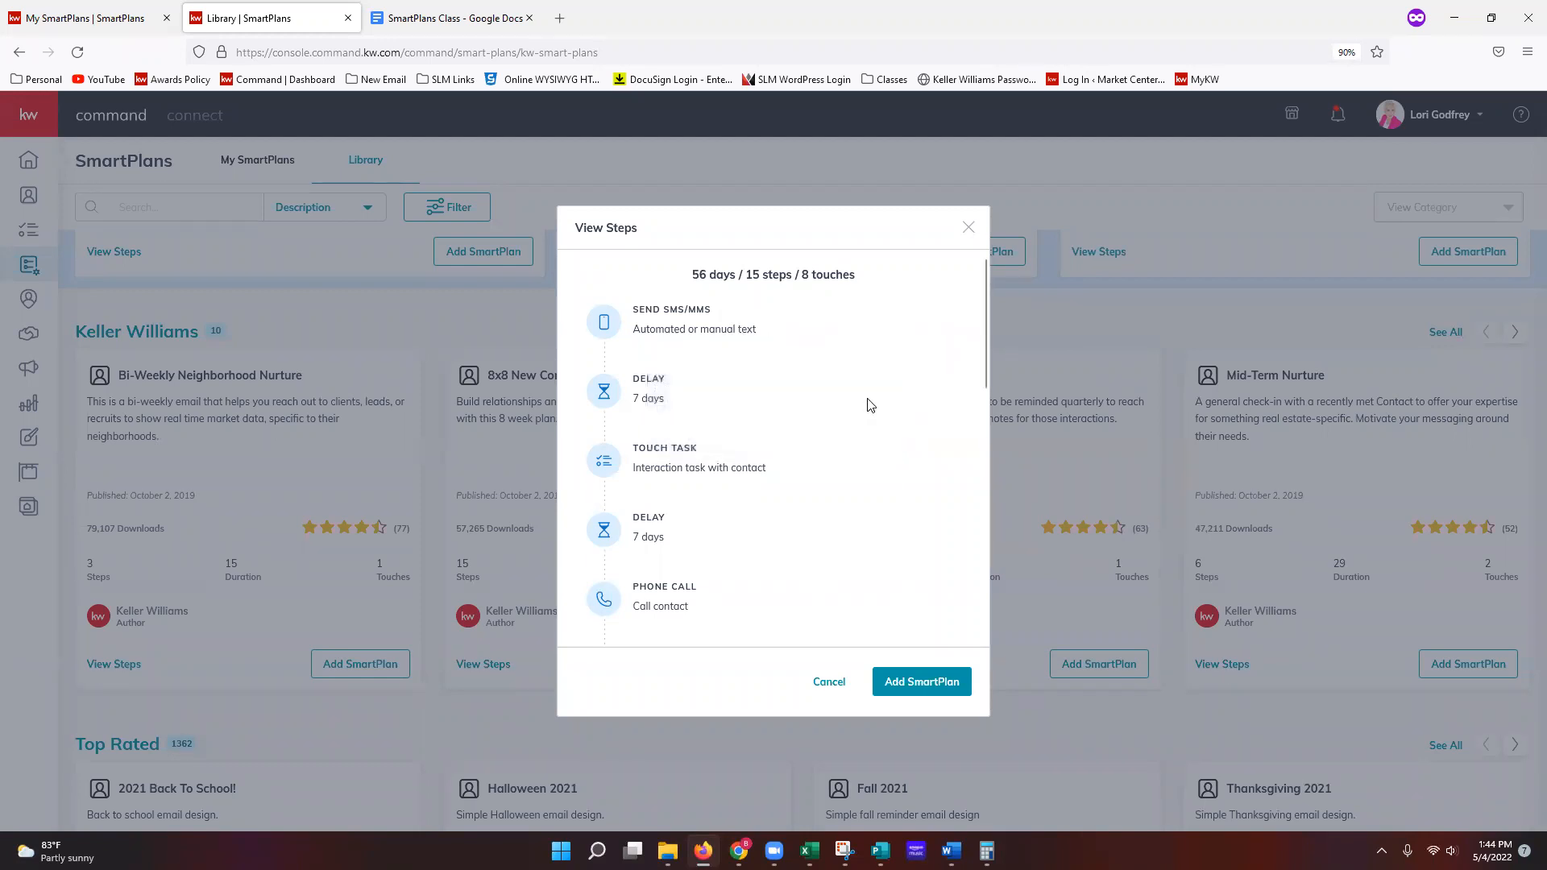
{"action": "mouse_move", "coordinate": [754, 439]}
Step: Scroll through the 15 steps (text message, 7-day delays, calls, linked SmartPlan) and back up
{"action": "scroll", "coordinate": [689, 581], "scroll_direction": "down", "scroll_amount": 2}
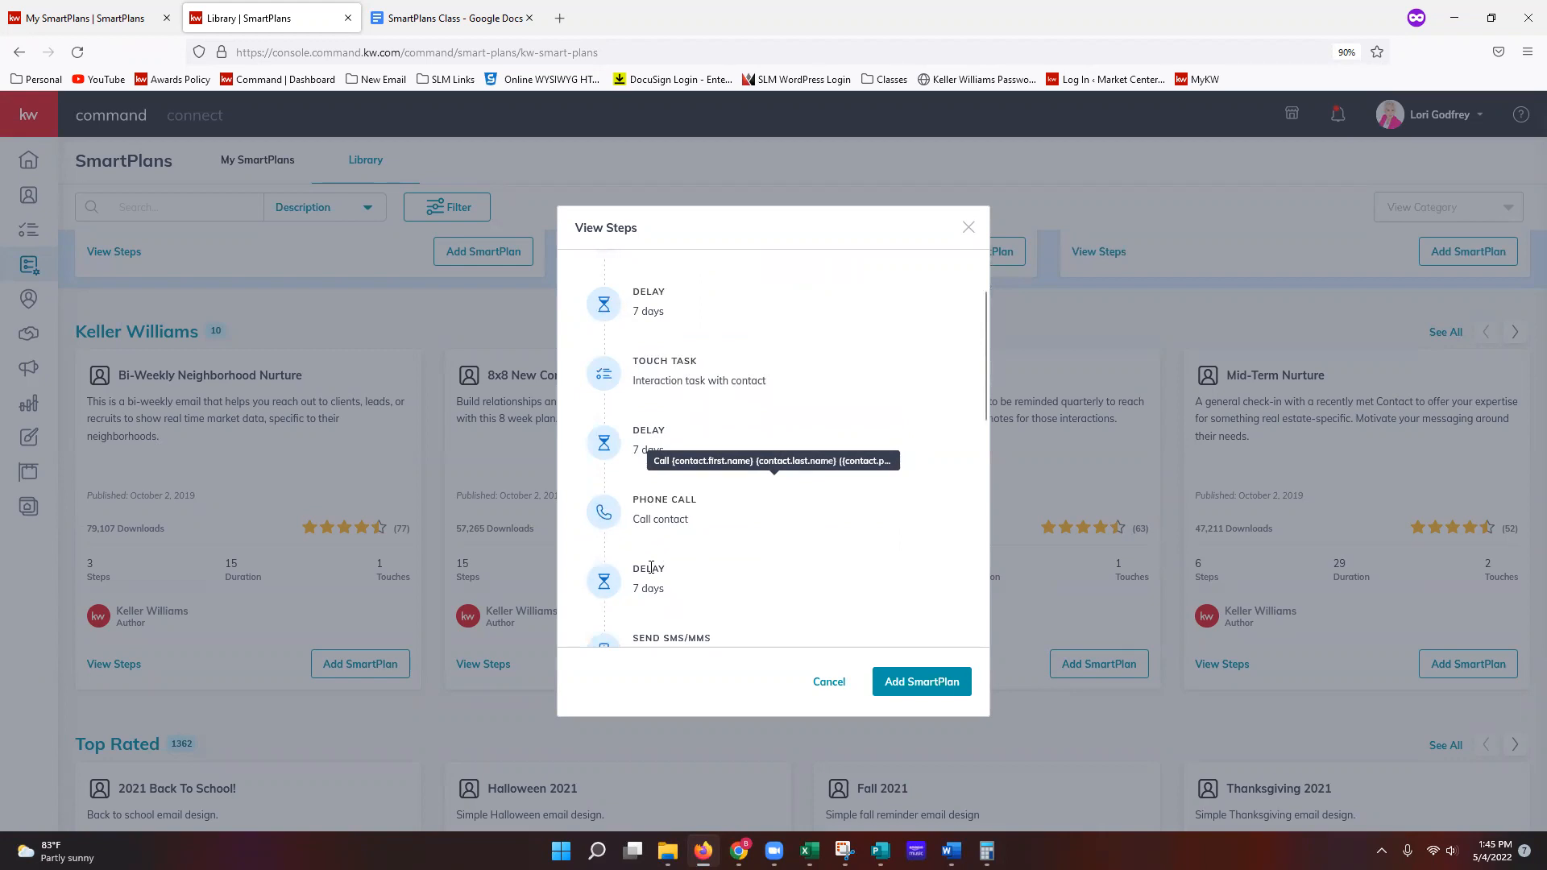
{"action": "scroll", "coordinate": [683, 513], "scroll_direction": "down", "scroll_amount": 4}
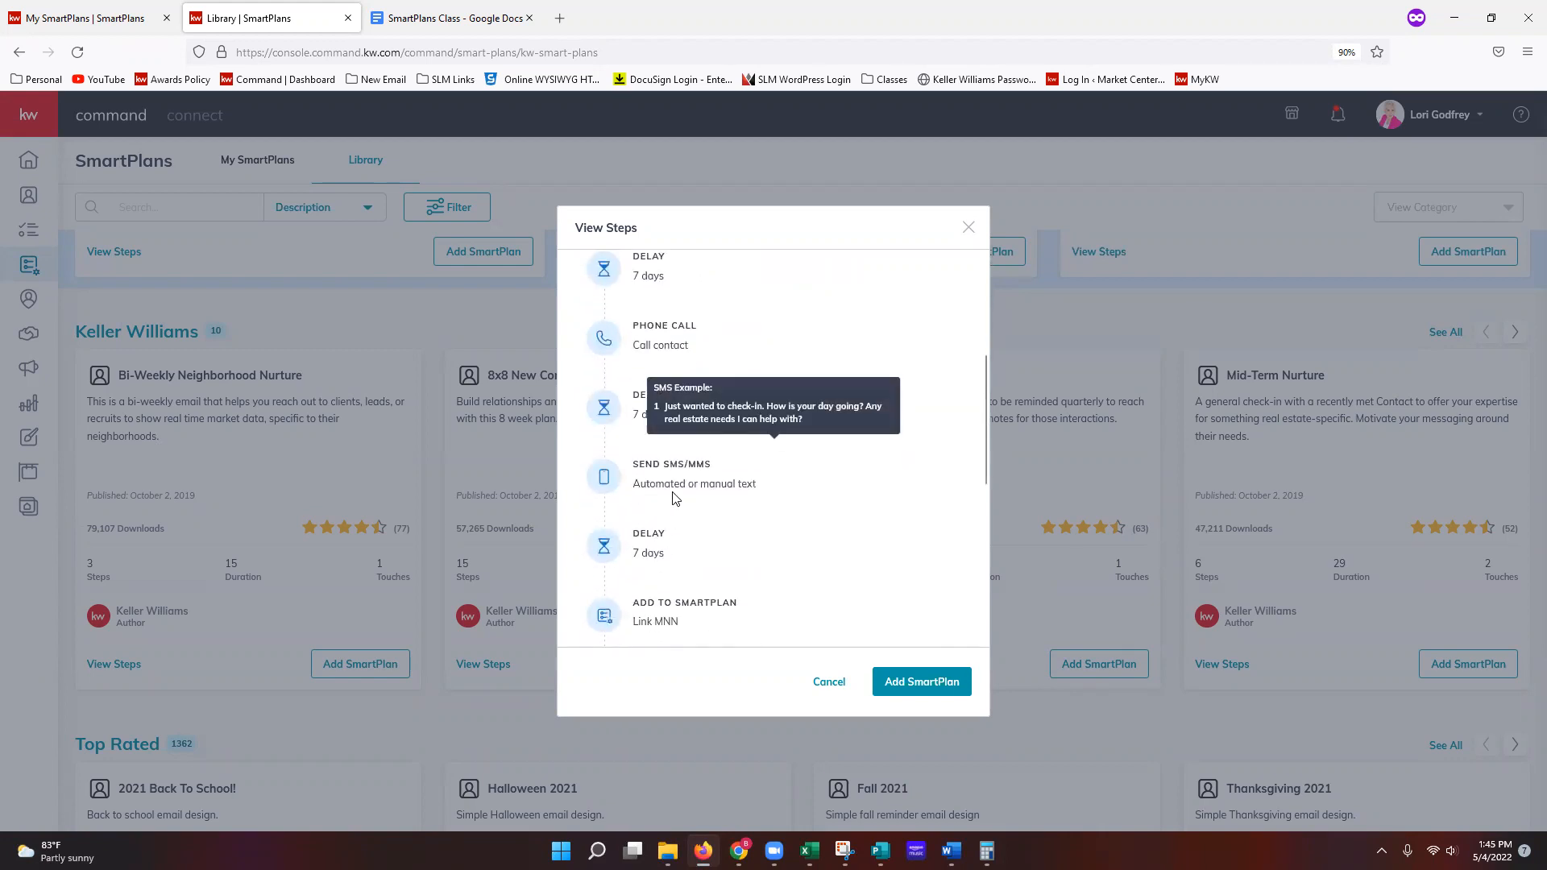
{"action": "scroll", "coordinate": [674, 528], "scroll_direction": "down", "scroll_amount": 2}
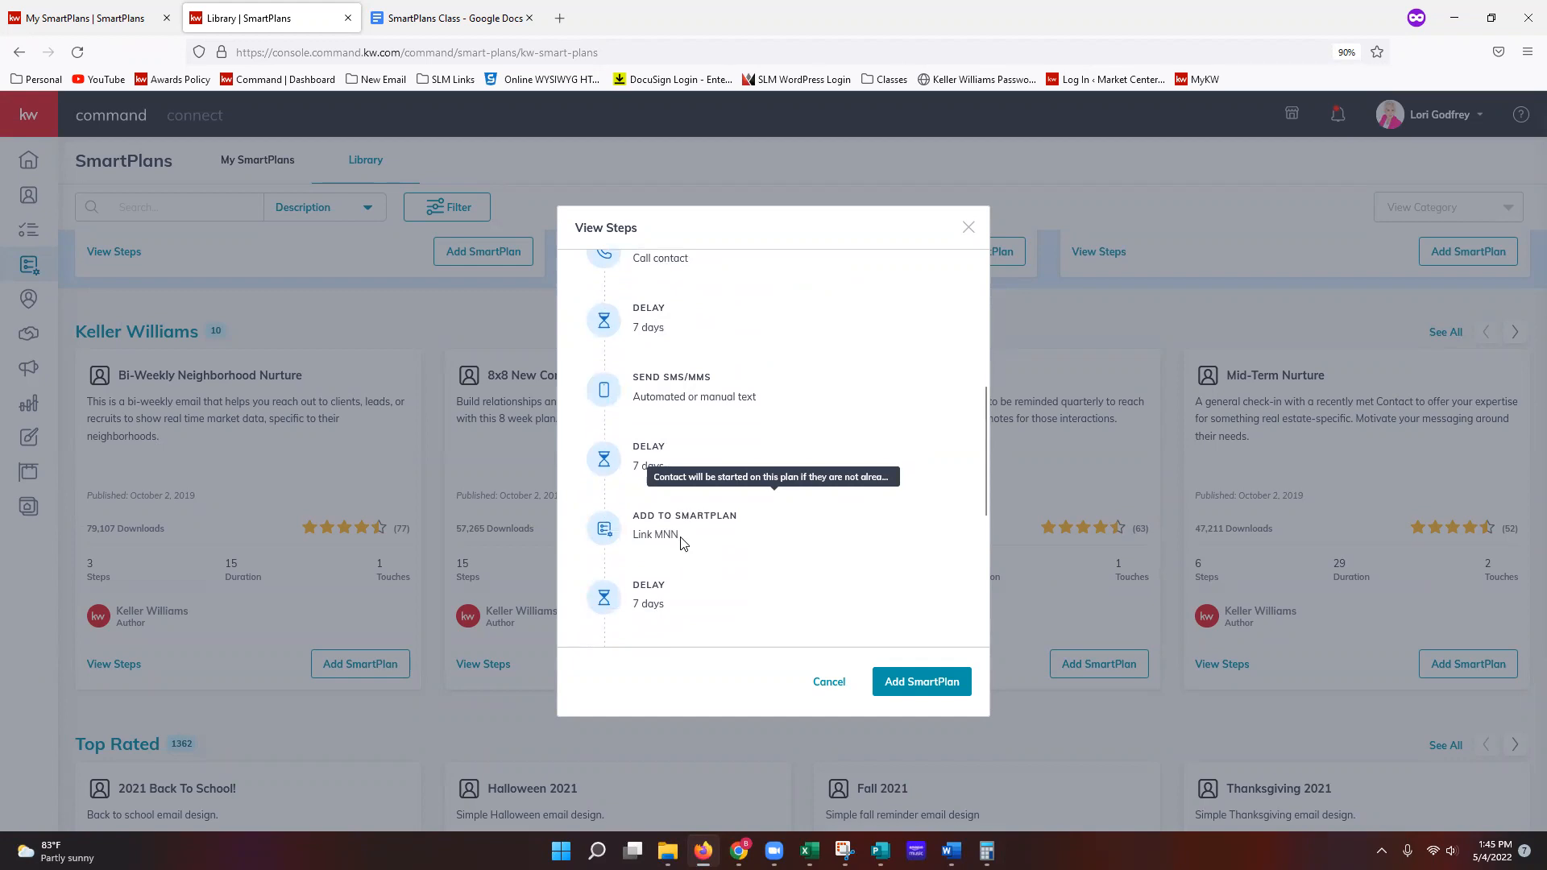
{"action": "scroll", "coordinate": [683, 542], "scroll_direction": "down", "scroll_amount": 2}
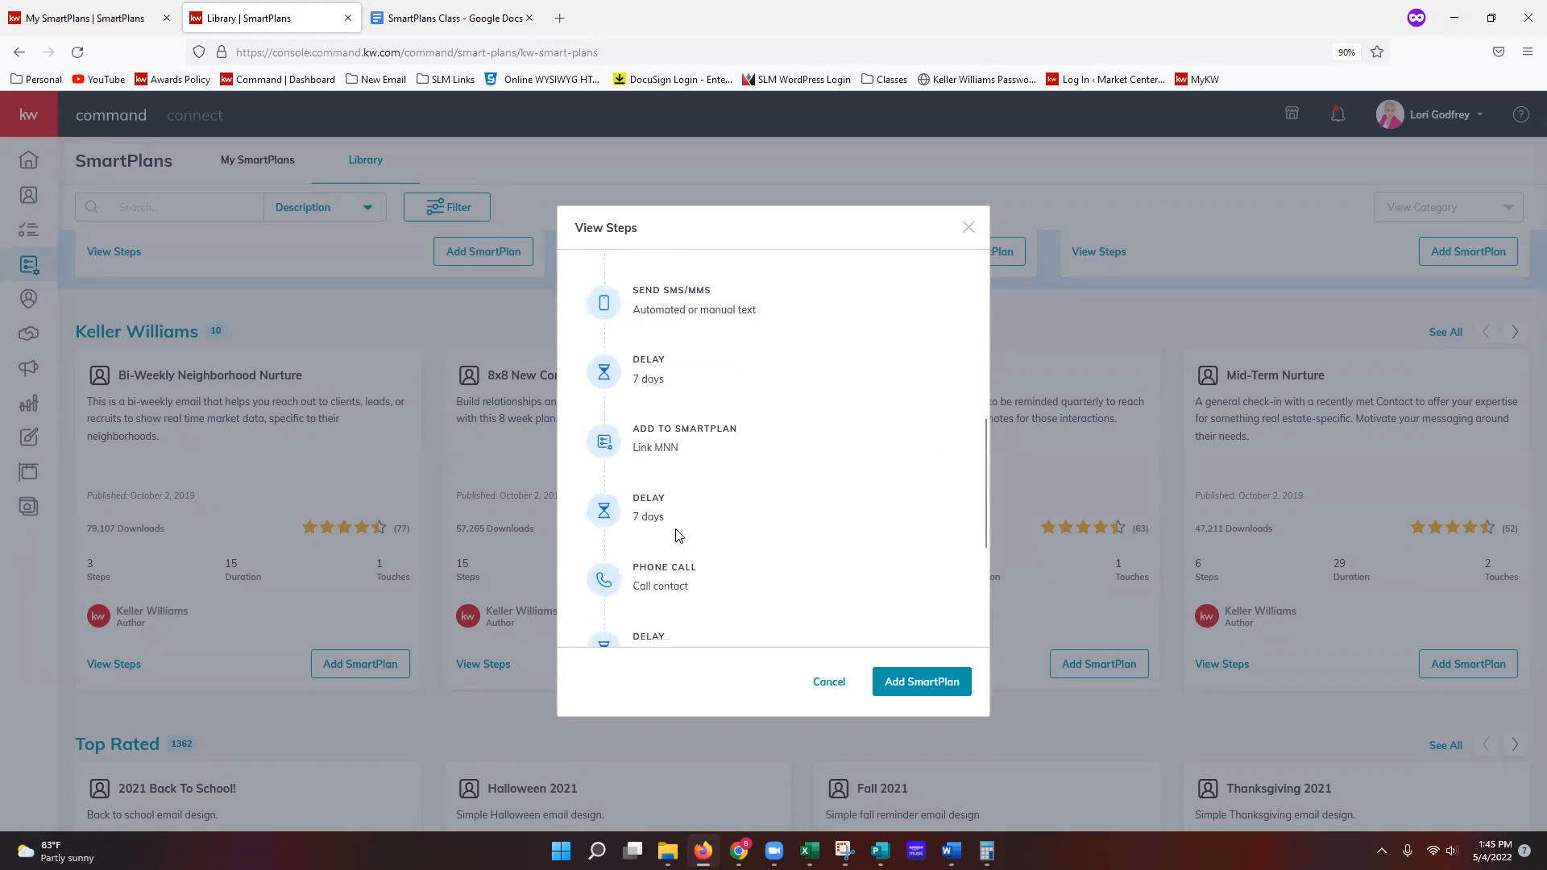
{"action": "scroll", "coordinate": [661, 519], "scroll_direction": "down", "scroll_amount": 2}
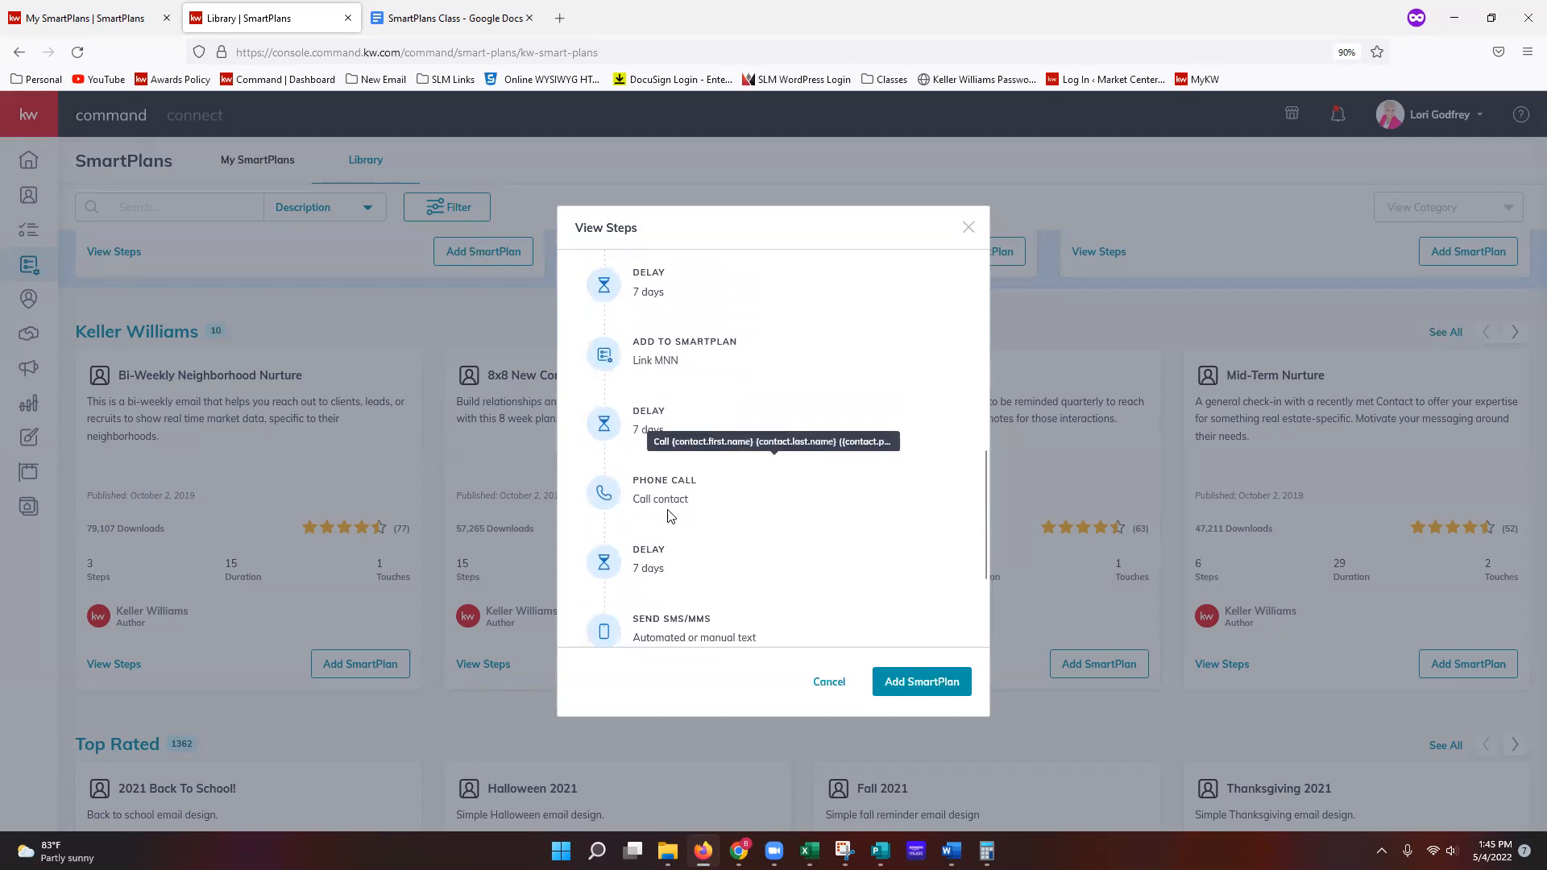
{"action": "scroll", "coordinate": [669, 508], "scroll_direction": "down", "scroll_amount": 2}
{"action": "scroll", "coordinate": [674, 535], "scroll_direction": "down", "scroll_amount": 2}
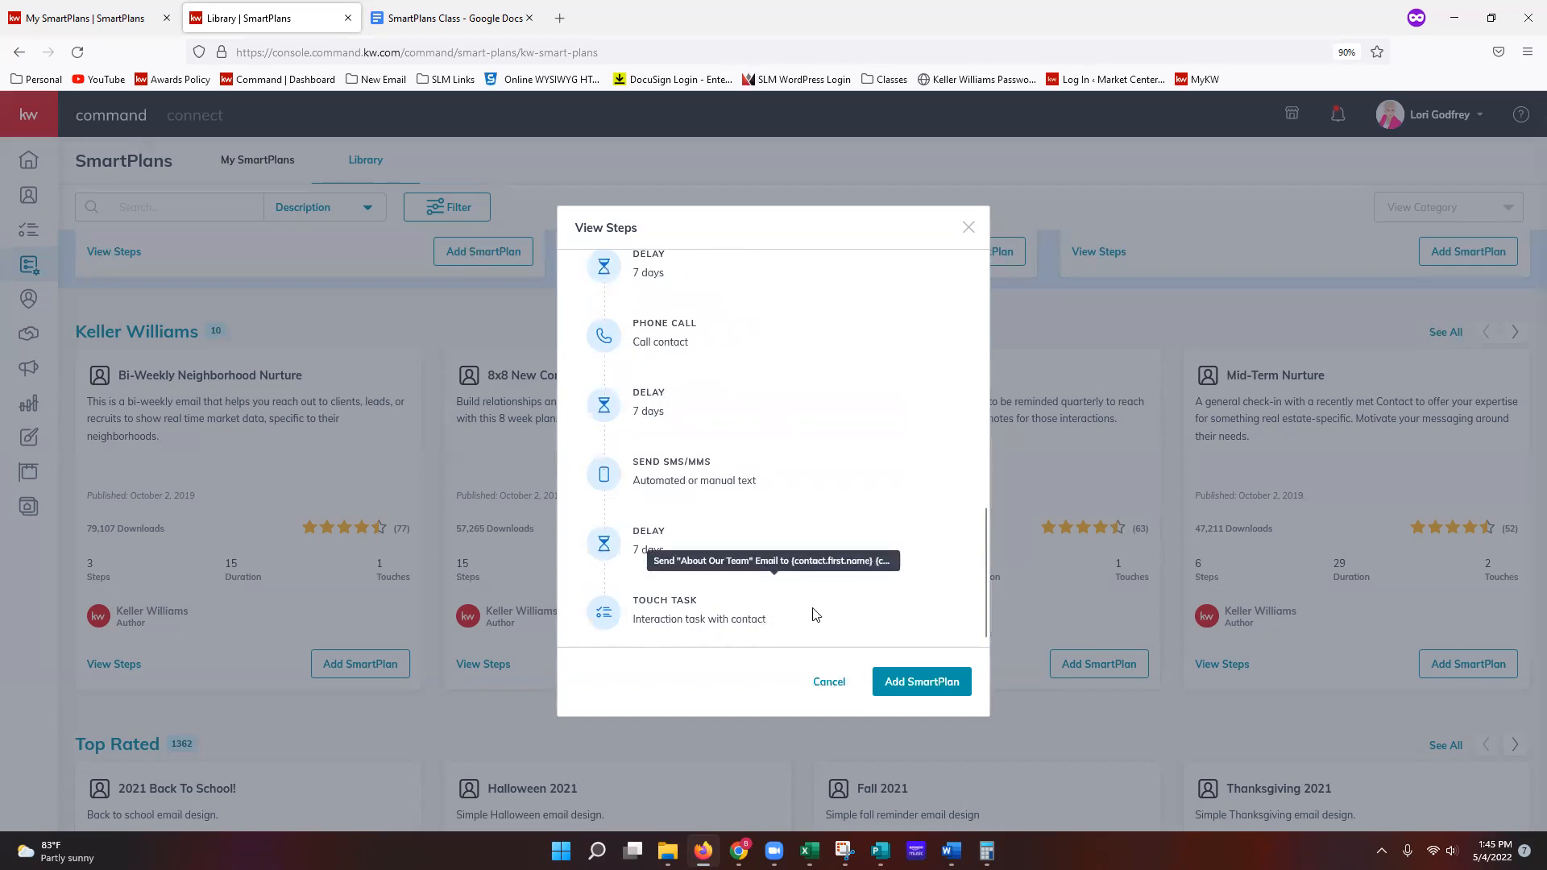
{"action": "scroll", "coordinate": [810, 608], "scroll_direction": "up", "scroll_amount": 1}
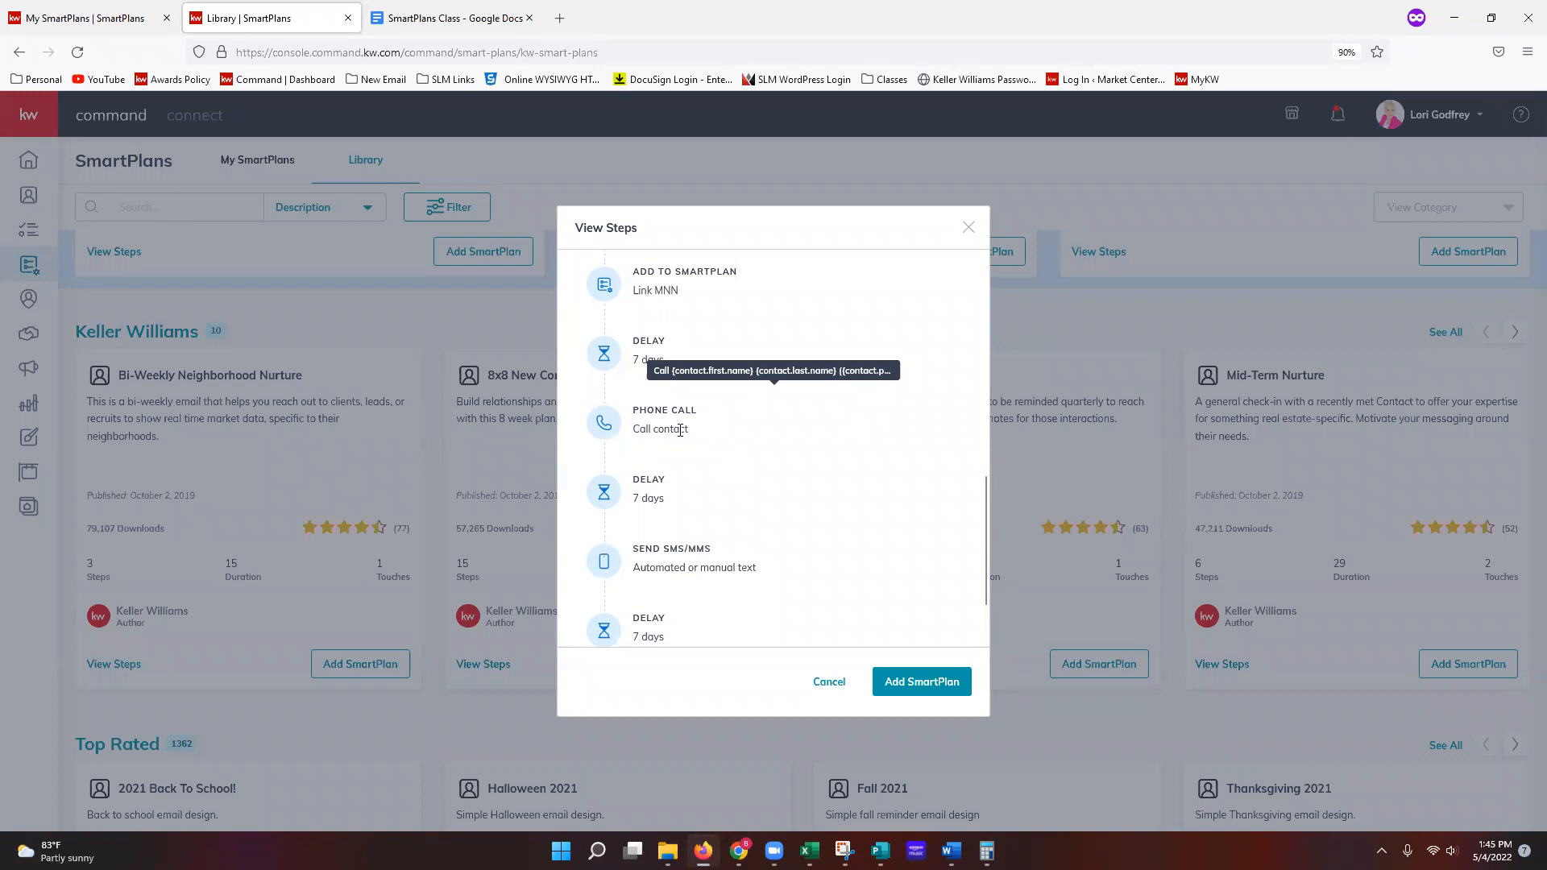
{"action": "scroll", "coordinate": [680, 431], "scroll_direction": "up", "scroll_amount": 10}
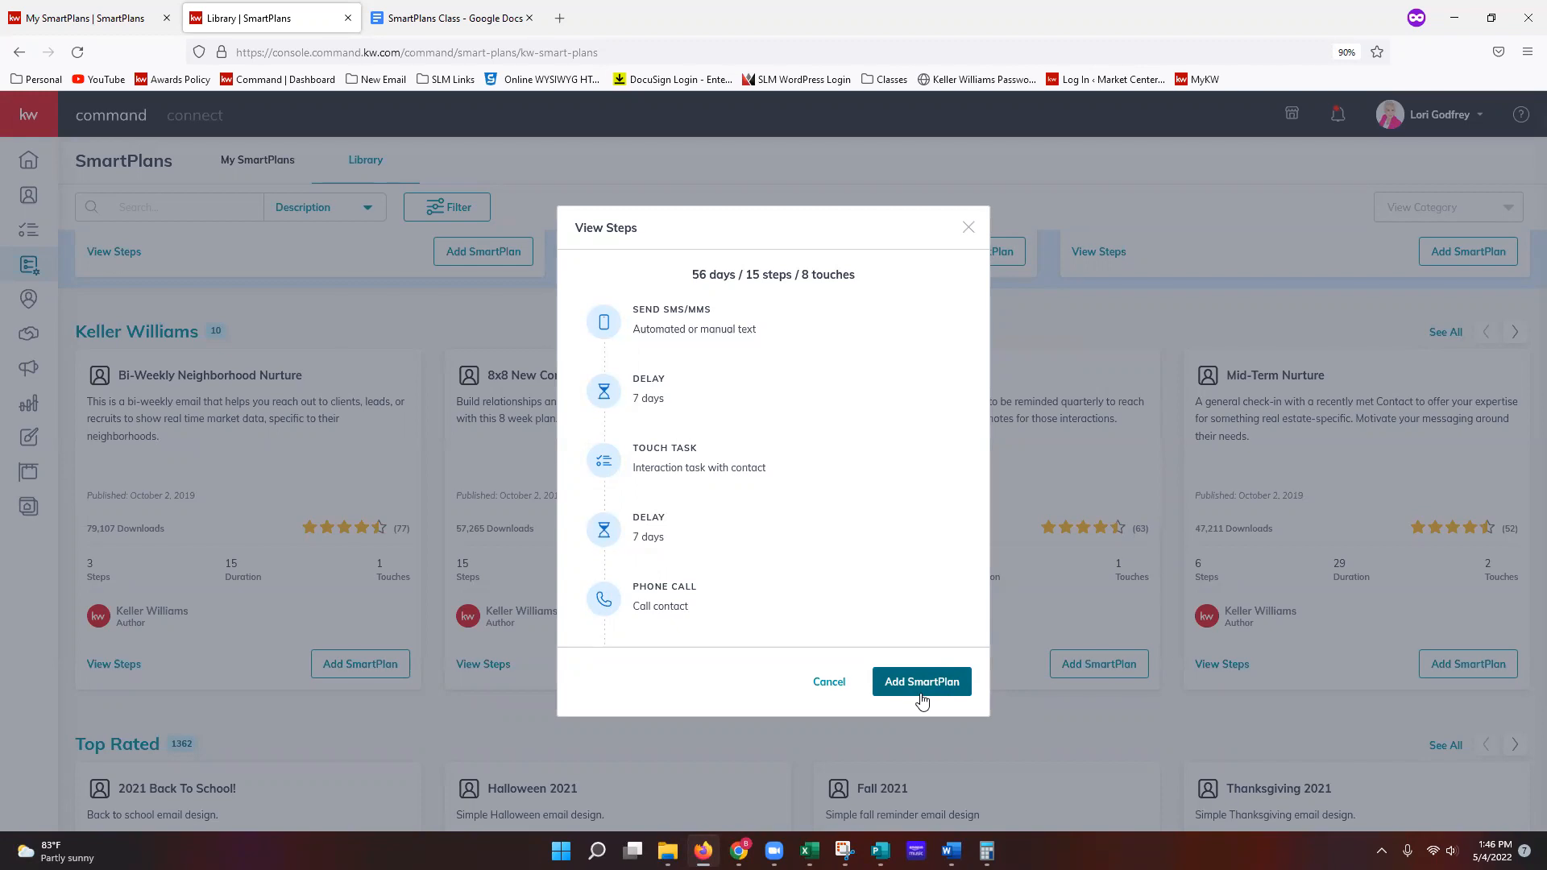
Step: Cancel the 8x8 plan's bundle download prompt and close its step preview
{"action": "left_click", "coordinate": [962, 695]}
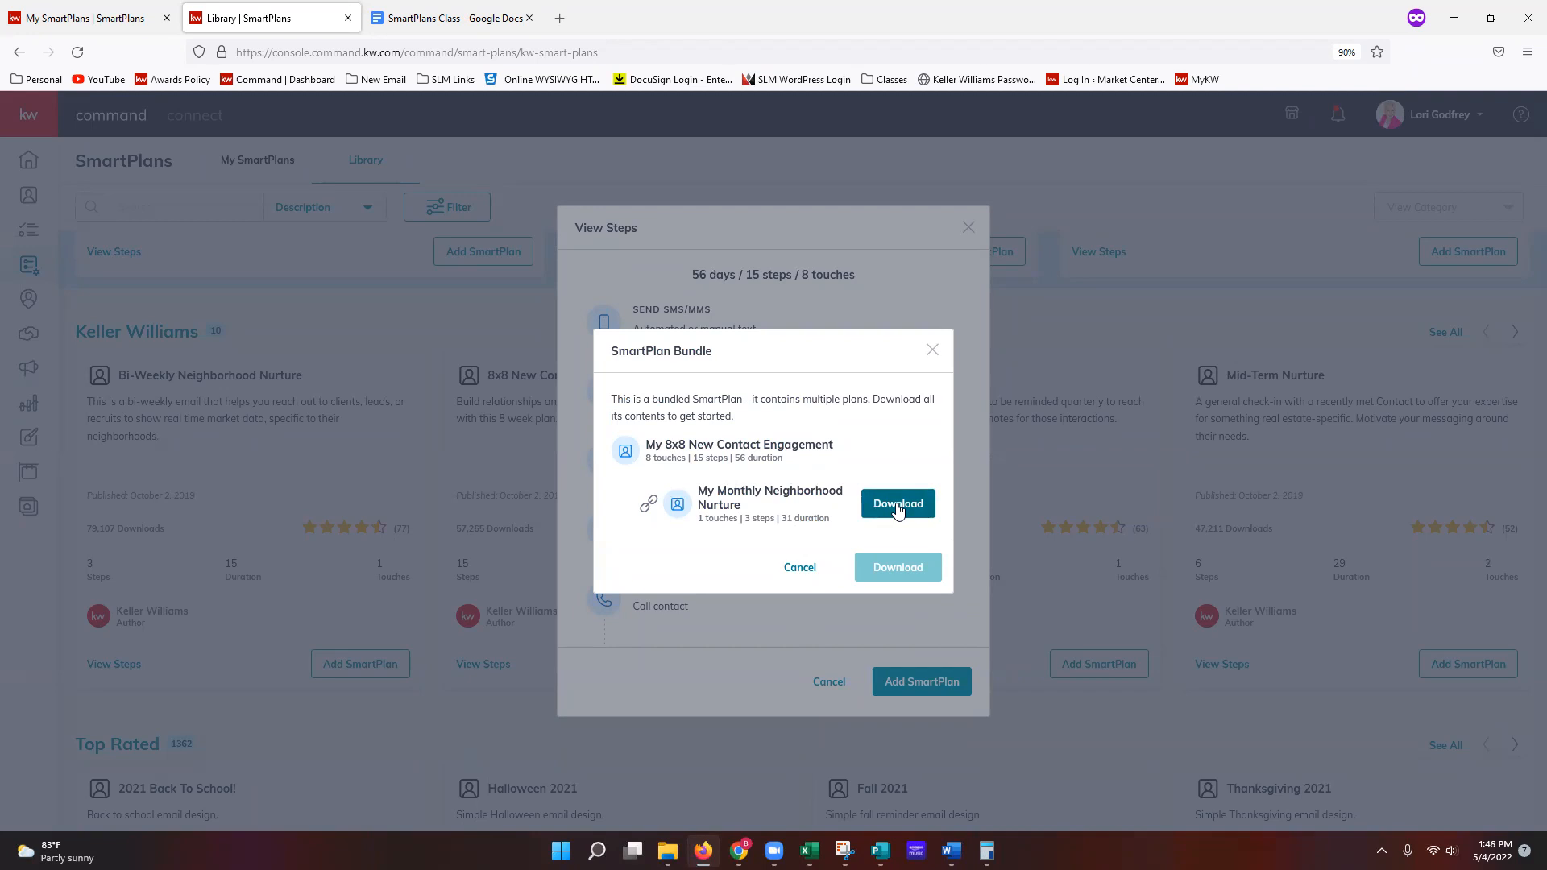
{"action": "left_click", "coordinate": [932, 350]}
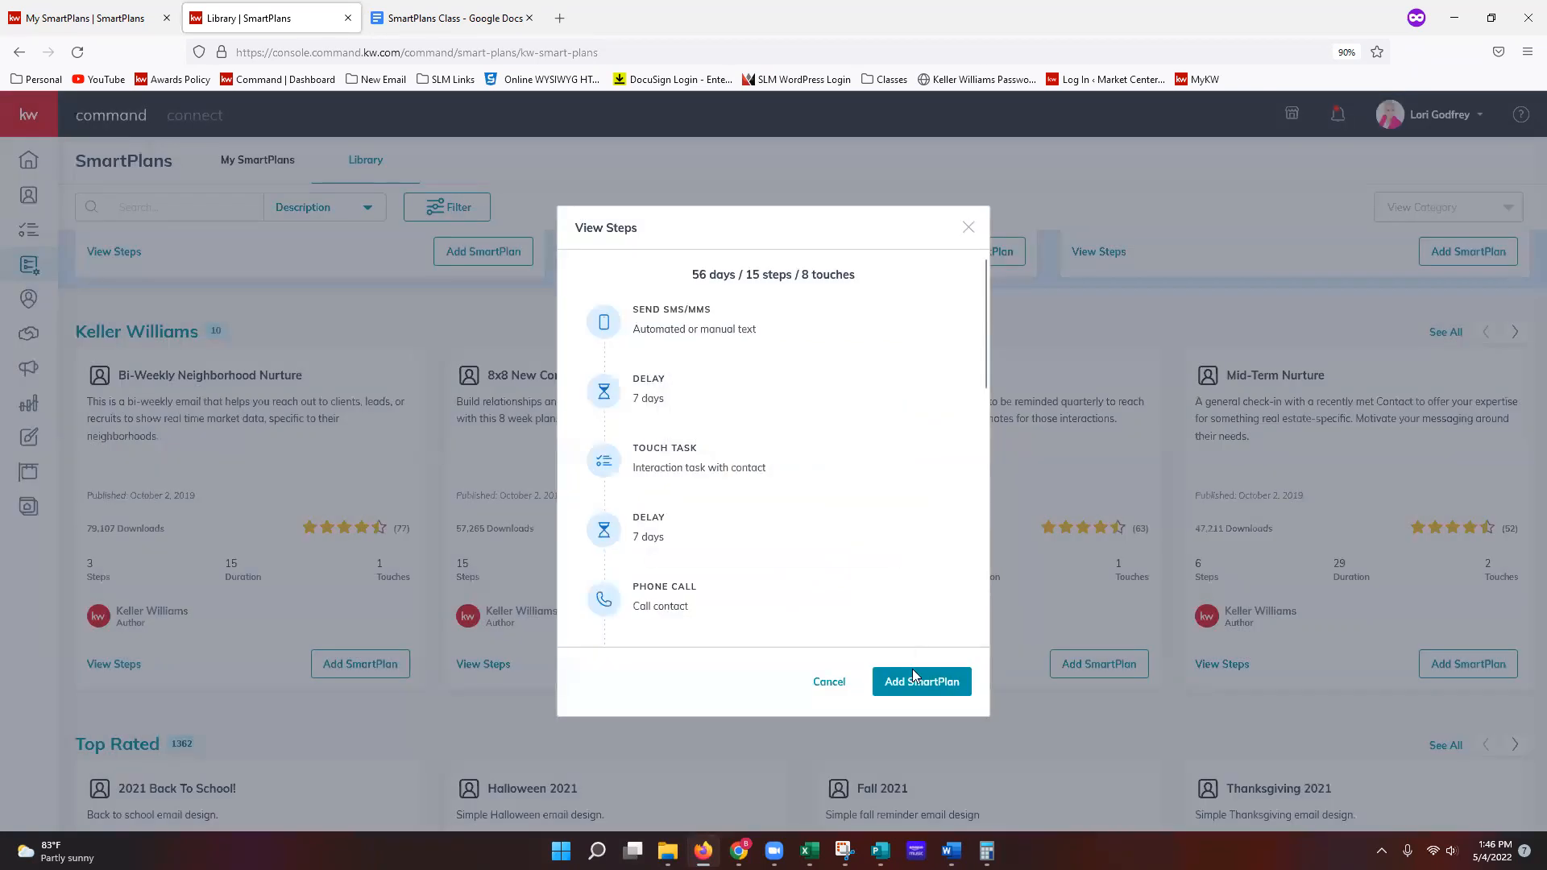
{"action": "left_click", "coordinate": [915, 681]}
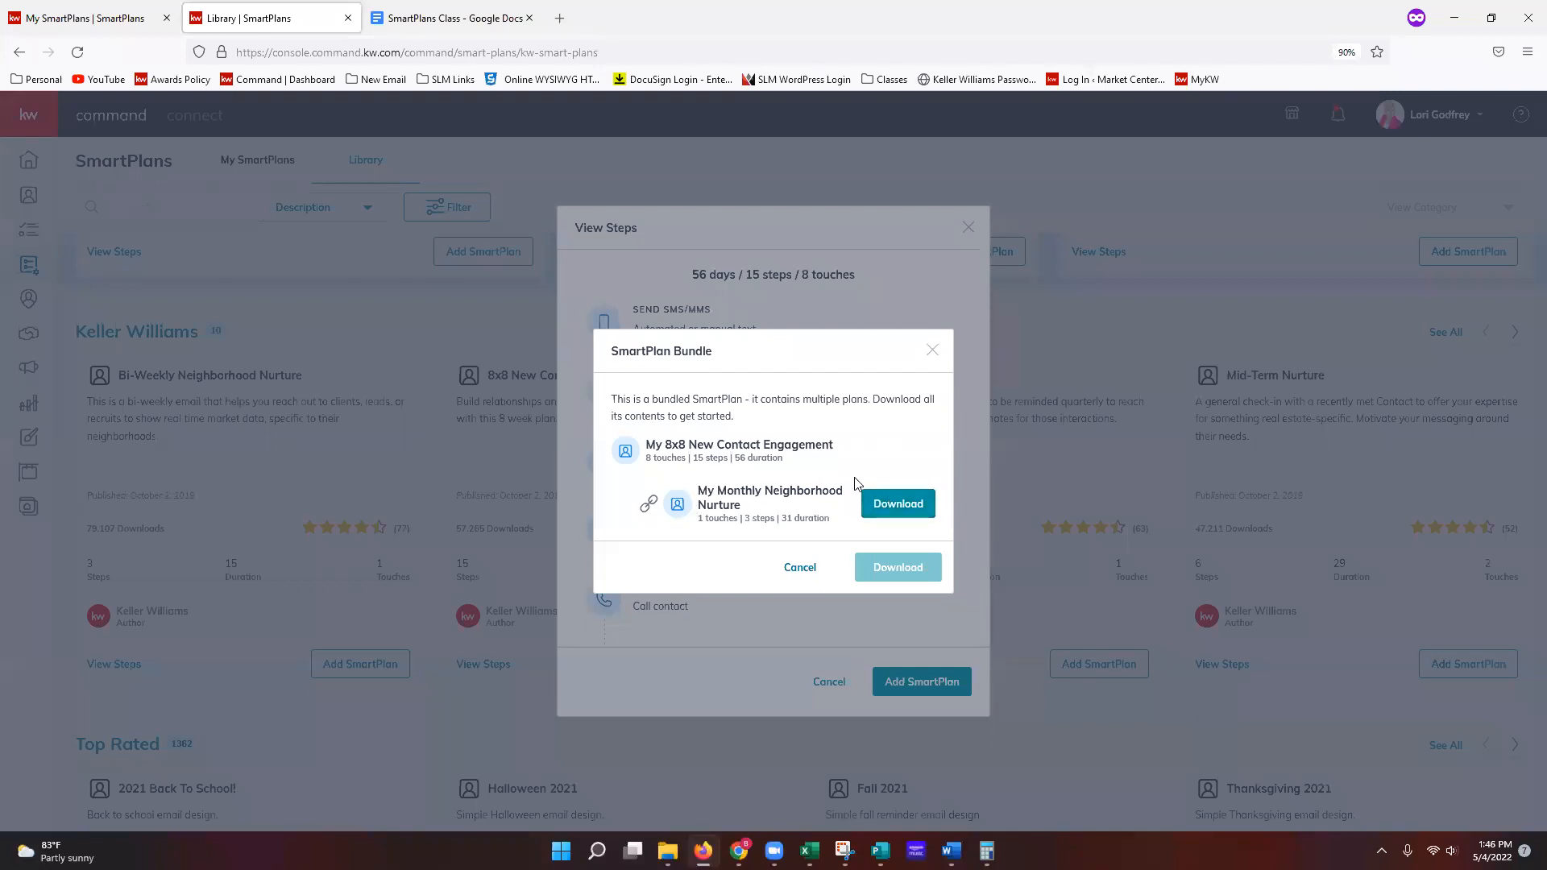
{"action": "left_click", "coordinate": [932, 352]}
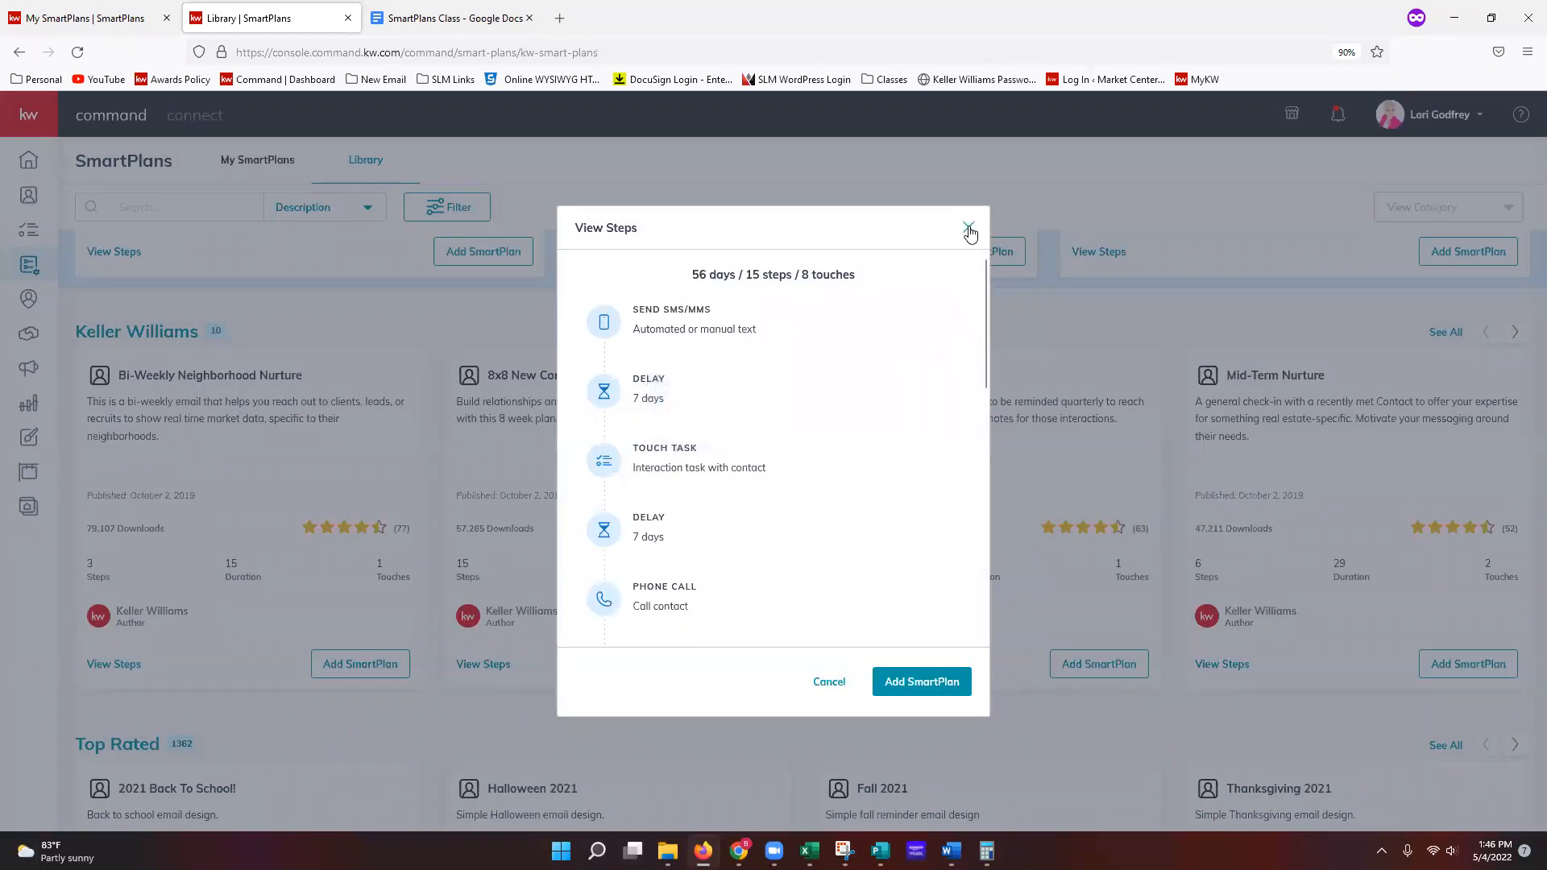
{"action": "left_click", "coordinate": [970, 231]}
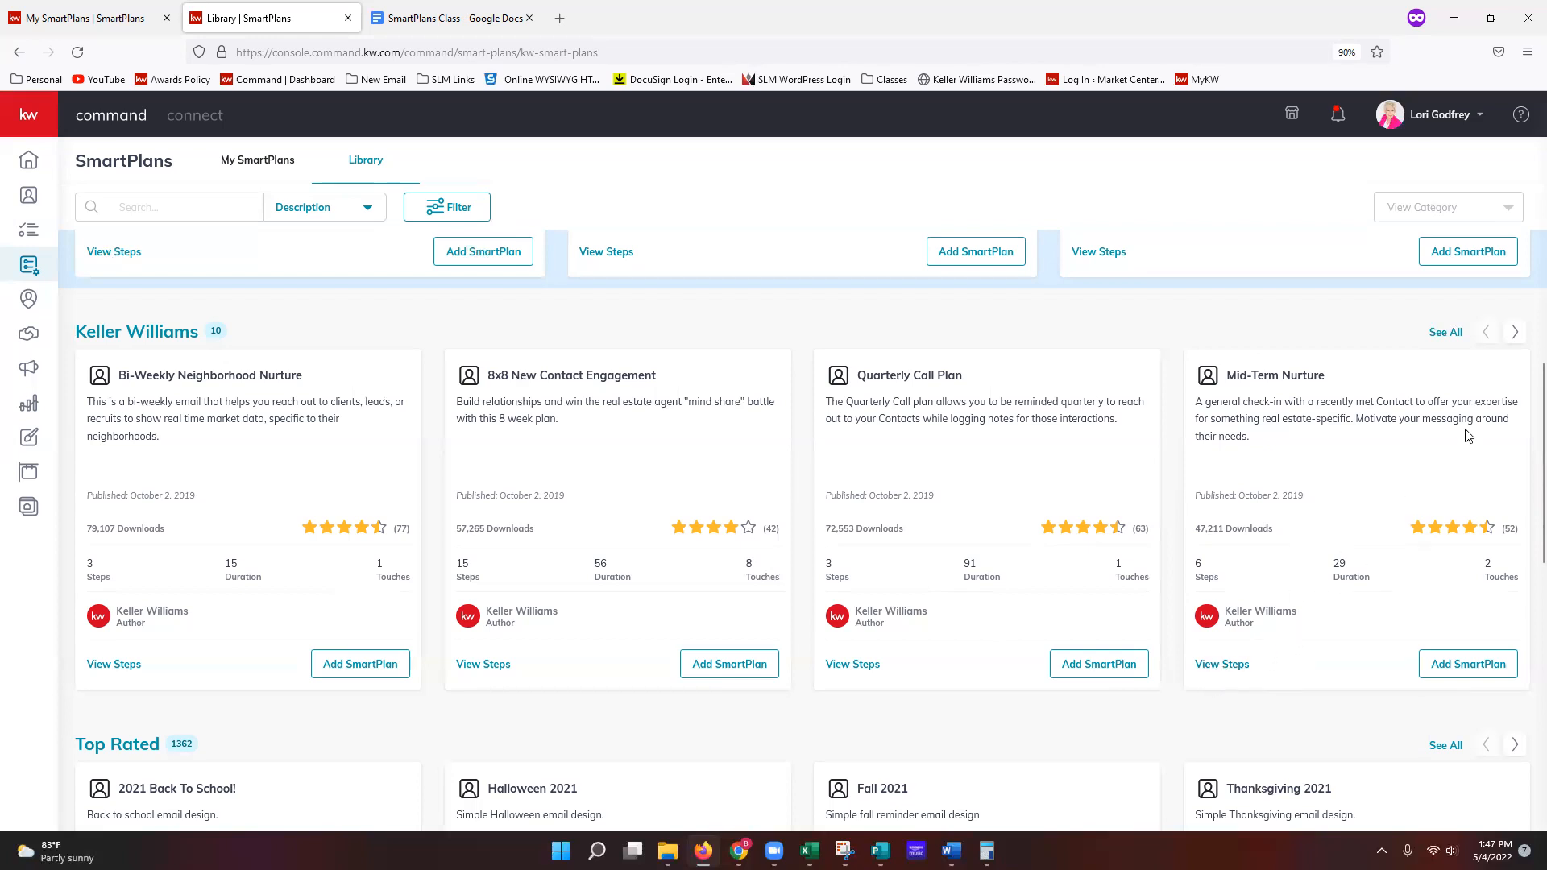
Step: Advance the Keller Williams carousel to Birthday, Monthly Neighborhood Nurture and Open House Followup
{"action": "left_click", "coordinate": [1515, 332]}
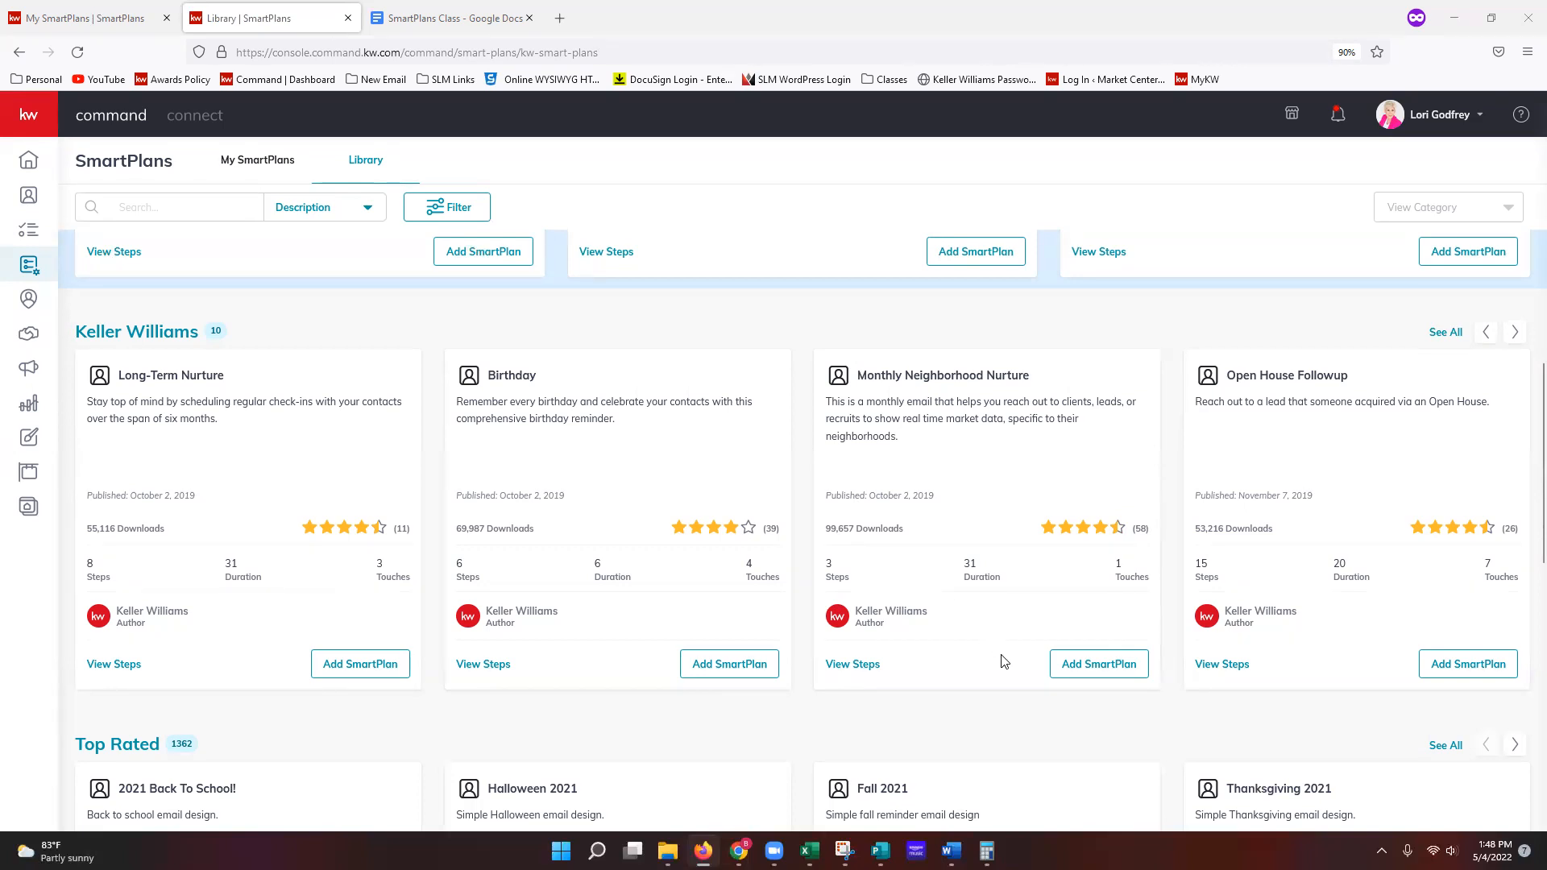
{"action": "left_click", "coordinate": [1094, 677]}
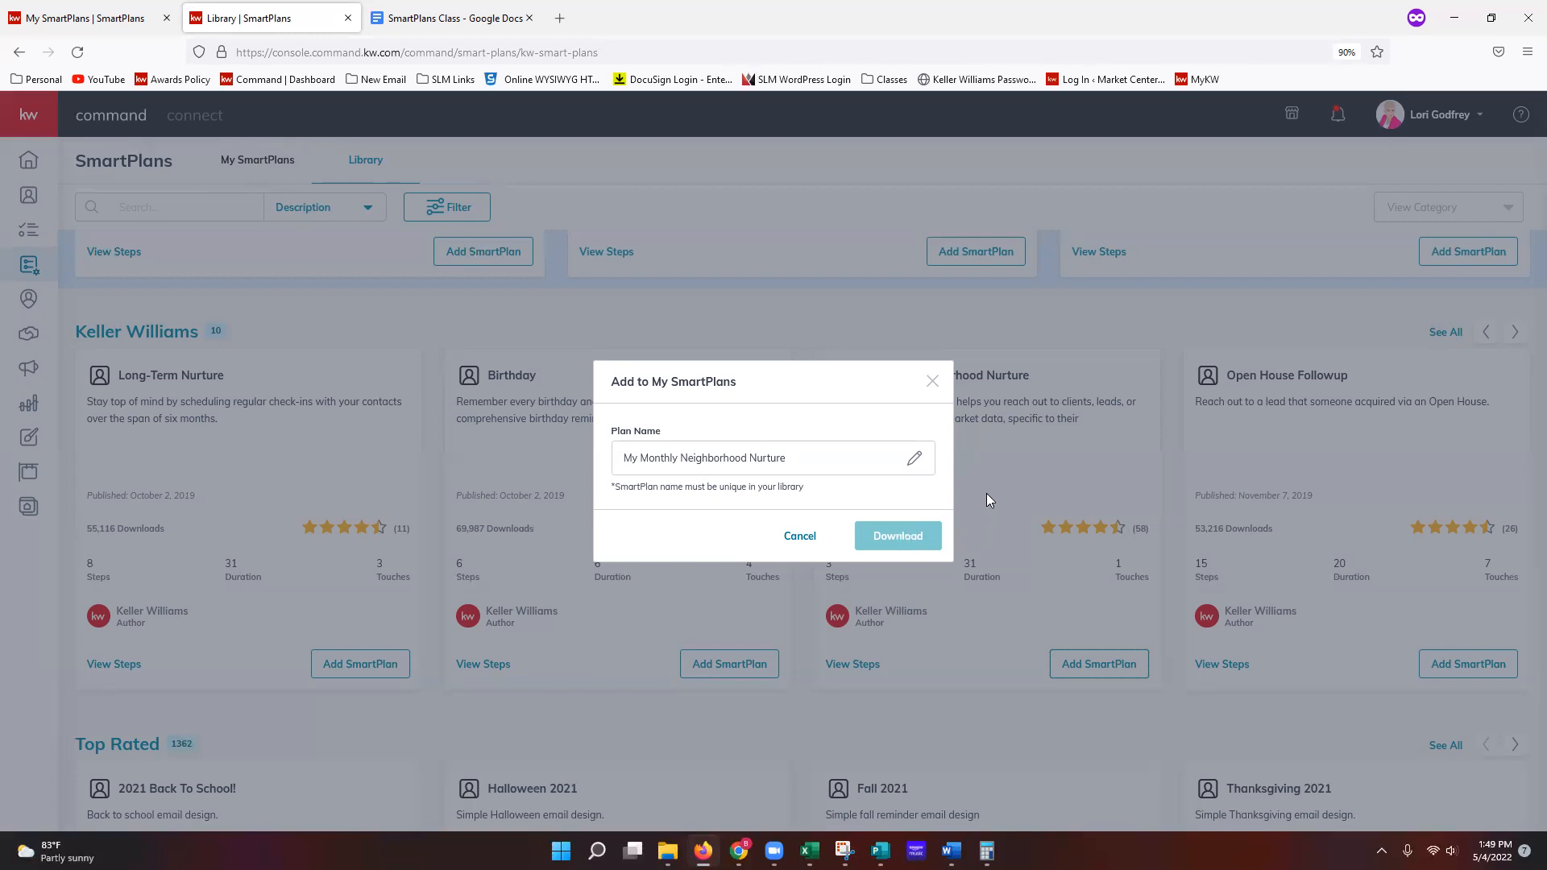
{"action": "left_click", "coordinate": [932, 382]}
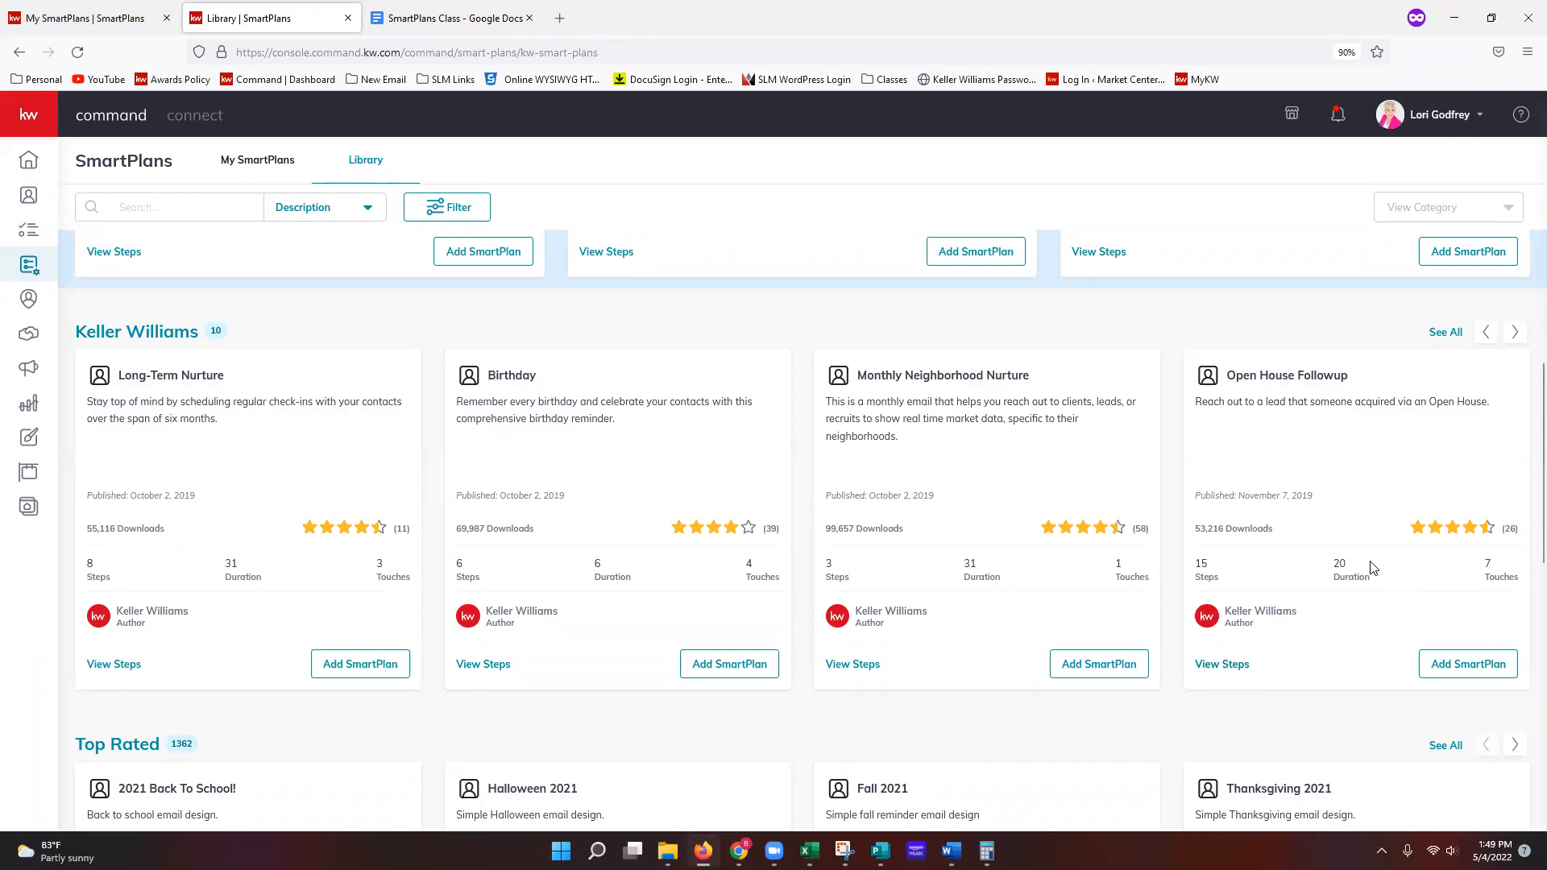
Step: Page the Keller Williams row to its last plans, then back to Bi-Weekly Neighborhood Nurture and 8x8
{"action": "left_click", "coordinate": [1514, 333]}
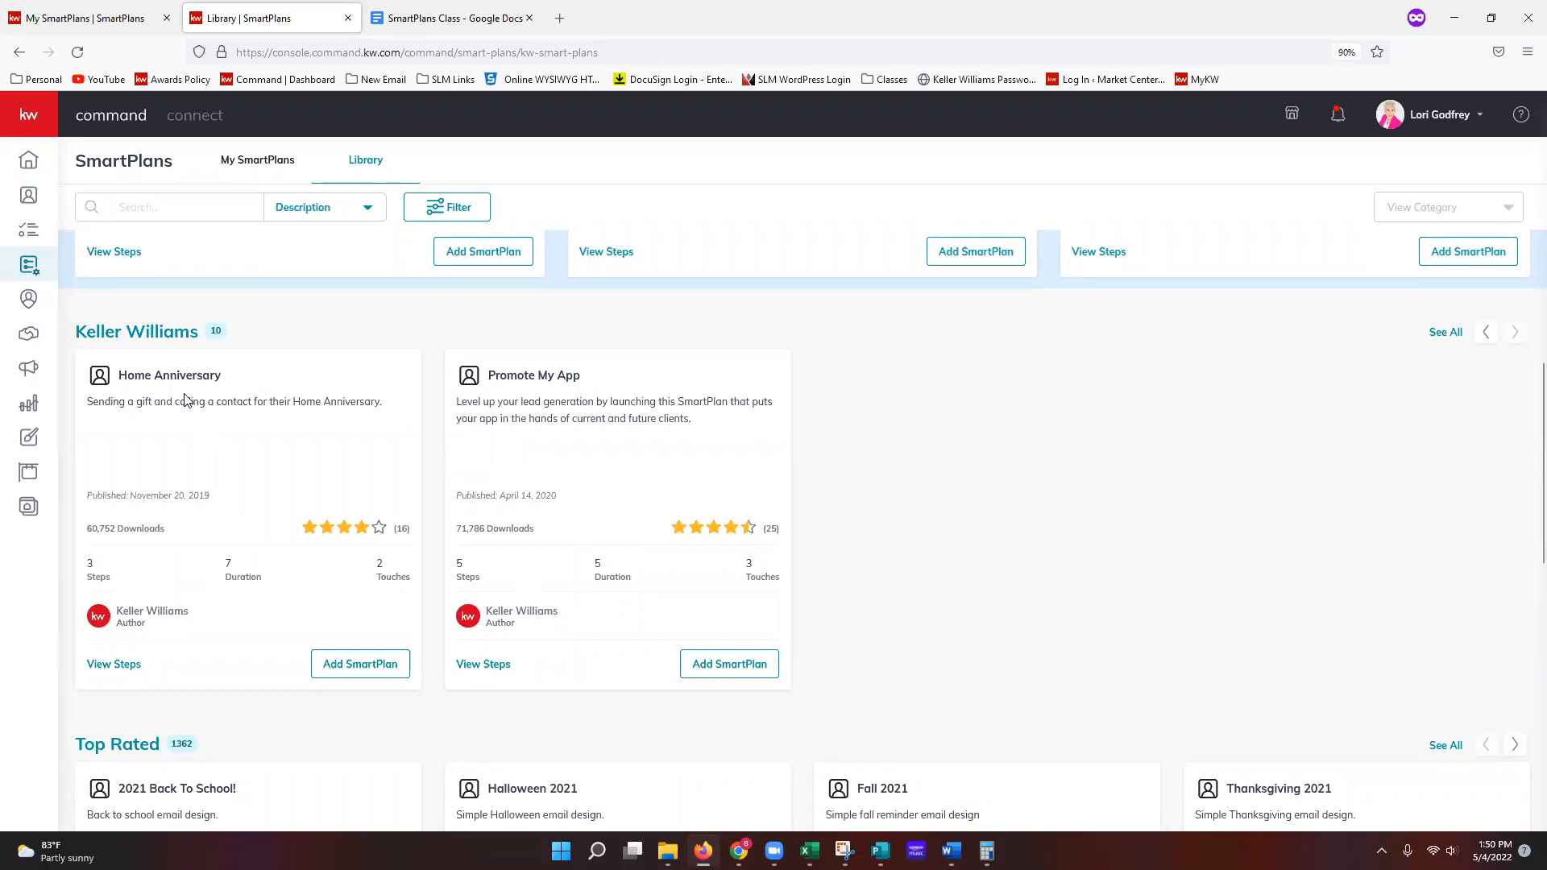
{"action": "left_click", "coordinate": [1488, 334]}
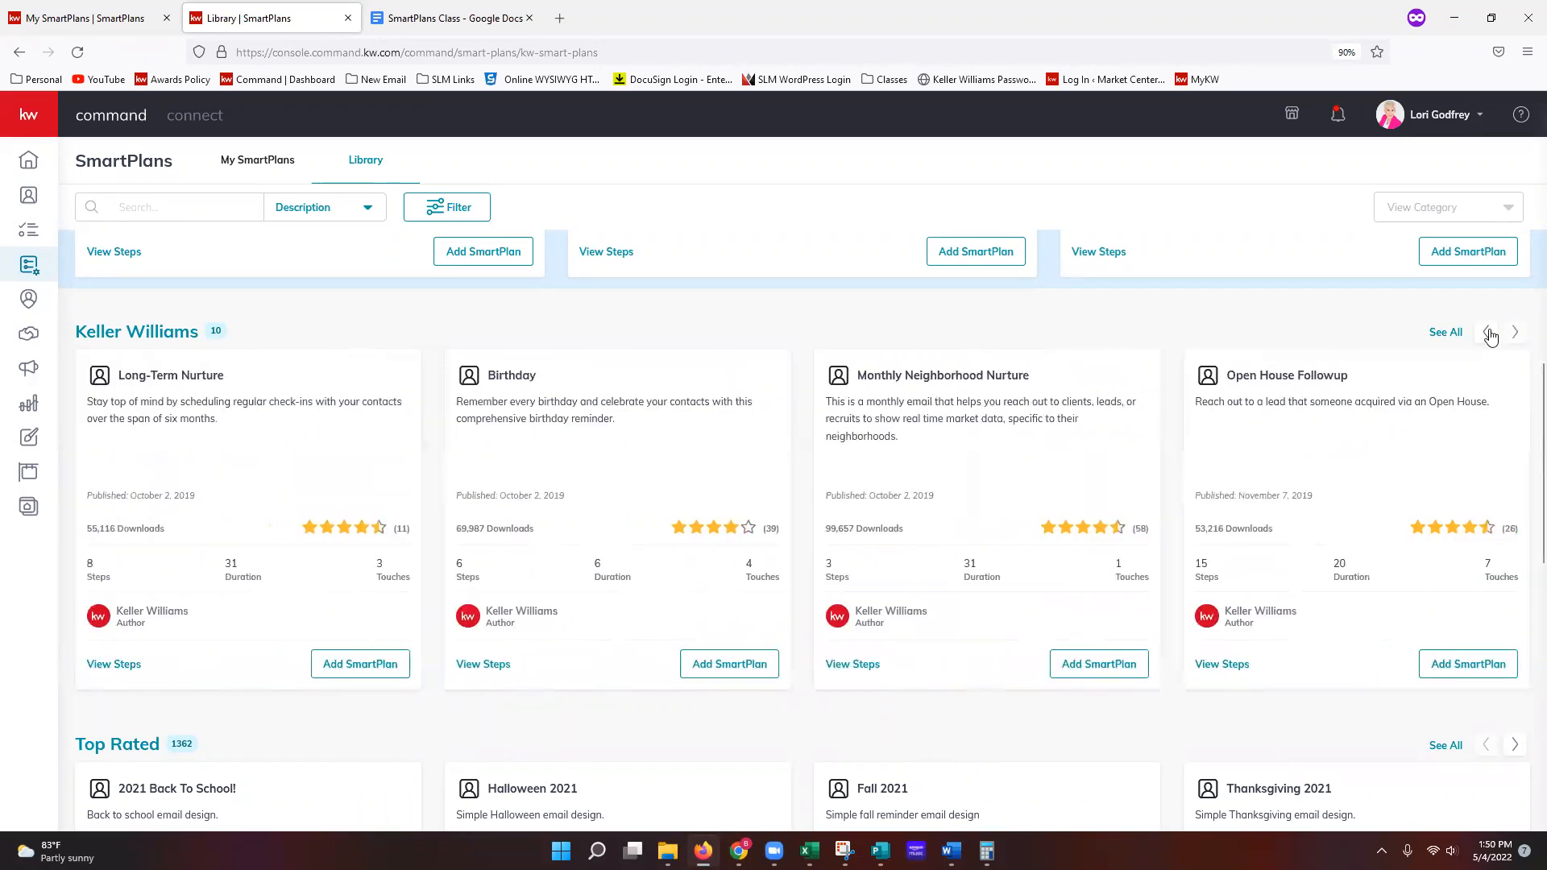
{"action": "left_click", "coordinate": [1490, 335]}
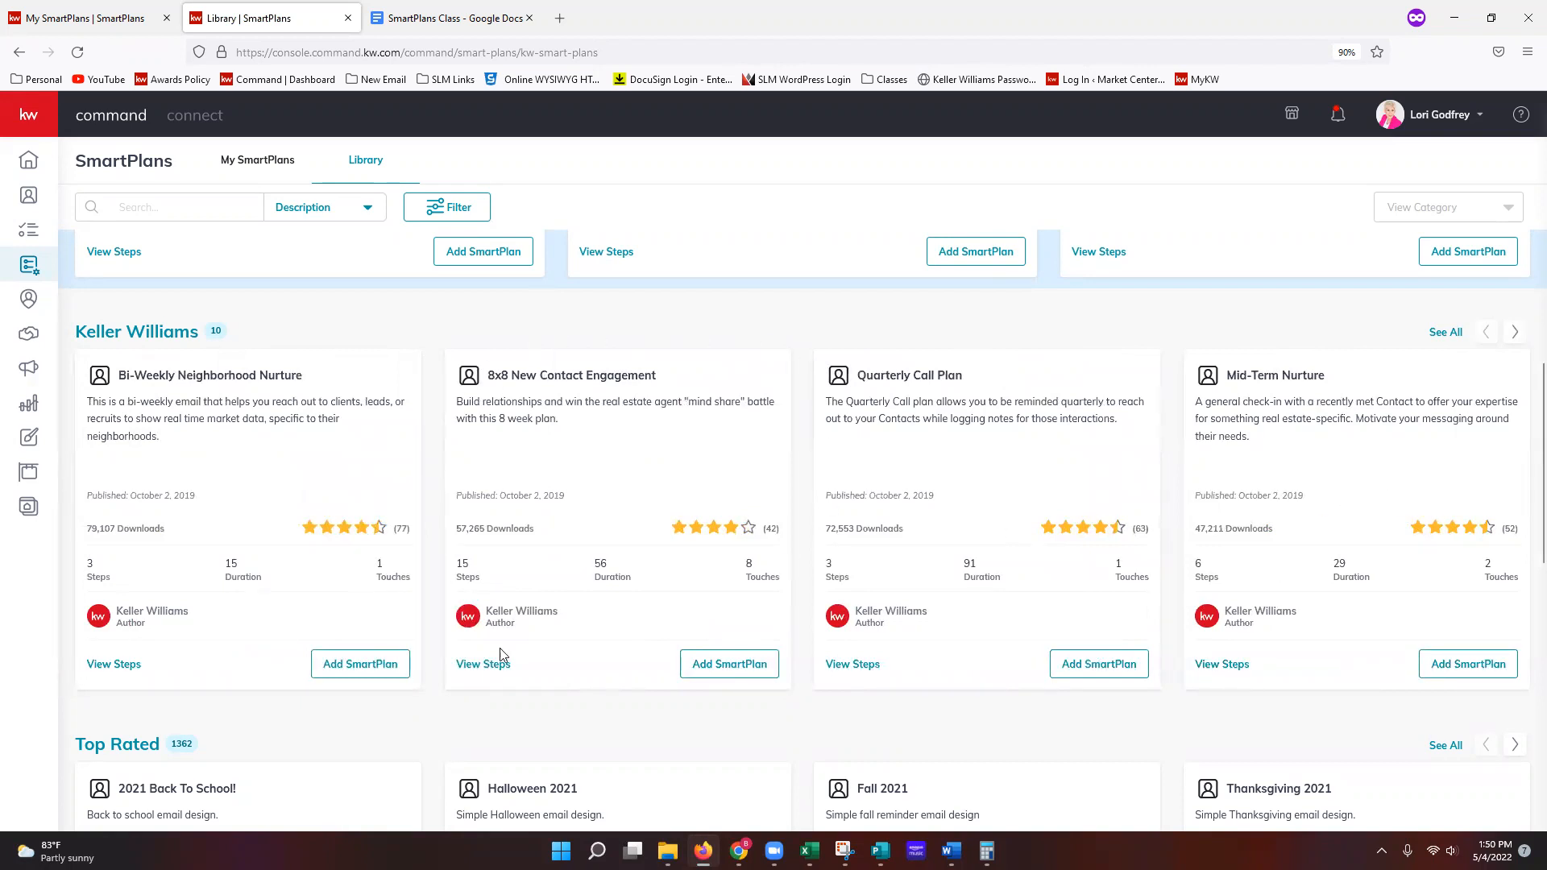
Step: Add and download the 8x8 New Contact Engagement bundle into My SmartPlans
{"action": "left_click", "coordinate": [729, 673]}
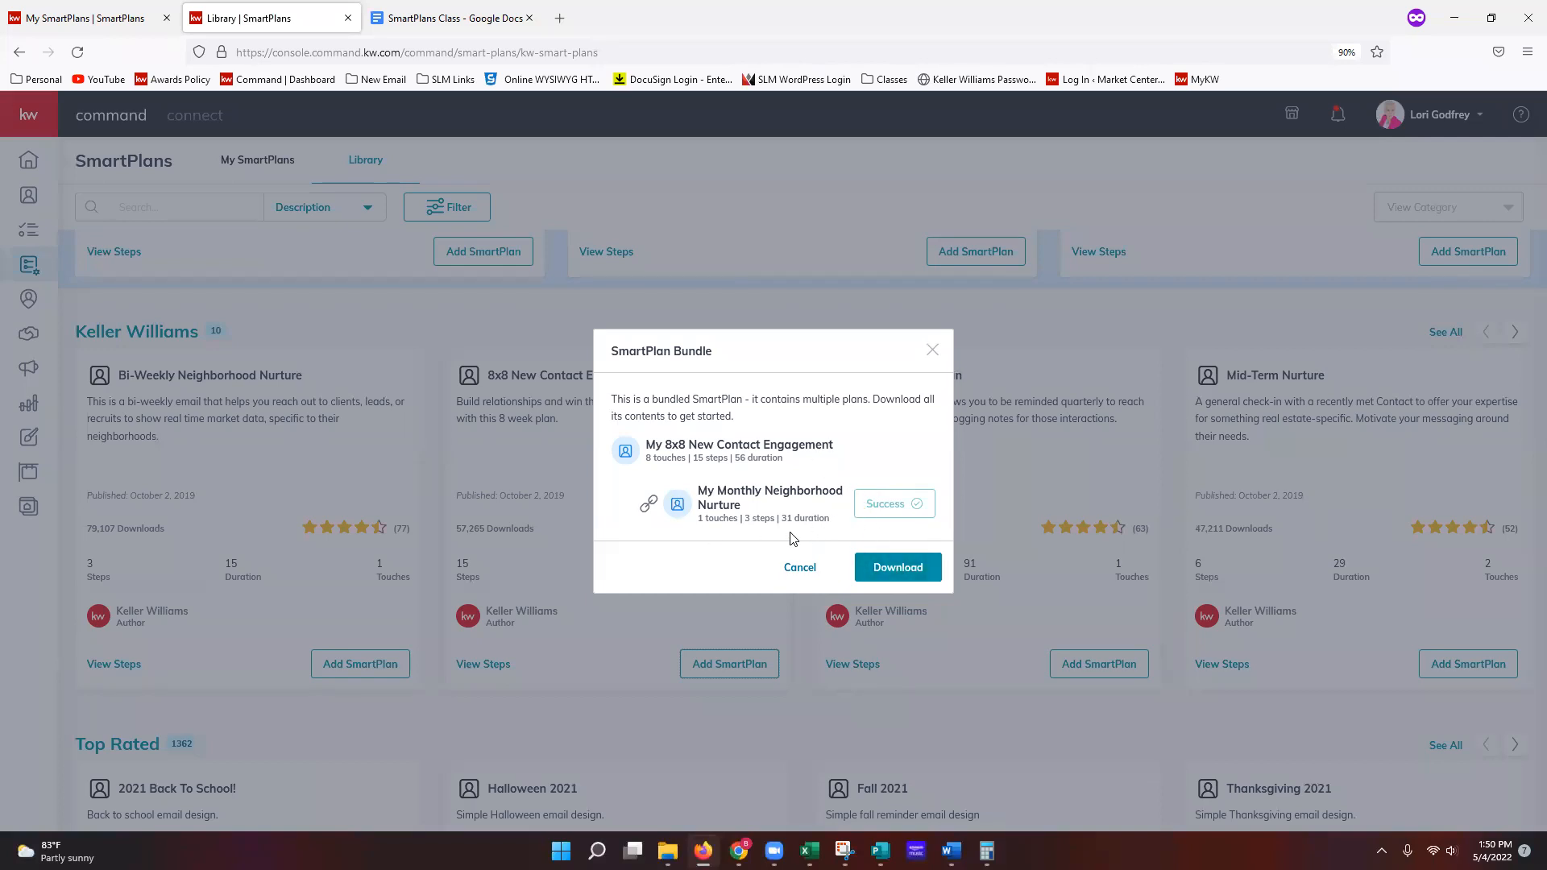
{"action": "left_click", "coordinate": [898, 567]}
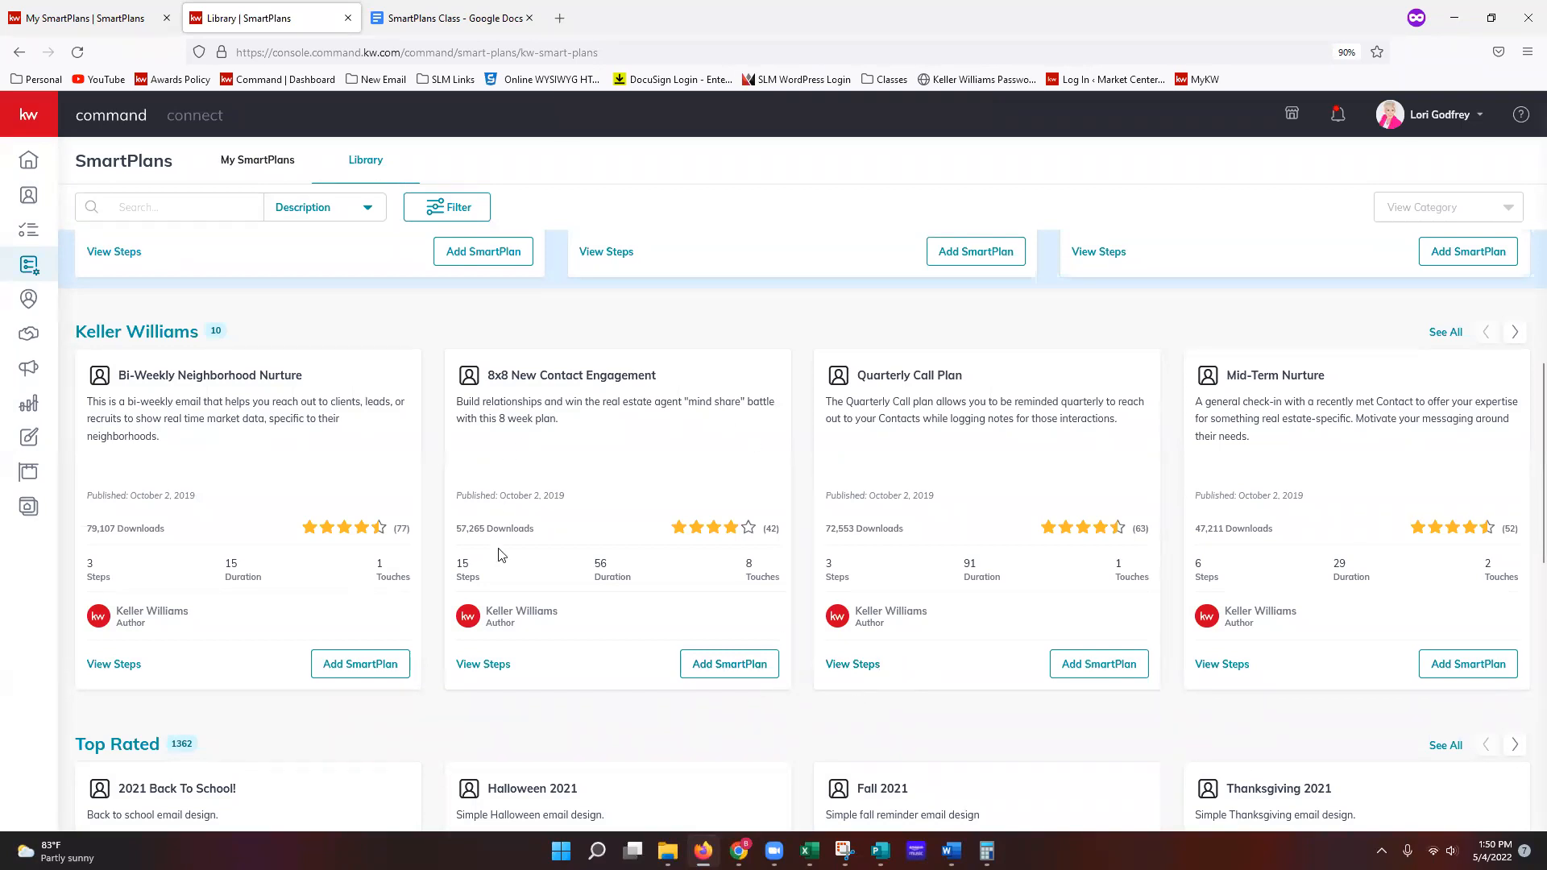
{"action": "scroll", "coordinate": [626, 729], "scroll_direction": "down", "scroll_amount": 2}
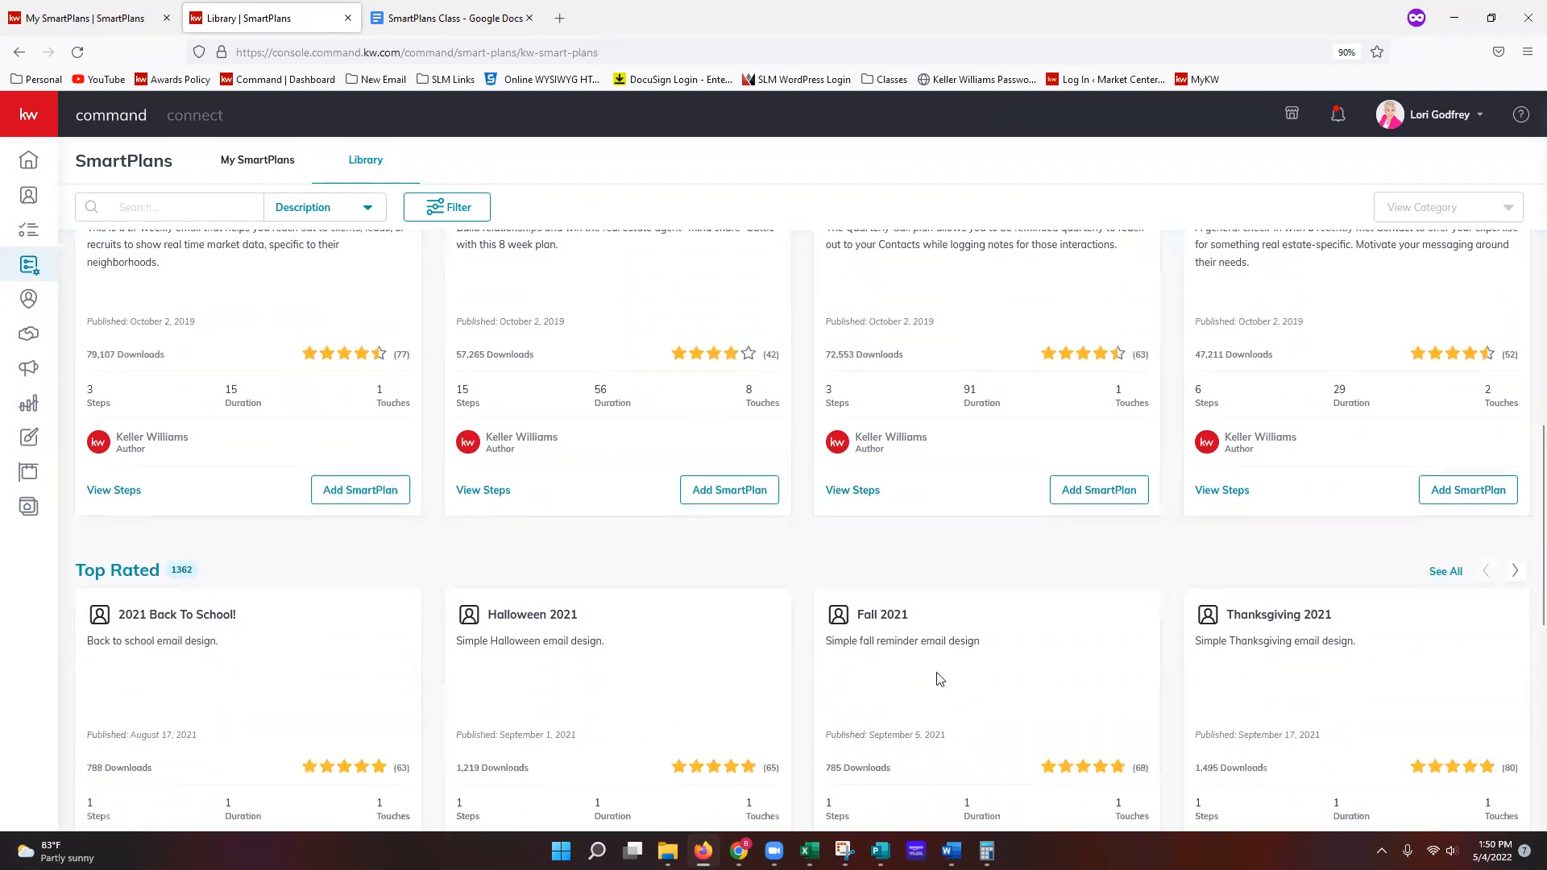
{"action": "scroll", "coordinate": [790, 756], "scroll_direction": "down", "scroll_amount": 2}
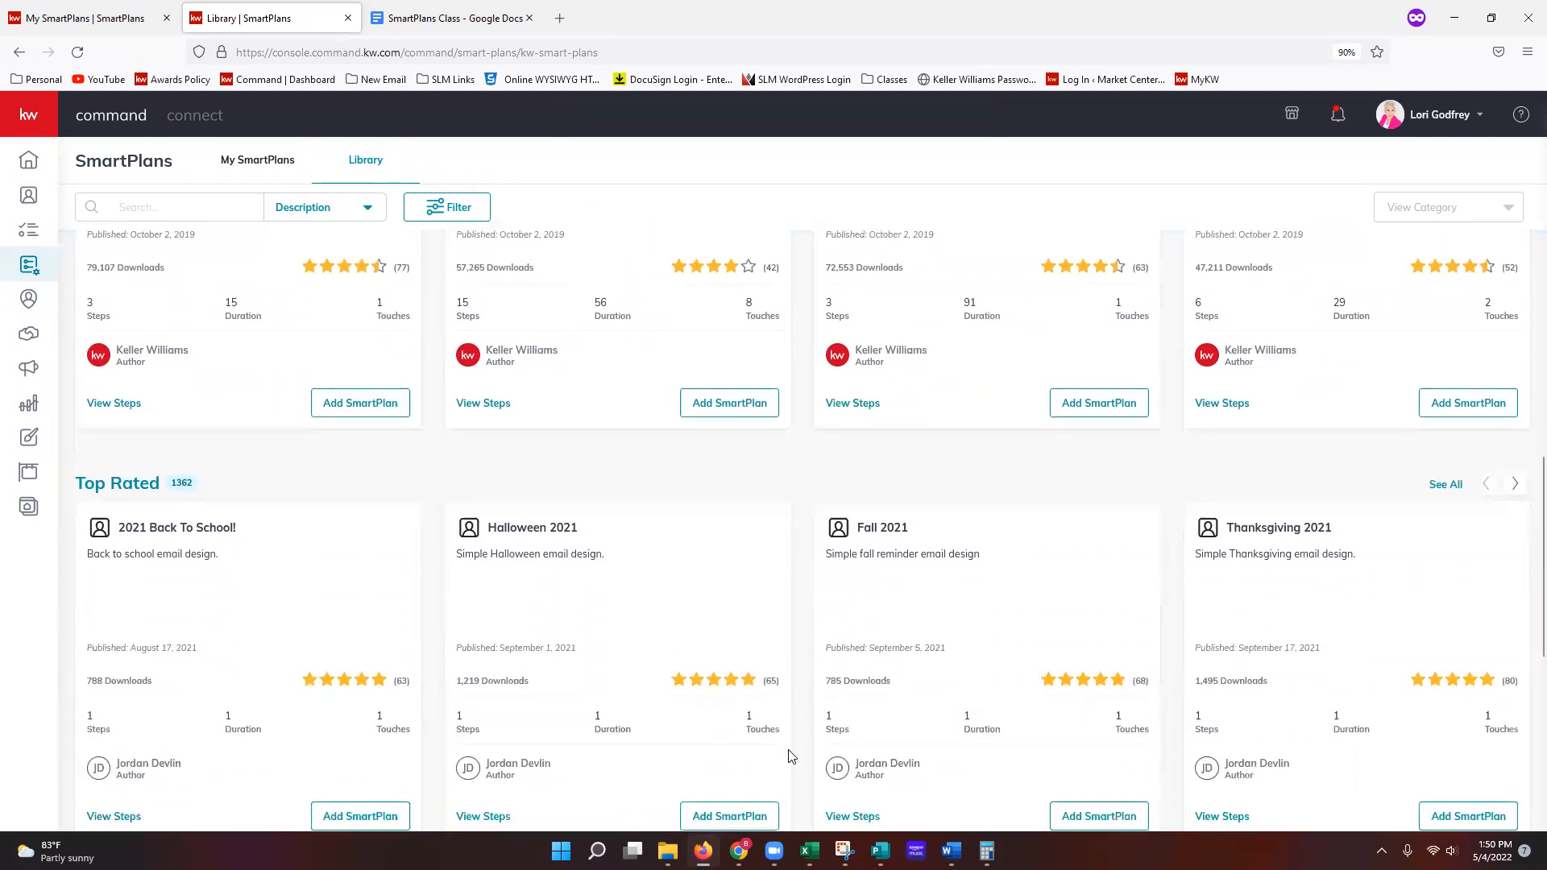
{"action": "scroll", "coordinate": [788, 756], "scroll_direction": "down", "scroll_amount": 1}
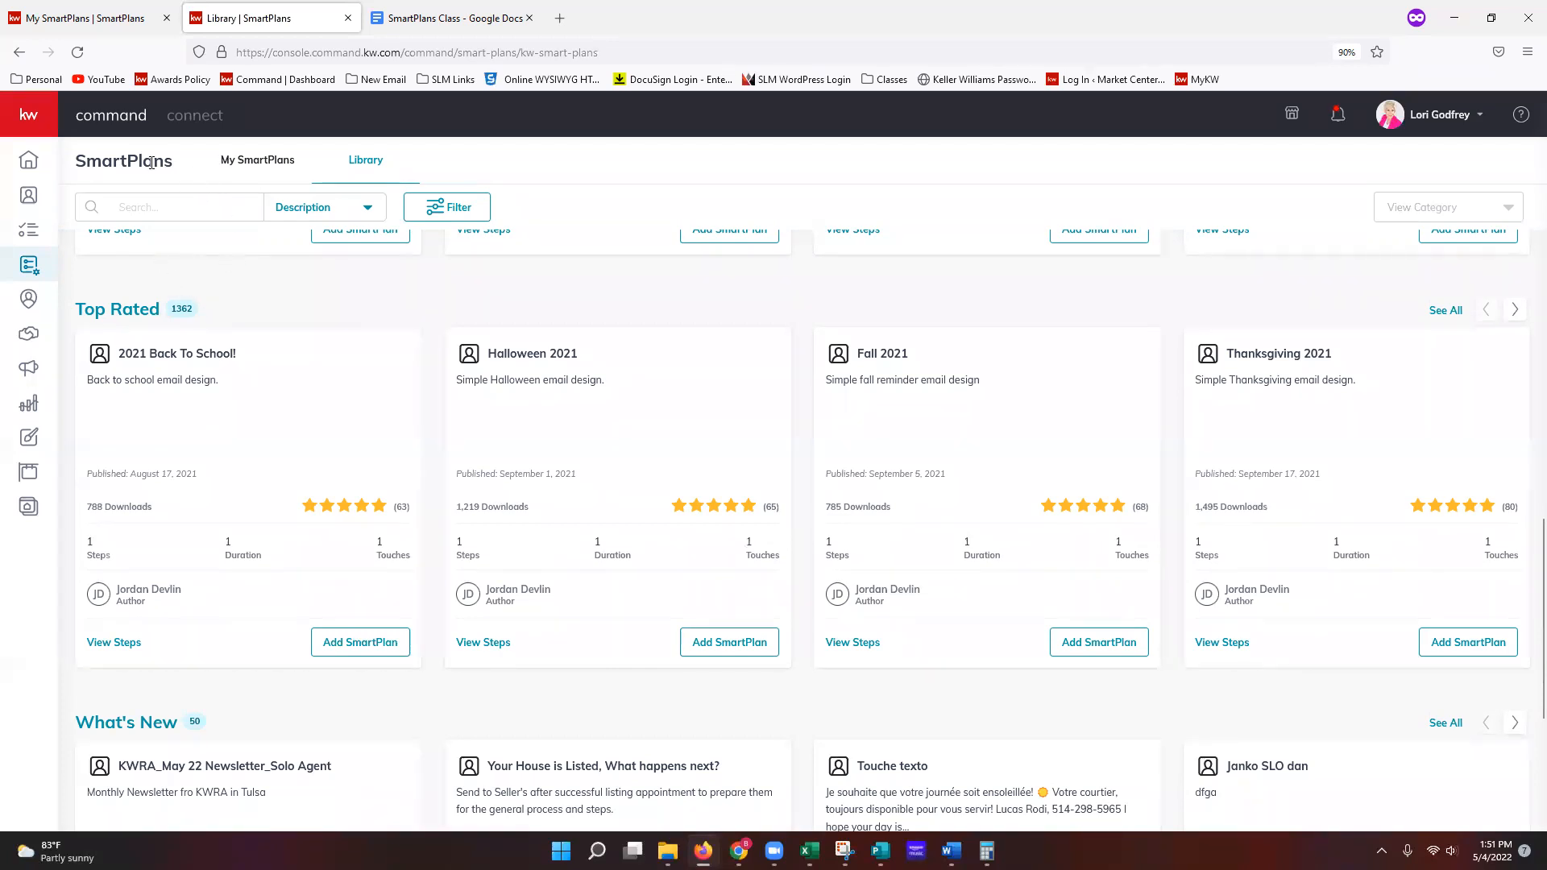
{"action": "scroll", "coordinate": [362, 391], "scroll_direction": "down", "scroll_amount": 1}
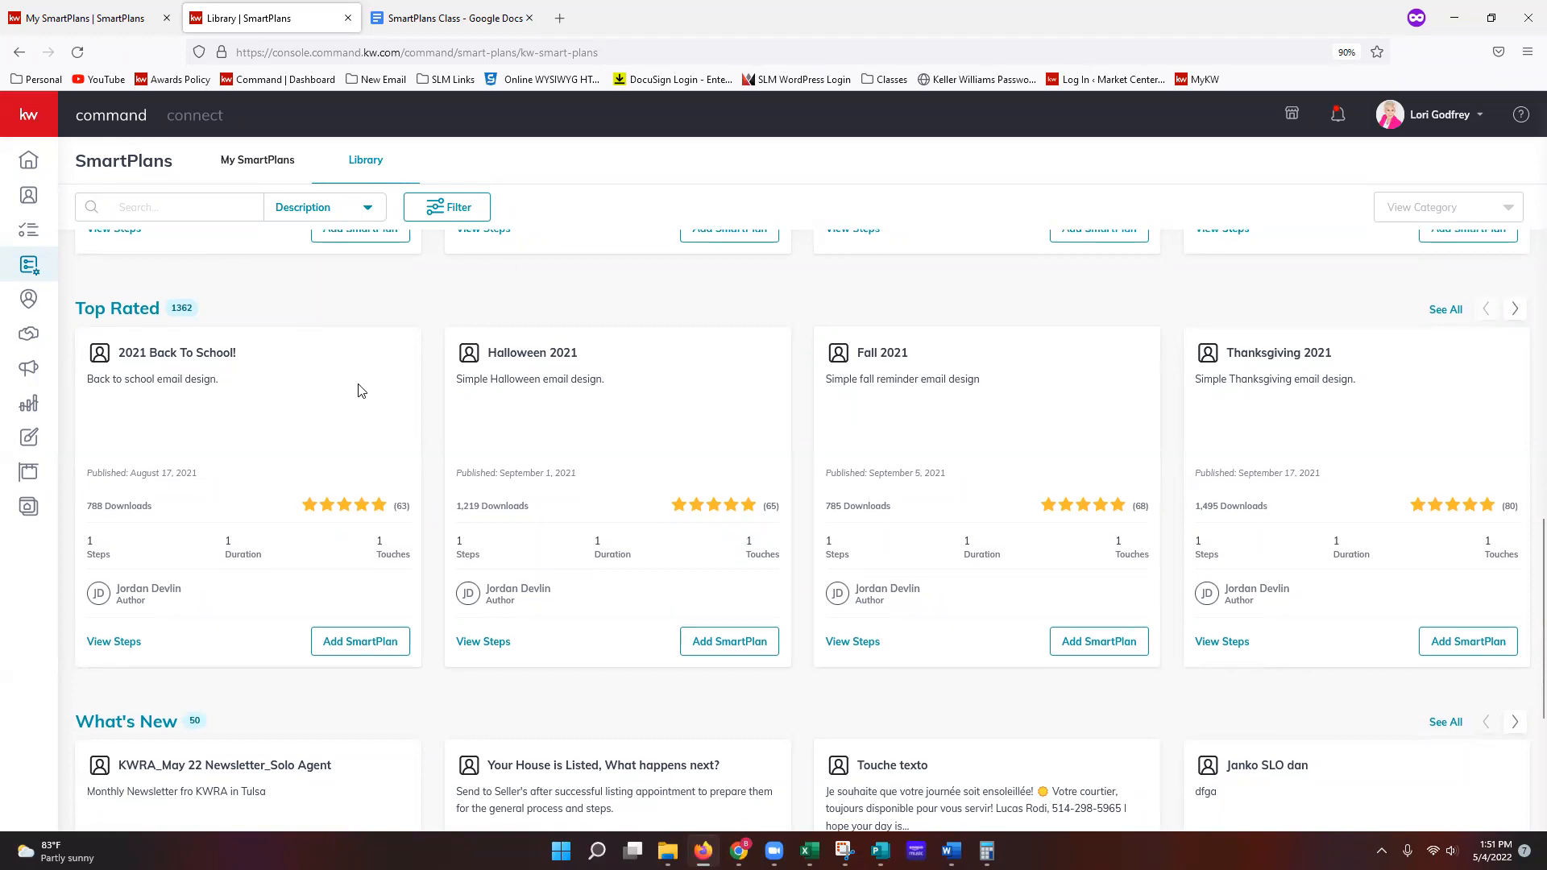
{"action": "scroll", "coordinate": [362, 391], "scroll_direction": "down", "scroll_amount": 4}
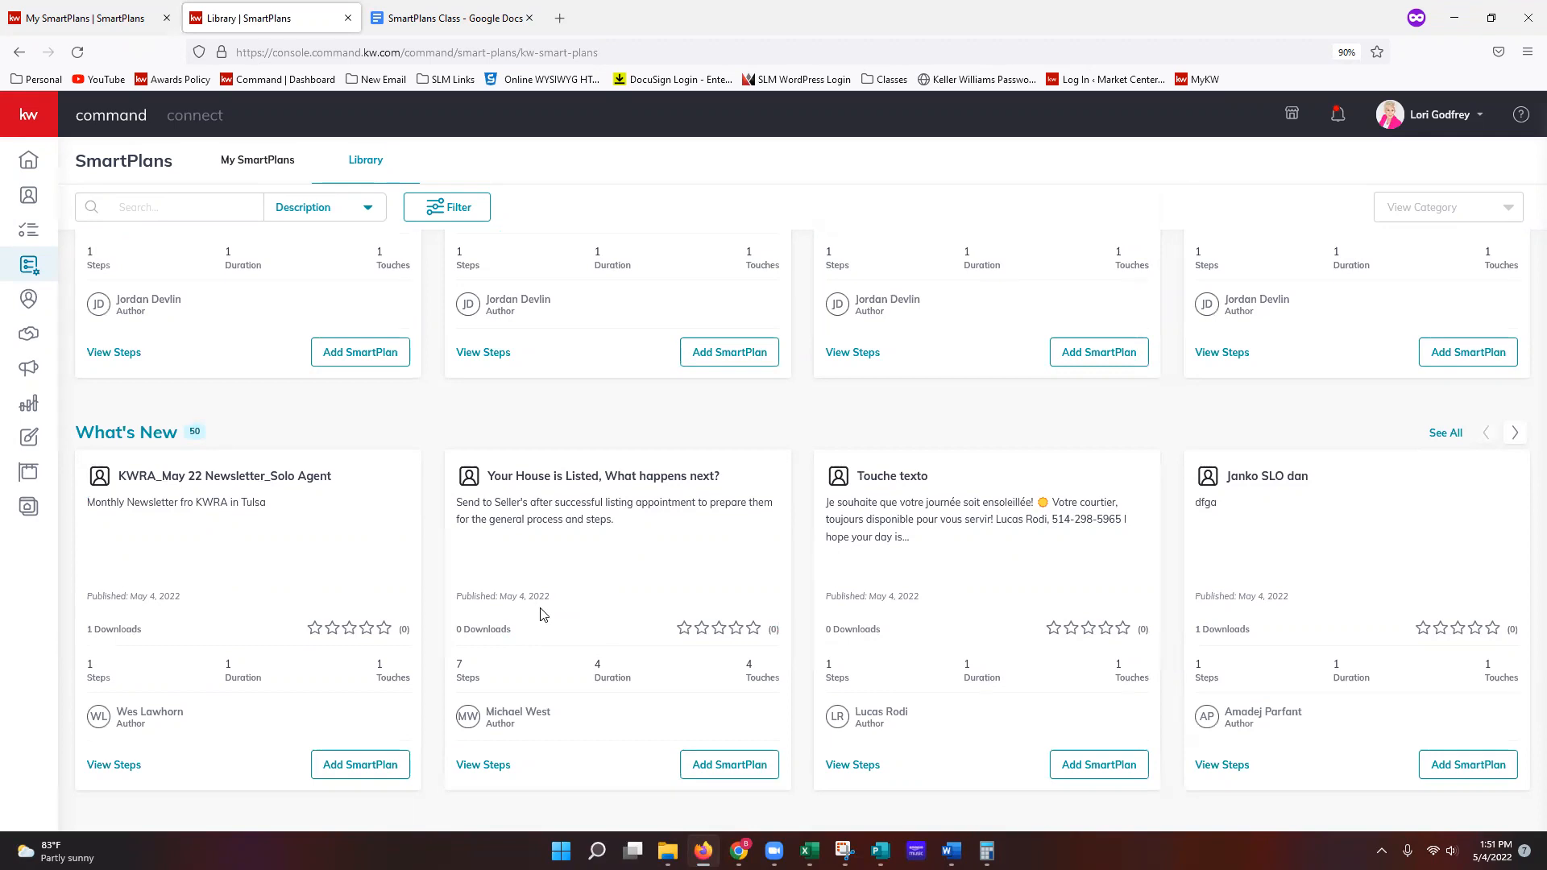
{"action": "left_click", "coordinate": [343, 216]}
{"action": "scroll", "coordinate": [677, 425], "scroll_direction": "up", "scroll_amount": 5}
{"action": "scroll", "coordinate": [675, 426], "scroll_direction": "up", "scroll_amount": 6}
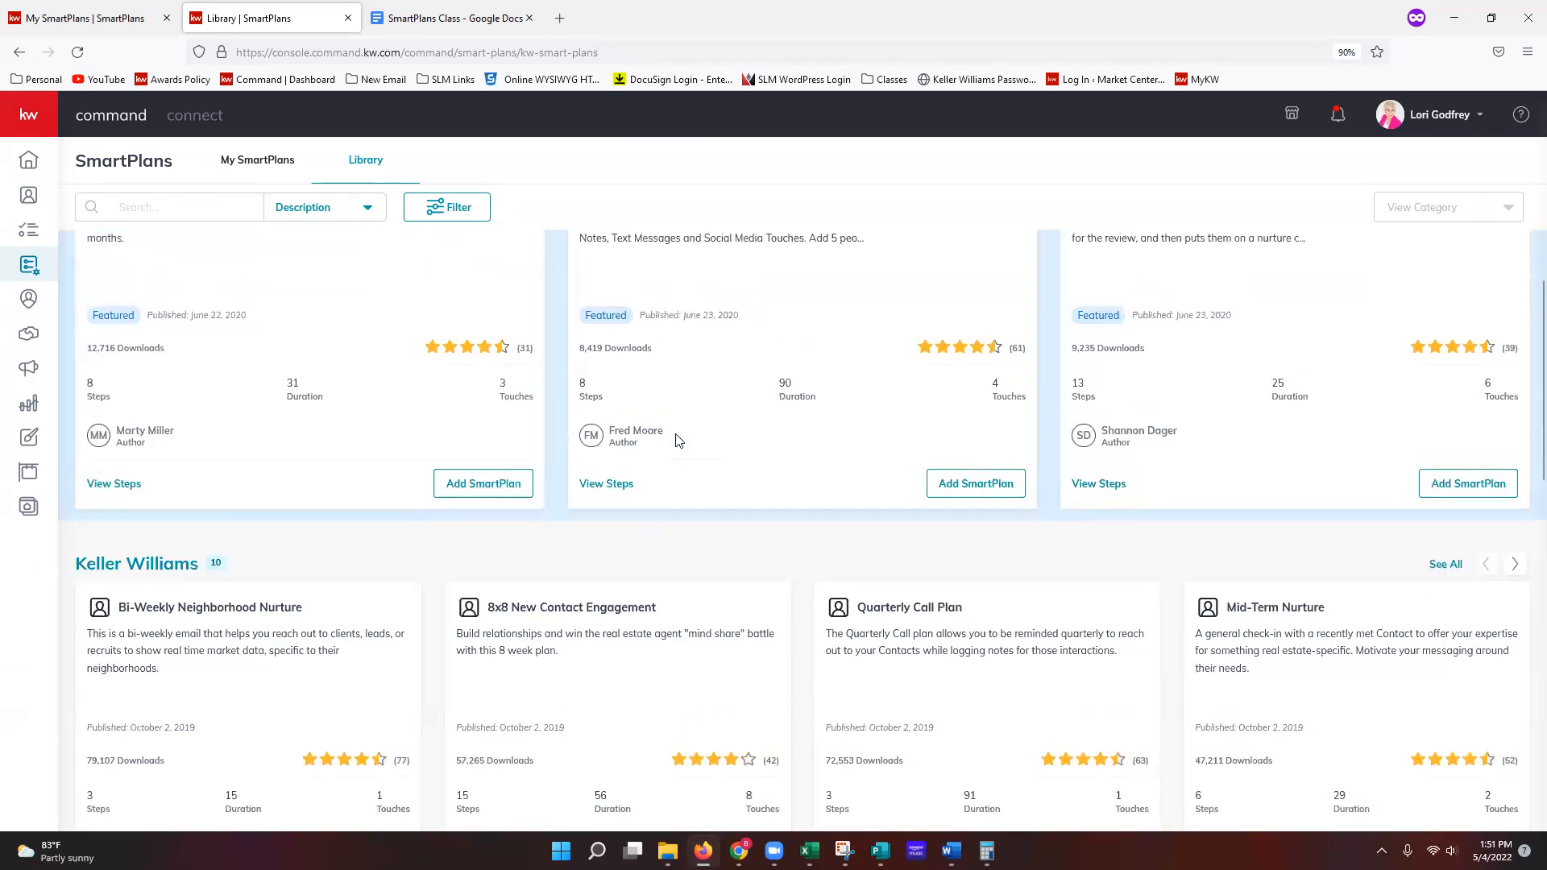
Step: Show My SmartPlans and open the first-row My 8x8 New Contact Engagement copy for editing
{"action": "left_click", "coordinate": [243, 174]}
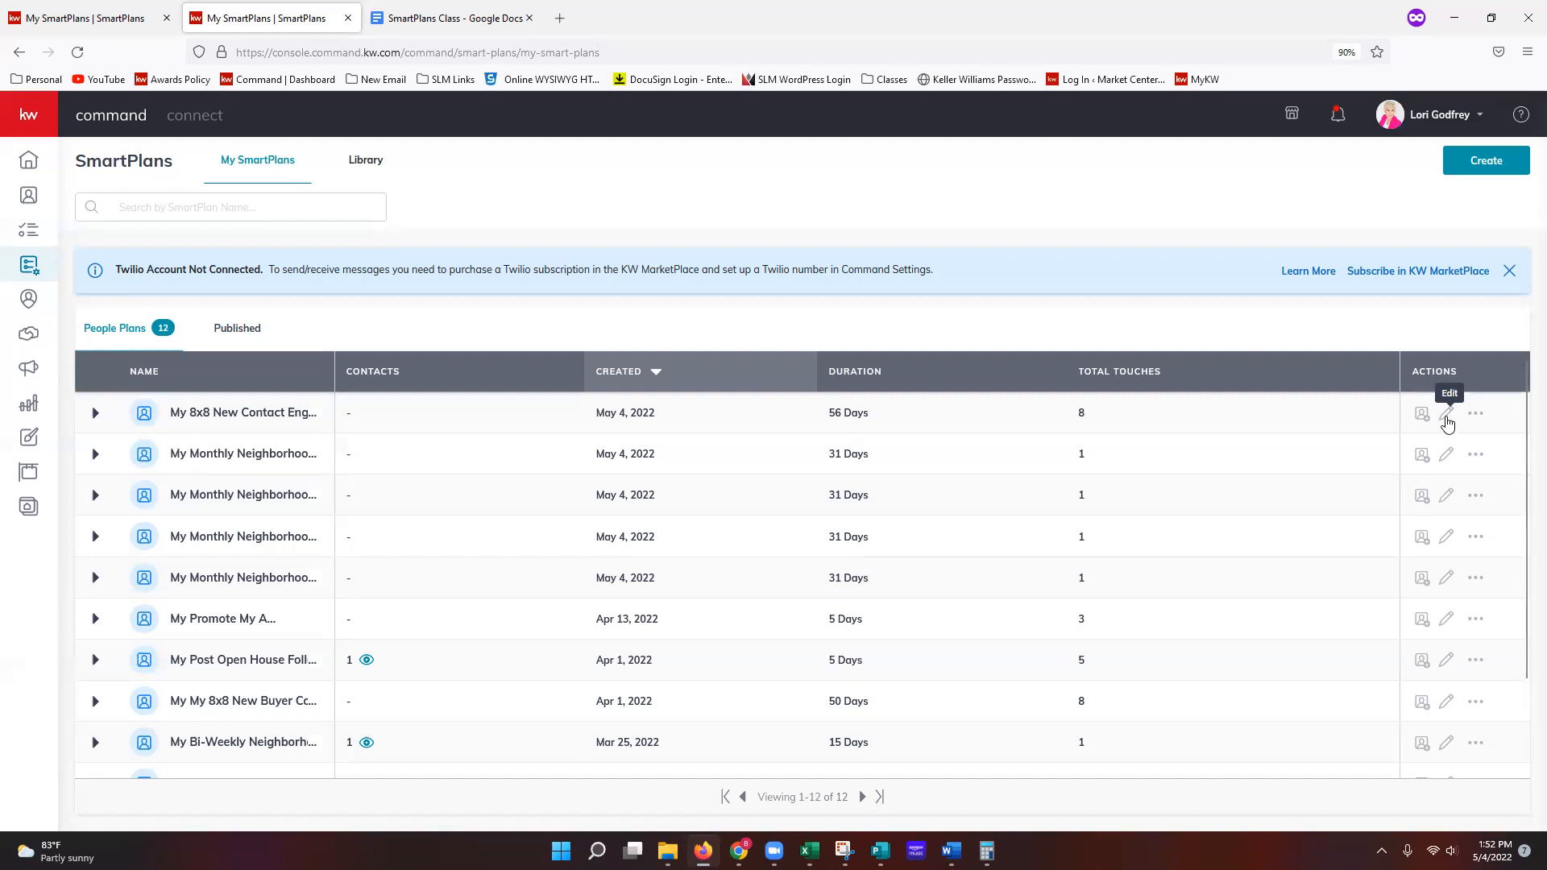
{"action": "left_click", "coordinate": [1447, 415]}
{"action": "left_click", "coordinate": [1448, 419]}
{"action": "left_click", "coordinate": [153, 18]}
Step: Close the outdated SmartPlans browser page
{"action": "left_click", "coordinate": [167, 18]}
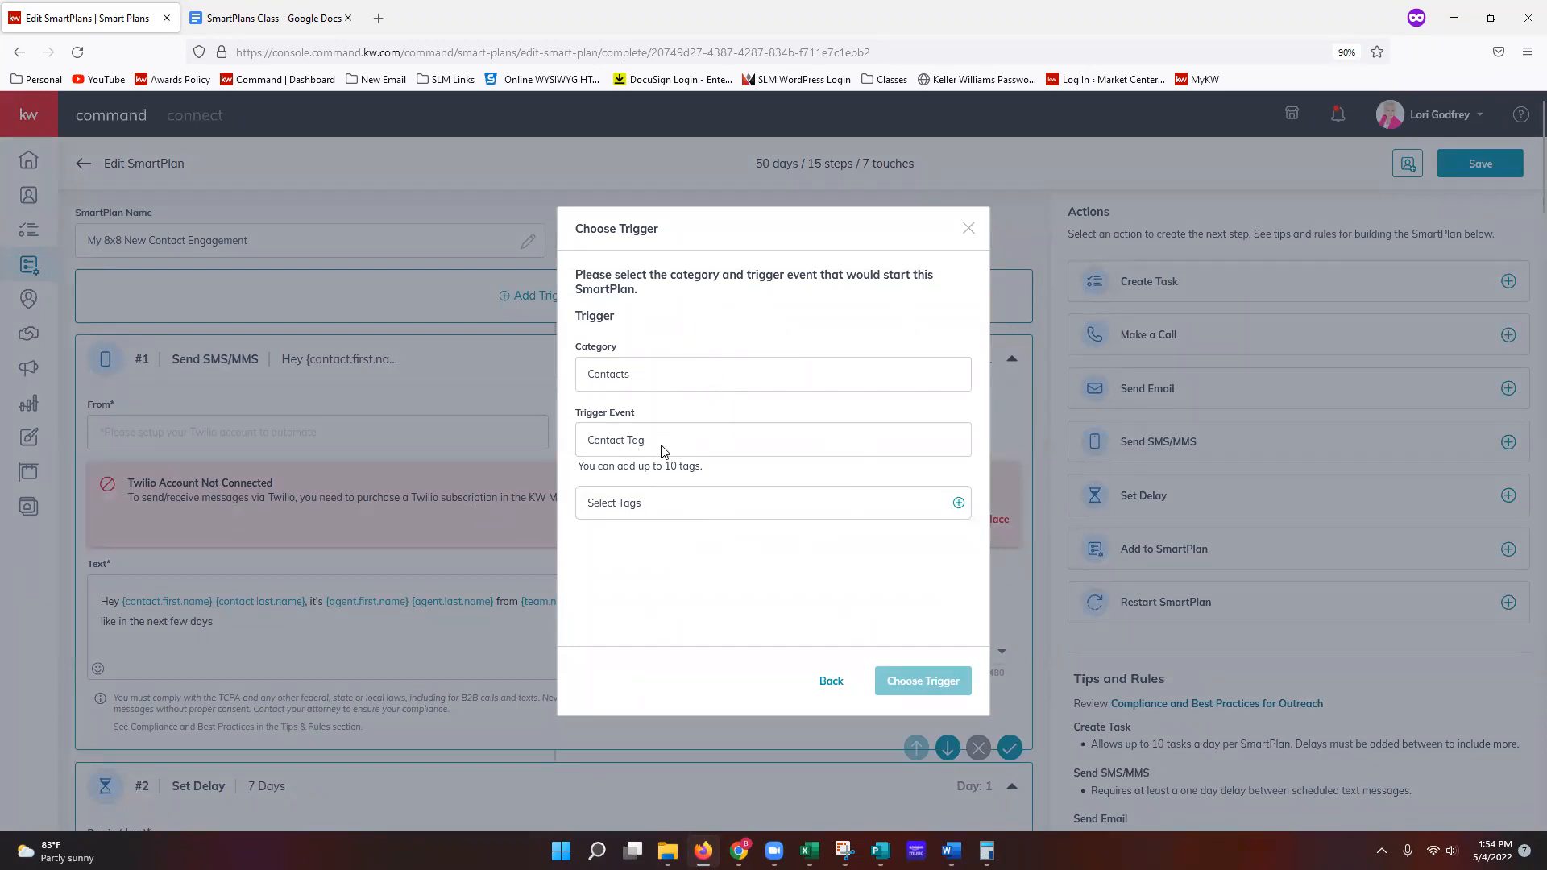
Step: Search tags for 'test', pick Test Contact as the Contact Tag trigger and confirm it
{"action": "left_click", "coordinate": [687, 511]}
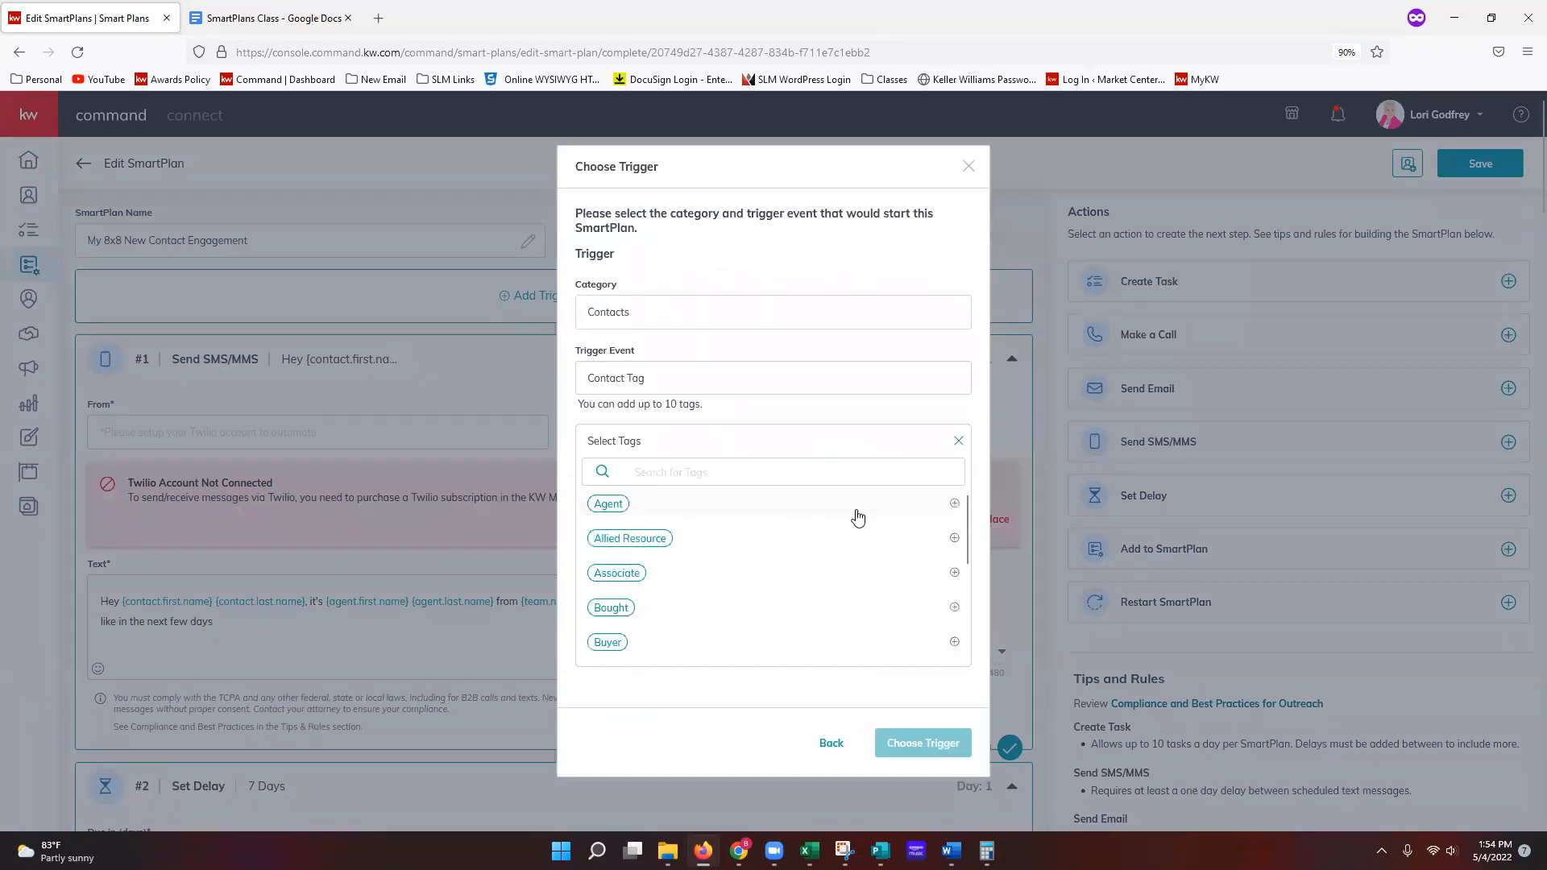
{"action": "left_click", "coordinate": [732, 478]}
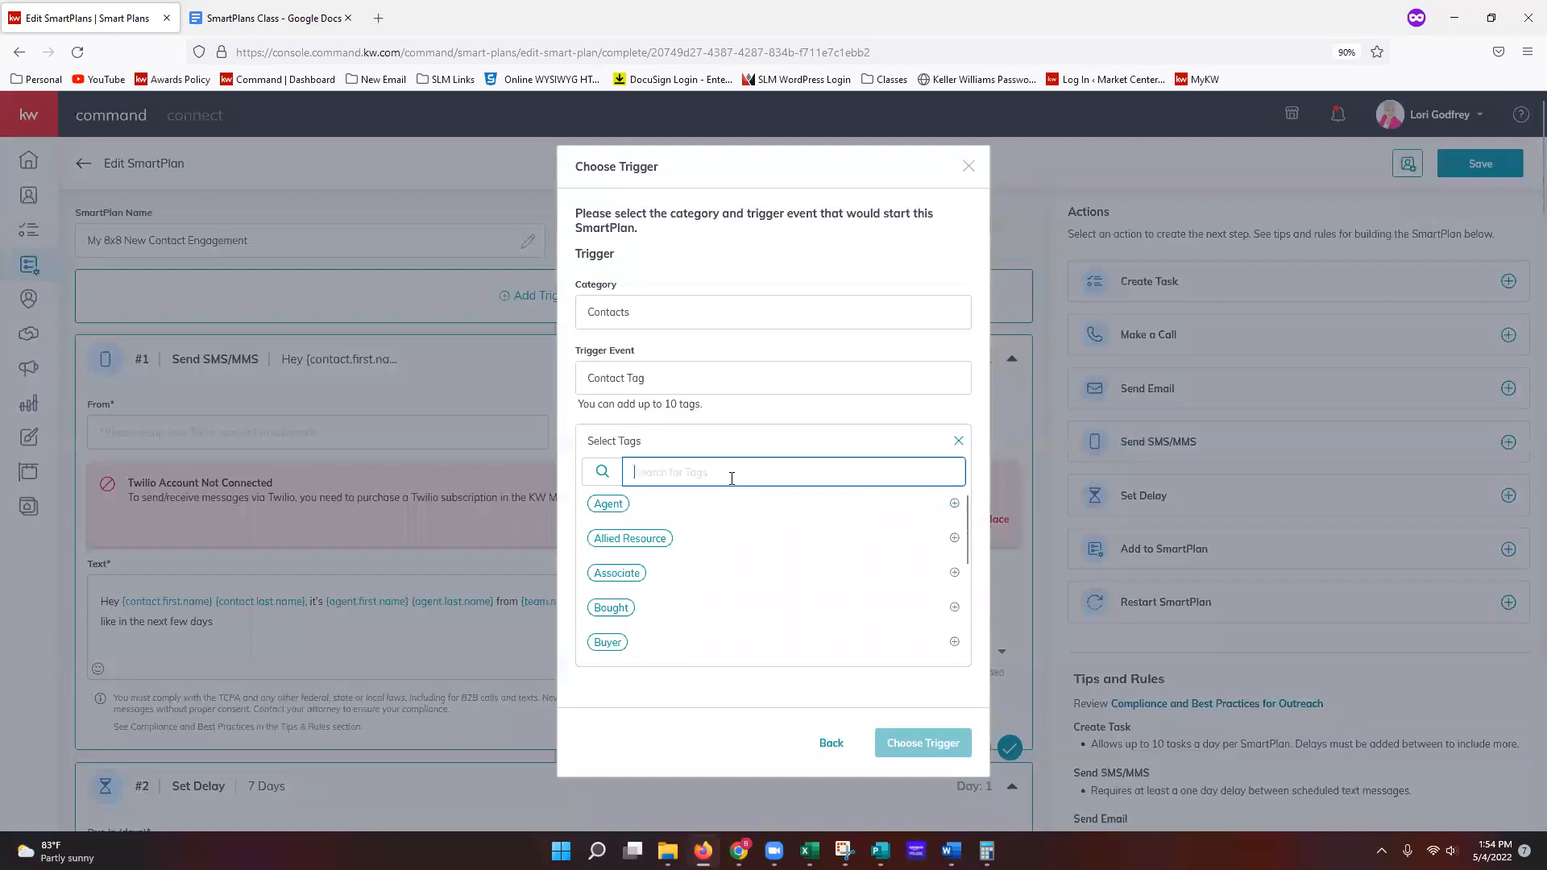
{"action": "type", "text": "test"}
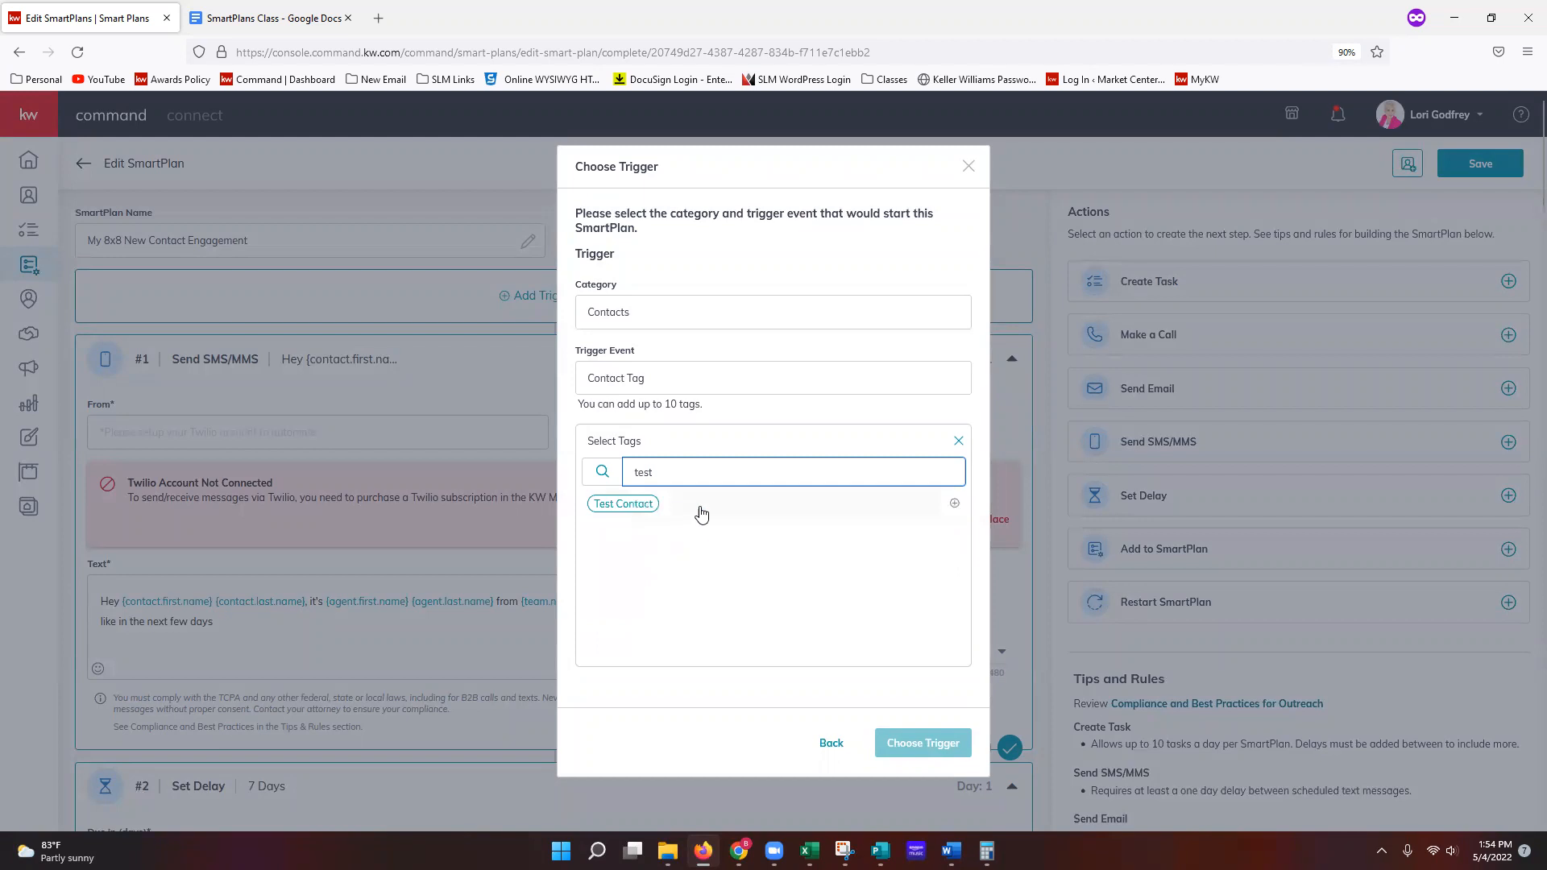
{"action": "left_click", "coordinate": [741, 513]}
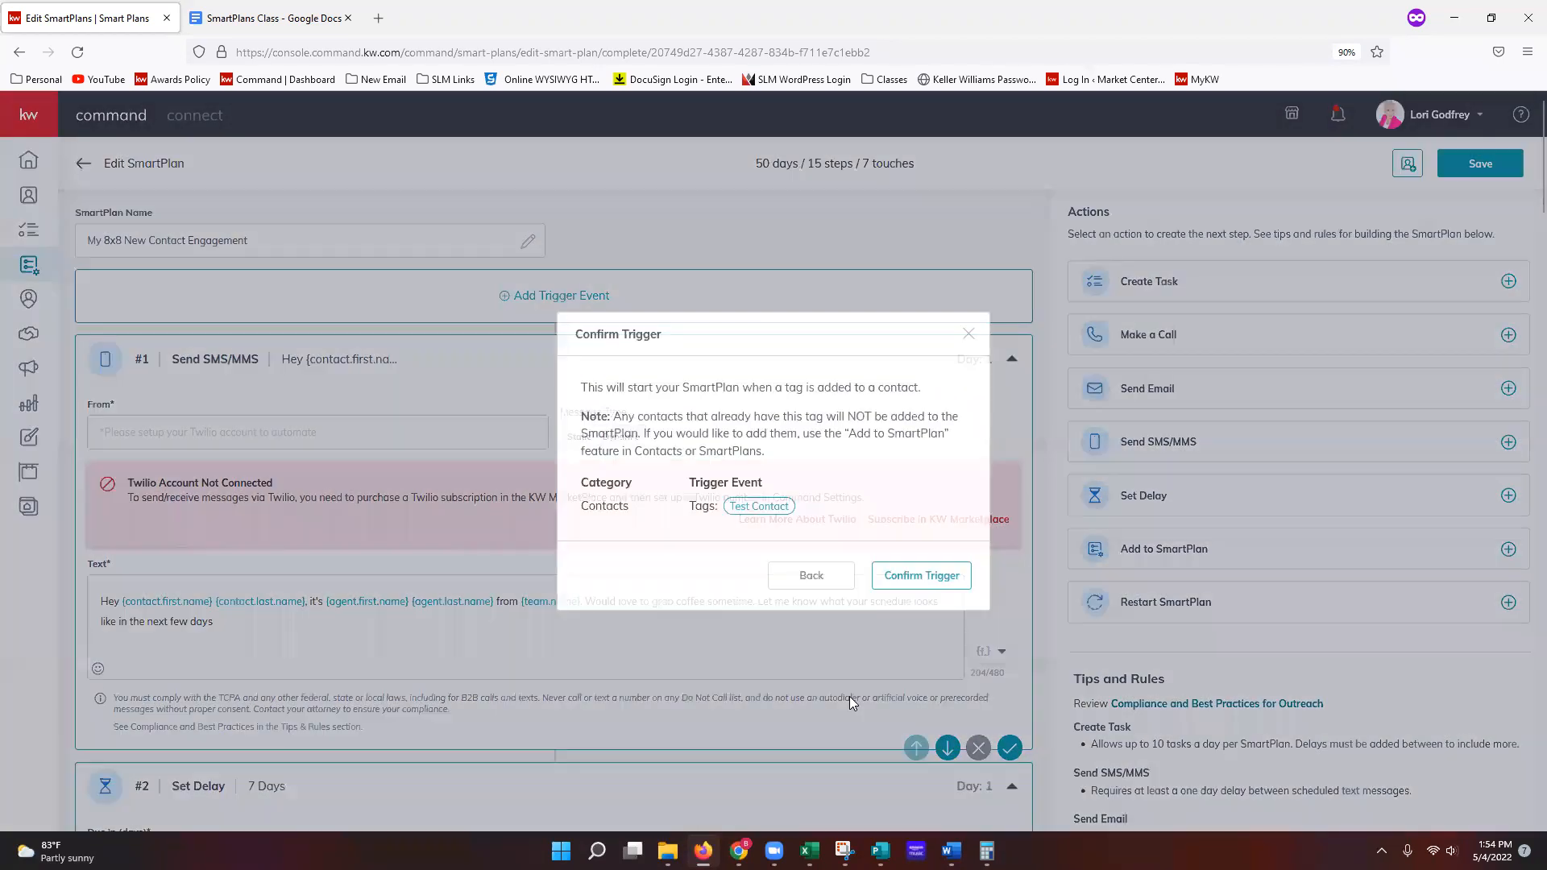
{"action": "left_click", "coordinate": [918, 691]}
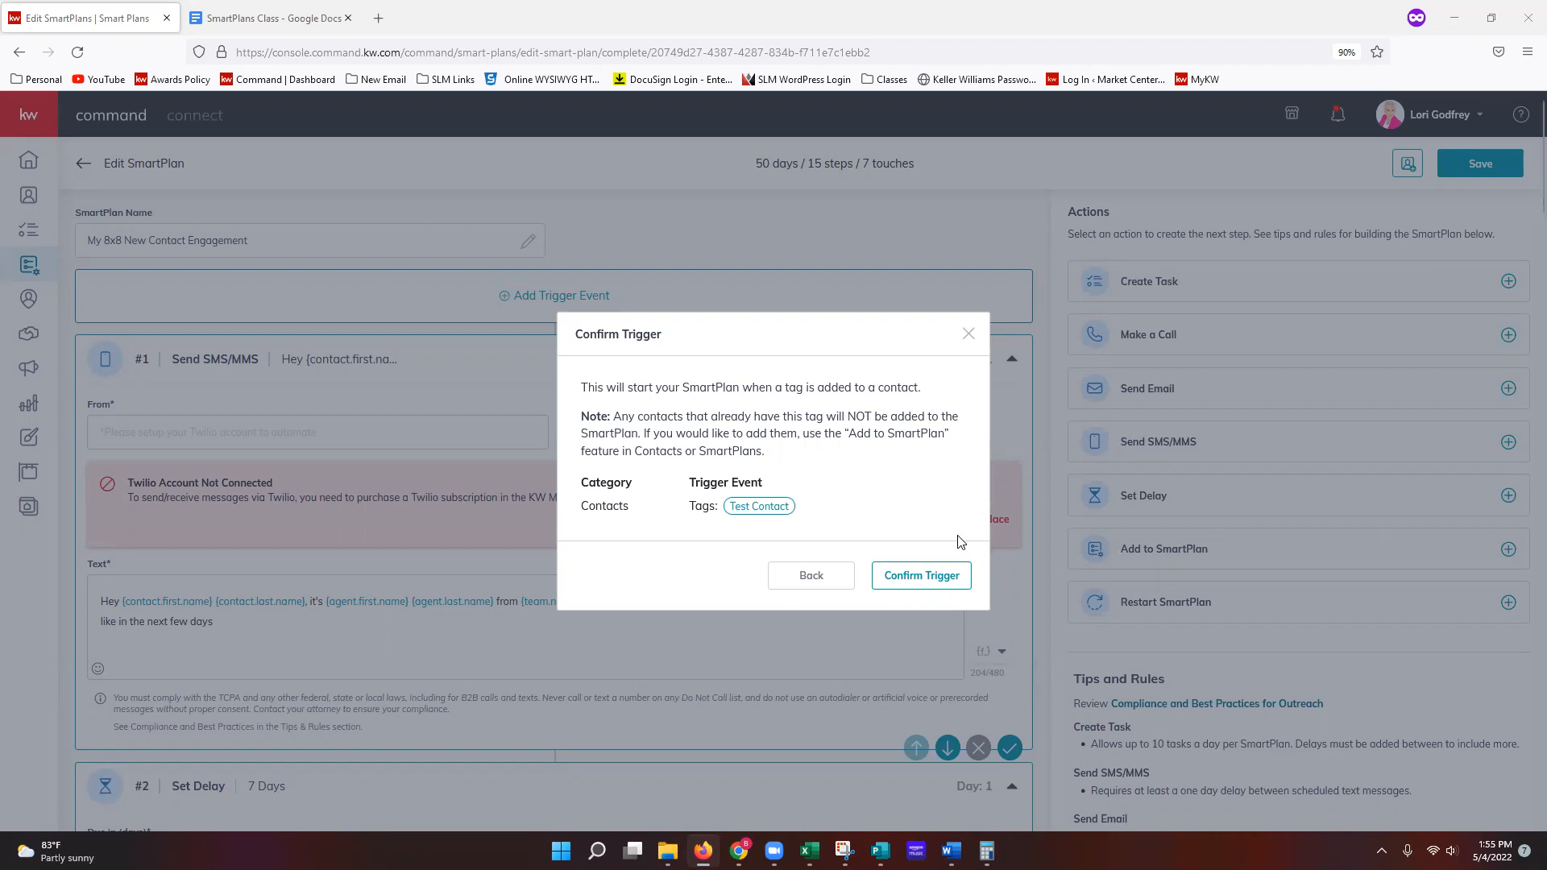
{"action": "left_click", "coordinate": [923, 577]}
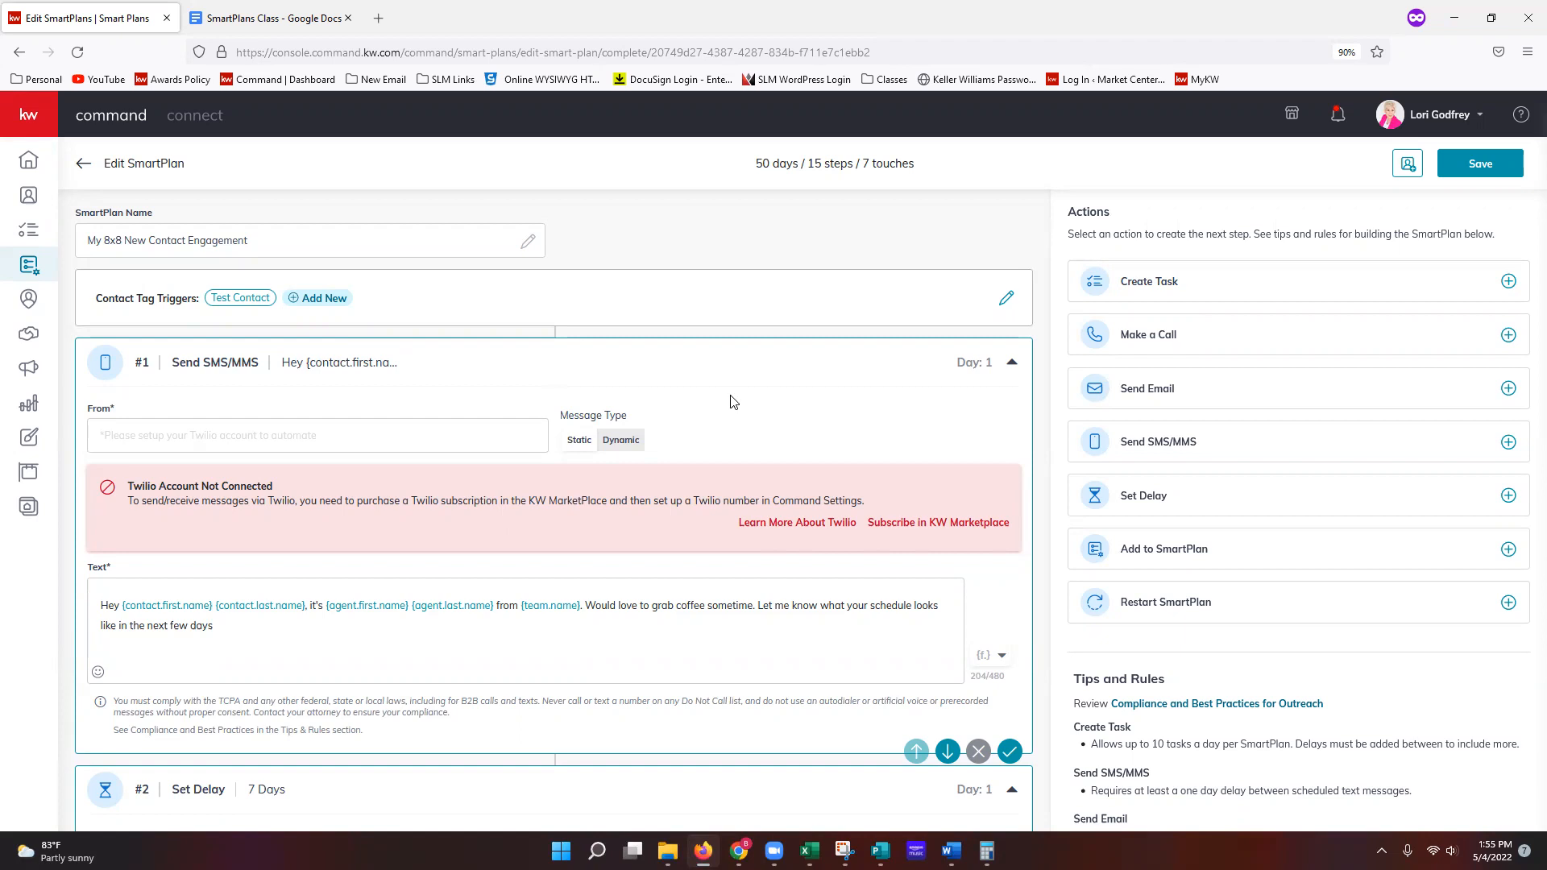
Step: Delete ' from {team.name}' from the opening SMS text so it ends with the agent's name
{"action": "scroll", "coordinate": [754, 399], "scroll_direction": "down", "scroll_amount": 2}
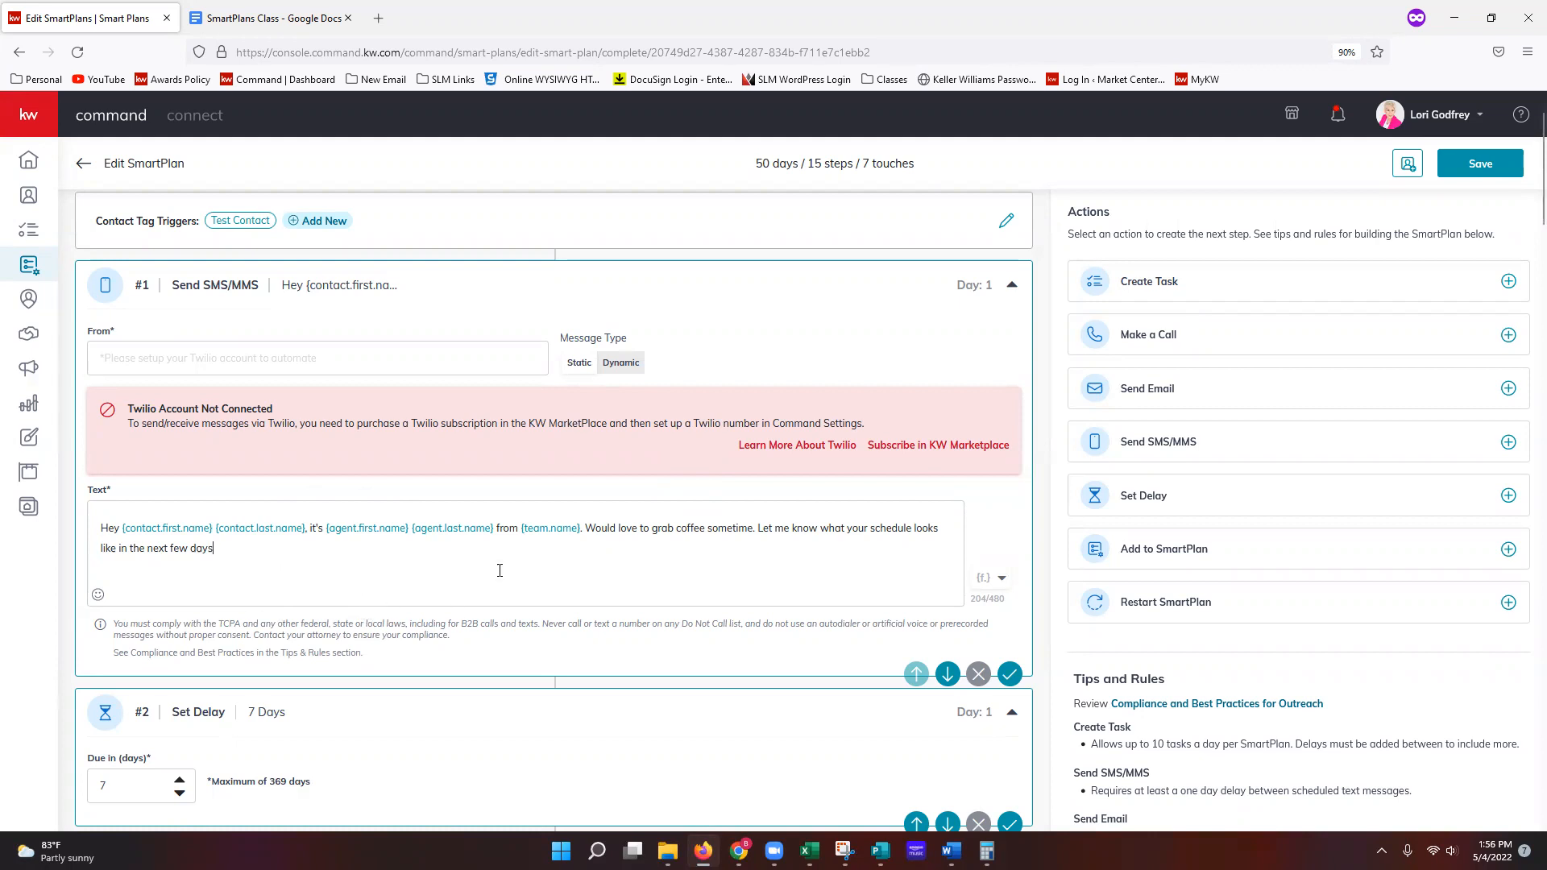
{"action": "left_click", "coordinate": [226, 561]}
{"action": "left_click_drag", "start_coordinate": [494, 529], "coordinate": [580, 528]}
{"action": "key", "text": "BackSpace"}
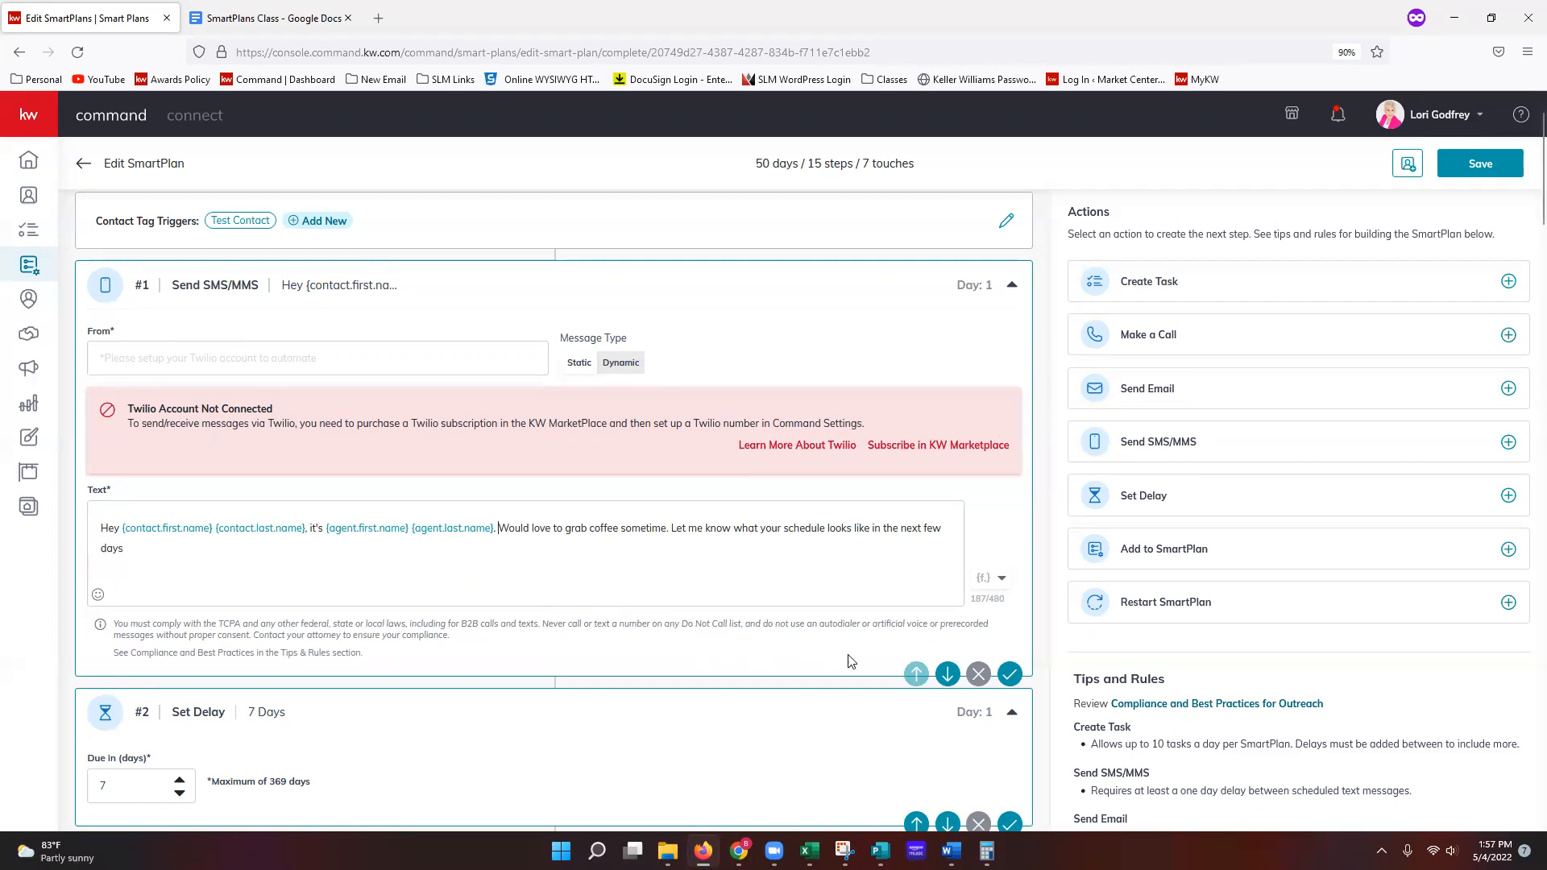
{"action": "left_click", "coordinate": [1009, 675]}
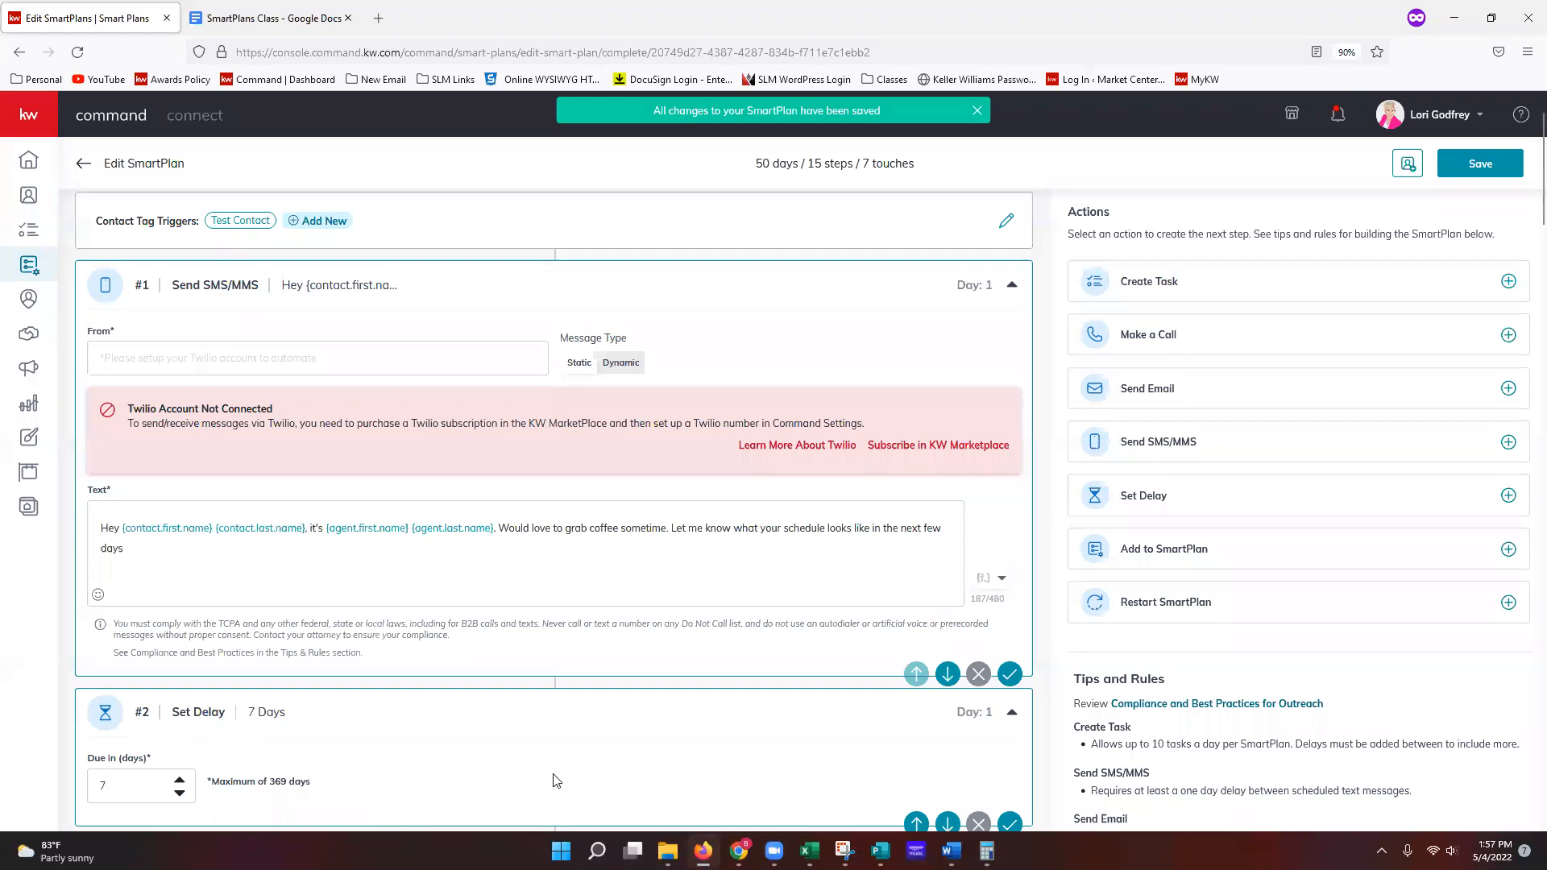
{"action": "scroll", "coordinate": [584, 753], "scroll_direction": "down", "scroll_amount": 4}
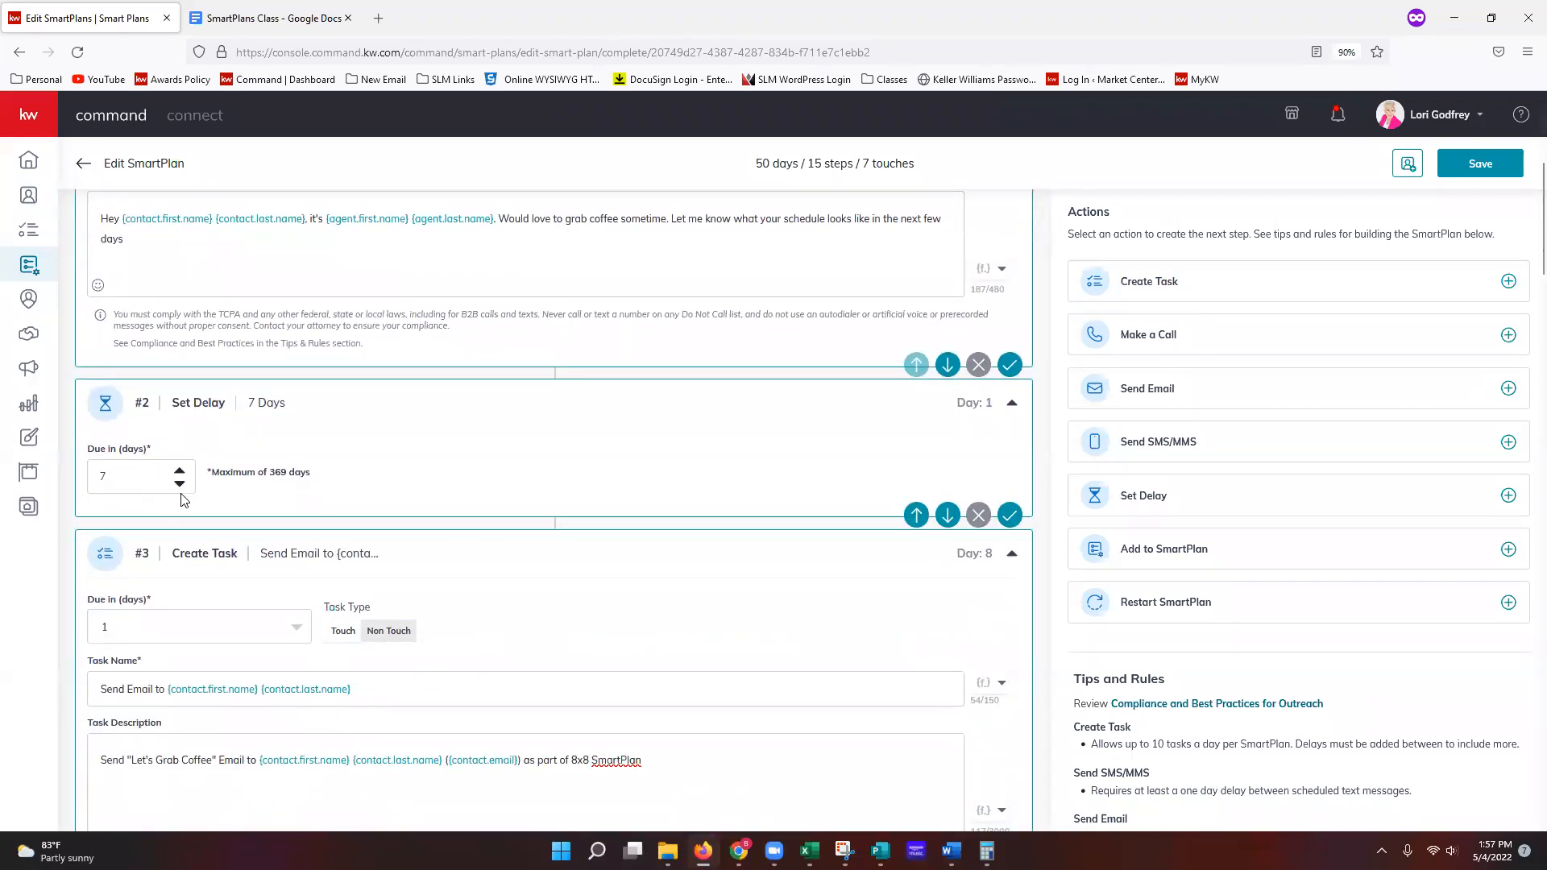
{"action": "left_click", "coordinate": [180, 483]}
{"action": "left_click", "coordinate": [180, 471]}
{"action": "left_click", "coordinate": [180, 471]}
{"action": "scroll", "coordinate": [286, 717], "scroll_direction": "down", "scroll_amount": 3}
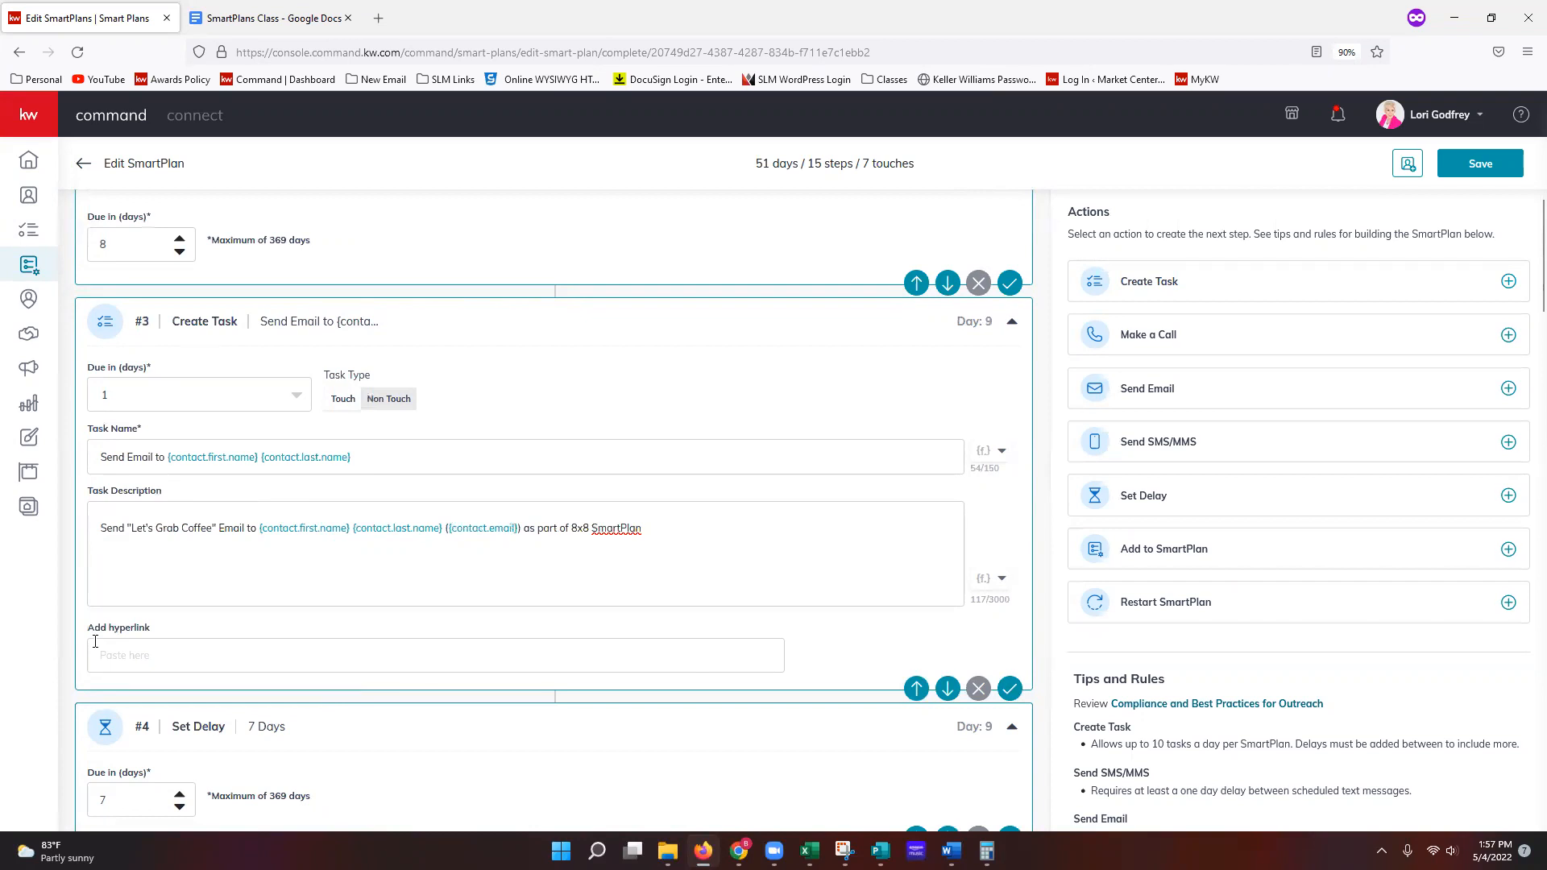
{"action": "scroll", "coordinate": [272, 626], "scroll_direction": "up", "scroll_amount": 5}
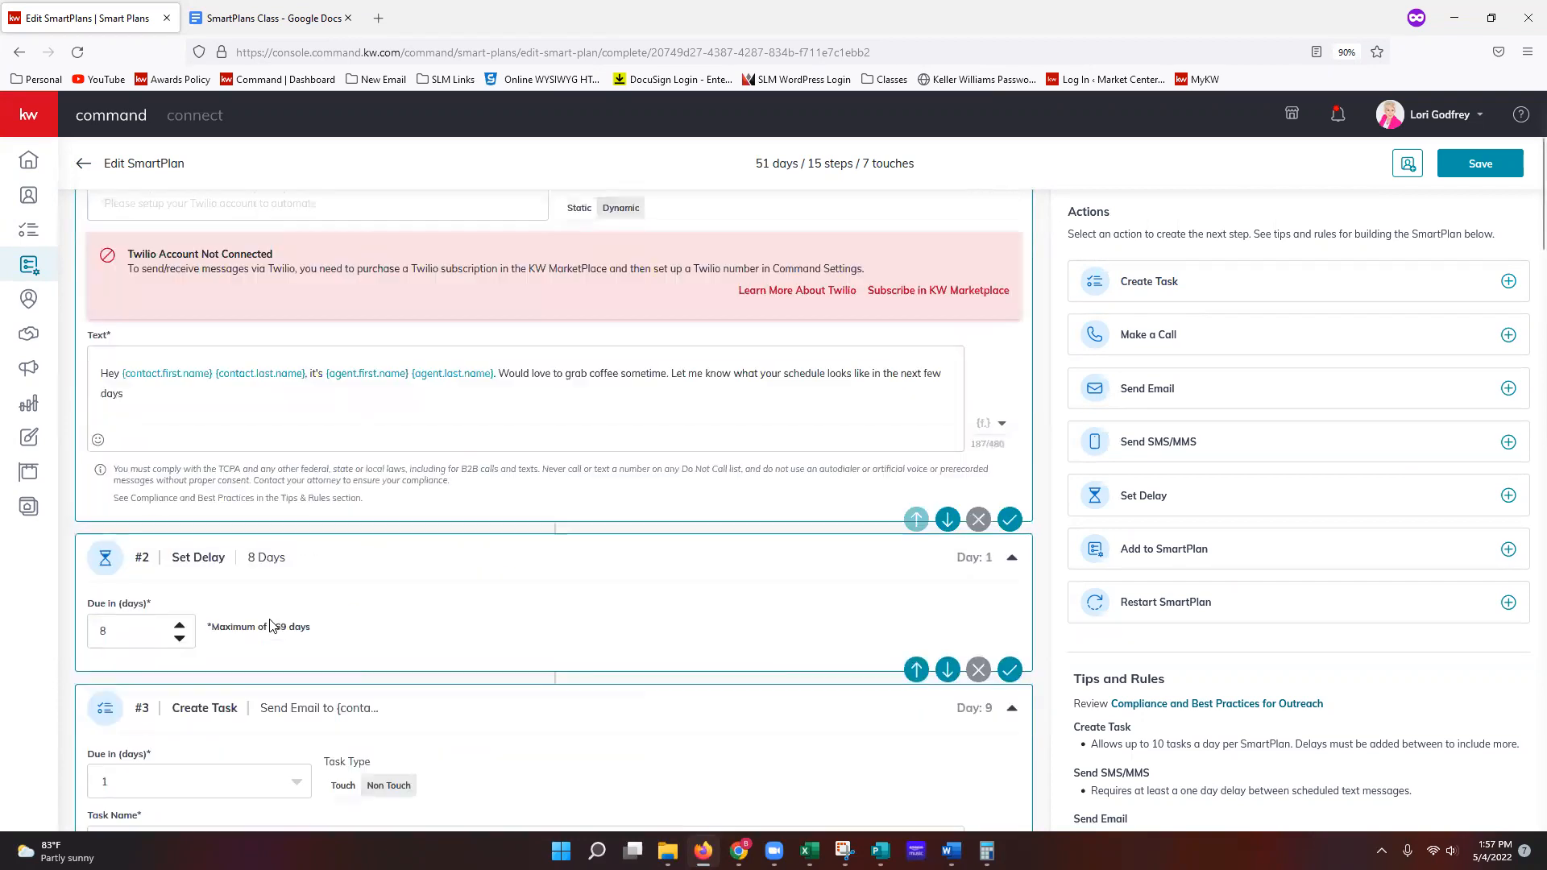
{"action": "scroll", "coordinate": [272, 626], "scroll_direction": "up", "scroll_amount": 3}
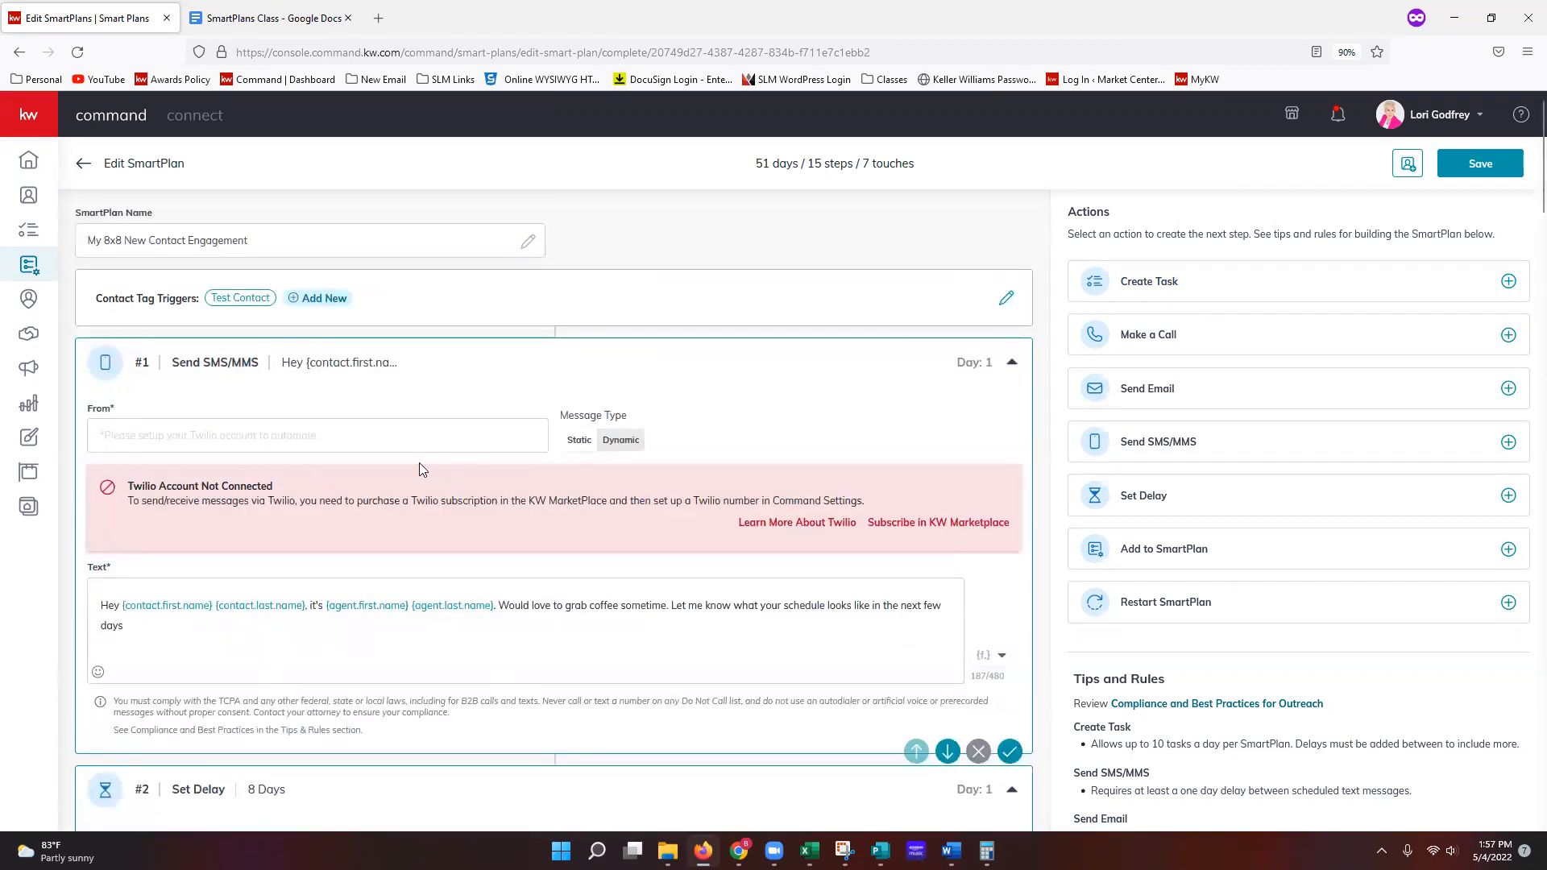
{"action": "scroll", "coordinate": [382, 683], "scroll_direction": "down", "scroll_amount": 5}
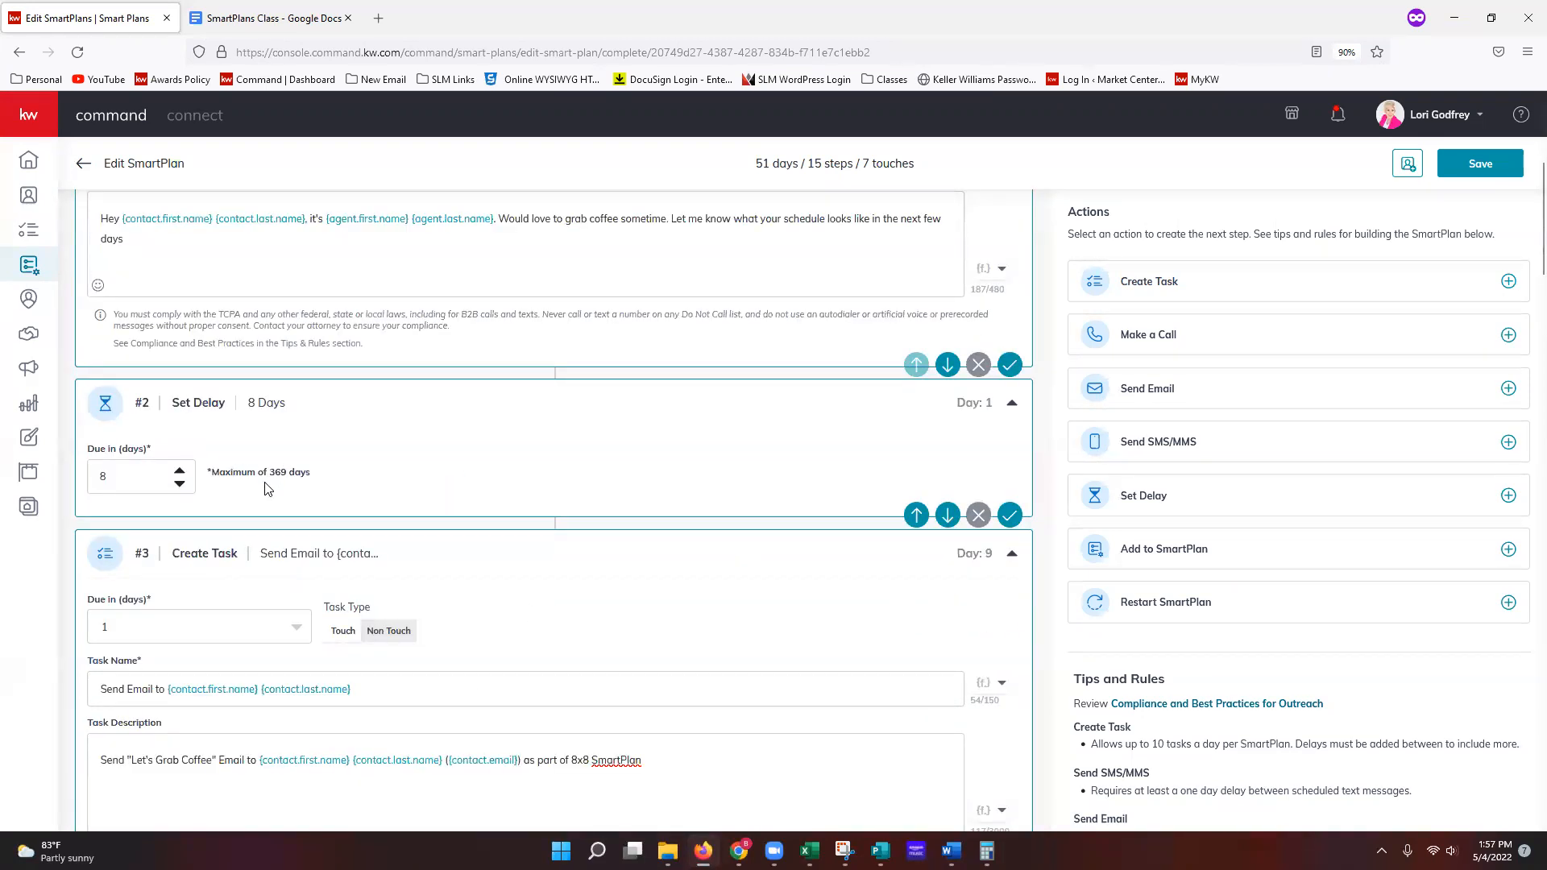
{"action": "scroll", "coordinate": [270, 500], "scroll_direction": "down", "scroll_amount": 3}
{"action": "scroll", "coordinate": [270, 499], "scroll_direction": "down", "scroll_amount": 1}
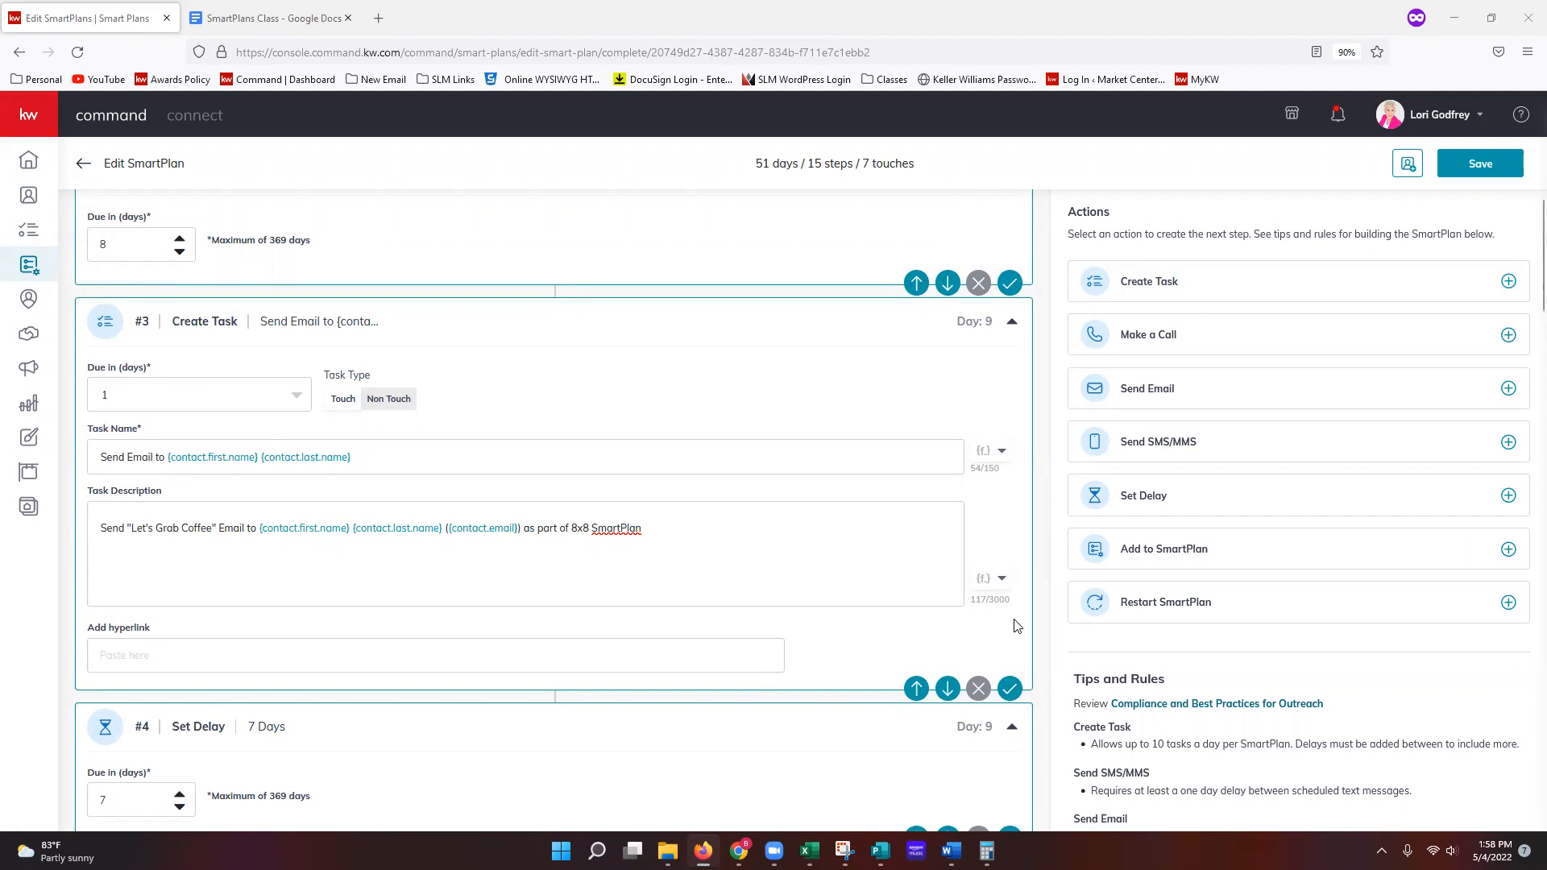
{"action": "scroll", "coordinate": [1017, 626], "scroll_direction": "down", "scroll_amount": 3}
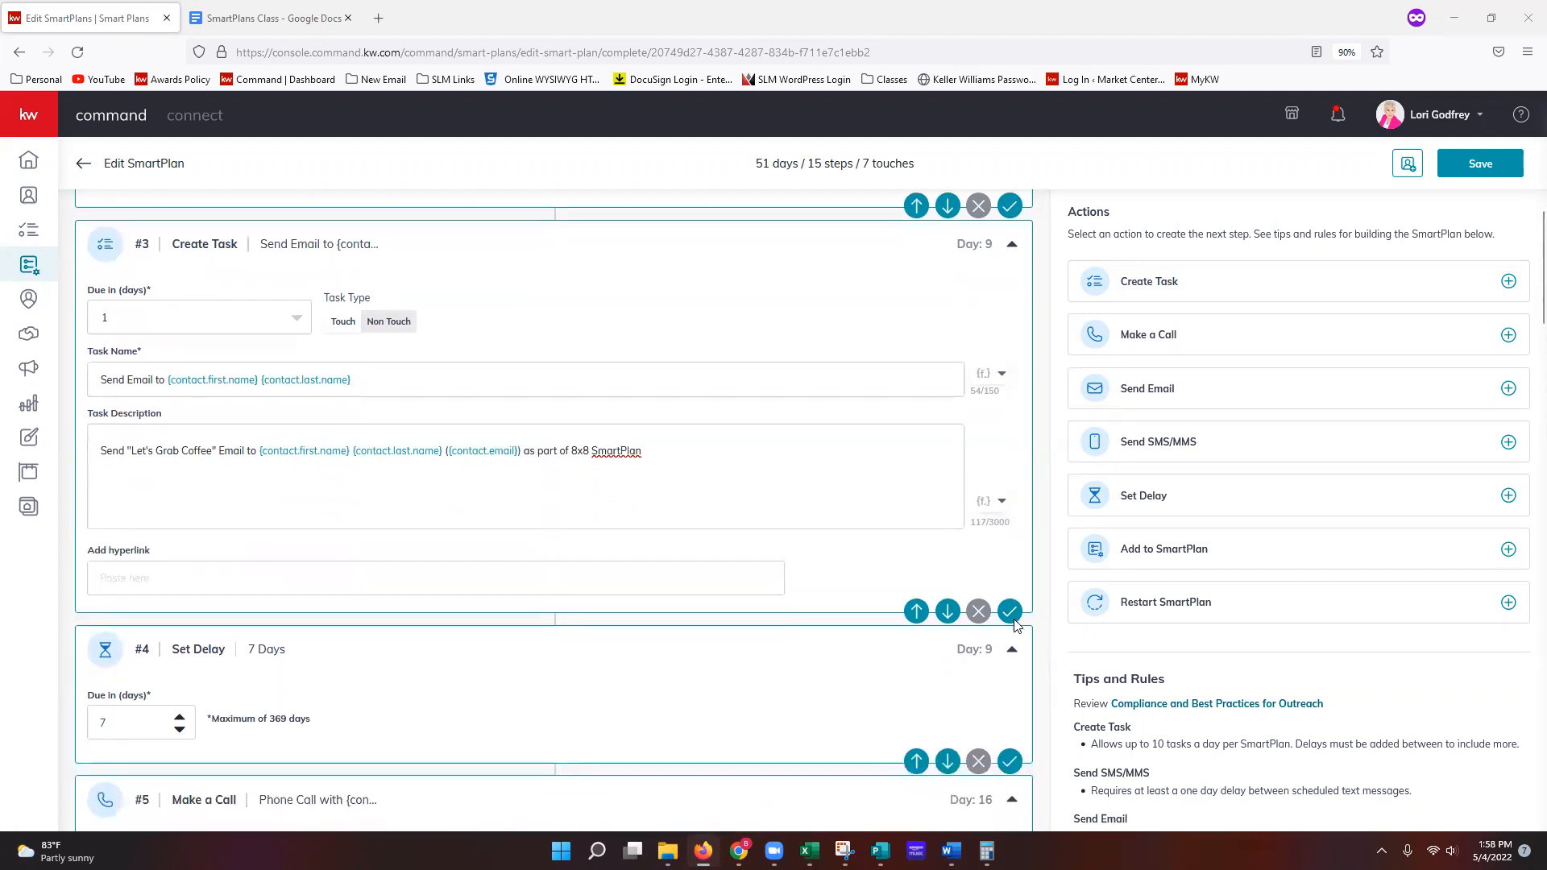
{"action": "scroll", "coordinate": [991, 633], "scroll_direction": "down", "scroll_amount": 1}
{"action": "scroll", "coordinate": [988, 636], "scroll_direction": "down", "scroll_amount": 4}
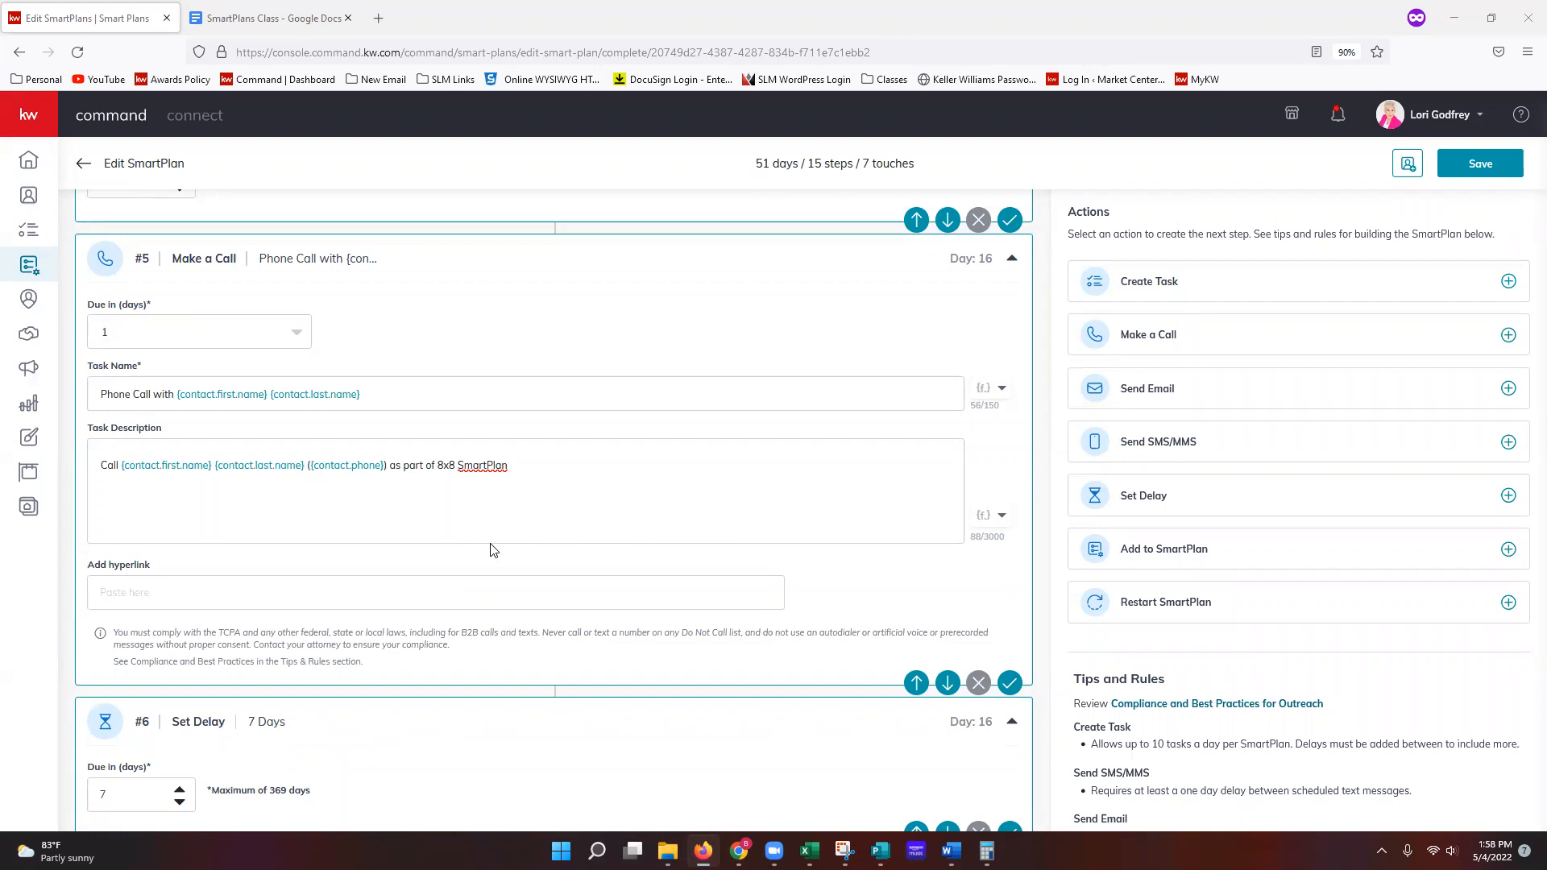
{"action": "scroll", "coordinate": [493, 551], "scroll_direction": "down", "scroll_amount": 5}
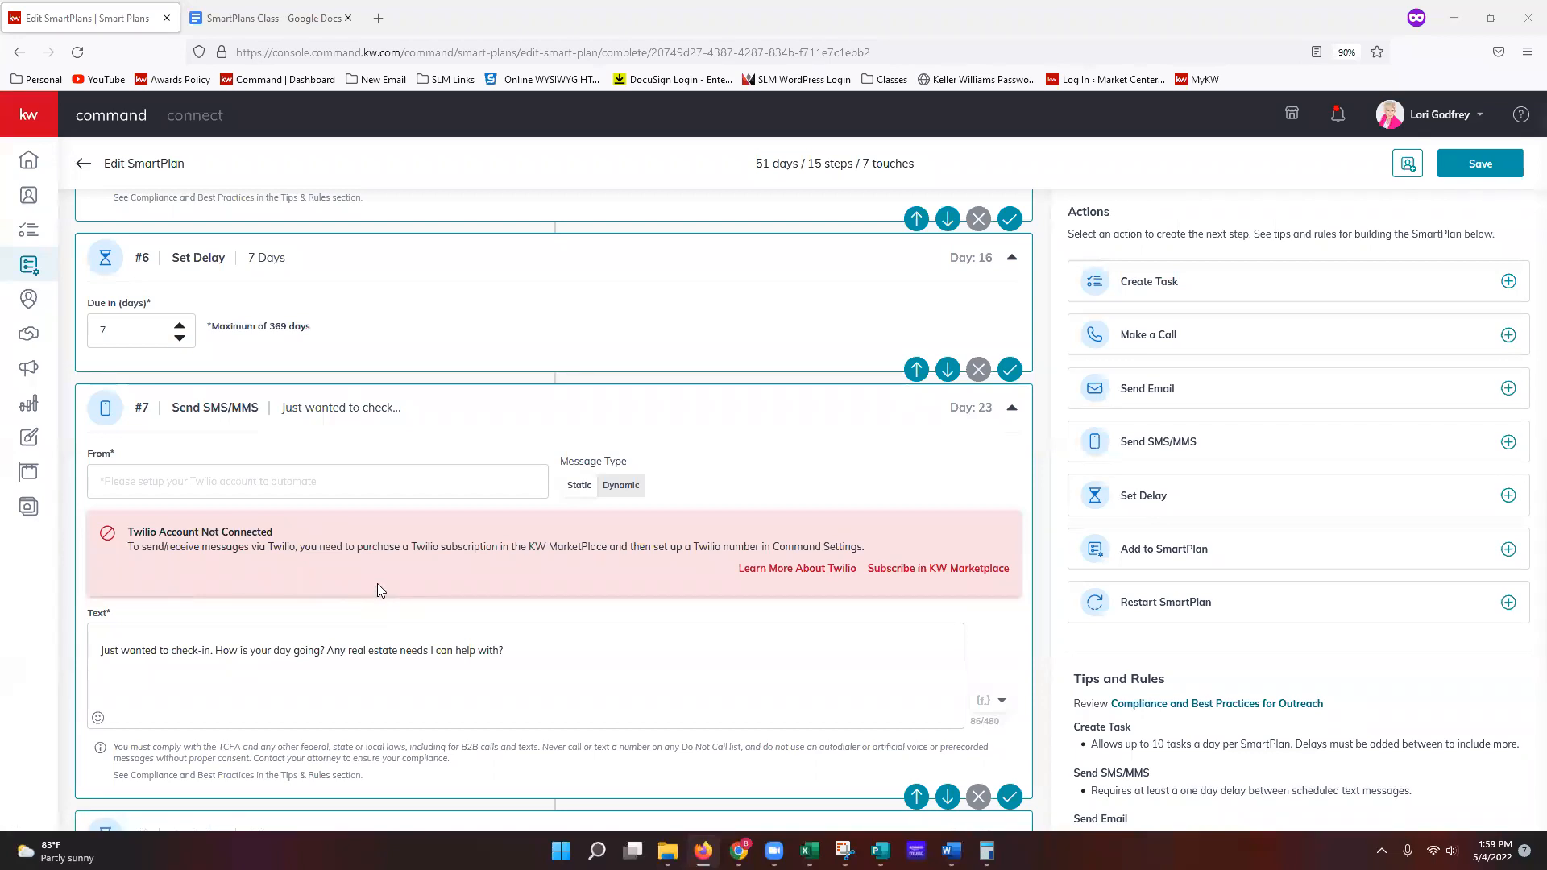
{"action": "scroll", "coordinate": [377, 583], "scroll_direction": "down", "scroll_amount": 2}
{"action": "scroll", "coordinate": [380, 590], "scroll_direction": "down", "scroll_amount": 3}
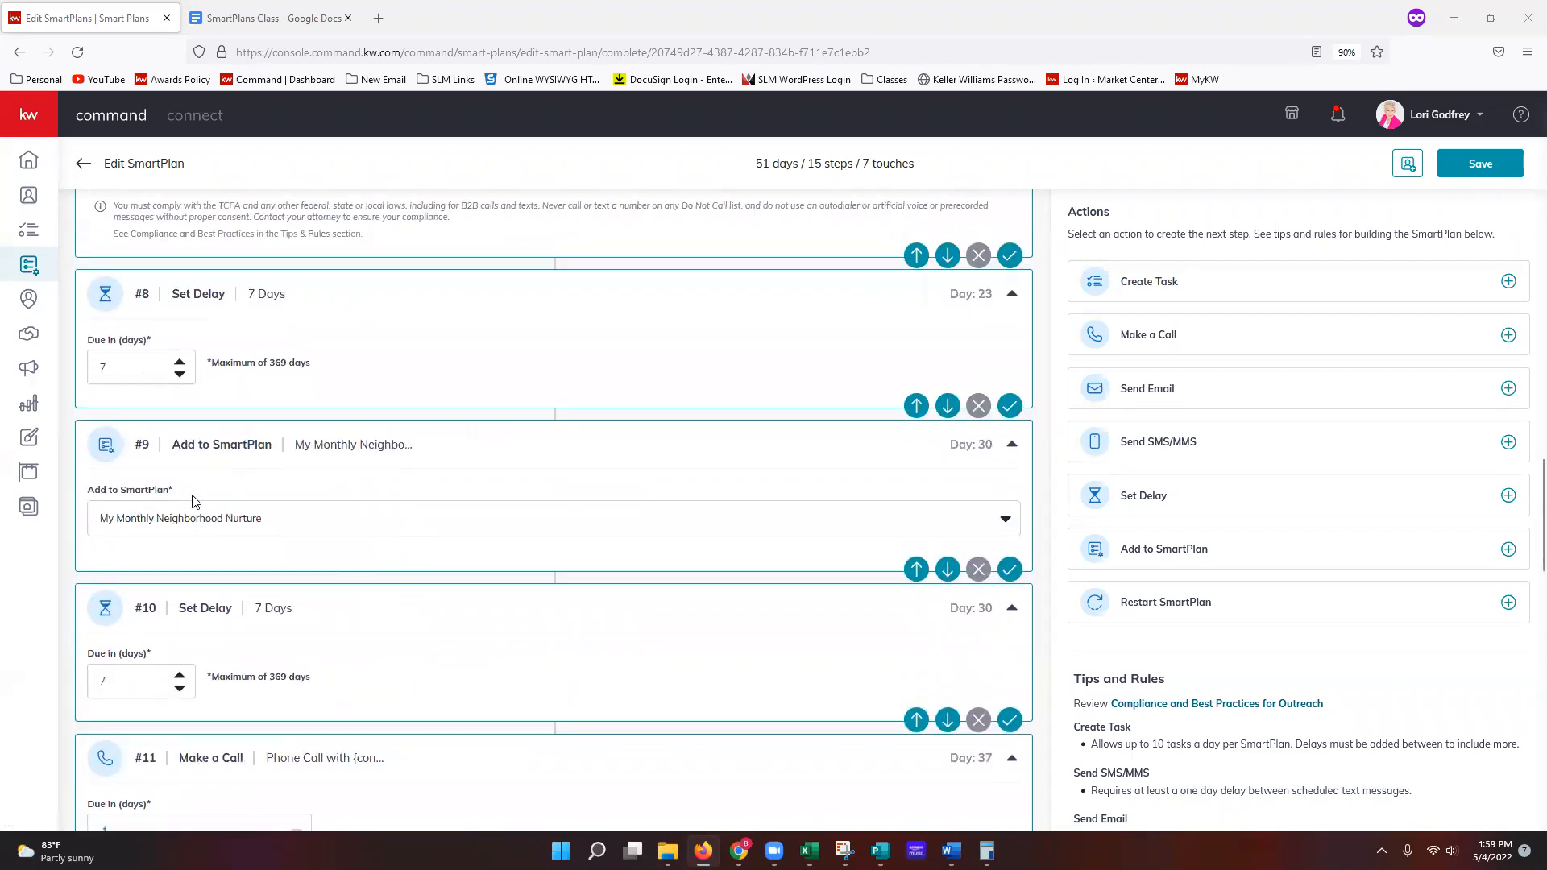
{"action": "left_click", "coordinate": [387, 528]}
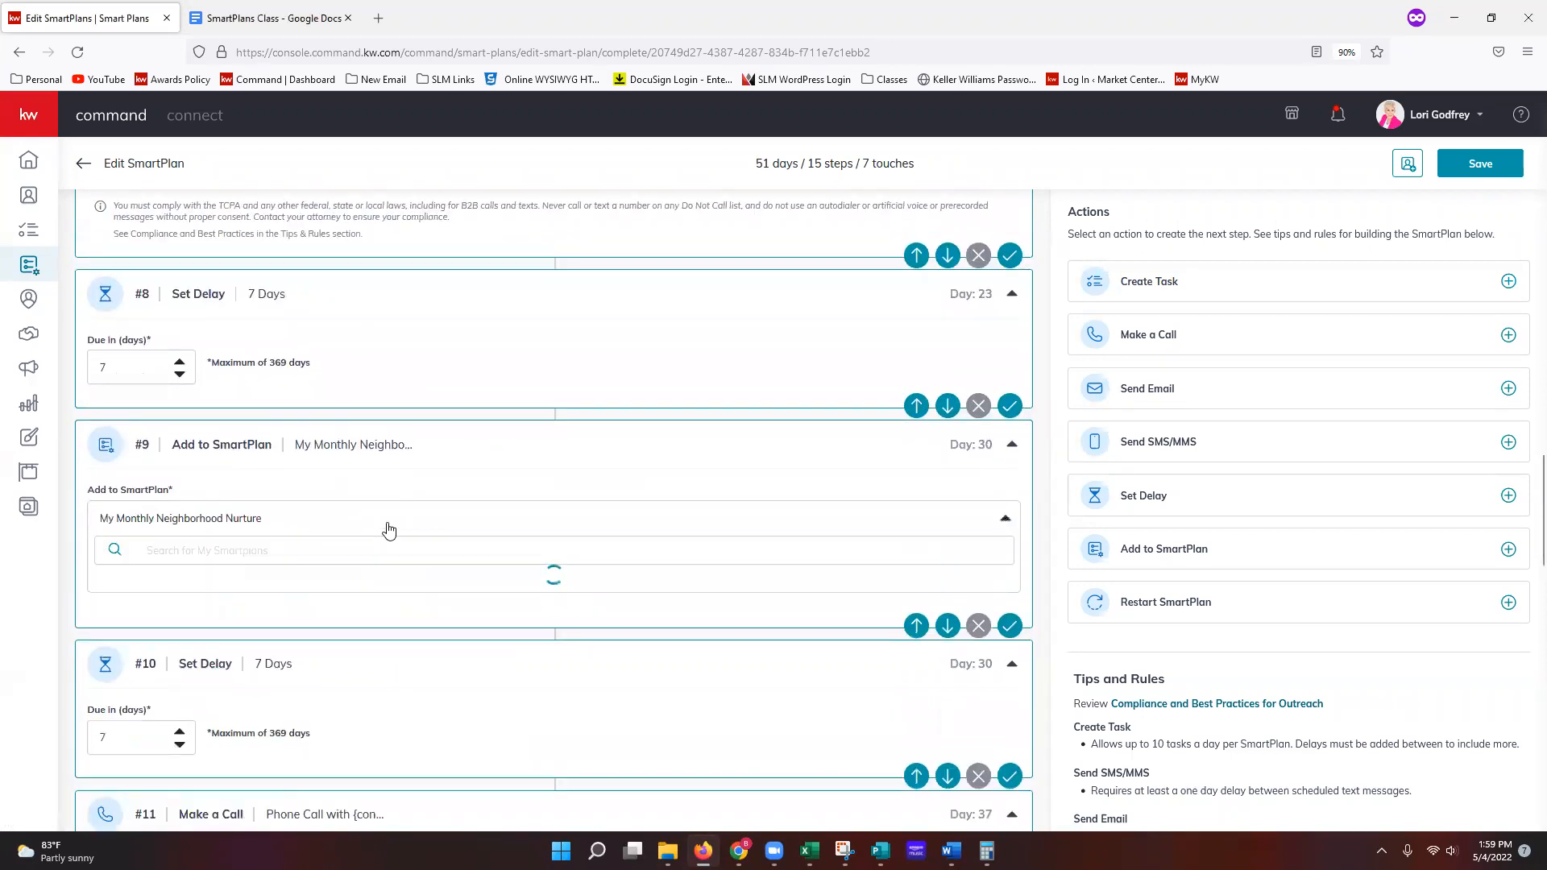
{"action": "scroll", "coordinate": [303, 588], "scroll_direction": "down", "scroll_amount": 3}
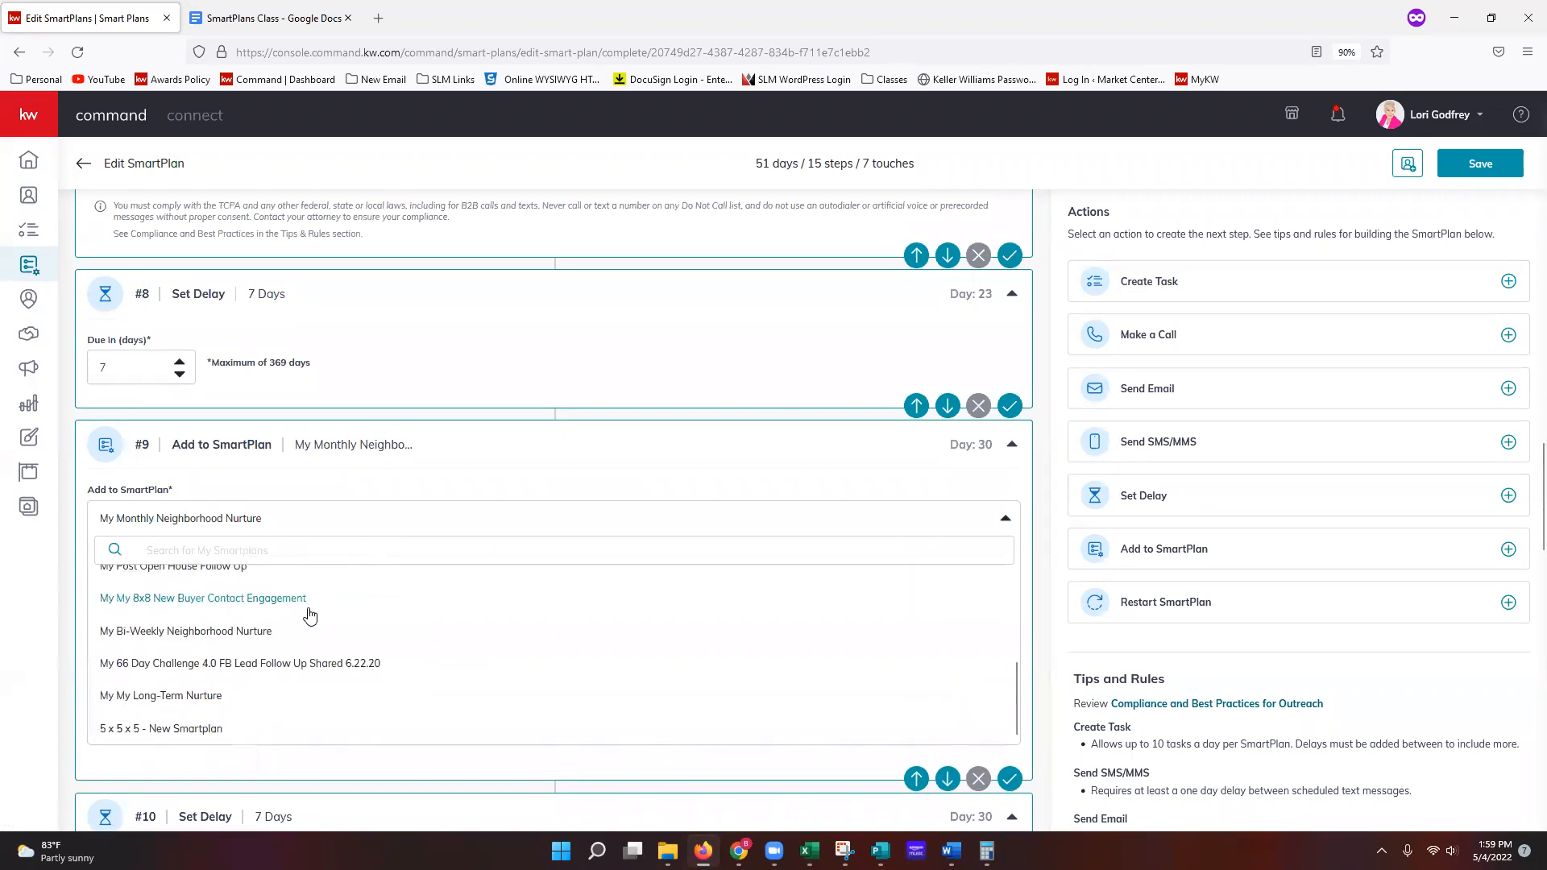
{"action": "scroll", "coordinate": [250, 639], "scroll_direction": "up", "scroll_amount": 4}
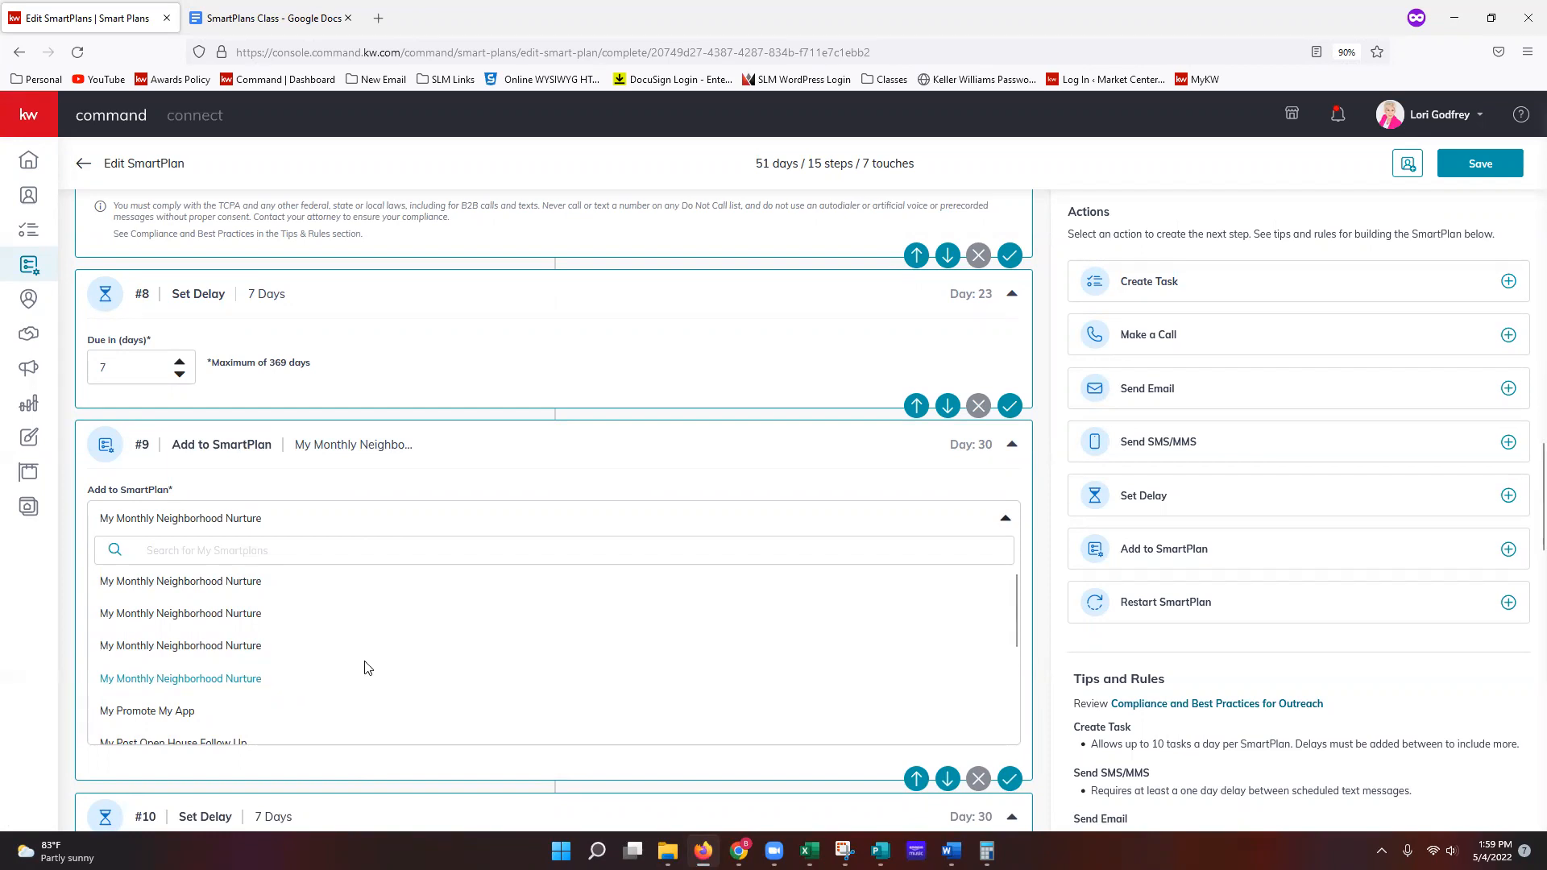
{"action": "left_click", "coordinate": [532, 514]}
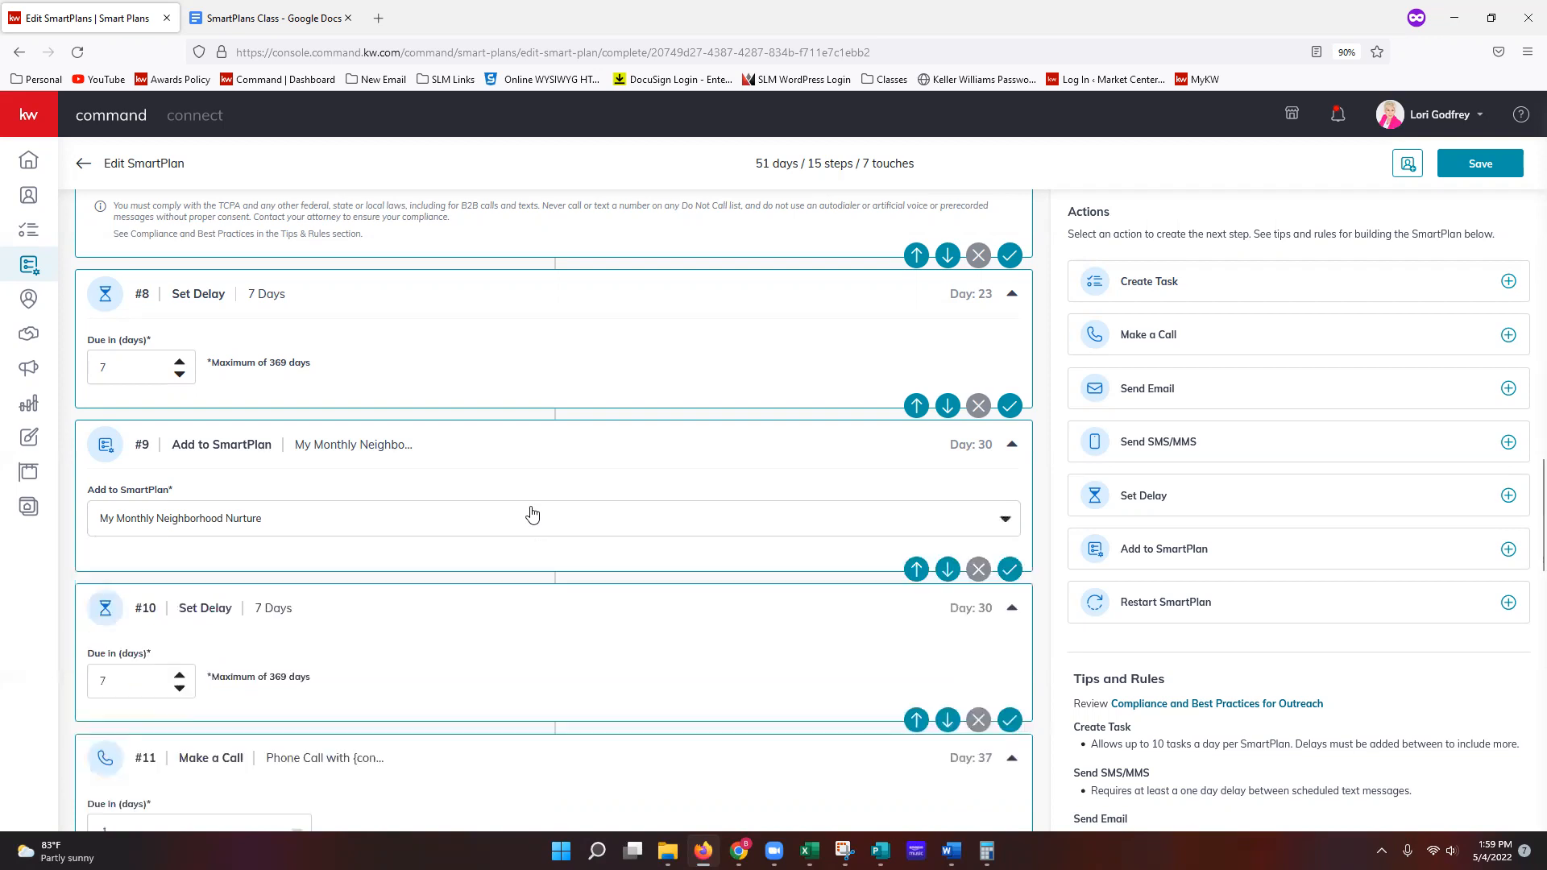
{"action": "scroll", "coordinate": [435, 656], "scroll_direction": "down", "scroll_amount": 5}
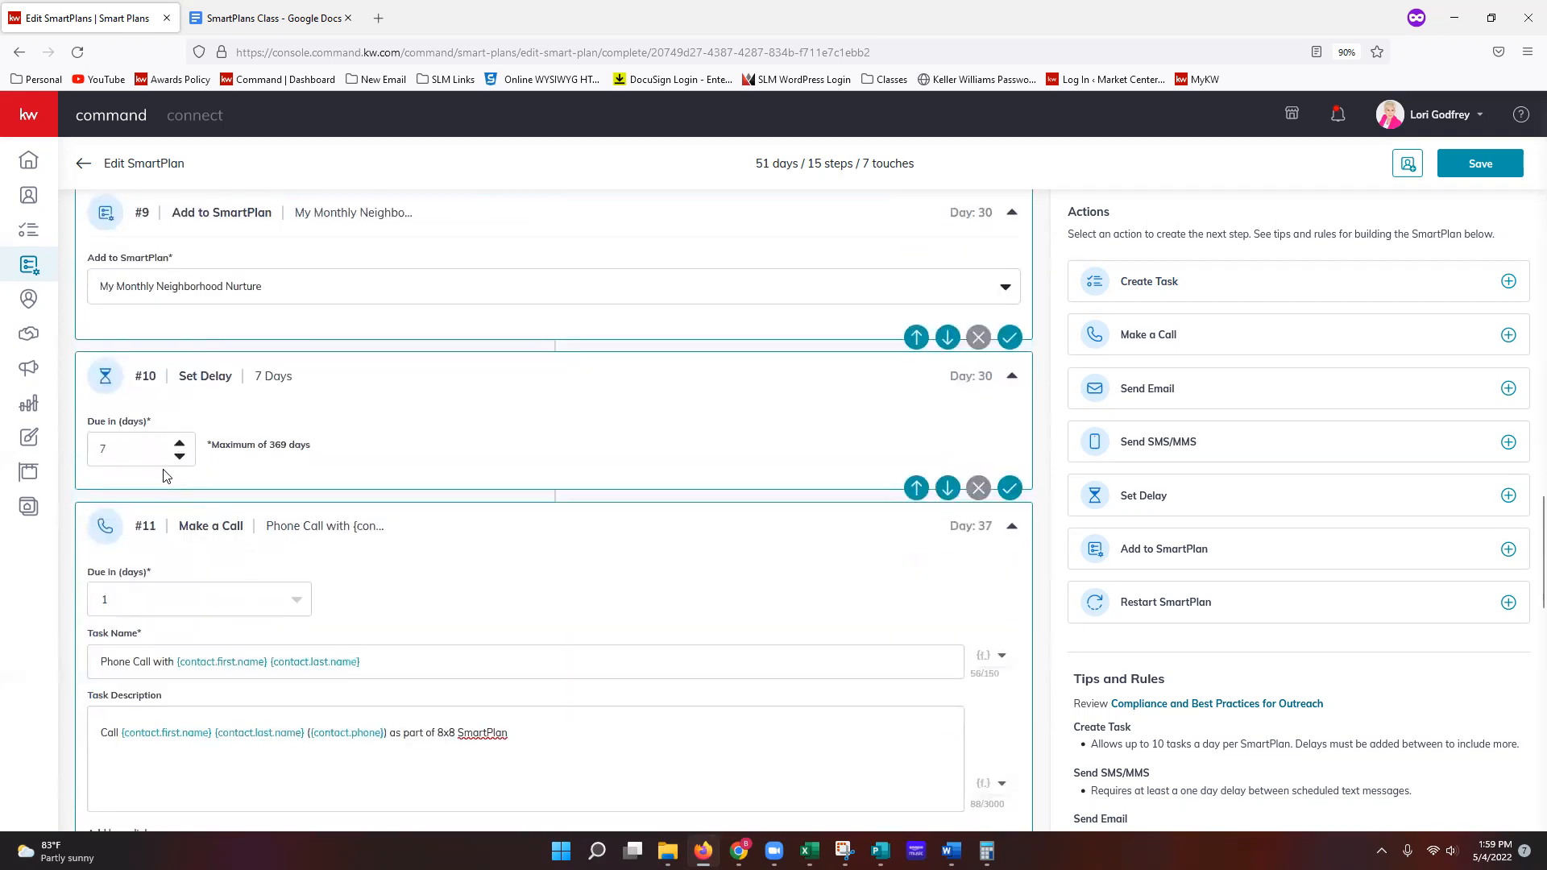
{"action": "scroll", "coordinate": [214, 616], "scroll_direction": "down", "scroll_amount": 2}
{"action": "scroll", "coordinate": [216, 618], "scroll_direction": "down", "scroll_amount": 7}
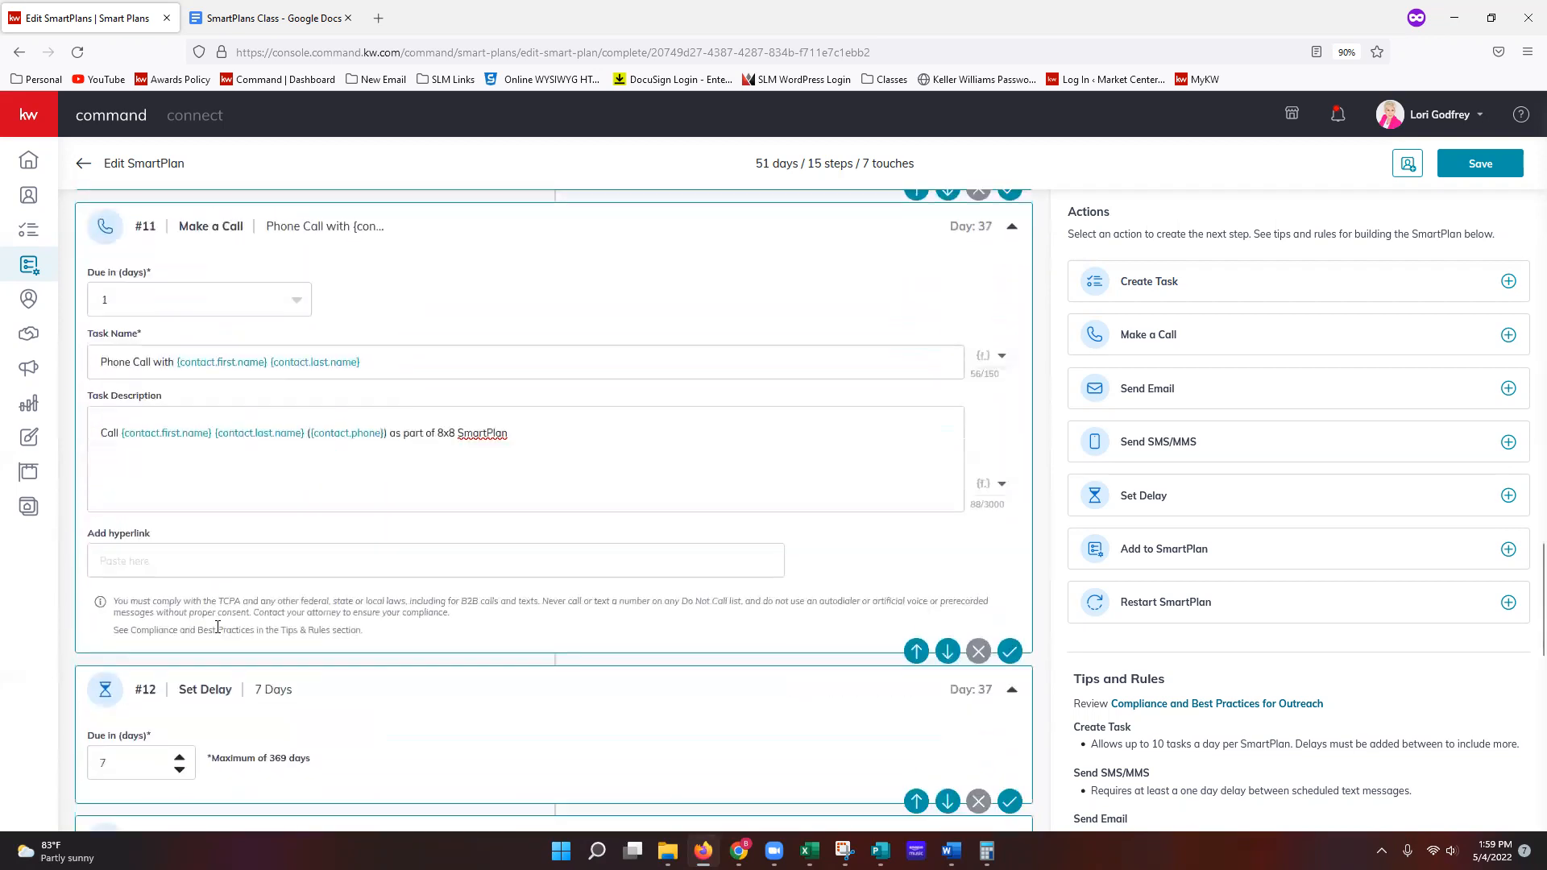
{"action": "scroll", "coordinate": [322, 641], "scroll_direction": "down", "scroll_amount": 8}
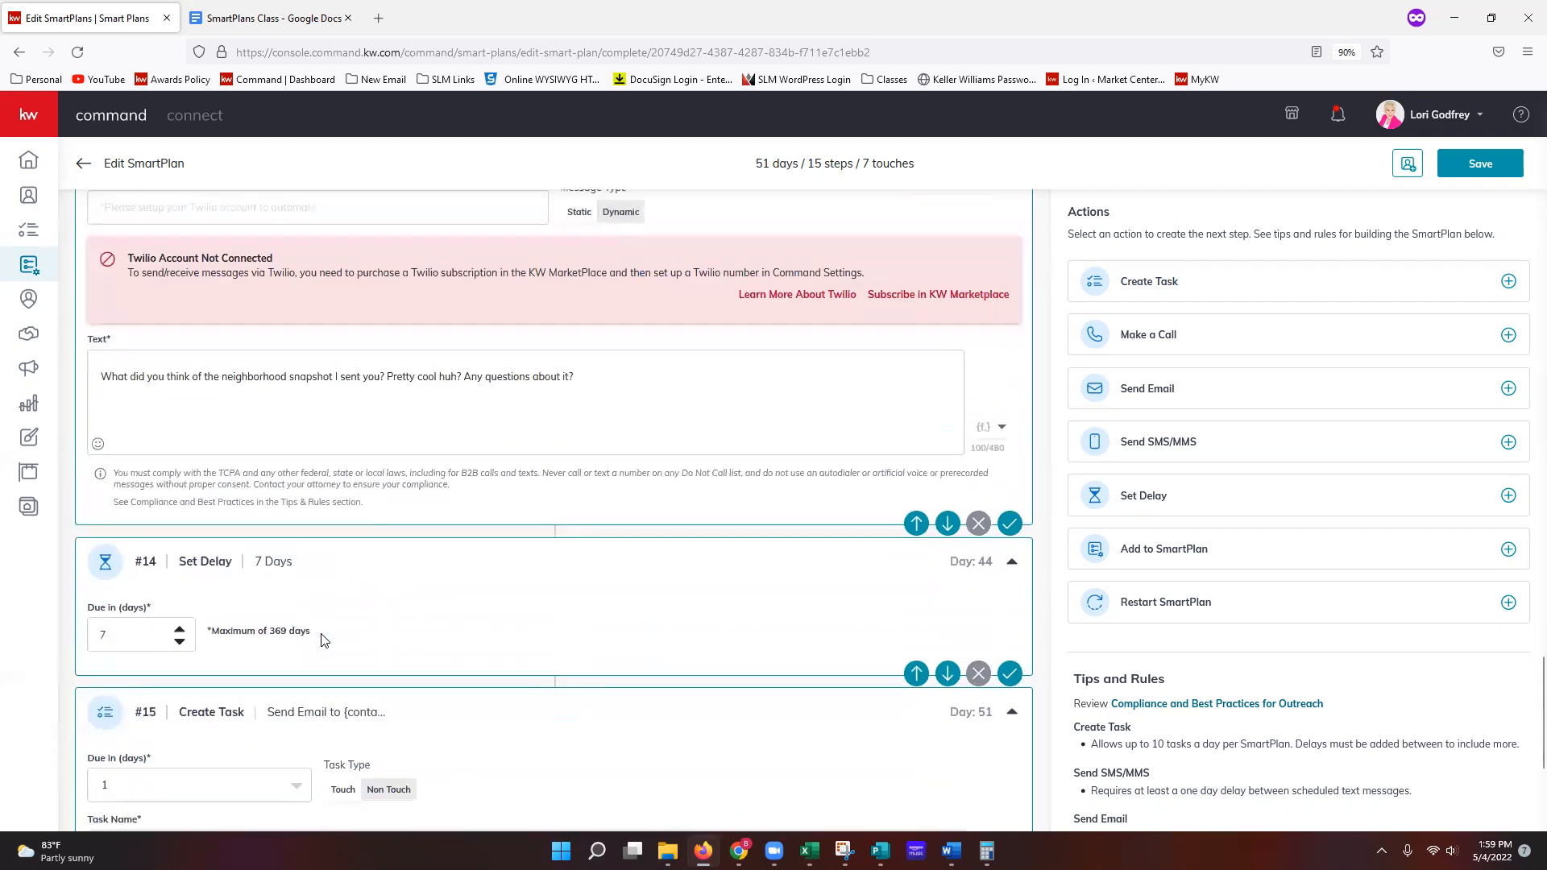
{"action": "scroll", "coordinate": [323, 635], "scroll_direction": "down", "scroll_amount": 1}
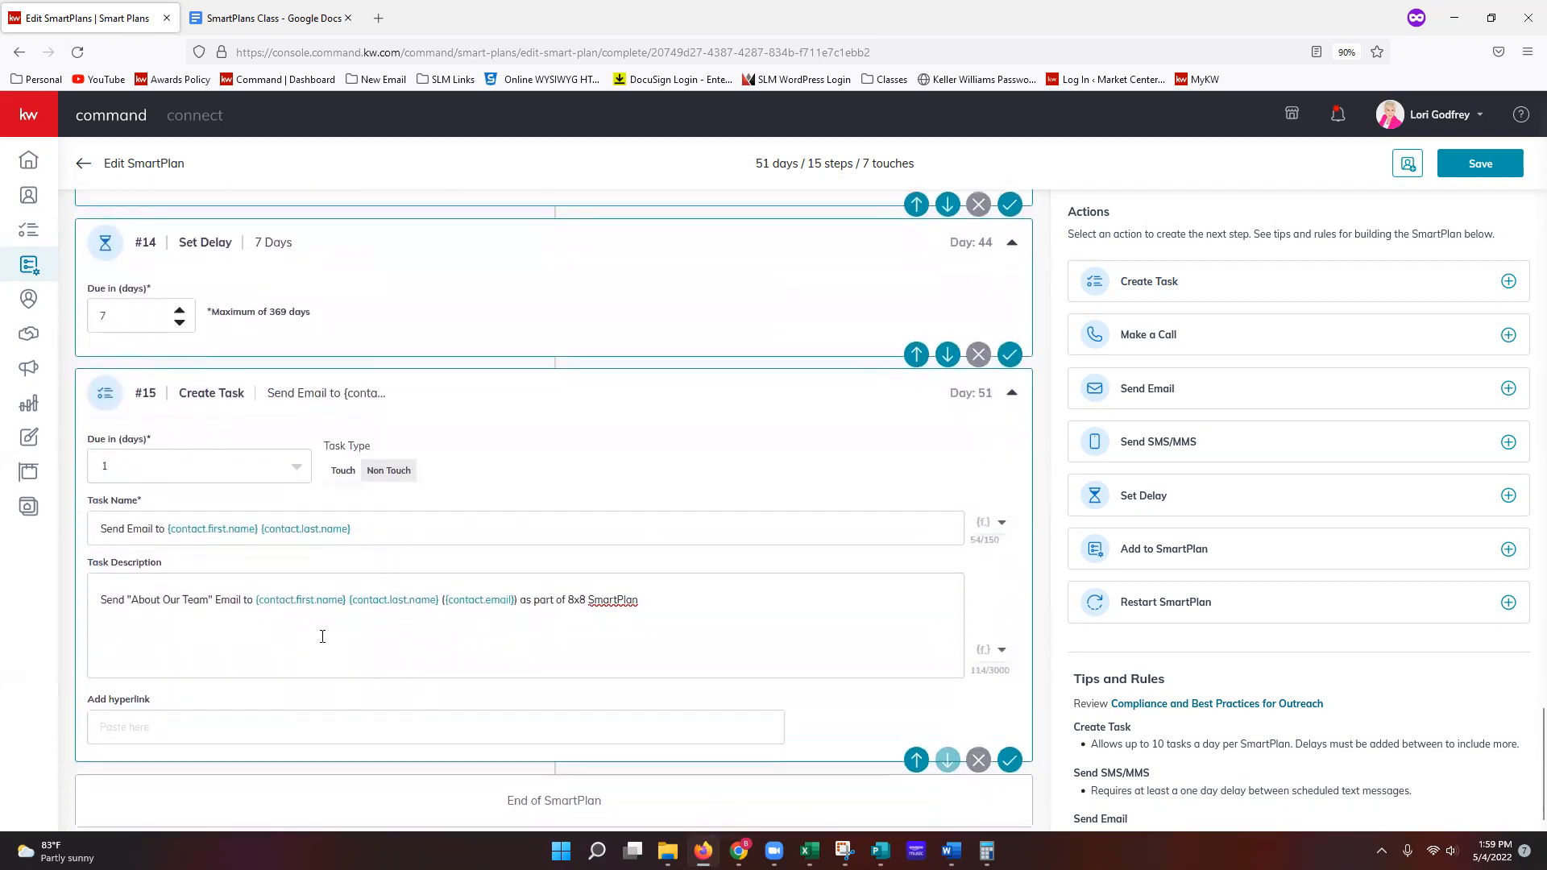
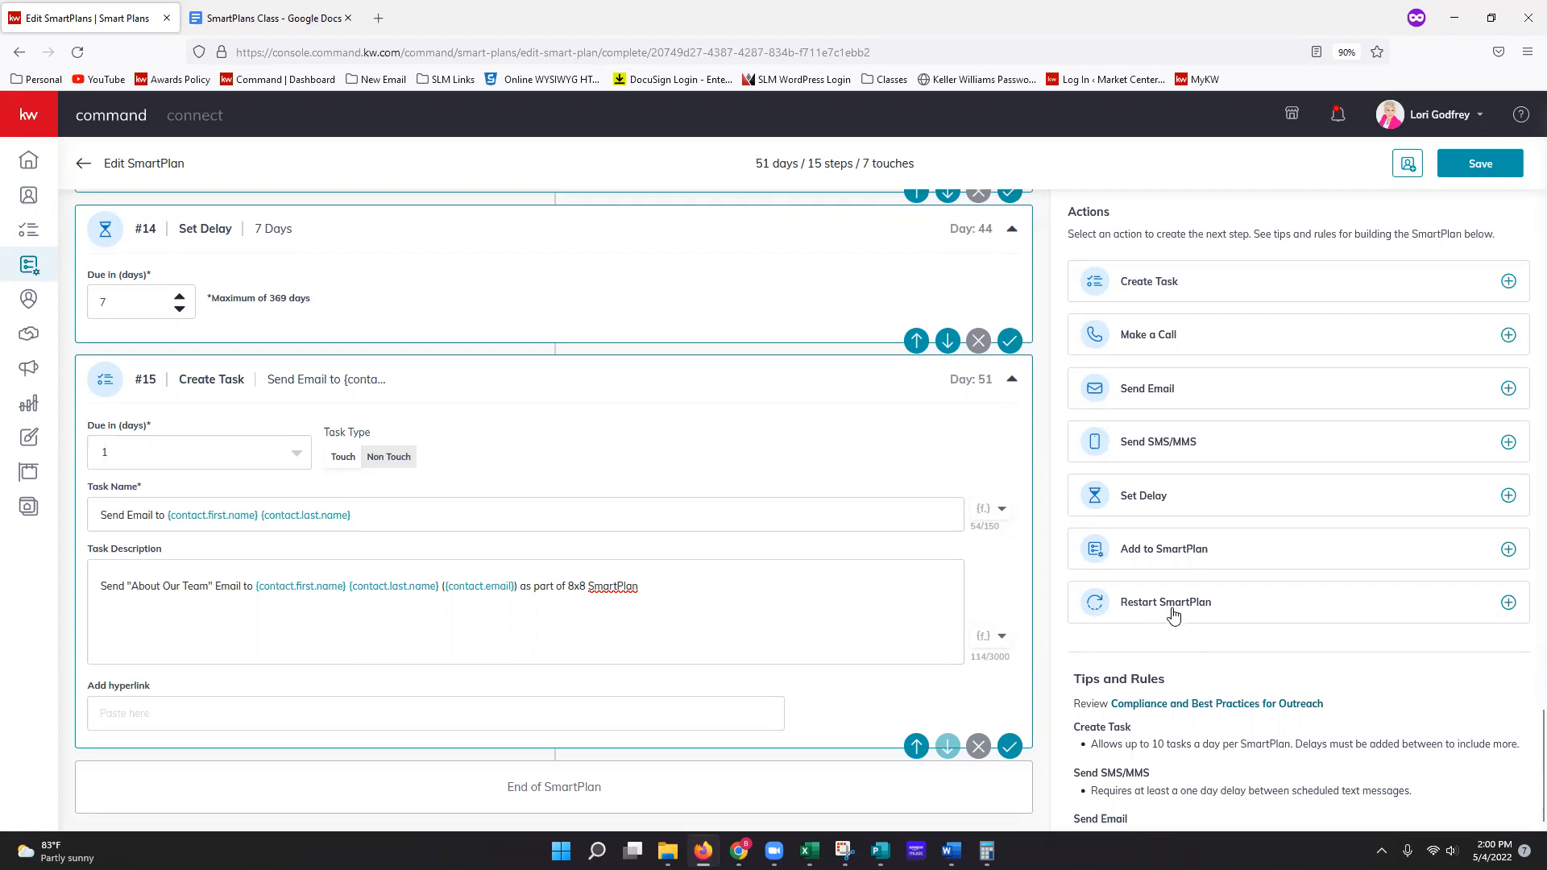
Step: Add a day-51 Send Email as step #16 and set its Email Type to Designs
{"action": "left_click", "coordinate": [1160, 390]}
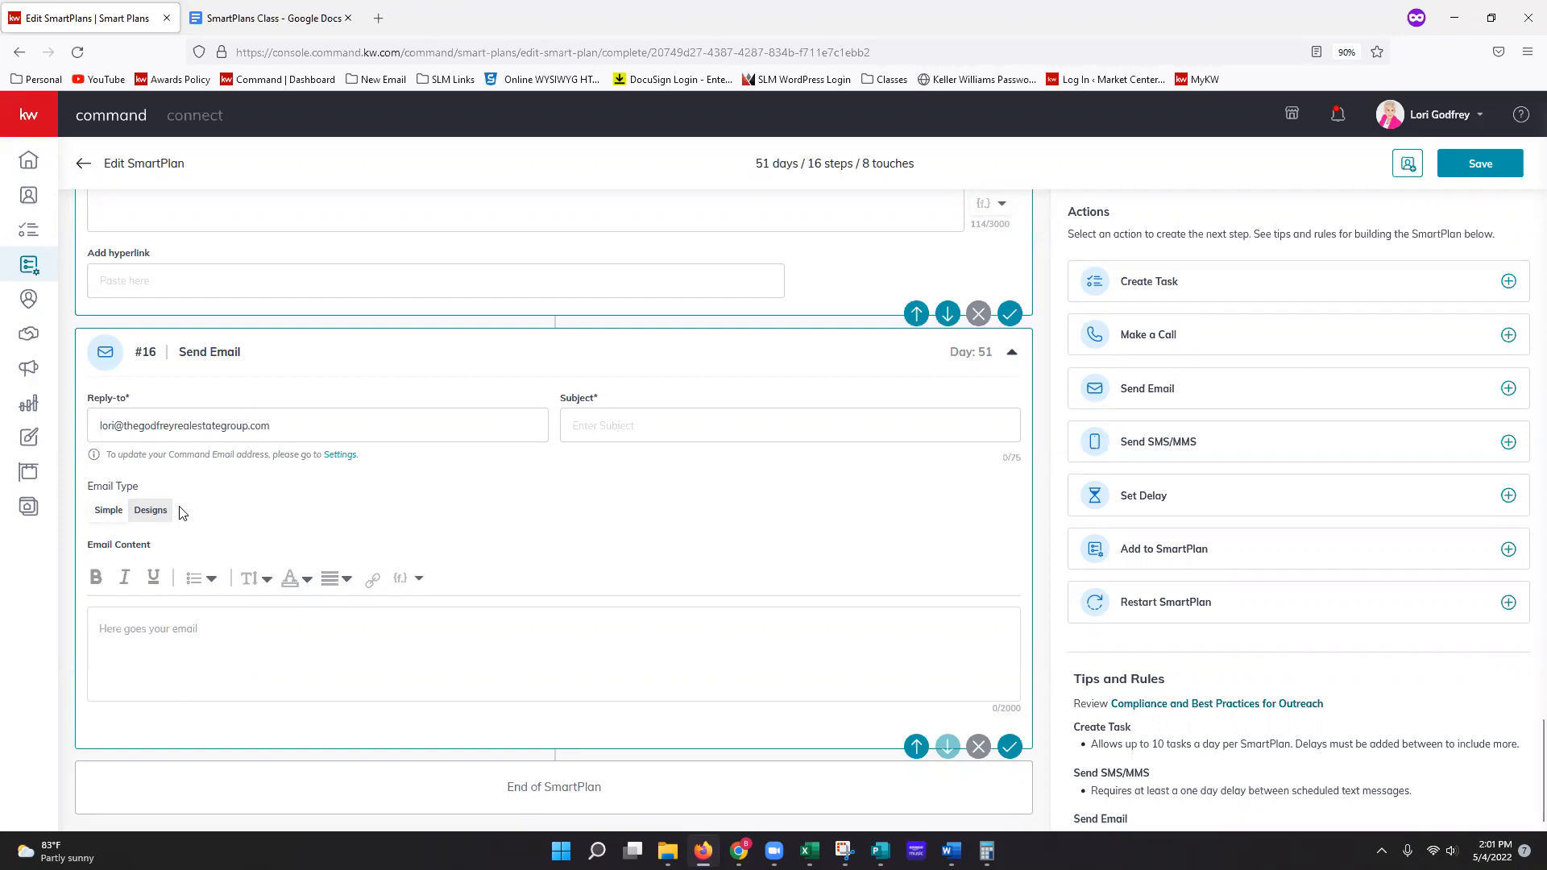
{"action": "left_click", "coordinate": [149, 512]}
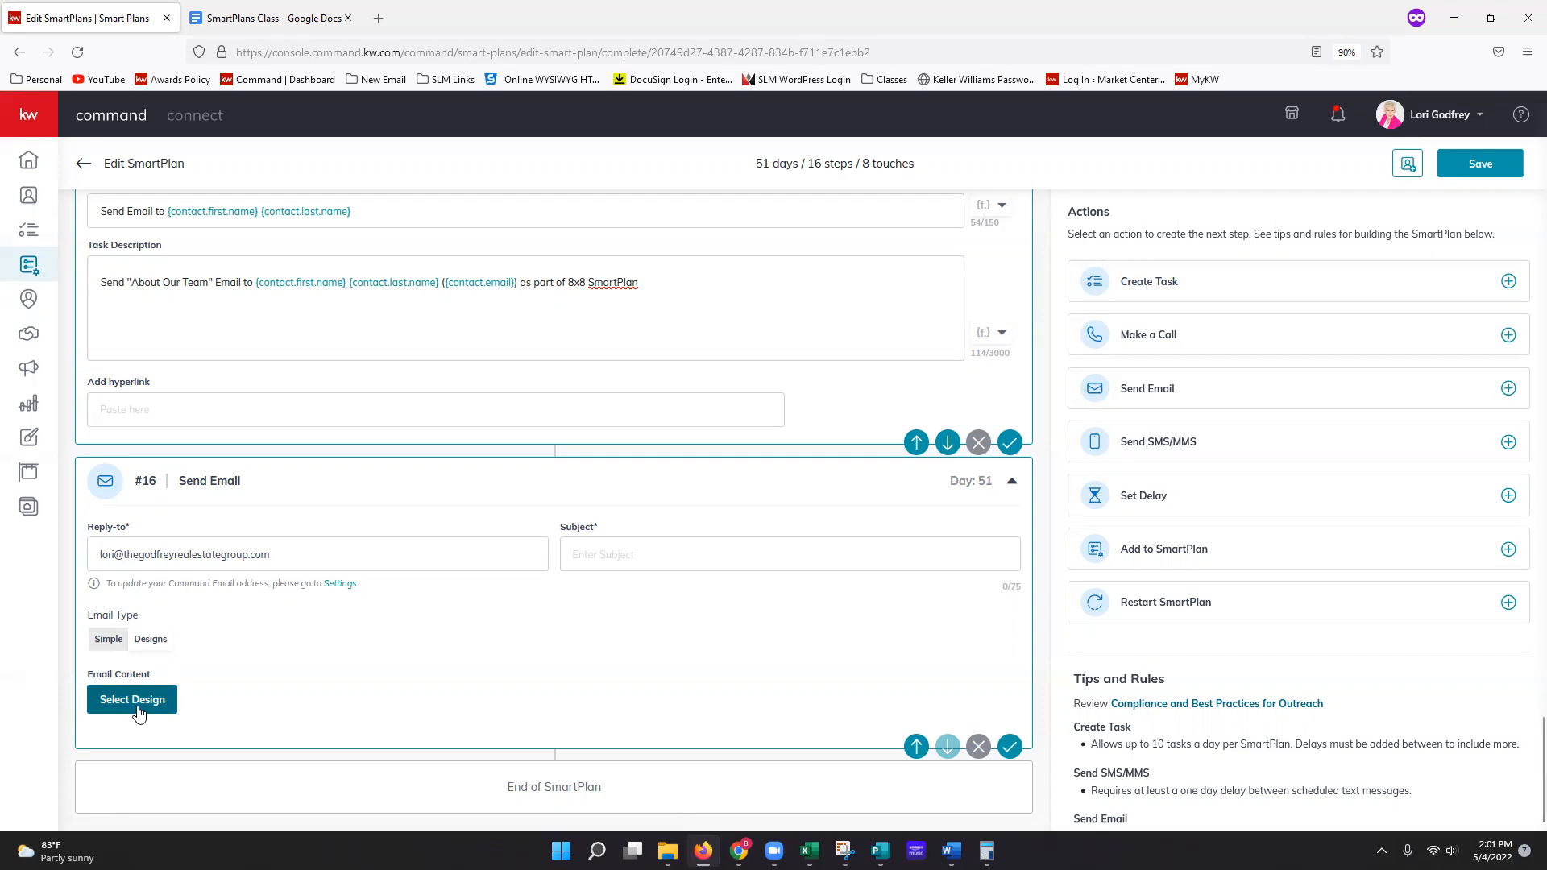
Step: Open Select Design for the step-16 email and browse the KWRI Templates list
{"action": "left_click", "coordinate": [132, 699]}
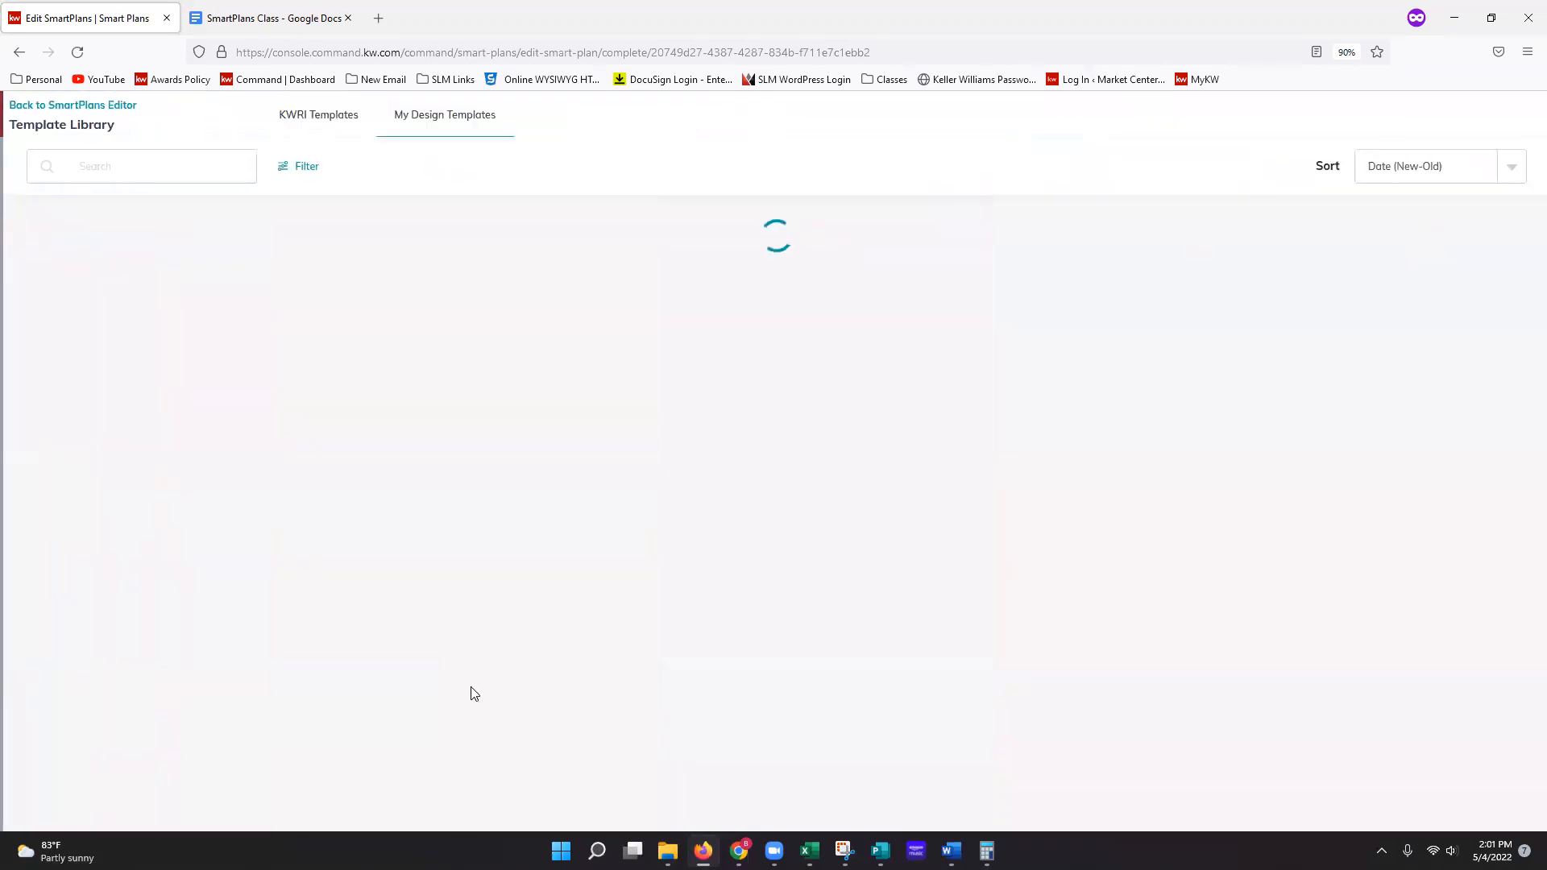
{"action": "mouse_move", "coordinate": [993, 276]}
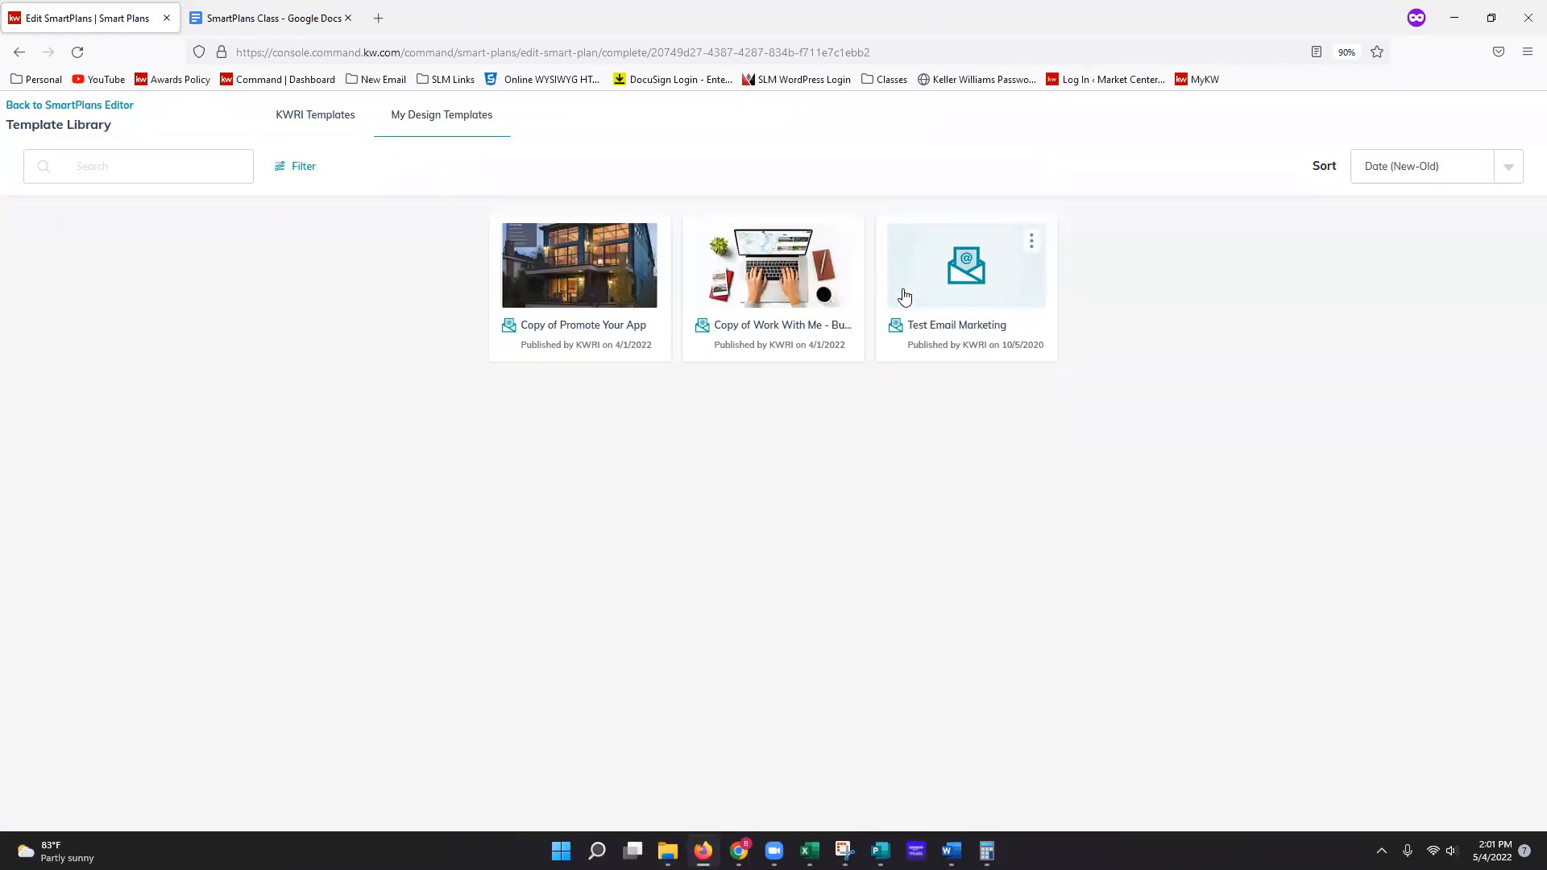
{"action": "left_click", "coordinate": [303, 118]}
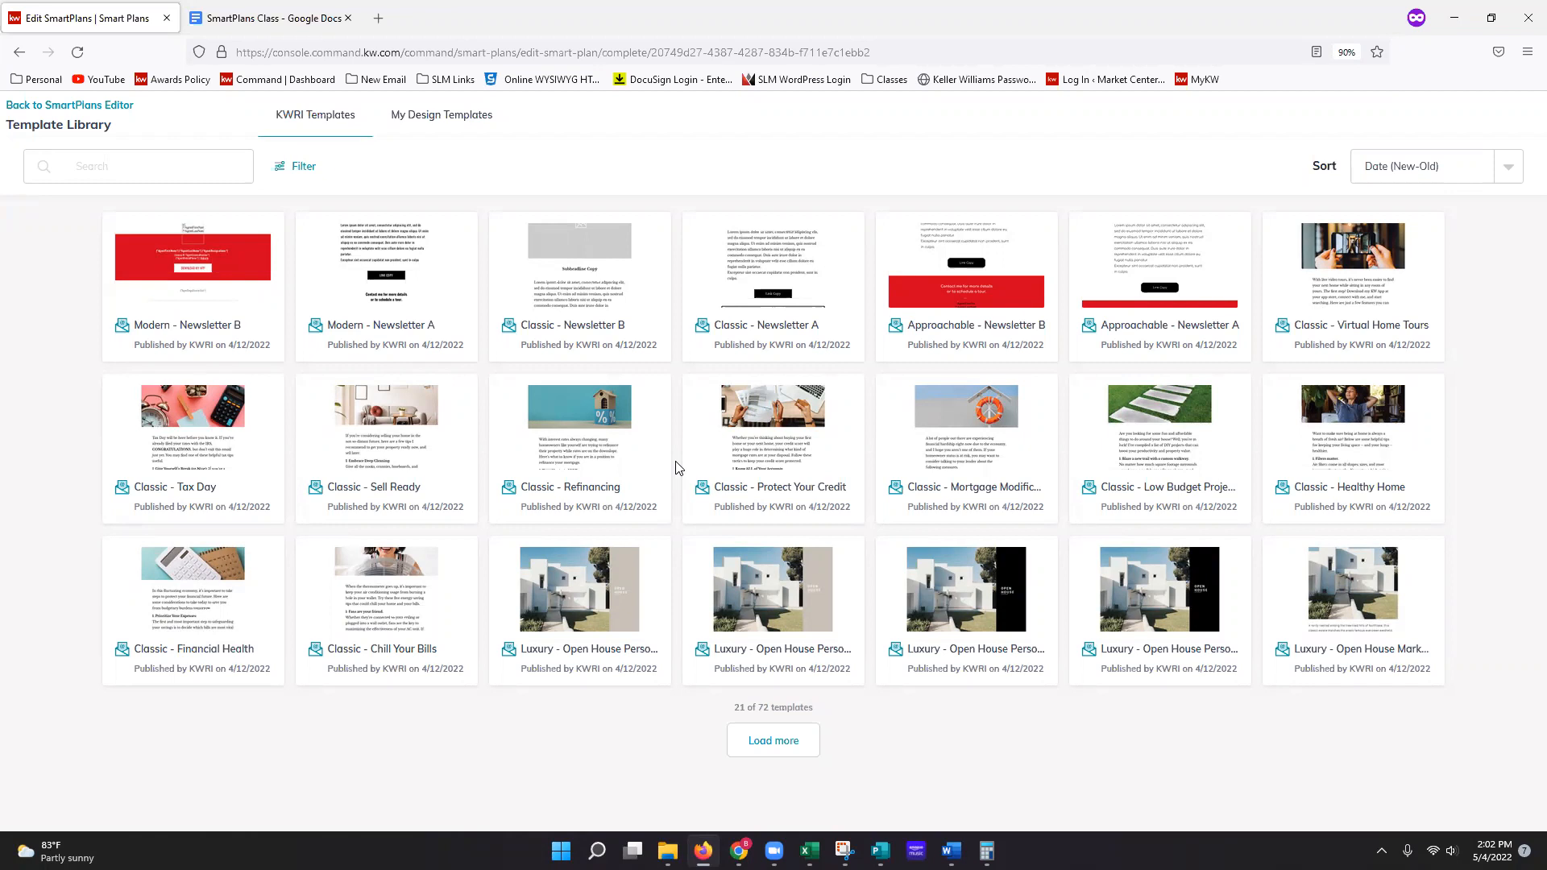
{"action": "mouse_move", "coordinate": [668, 467]}
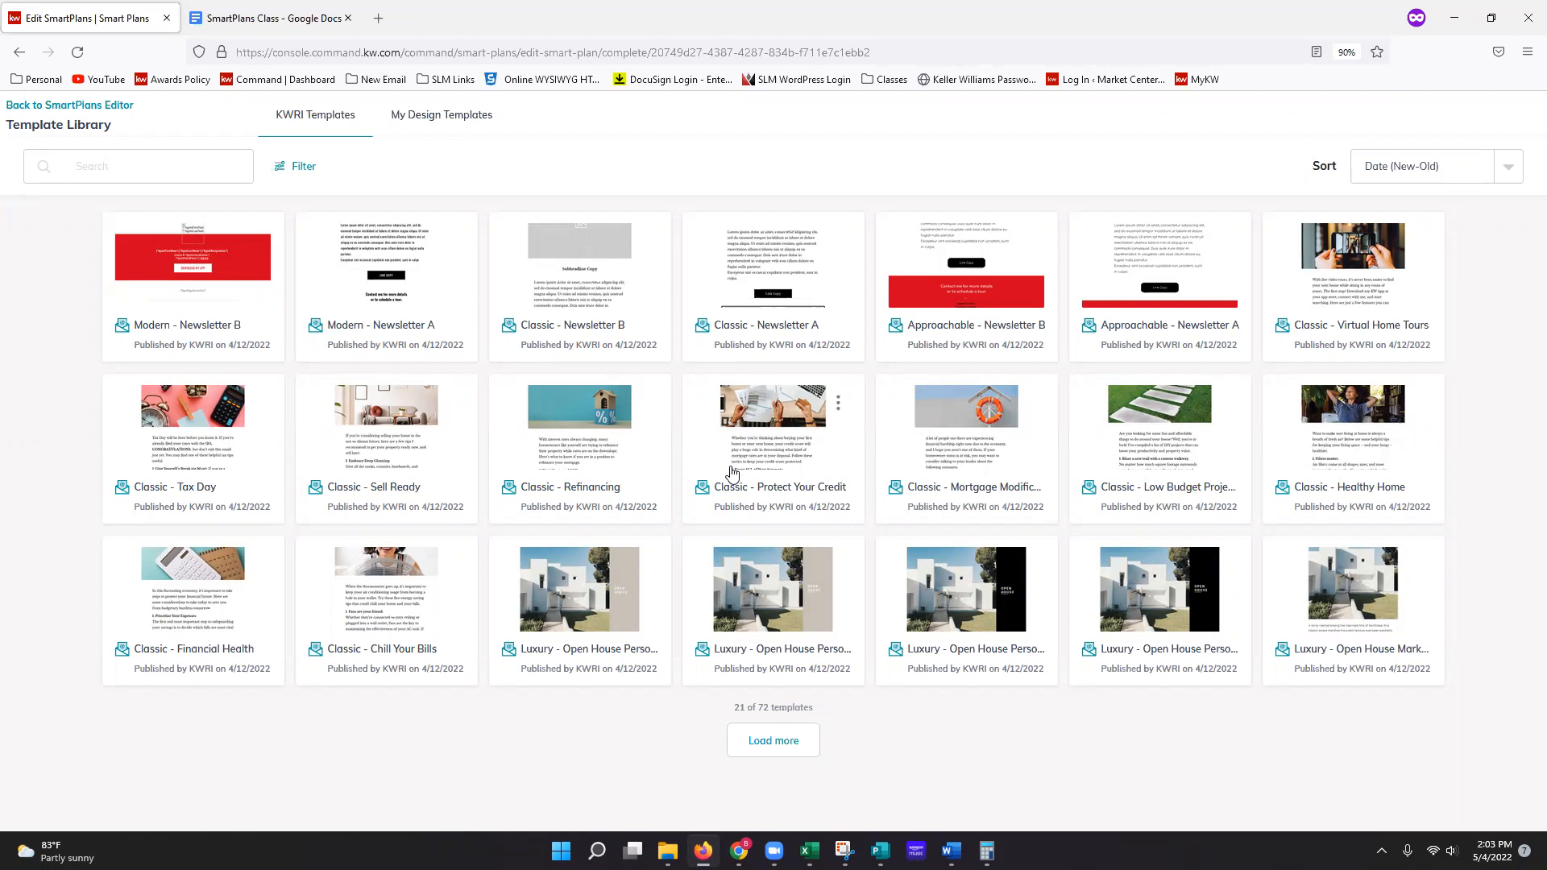
Step: Remove the unfinished email step #16, then save step #15 and the whole SmartPlan
{"action": "left_click", "coordinate": [116, 116]}
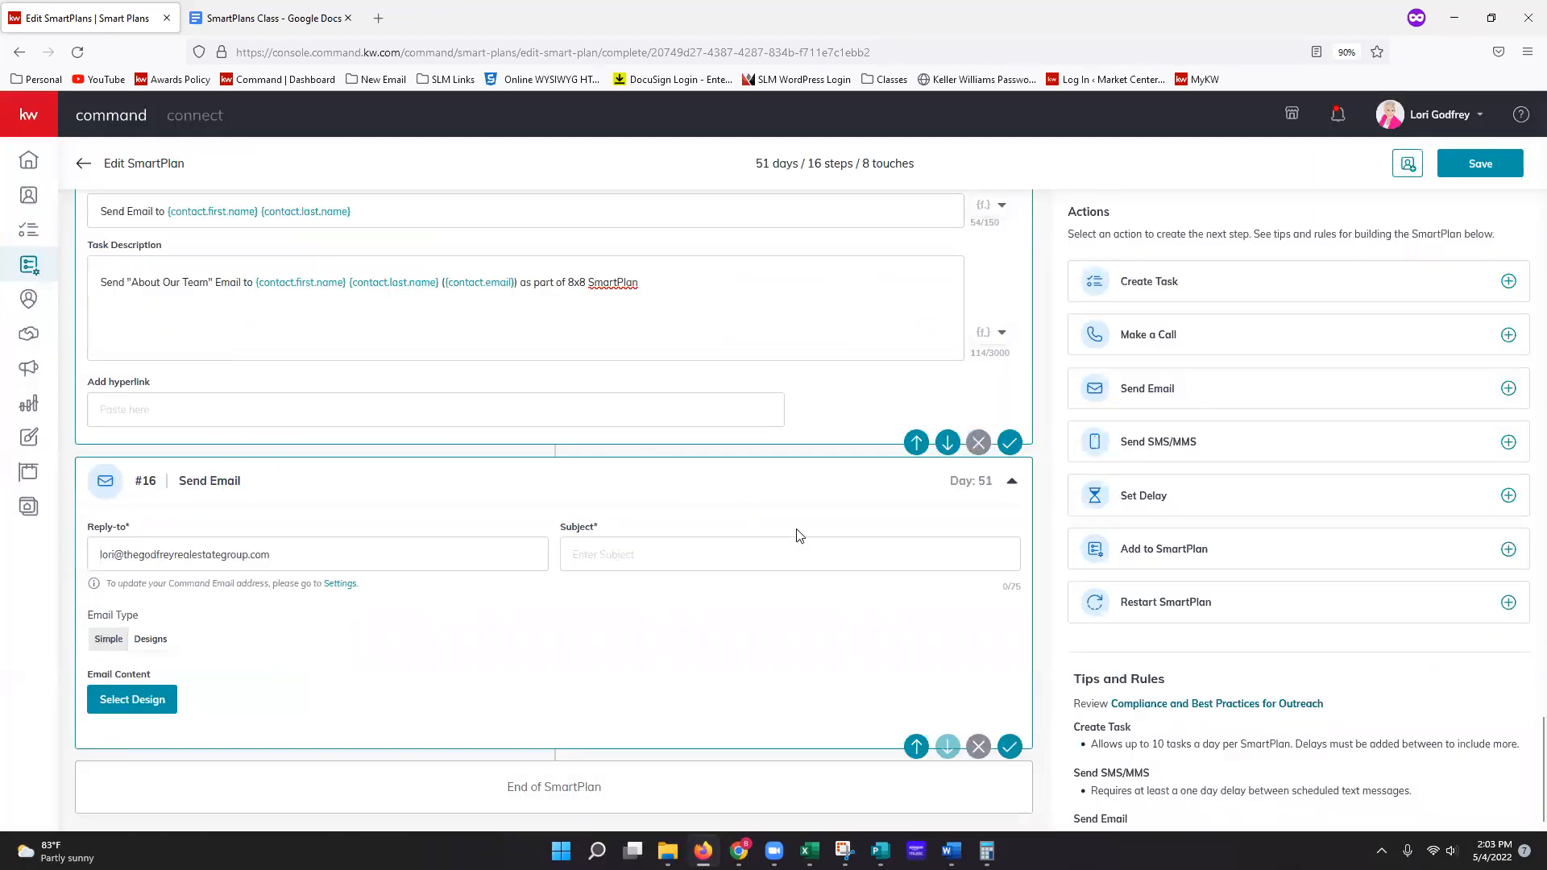
{"action": "left_click", "coordinate": [1010, 443]}
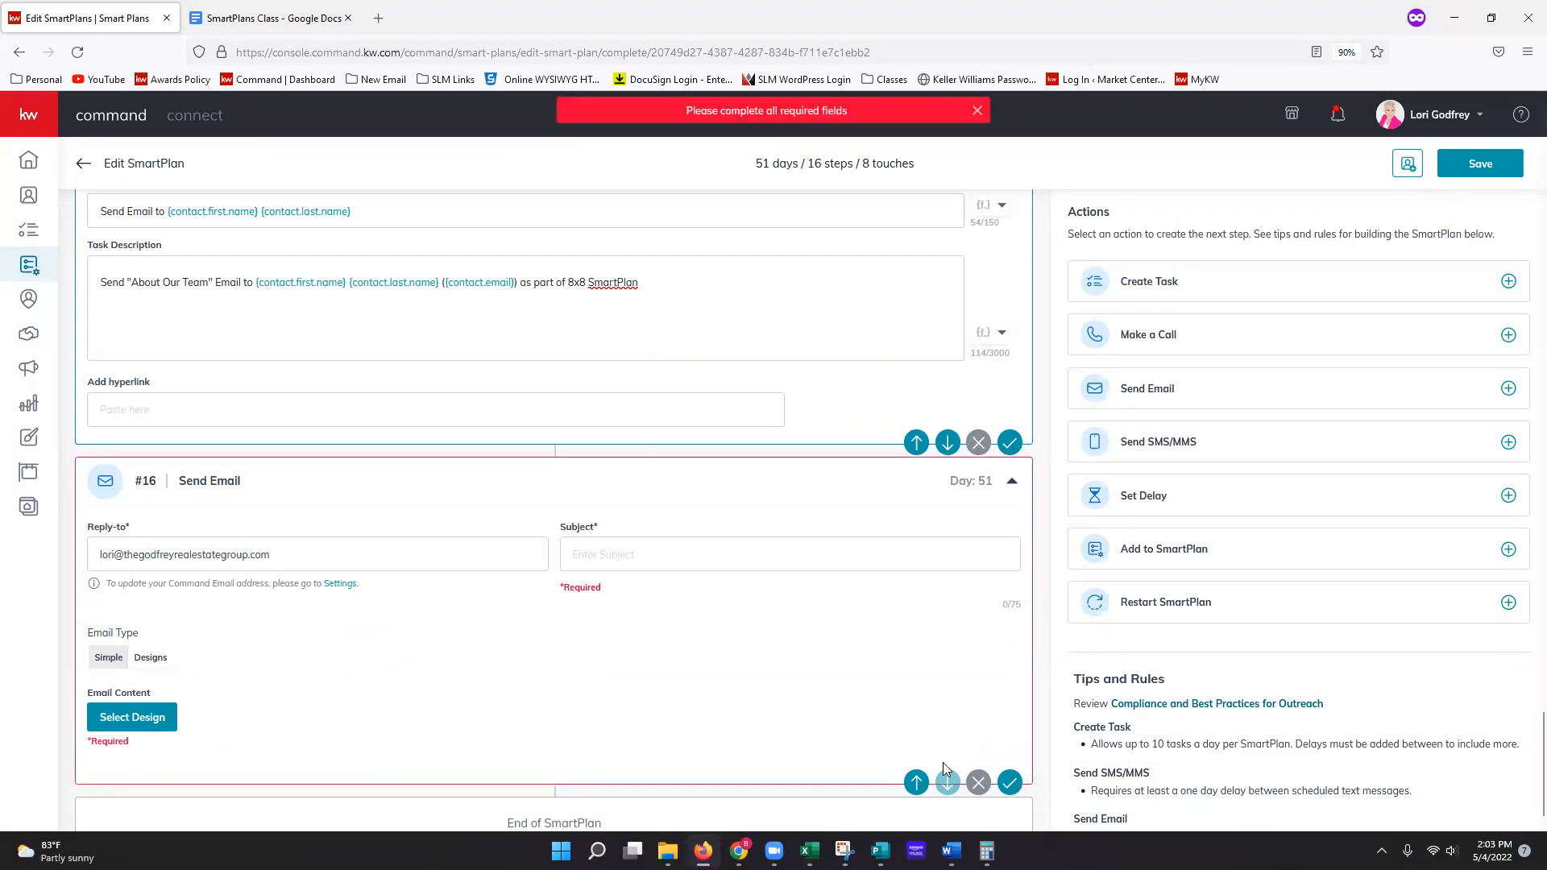
{"action": "left_click", "coordinate": [979, 786]}
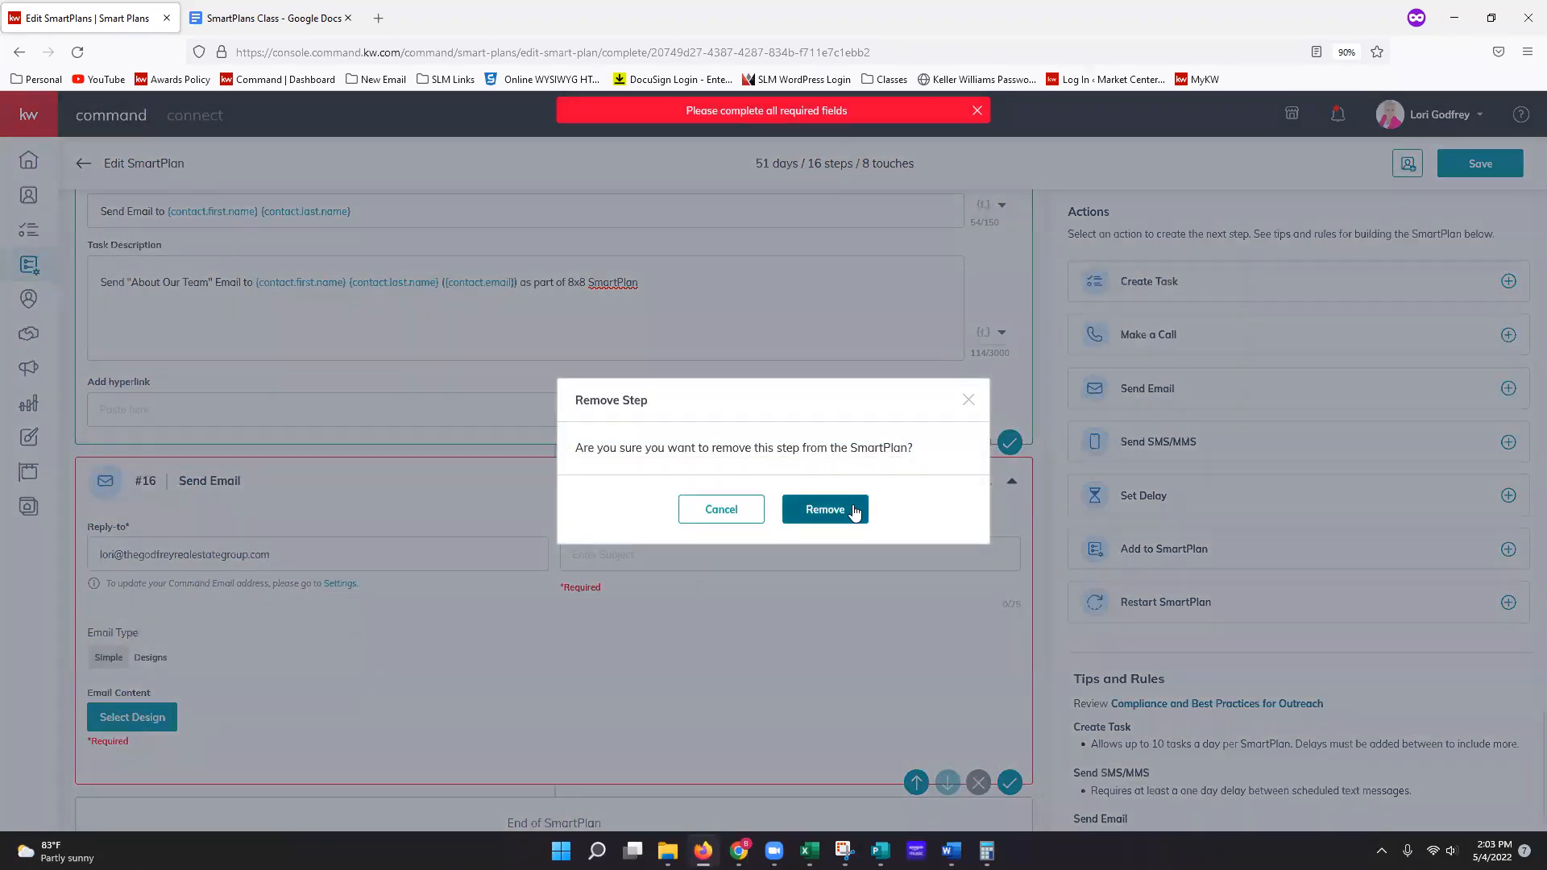
{"action": "left_click", "coordinate": [826, 509]}
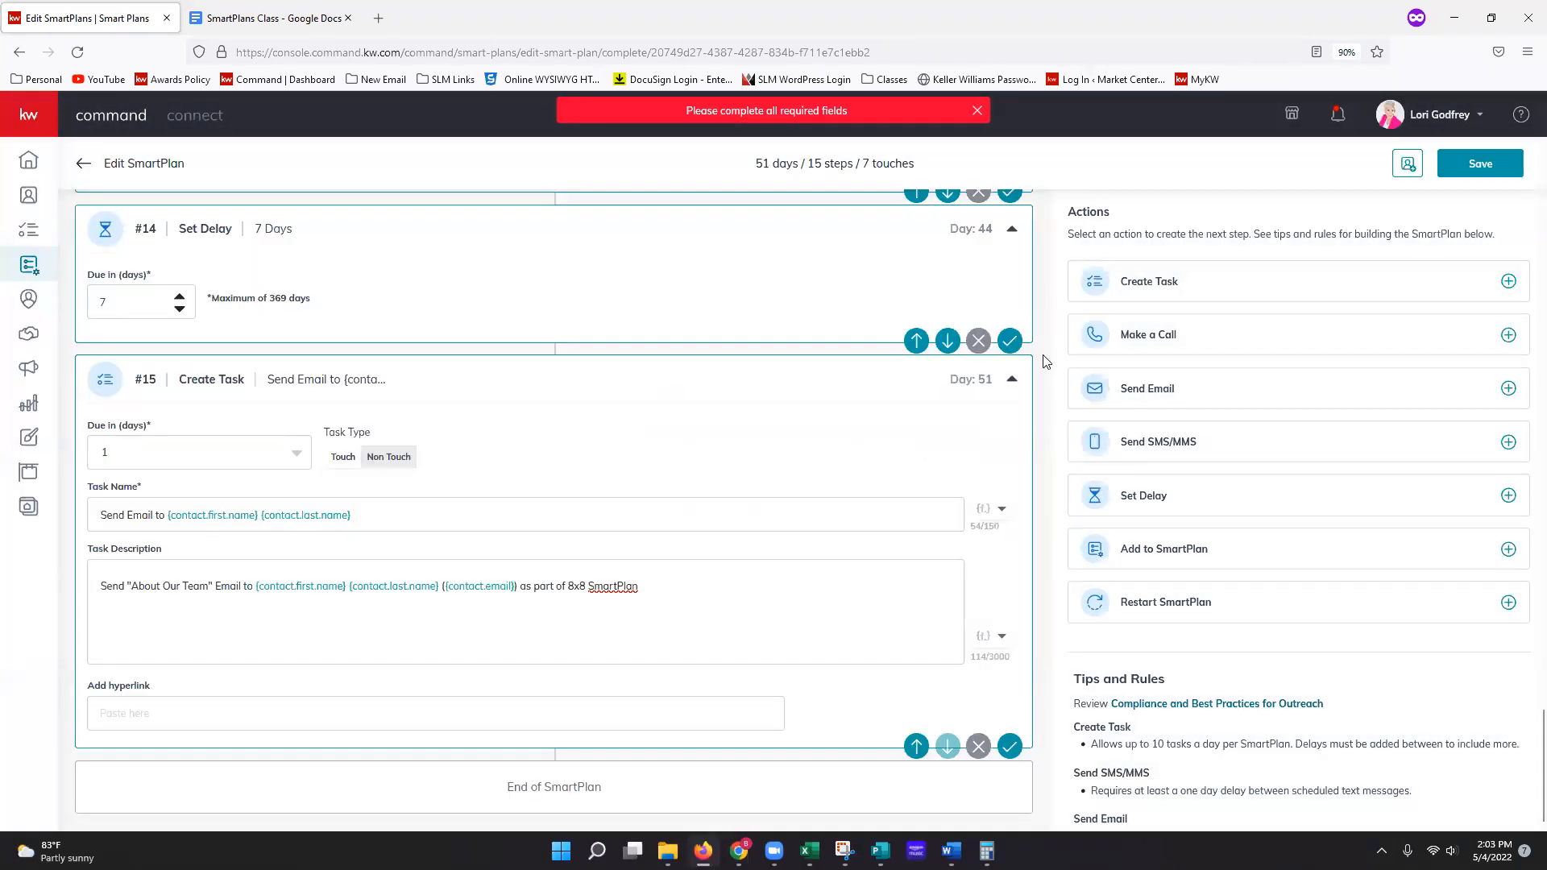
{"action": "left_click", "coordinate": [1010, 747]}
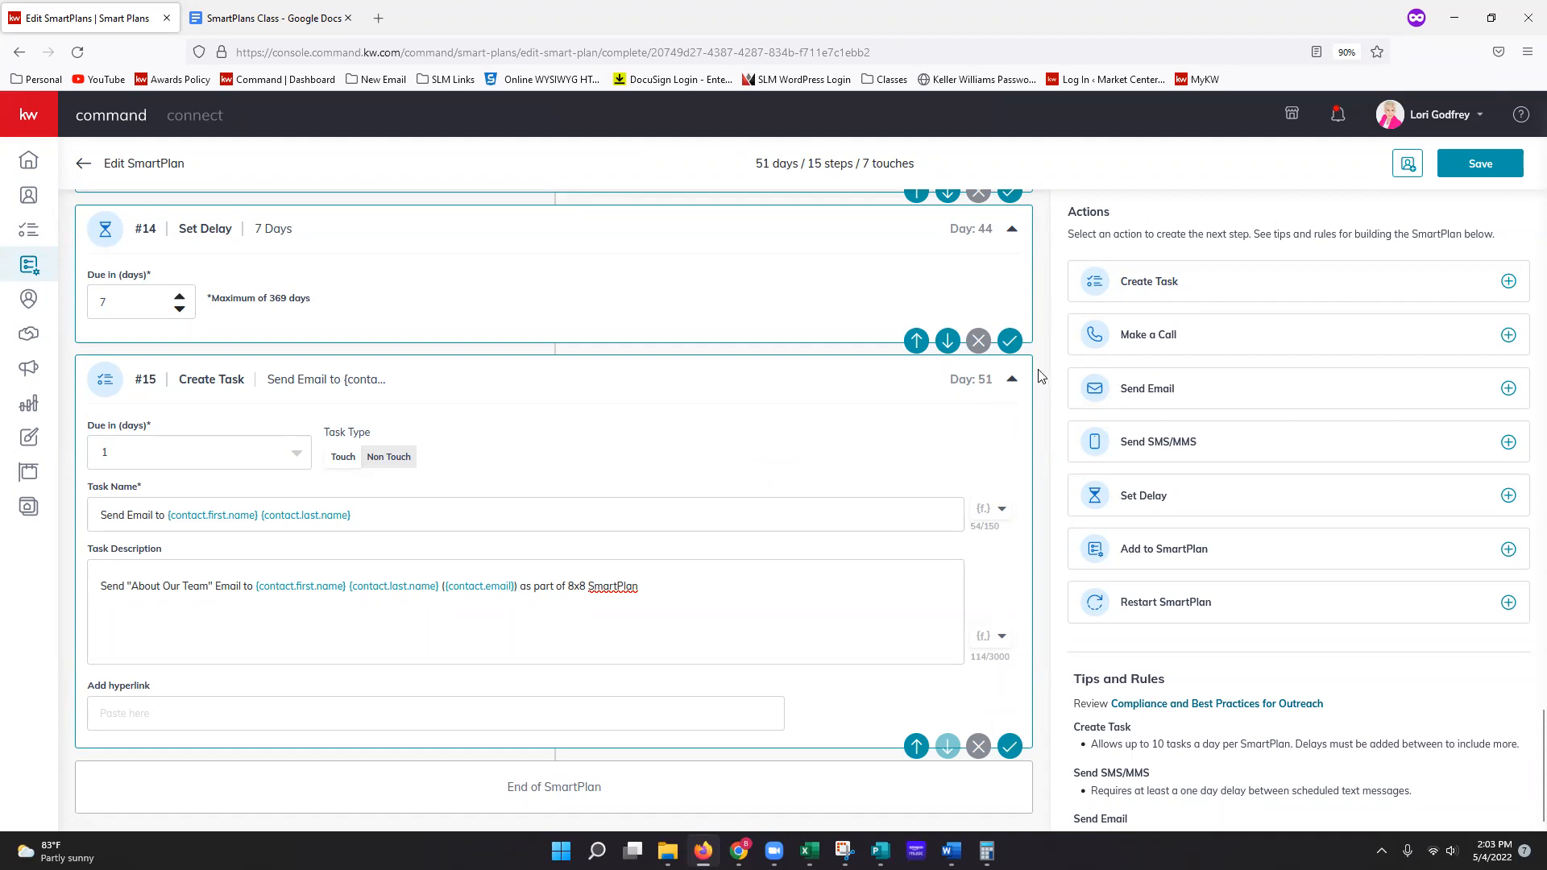
{"action": "left_click", "coordinate": [1484, 176]}
Step: Back on My SmartPlans, delete the fifth, fourth and third plans, the duplicate Monthly Neighborhood Nurture ones
{"action": "left_click", "coordinate": [88, 168]}
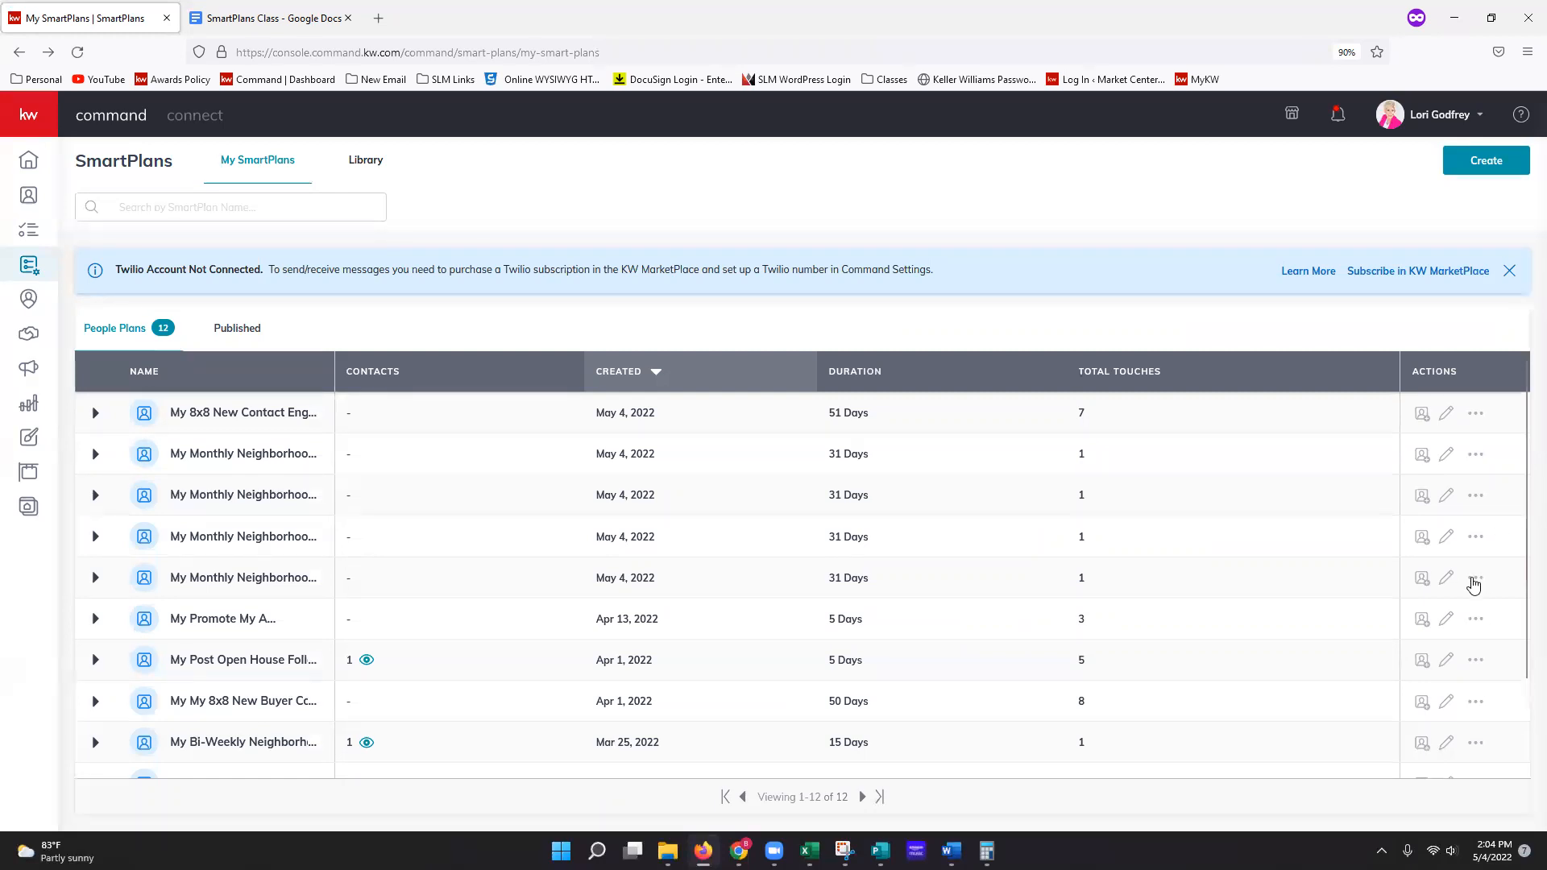
{"action": "left_click", "coordinate": [1474, 580]}
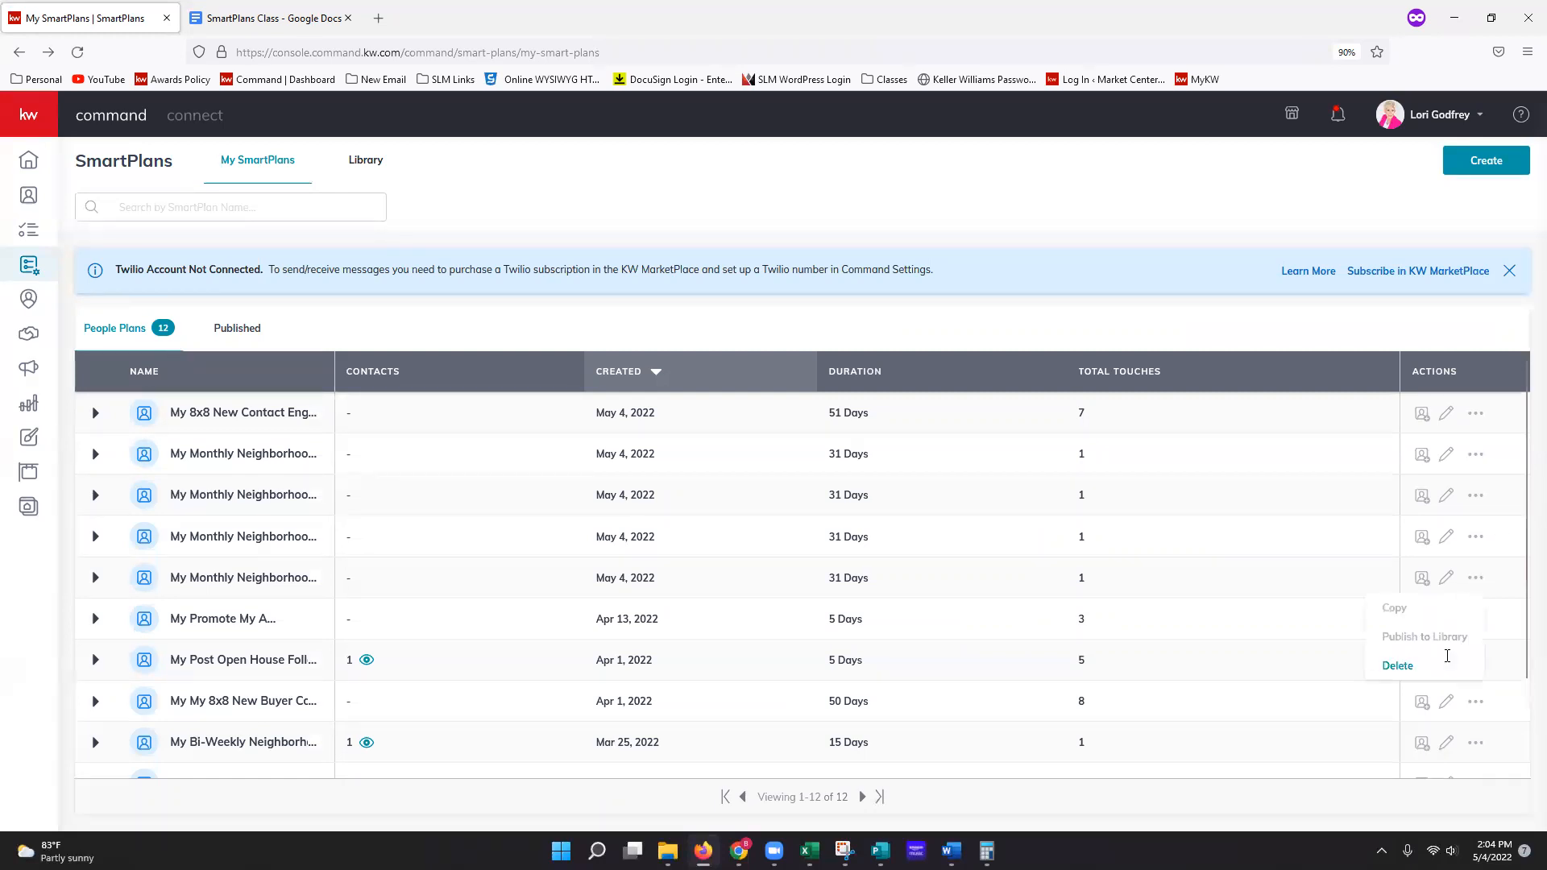
{"action": "left_click", "coordinate": [1436, 669]}
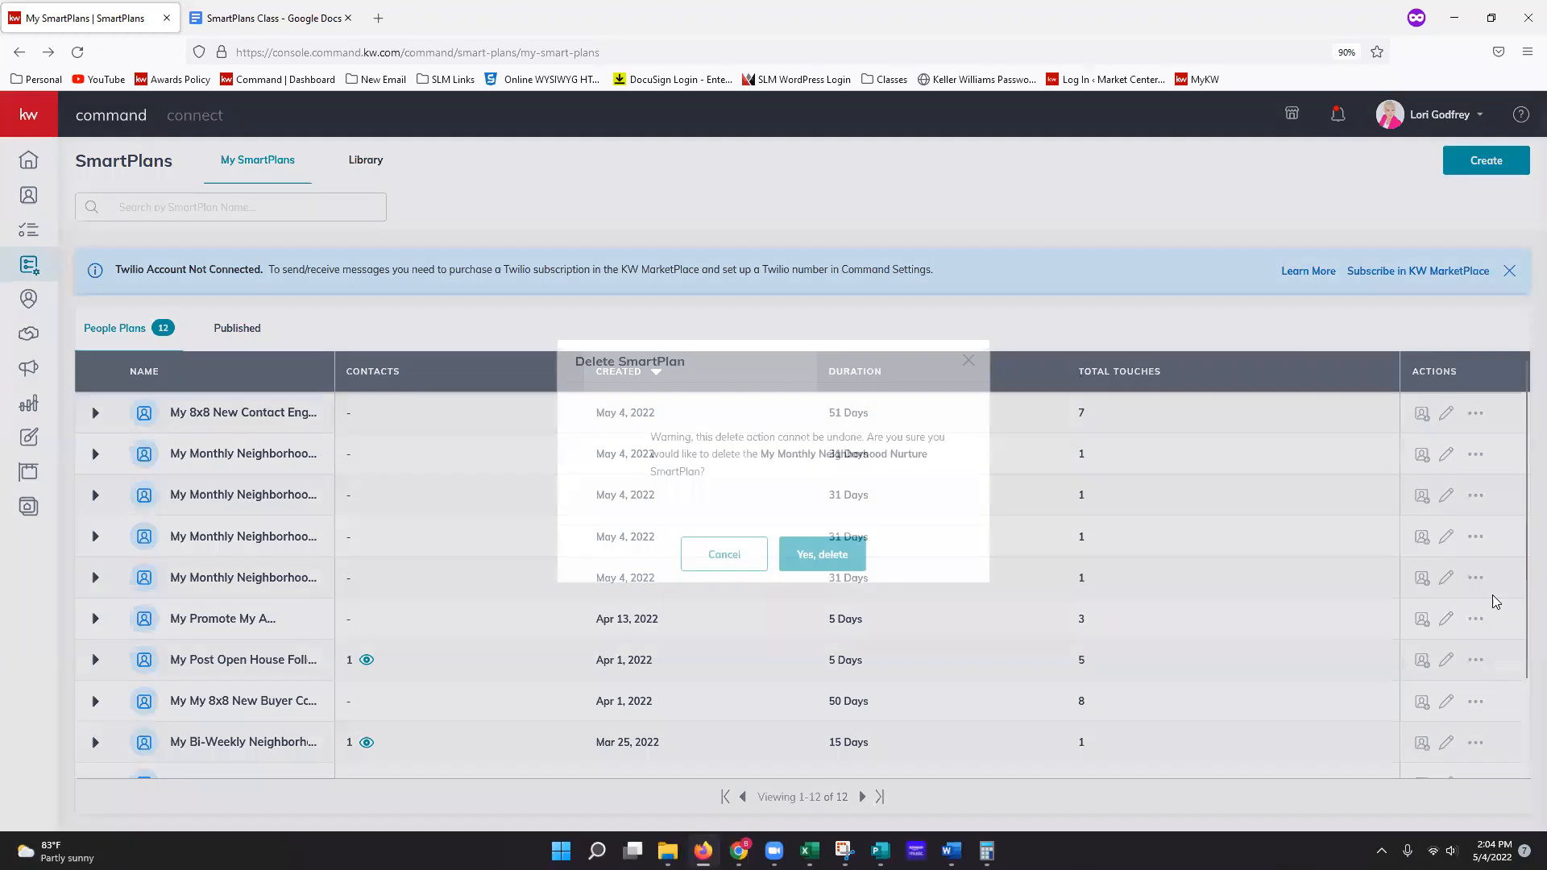
{"action": "left_click", "coordinate": [839, 559]}
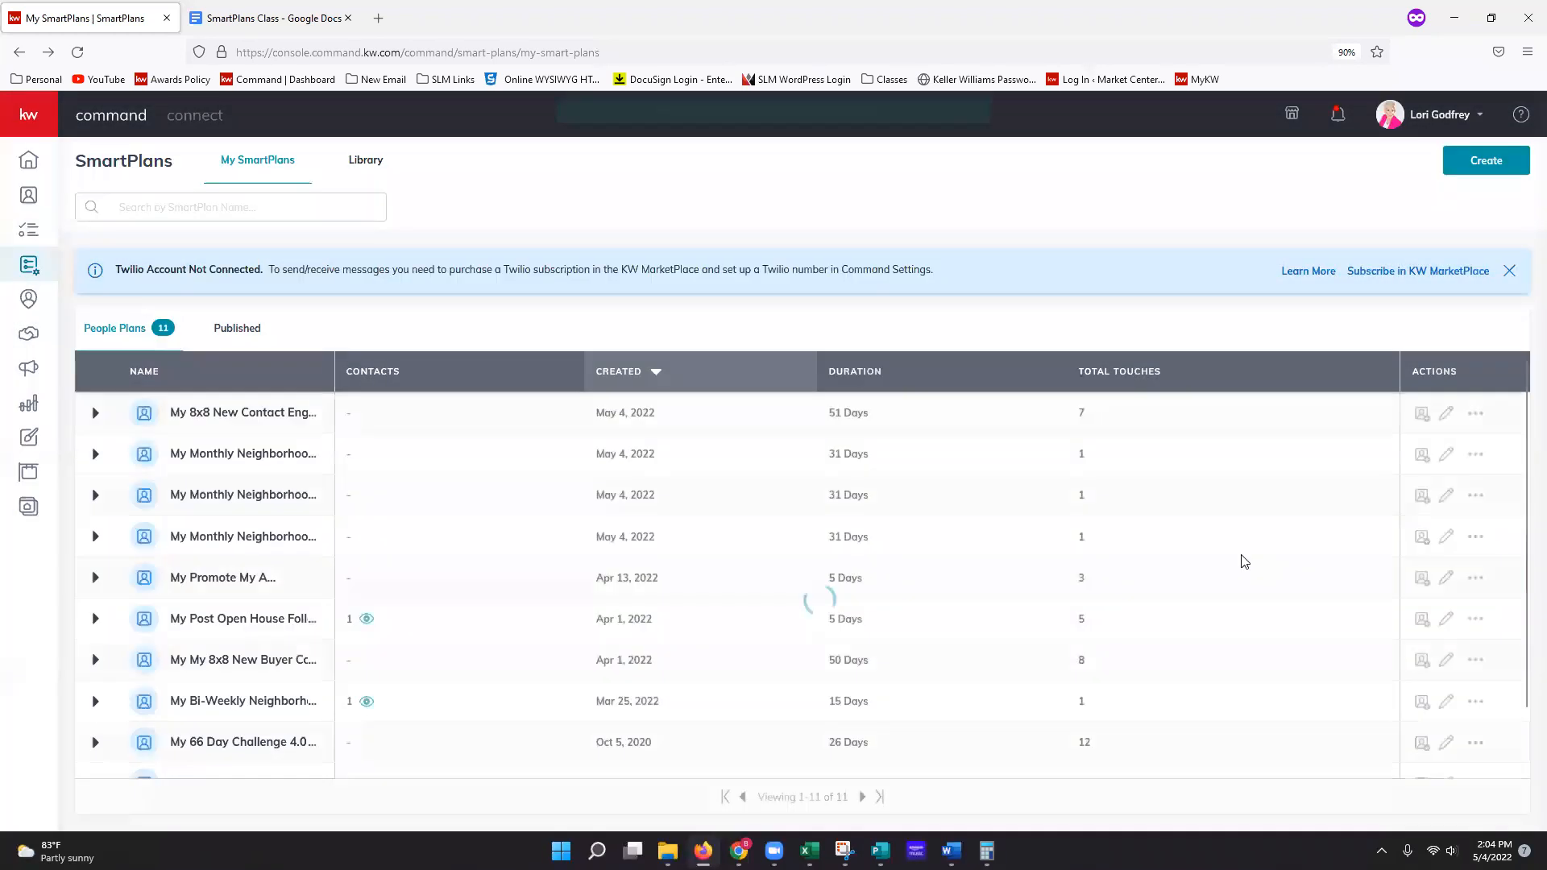
{"action": "left_click", "coordinate": [1477, 539]}
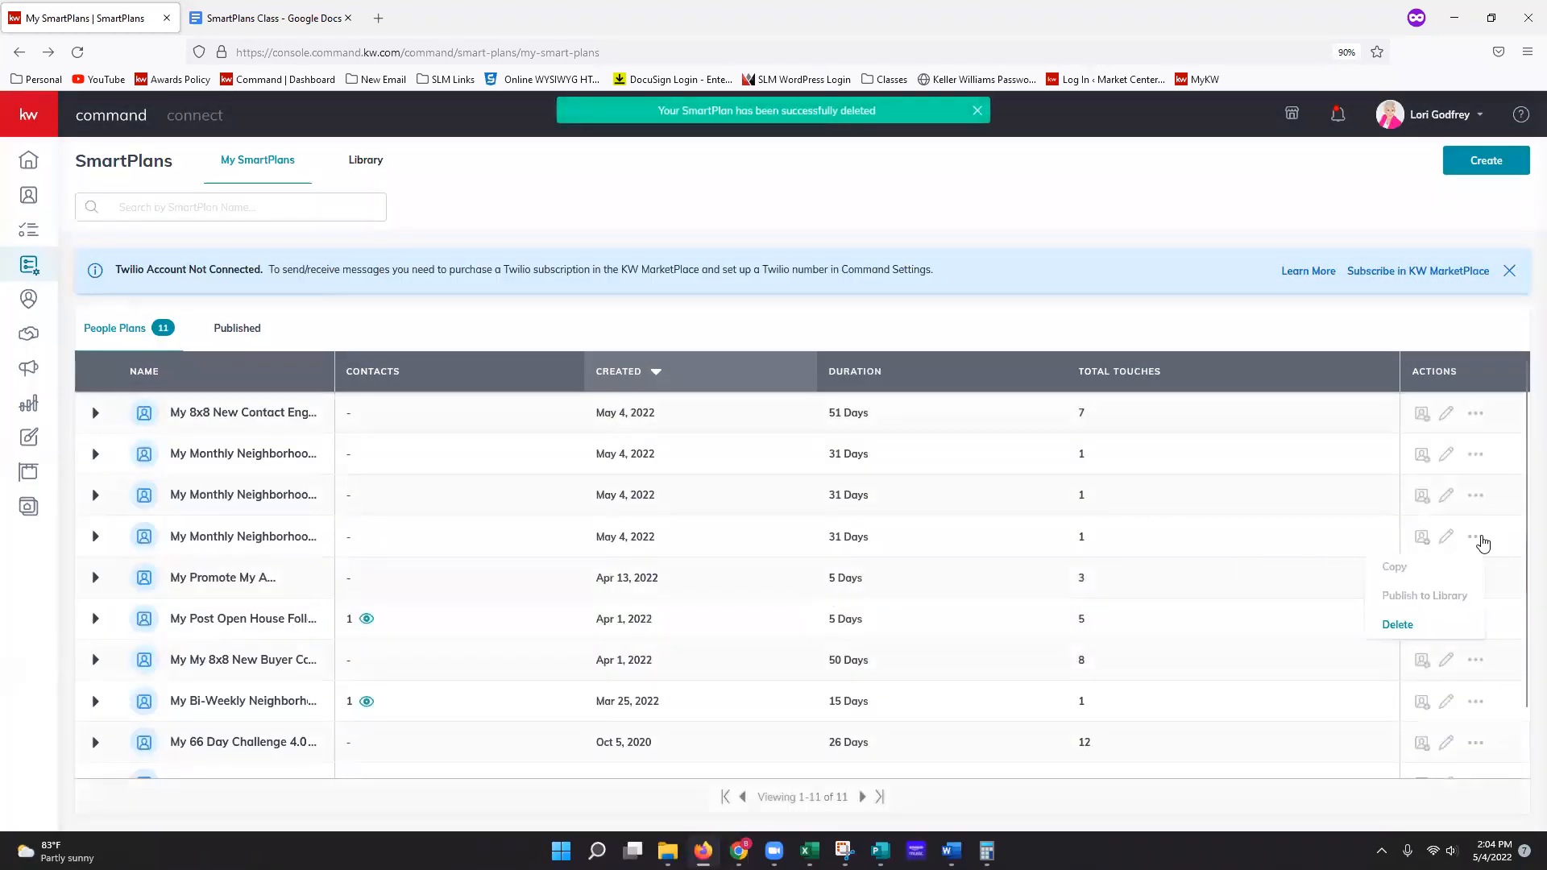
{"action": "left_click", "coordinate": [1425, 626]}
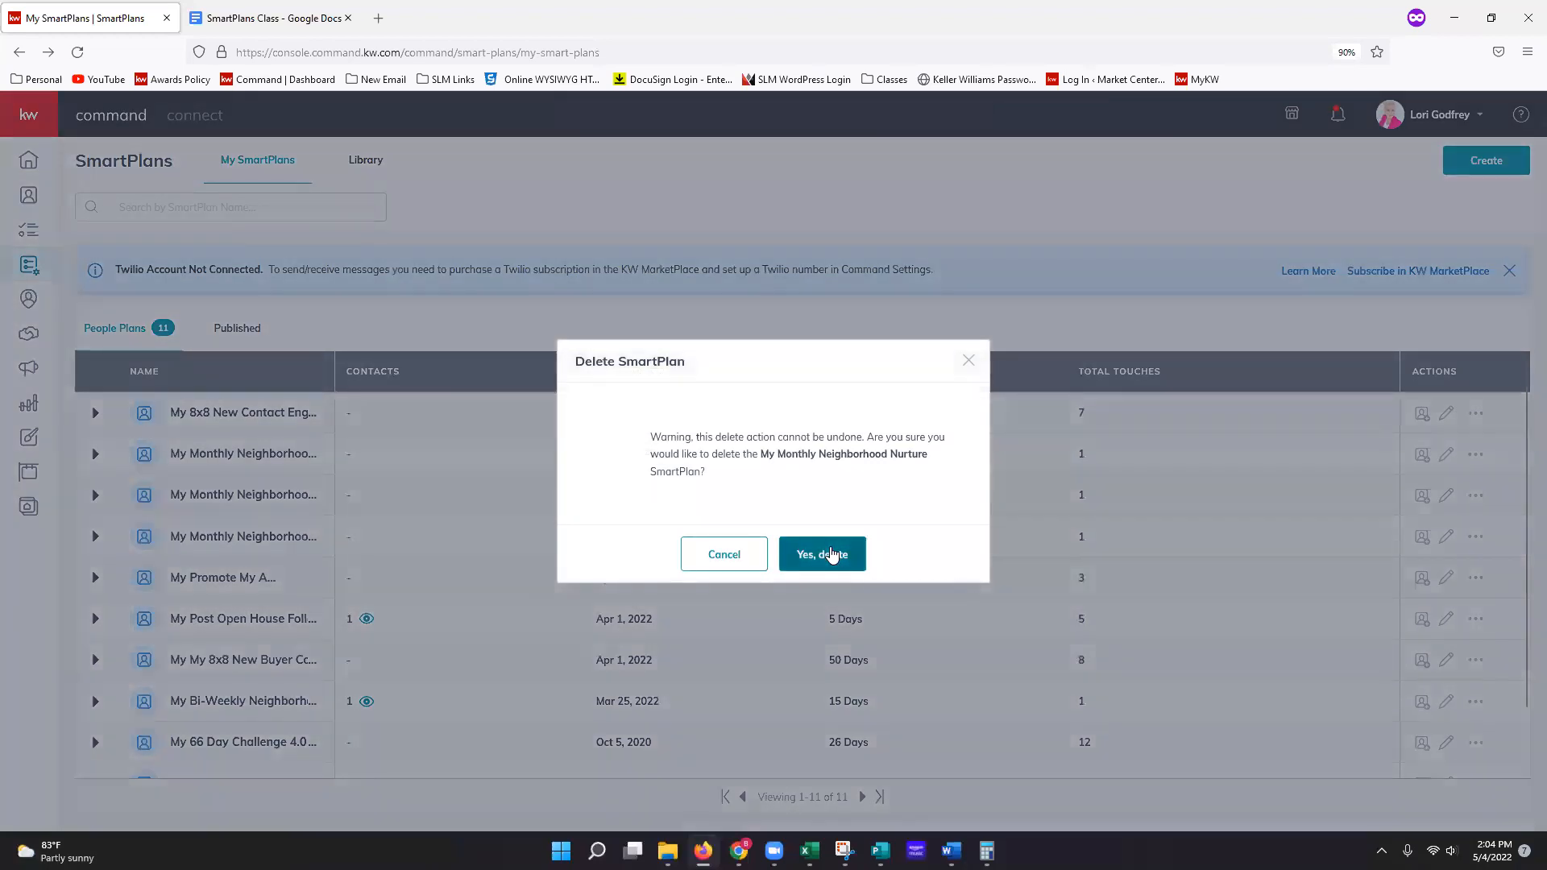
{"action": "left_click", "coordinate": [822, 554]}
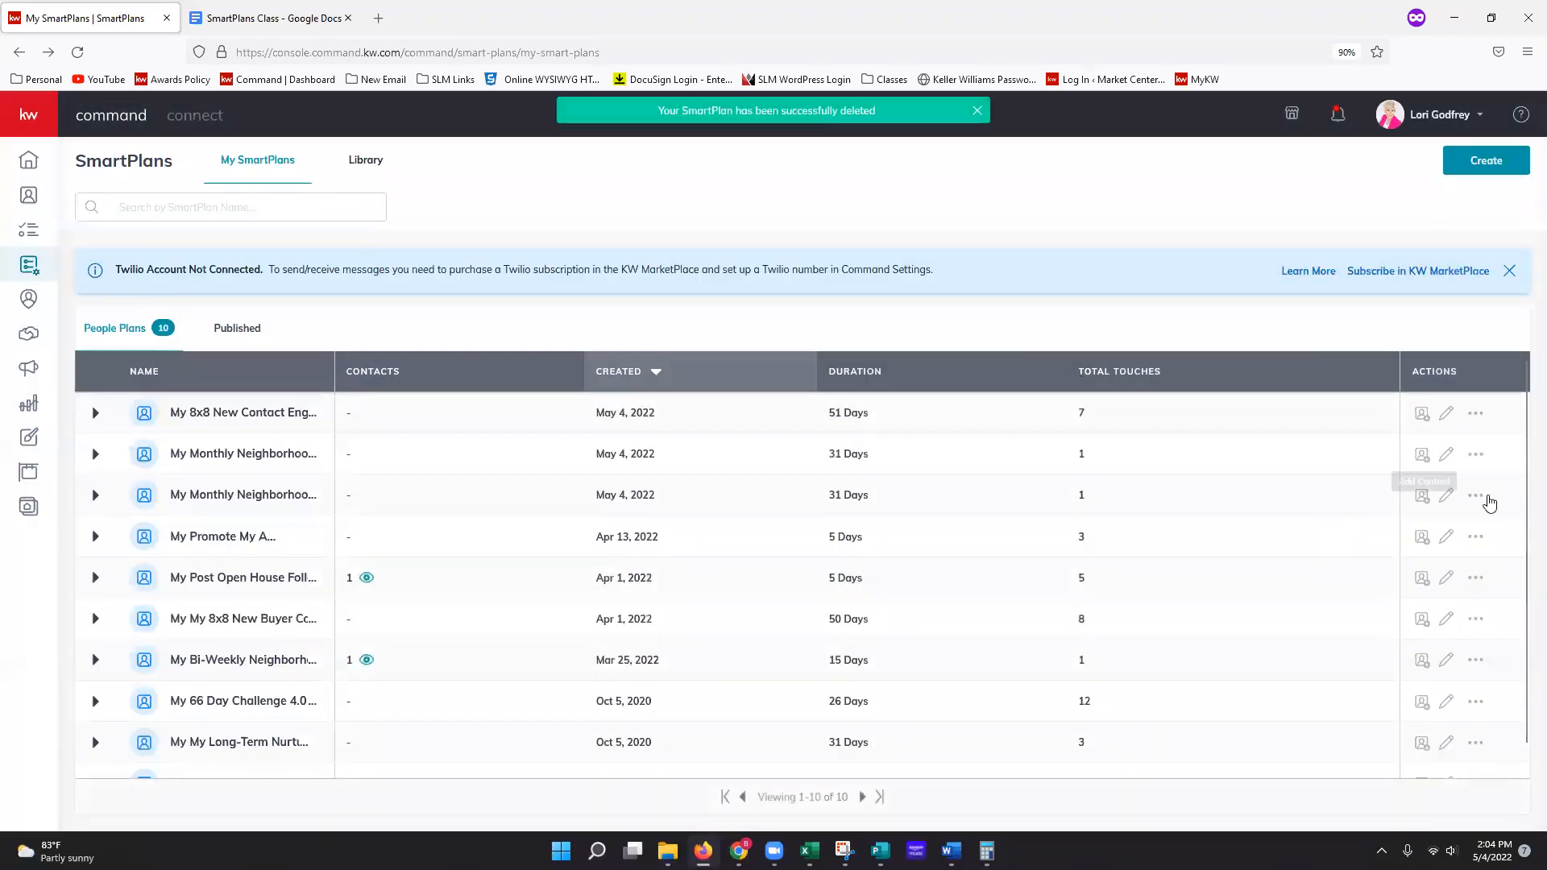
{"action": "left_click", "coordinate": [1477, 496]}
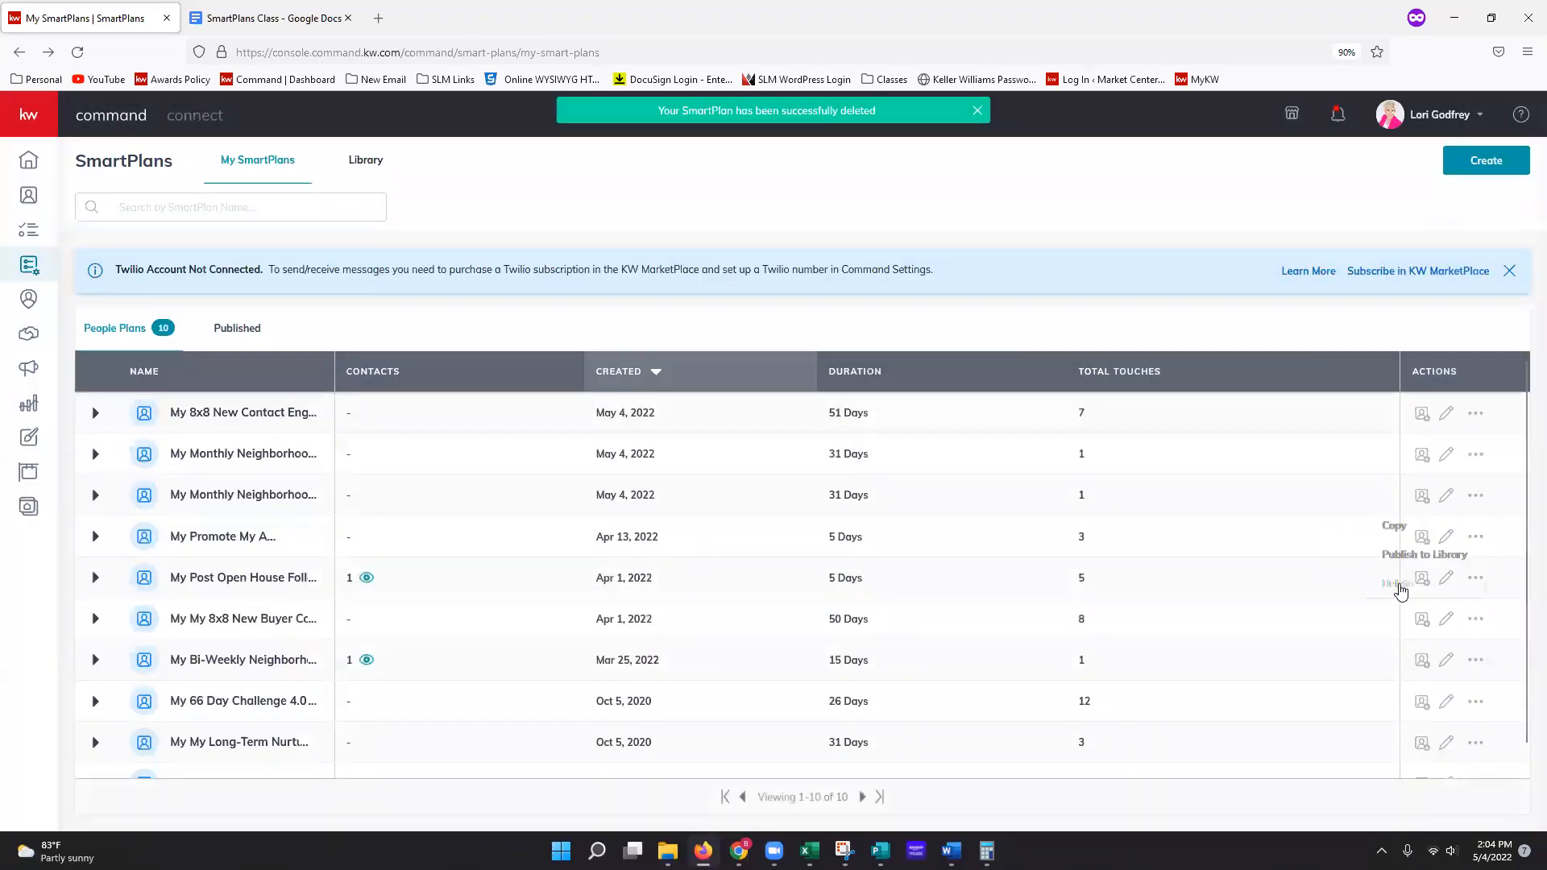
{"action": "left_click", "coordinate": [1399, 583]}
{"action": "left_click", "coordinate": [858, 556]}
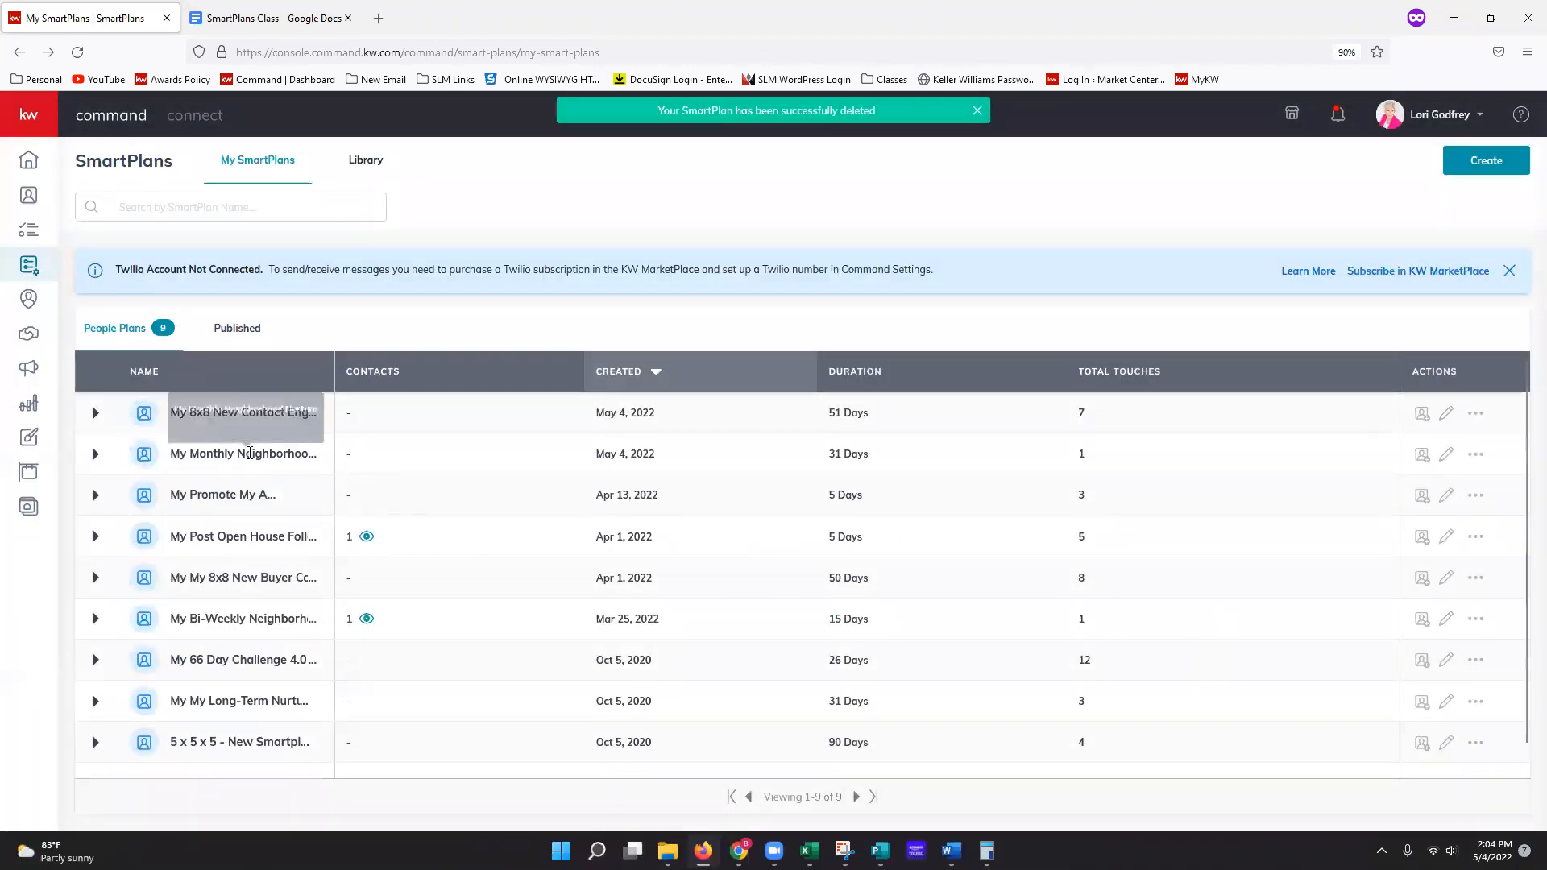
{"action": "scroll", "coordinate": [226, 524], "scroll_direction": "down", "scroll_amount": 1}
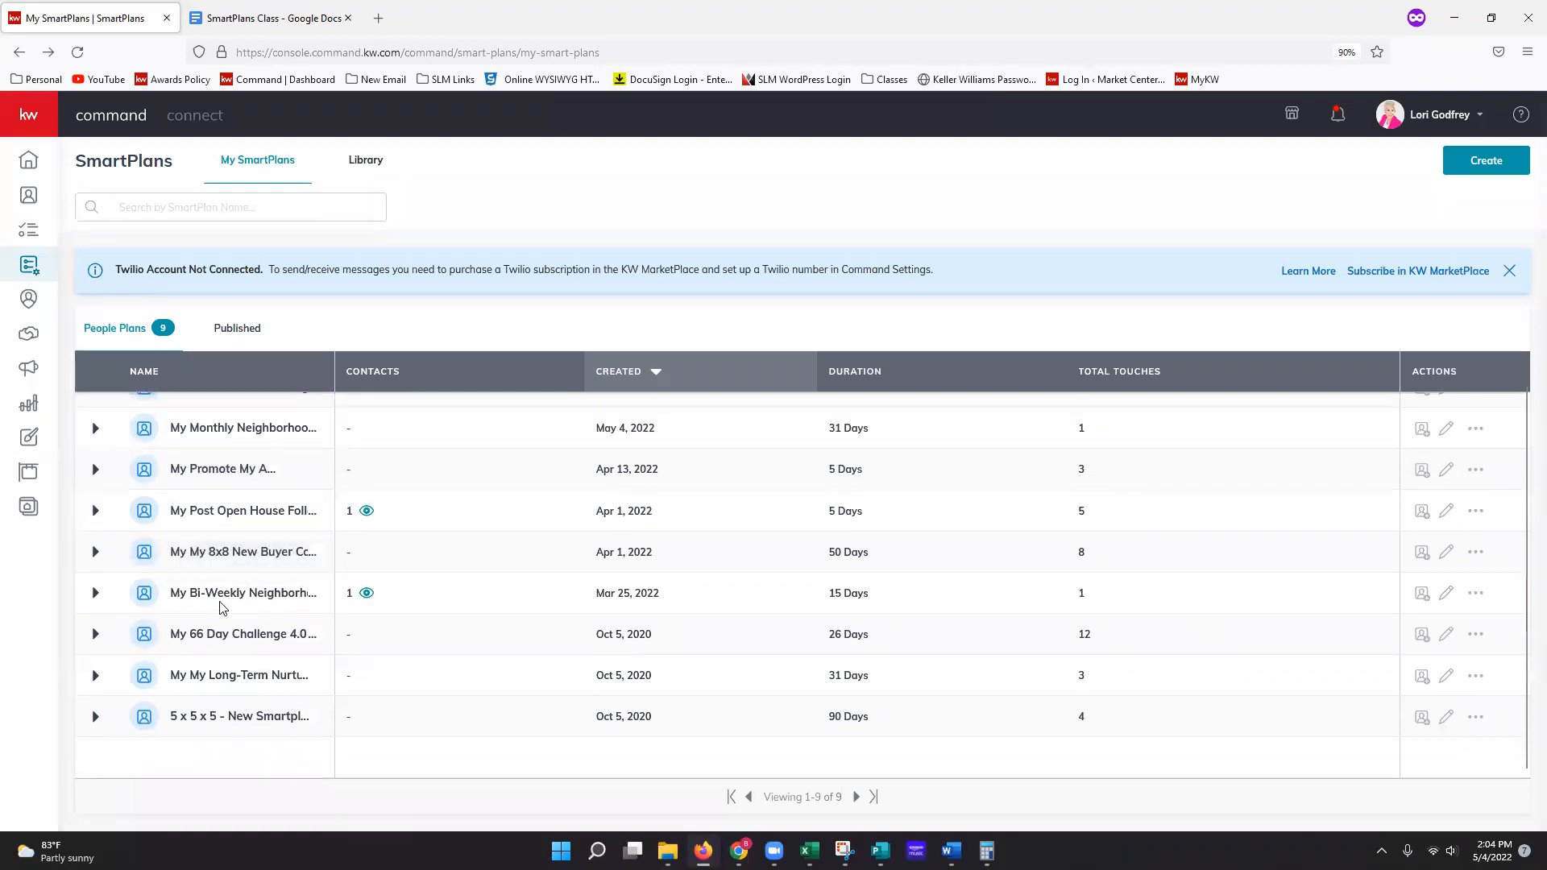
{"action": "scroll", "coordinate": [223, 611], "scroll_direction": "up", "scroll_amount": 1}
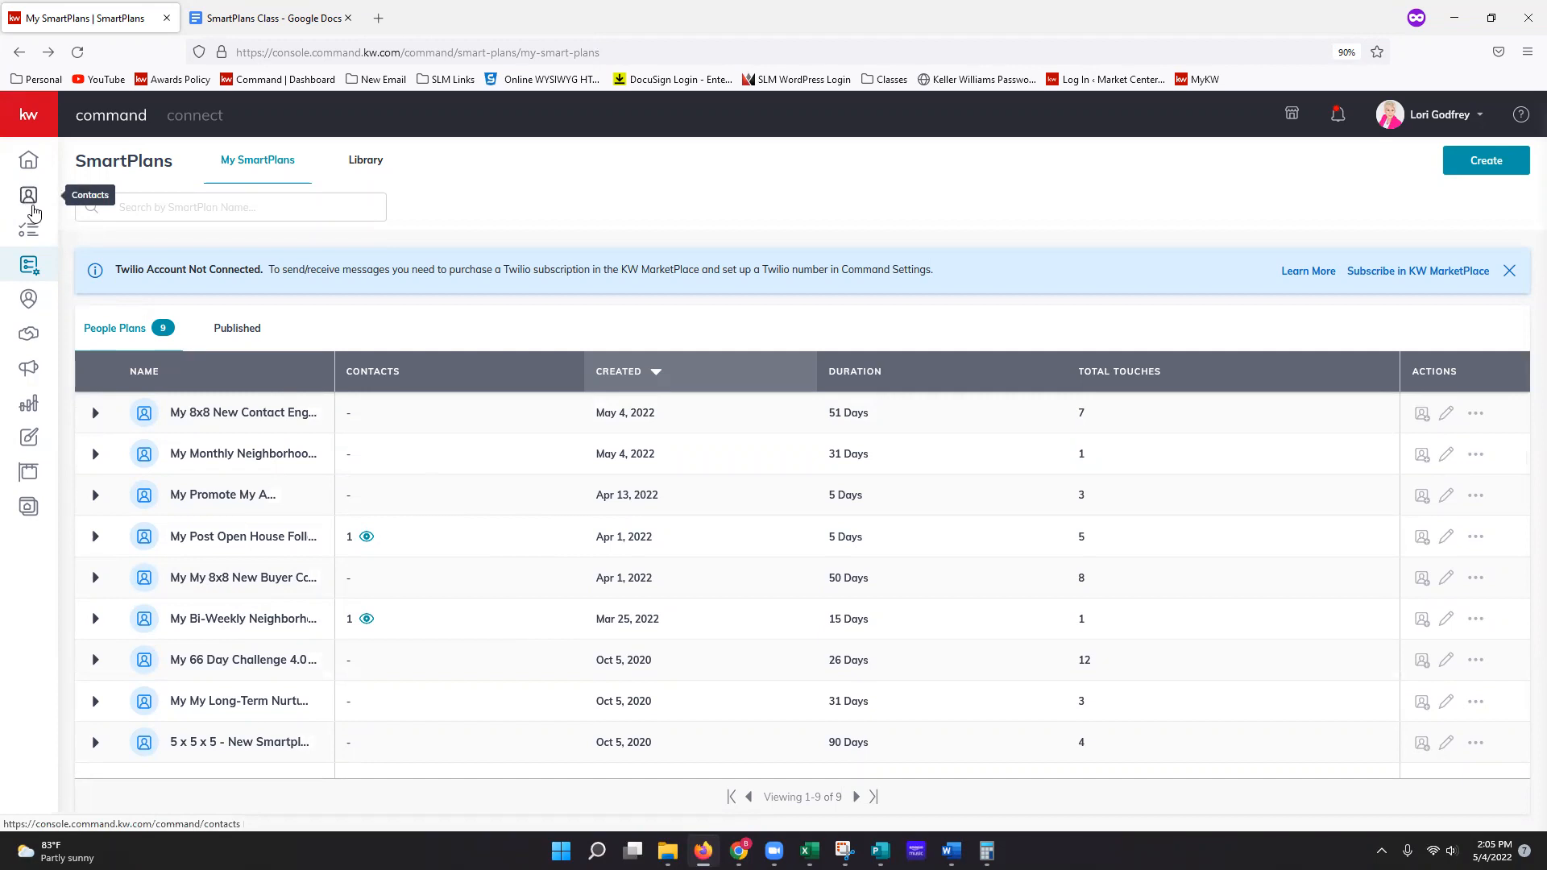
Step: Go to Contacts from the sidebar to see the 9 contacts in SLM View
{"action": "mouse_move", "coordinate": [54, 166]}
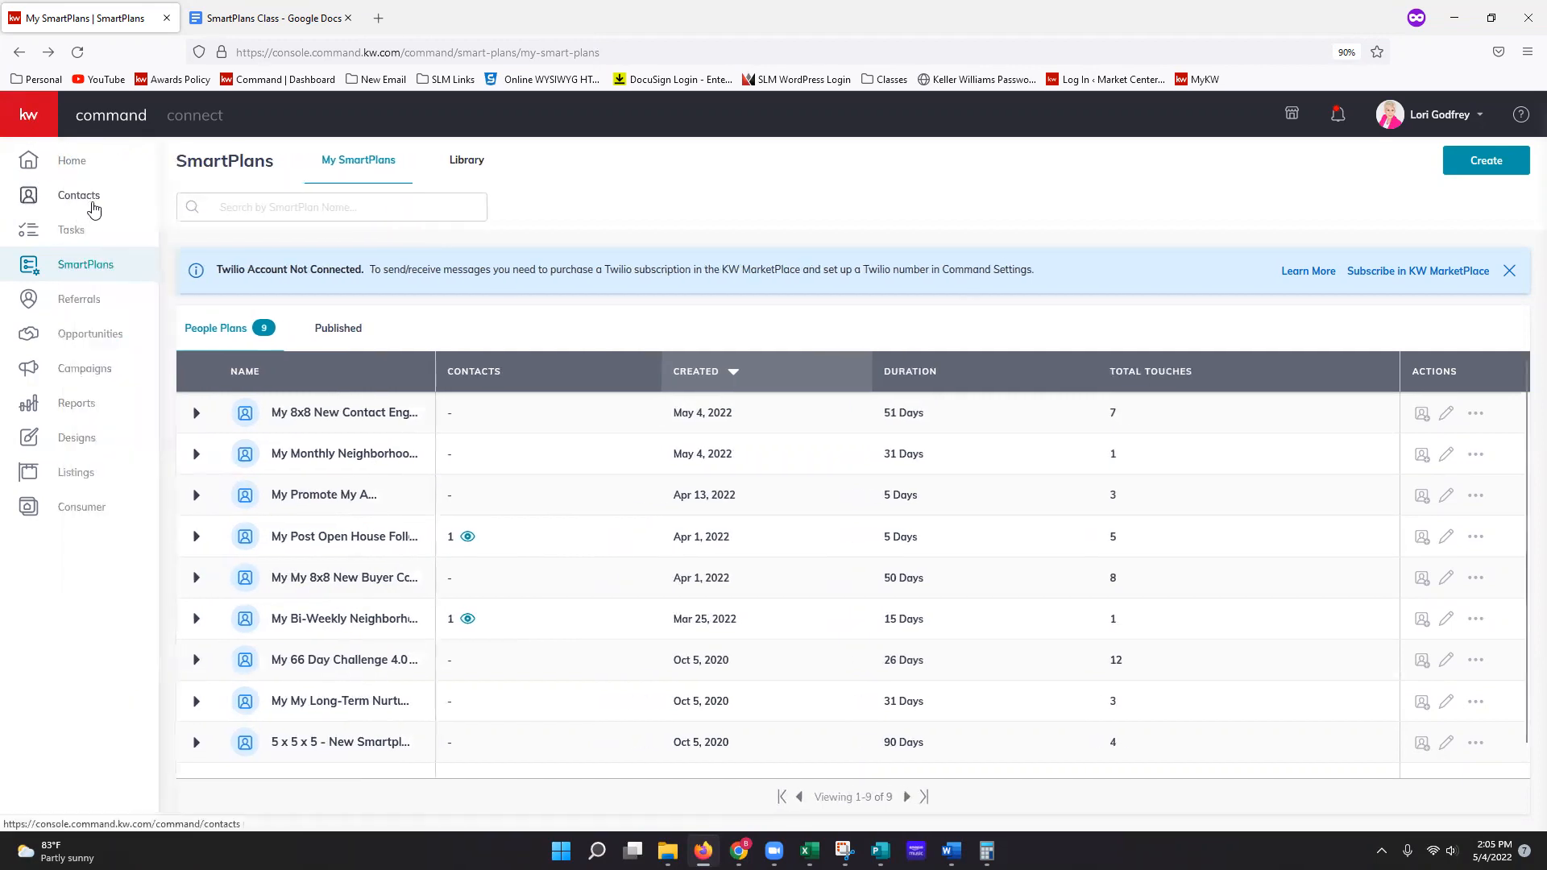
{"action": "left_click", "coordinate": [94, 208]}
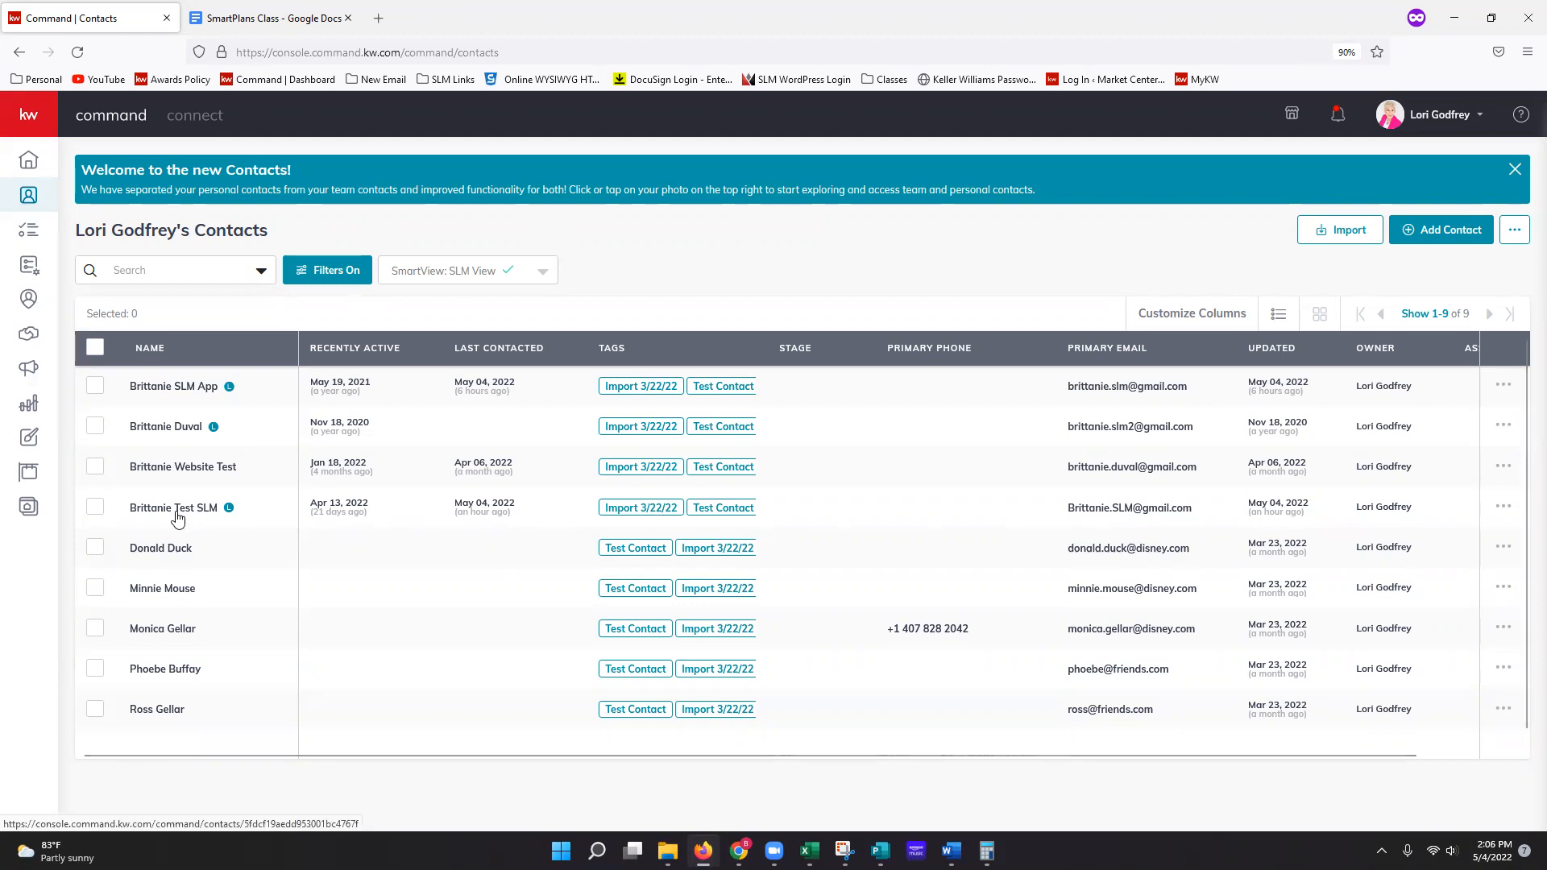
{"action": "left_click", "coordinate": [178, 519]}
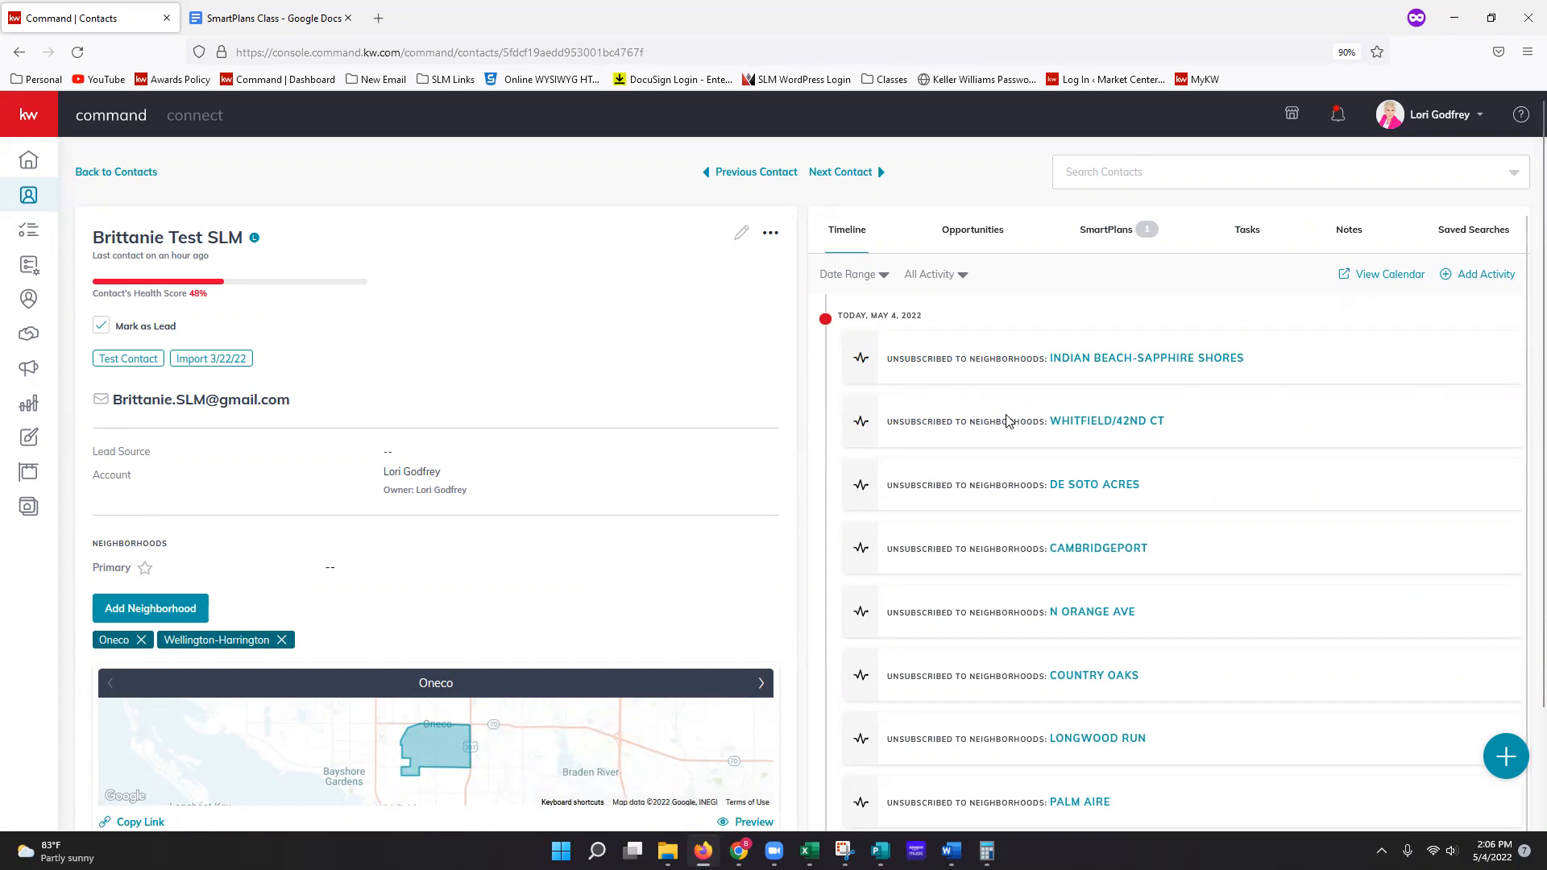
{"action": "scroll", "coordinate": [1020, 443], "scroll_direction": "down", "scroll_amount": 6}
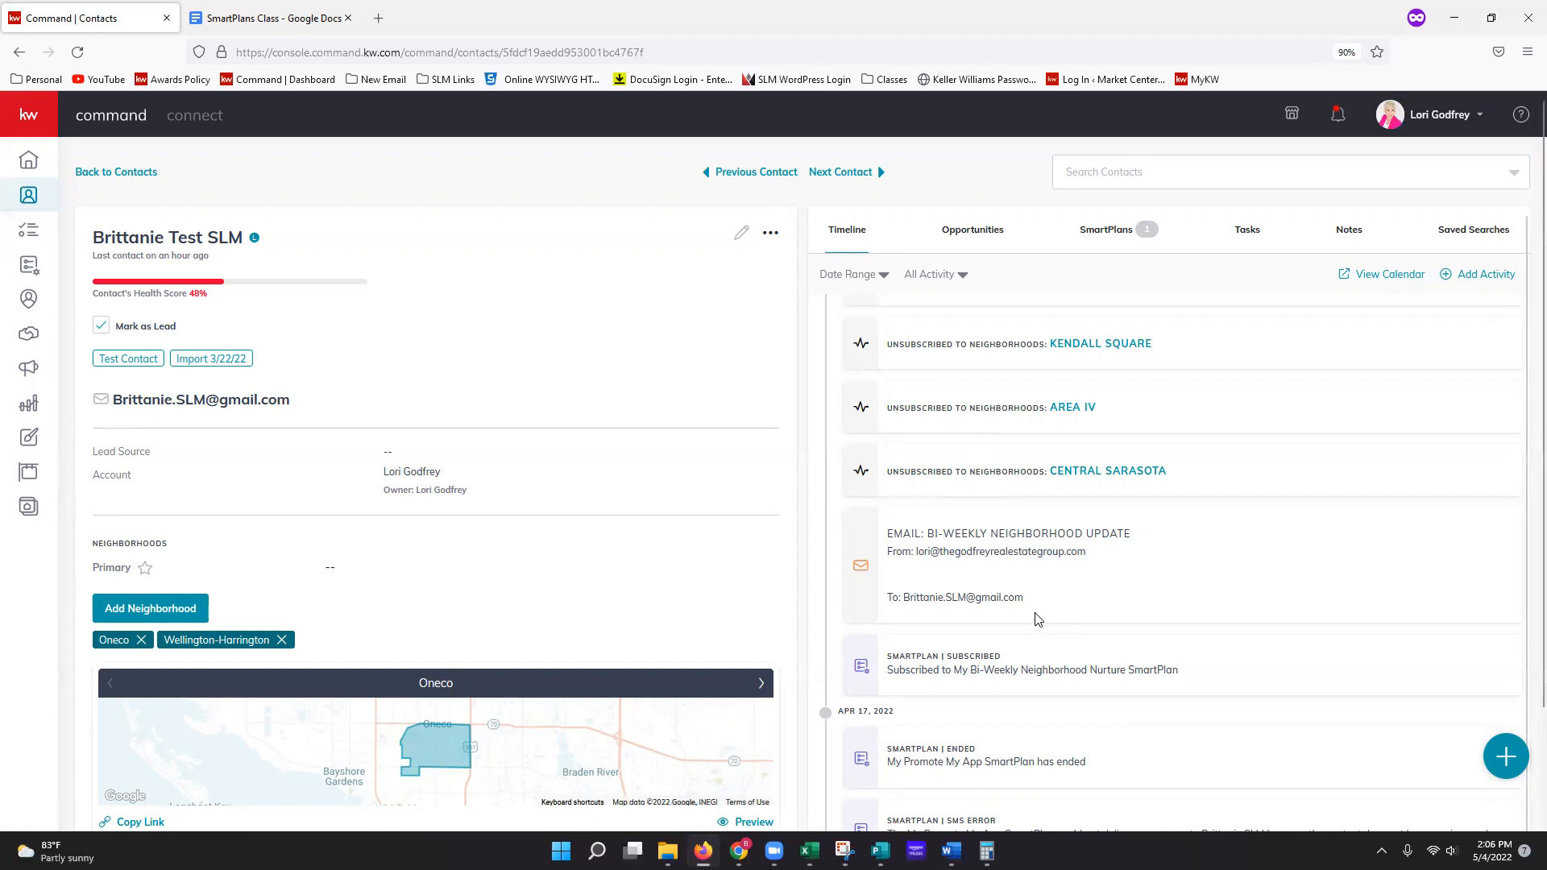
{"action": "scroll", "coordinate": [787, 597], "scroll_direction": "down", "scroll_amount": 1}
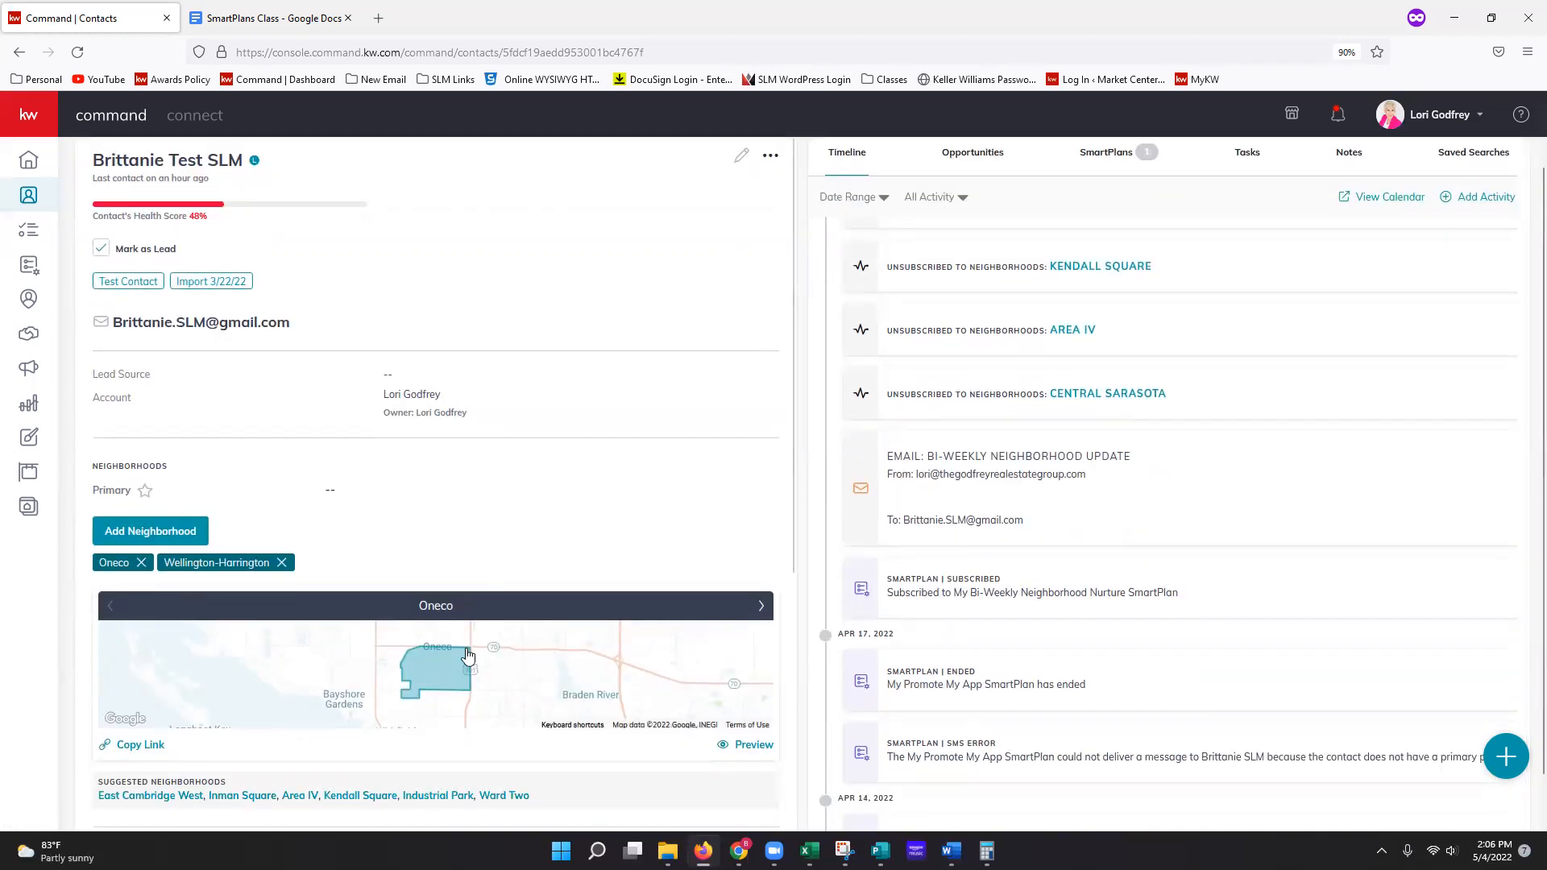
{"action": "scroll", "coordinate": [553, 663], "scroll_direction": "down", "scroll_amount": 1}
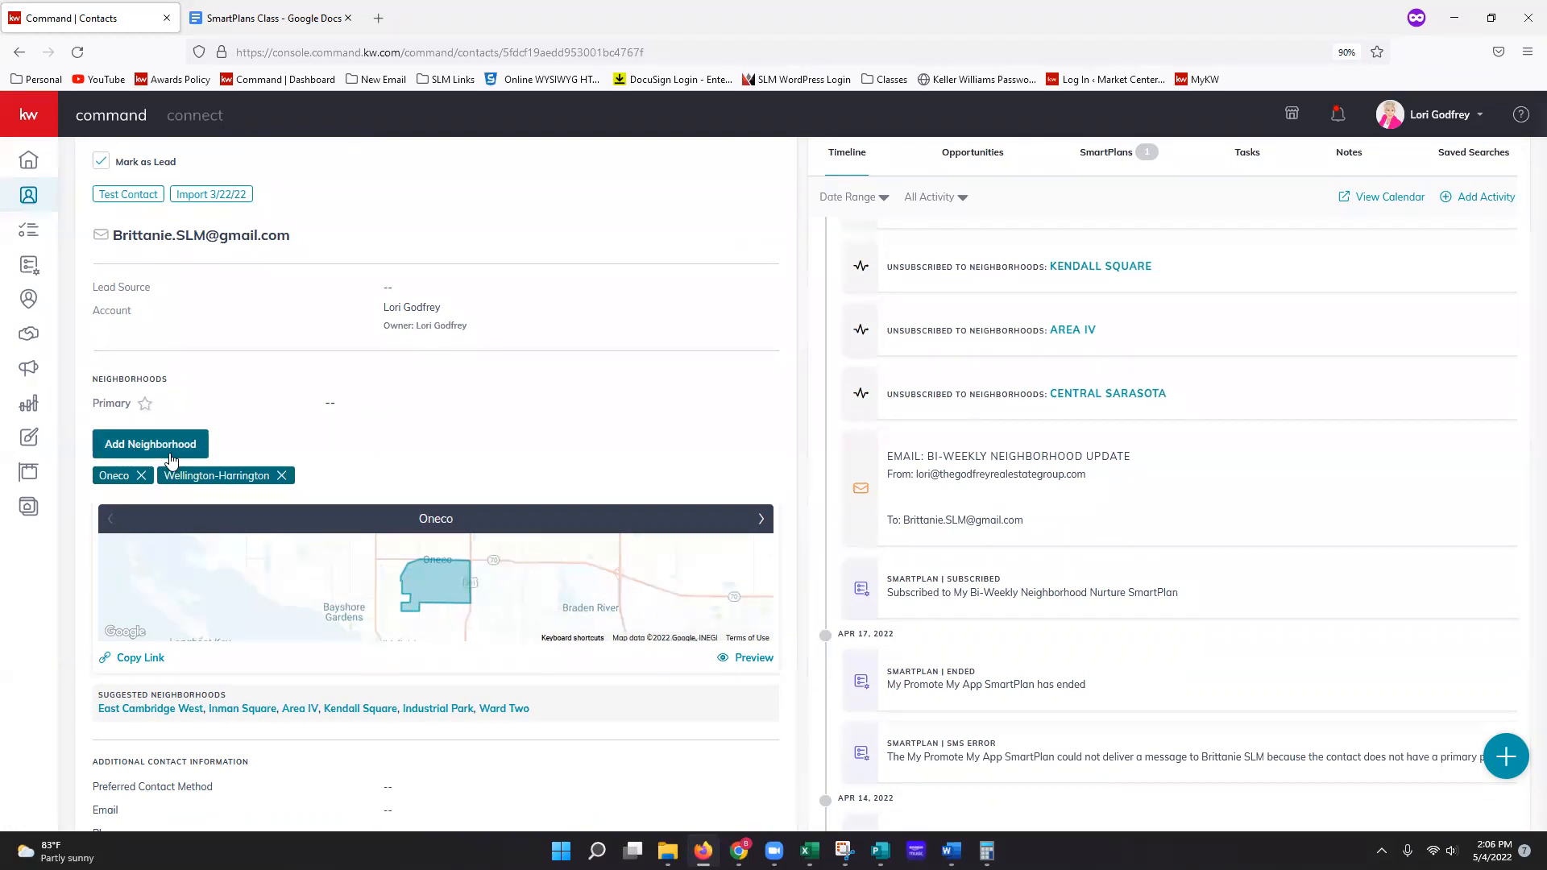
Step: Start adding a neighborhood to the test contact and block the browser's location request
{"action": "left_click", "coordinate": [171, 458]}
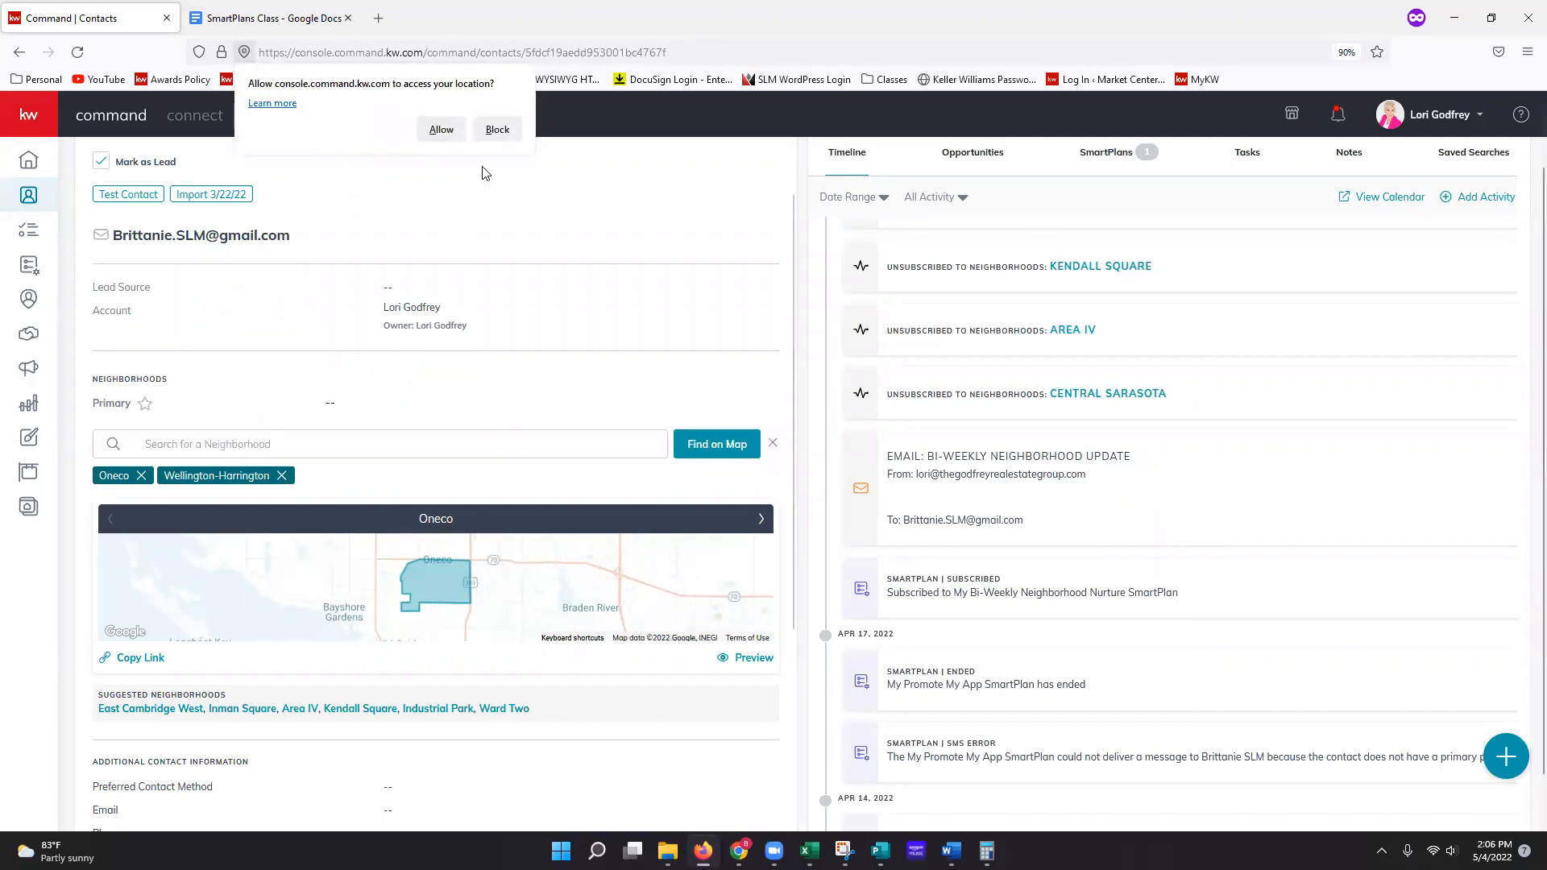
{"action": "left_click", "coordinate": [497, 129]}
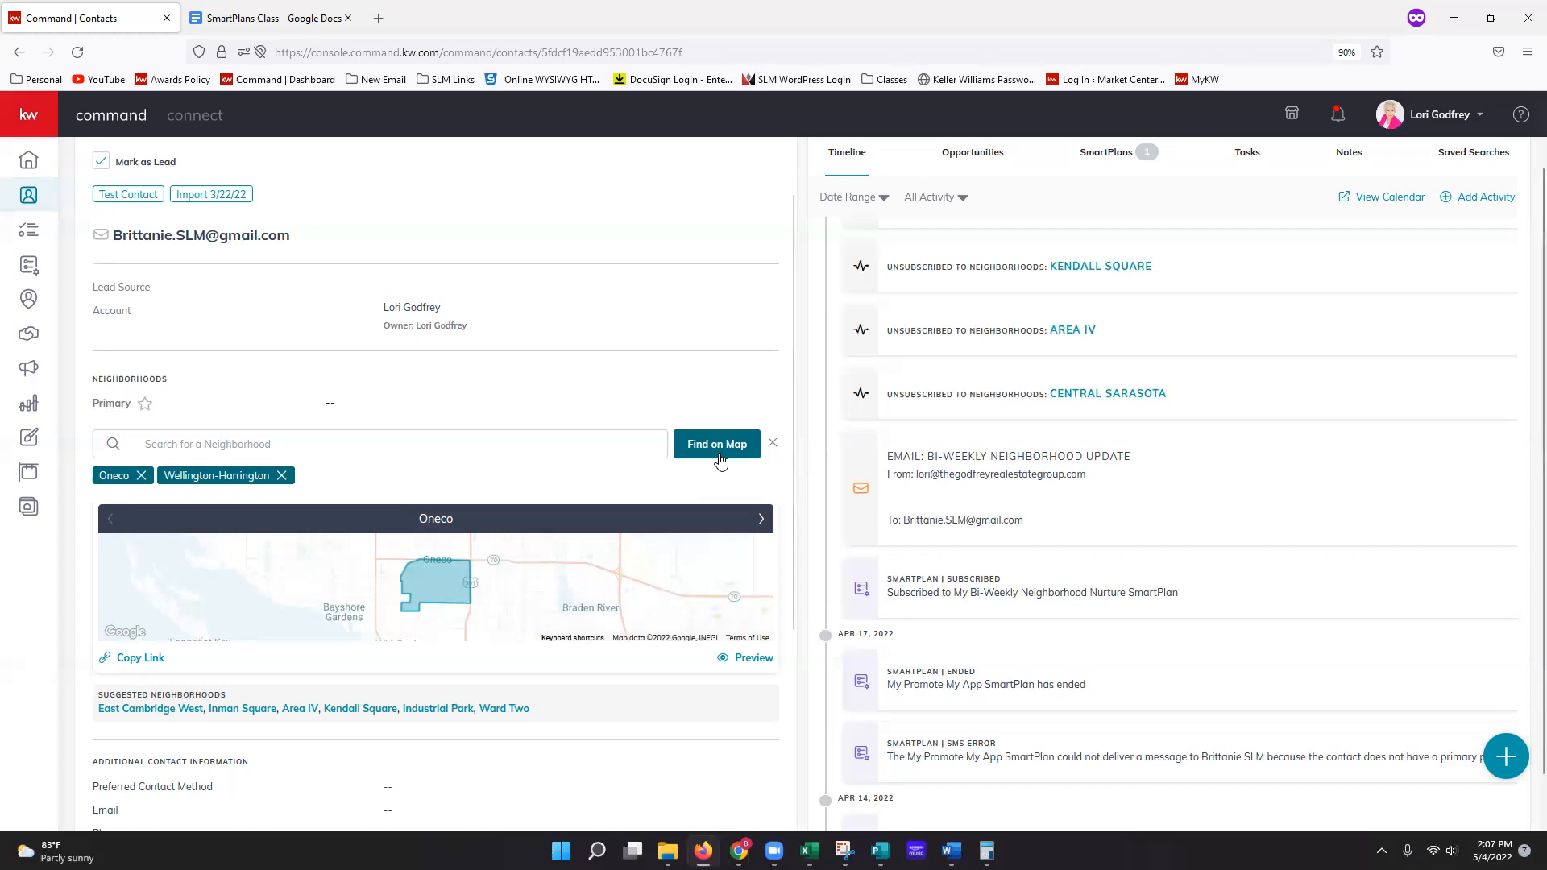
Step: Search the neighborhood map for 'sarasota, FL' and choose the Florida 789 result
{"action": "left_click", "coordinate": [717, 460]}
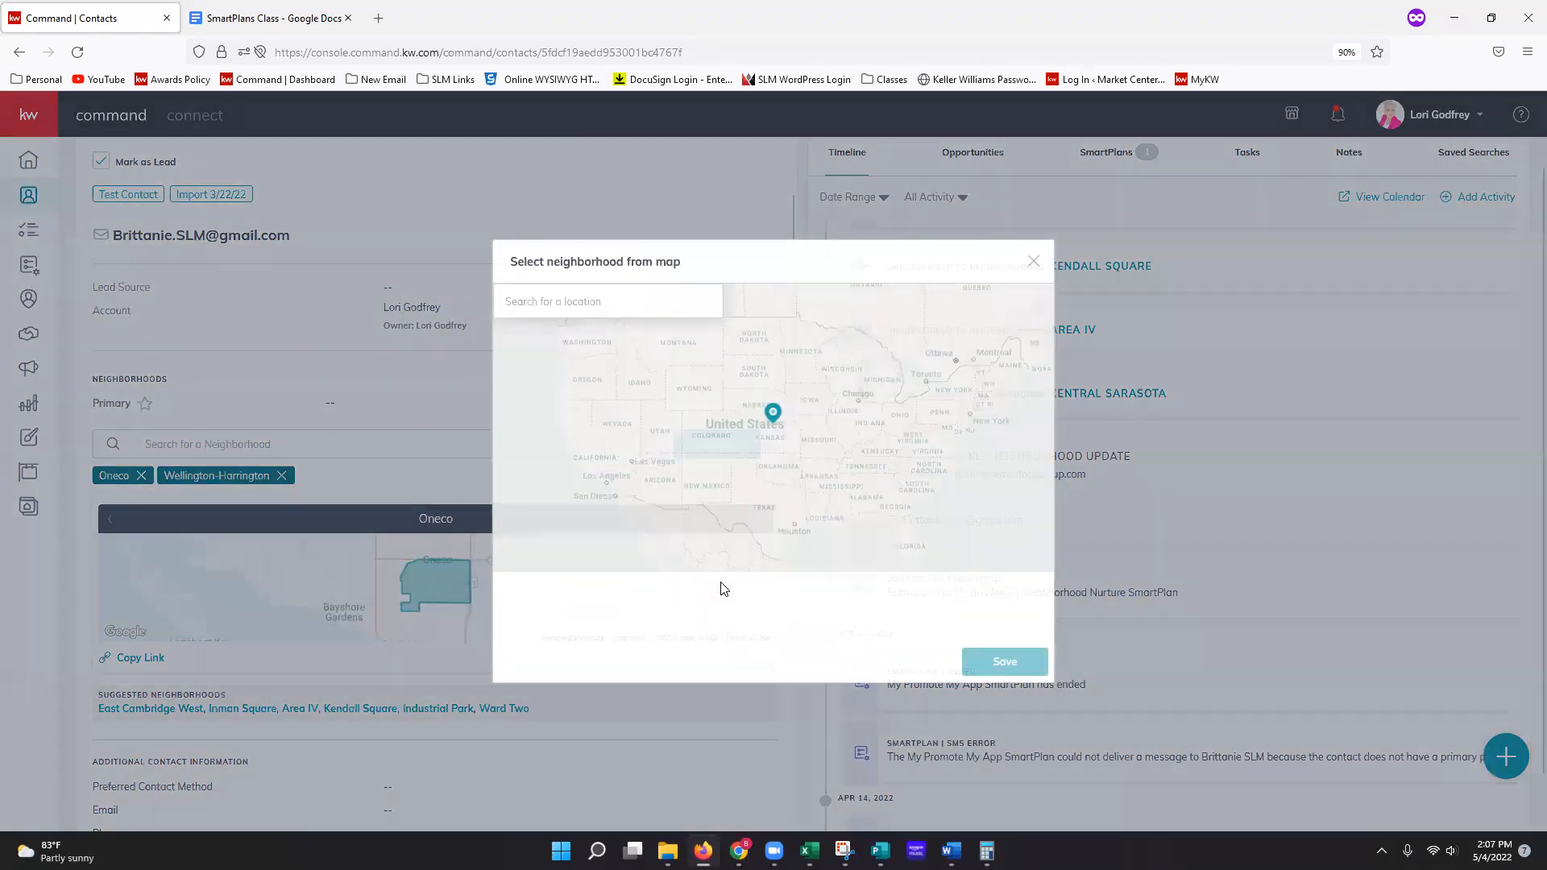
{"action": "left_click", "coordinate": [585, 304]}
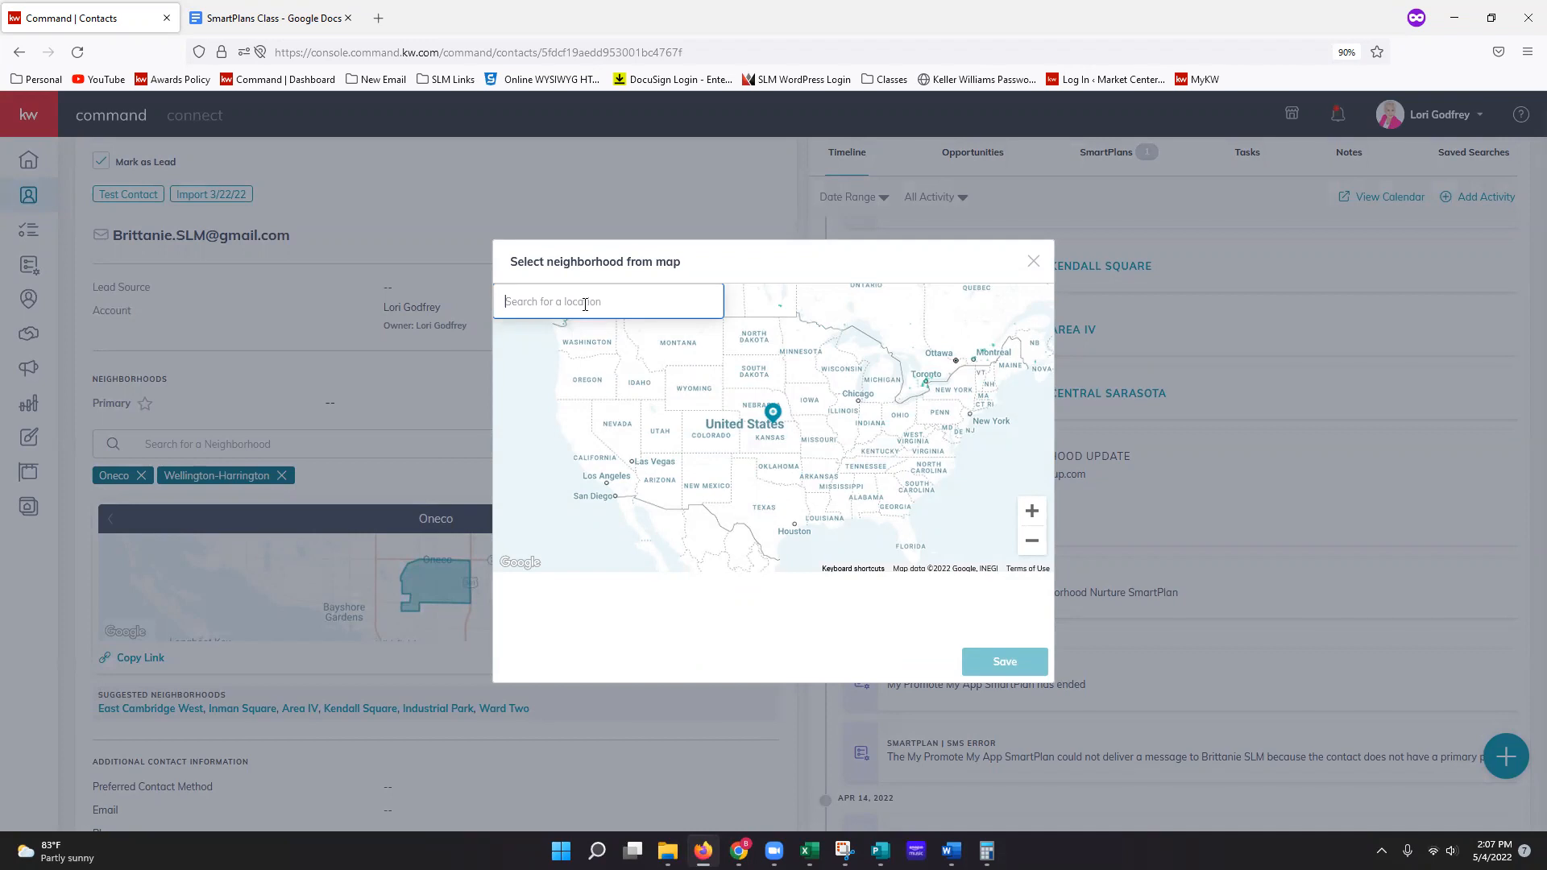
{"action": "type", "text": "sar"}
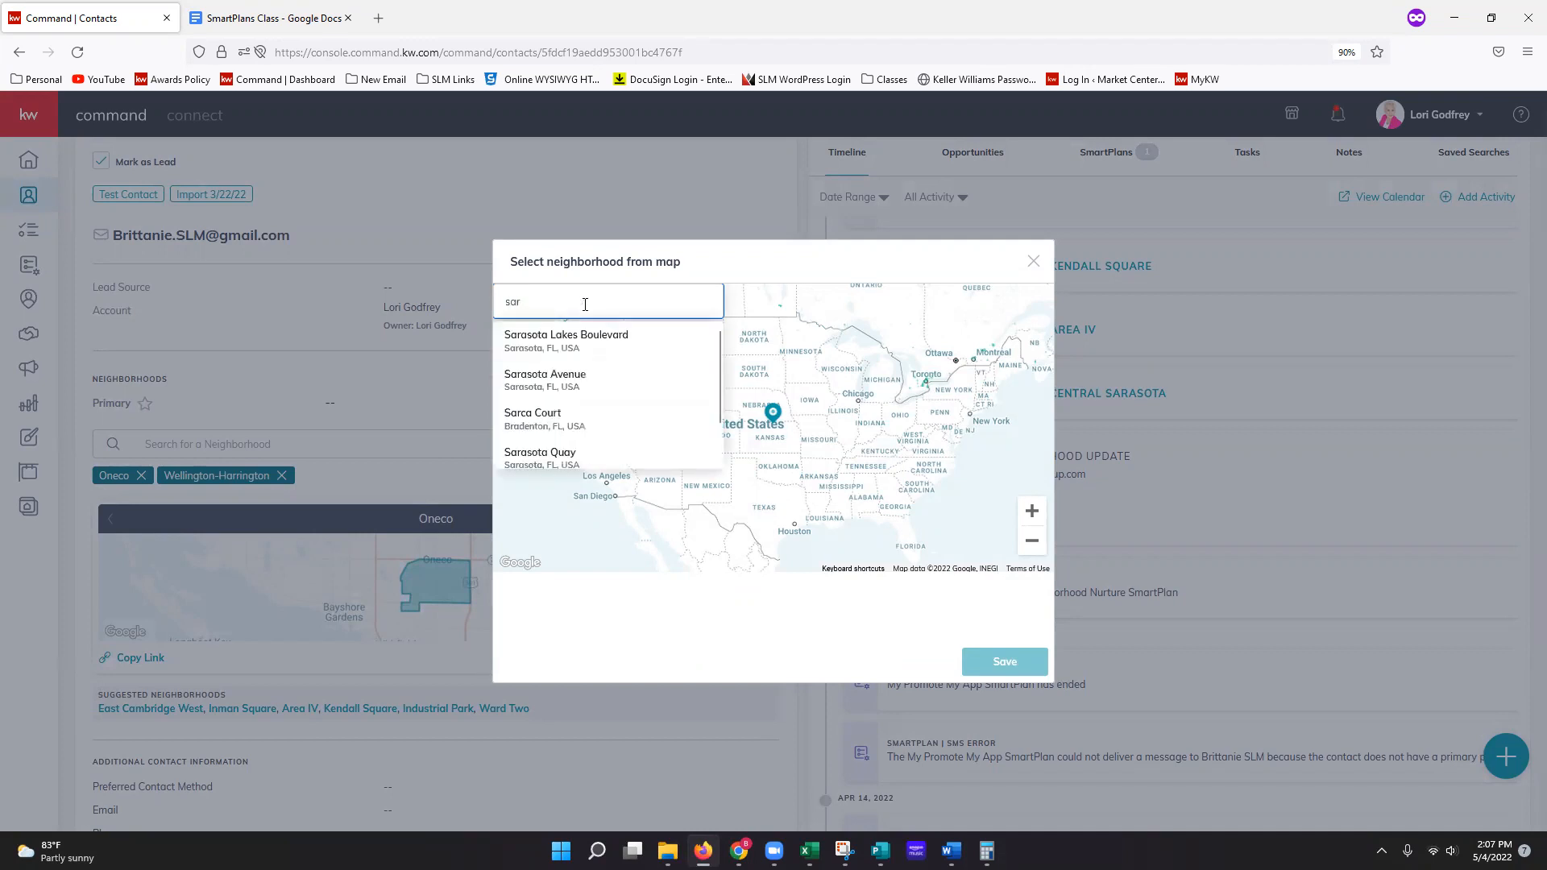
{"action": "type", "text": "as"}
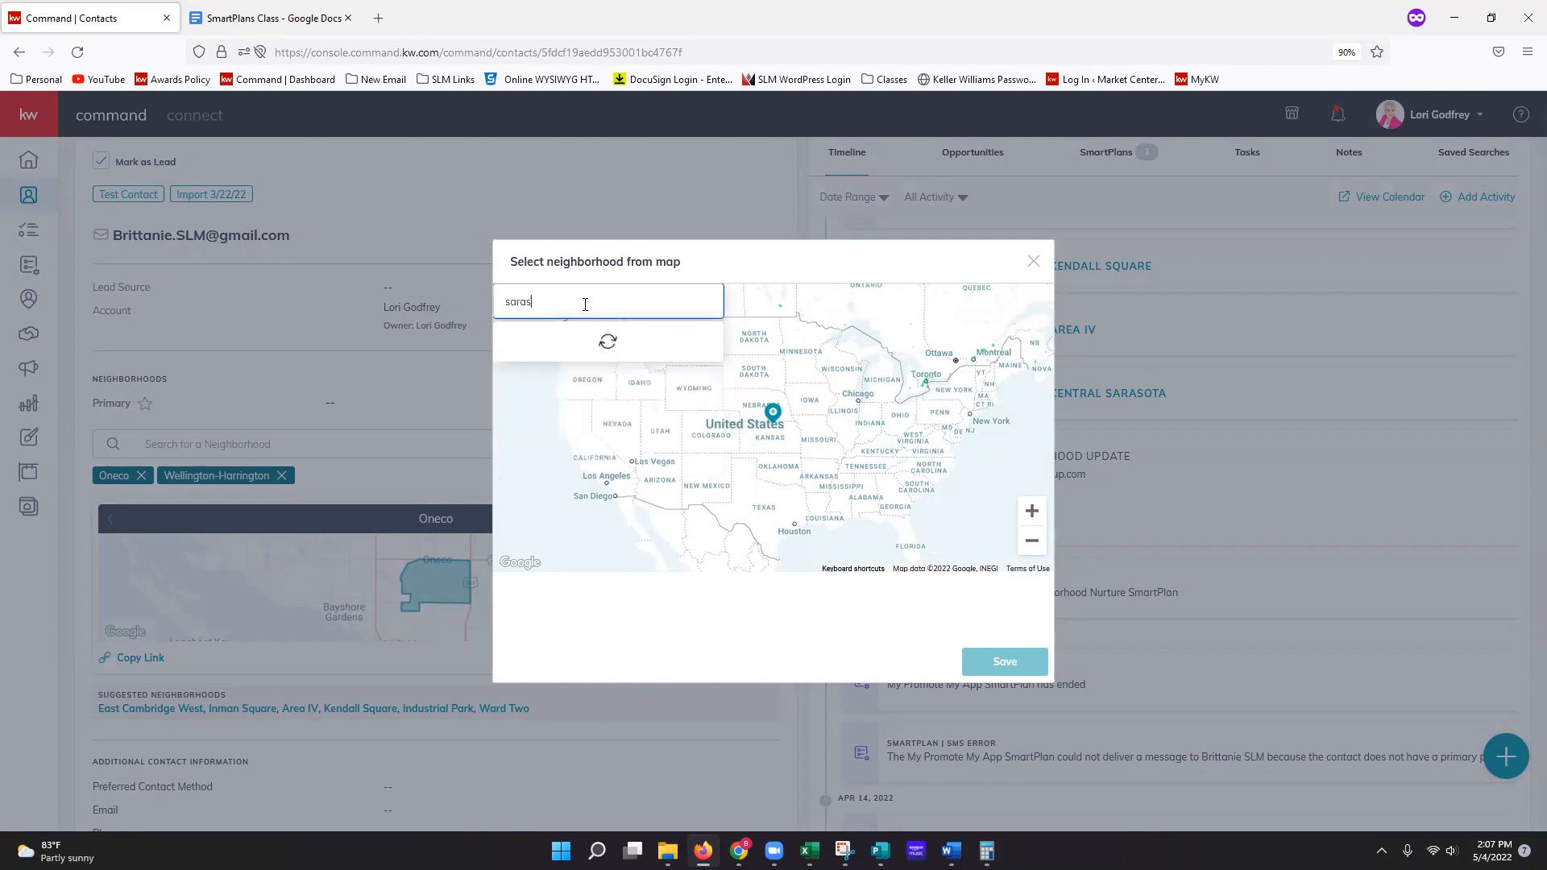
{"action": "type", "text": "ota, FL"}
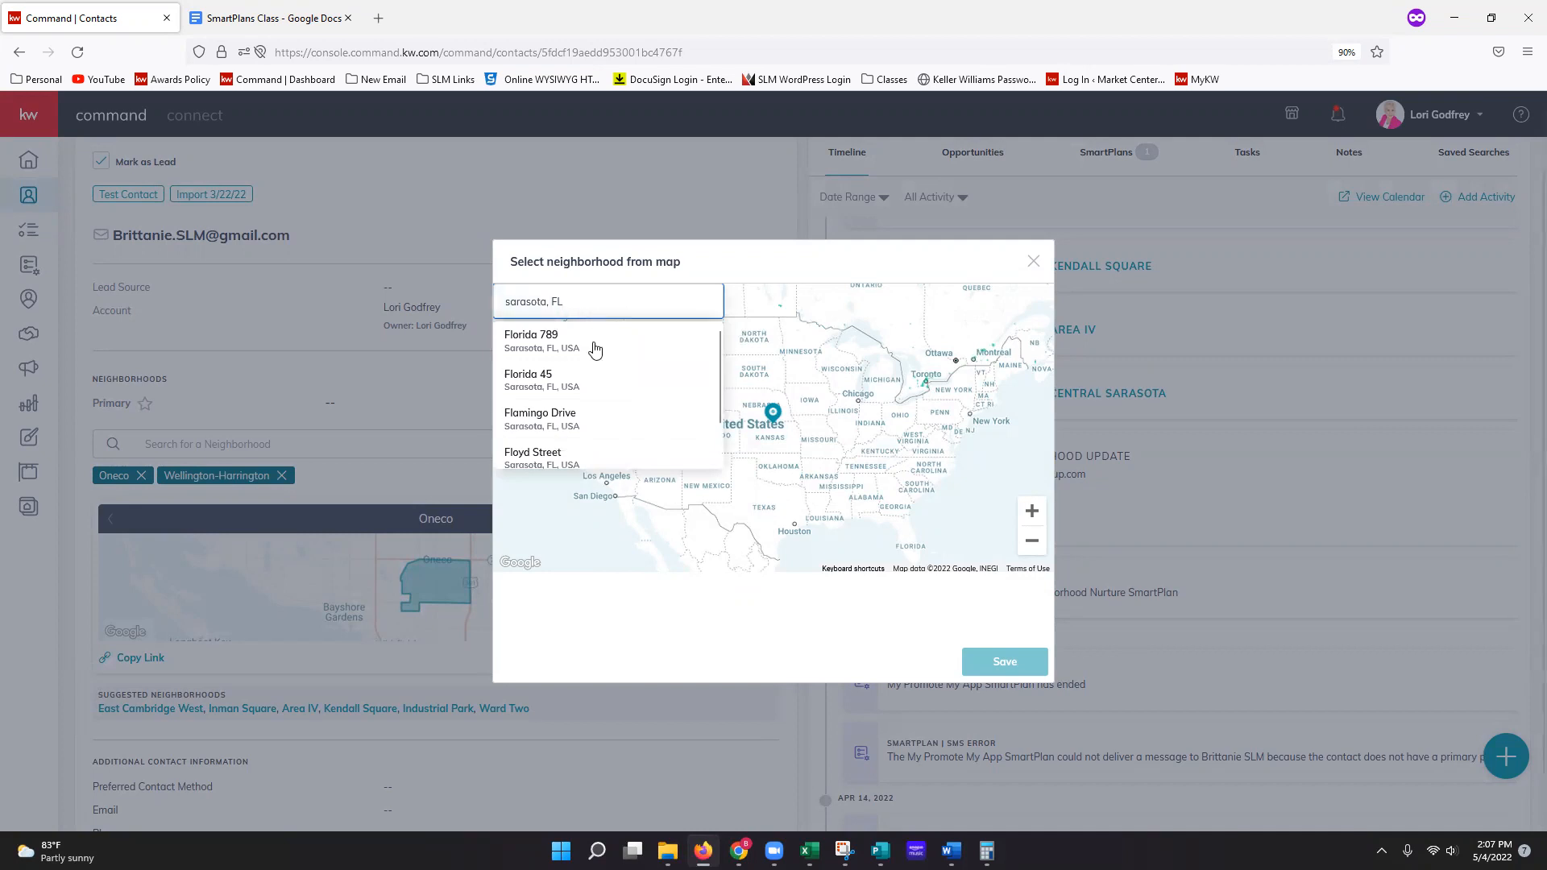
{"action": "left_click", "coordinate": [574, 355]}
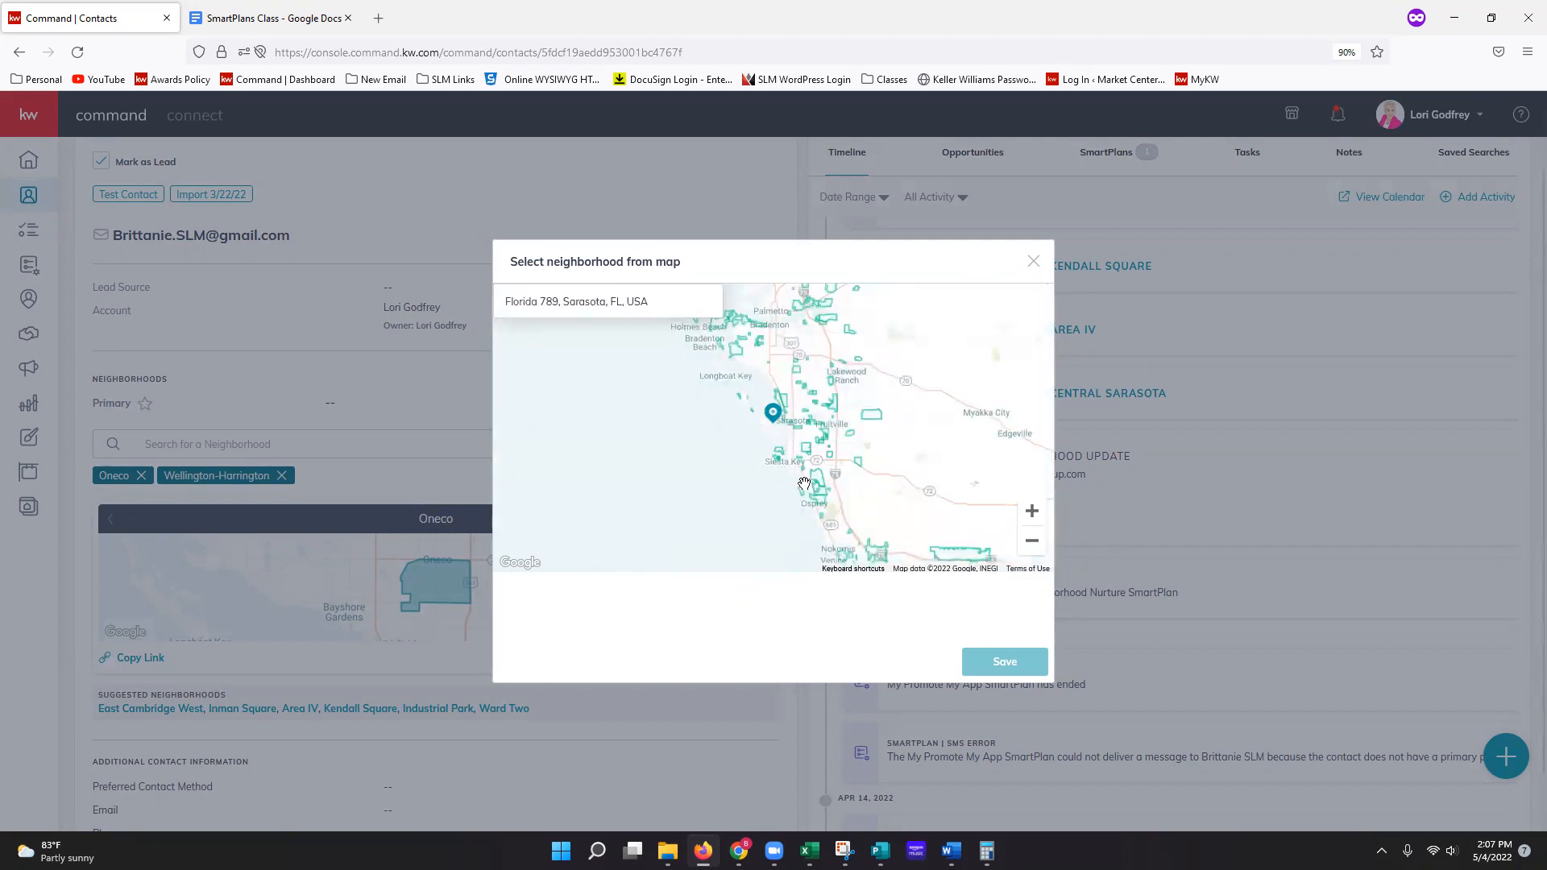
Step: Zoom and pan to St. Armands and select the ArmaLido neighborhood
{"action": "left_click", "coordinate": [1032, 513]}
{"action": "left_click", "coordinate": [1033, 512]}
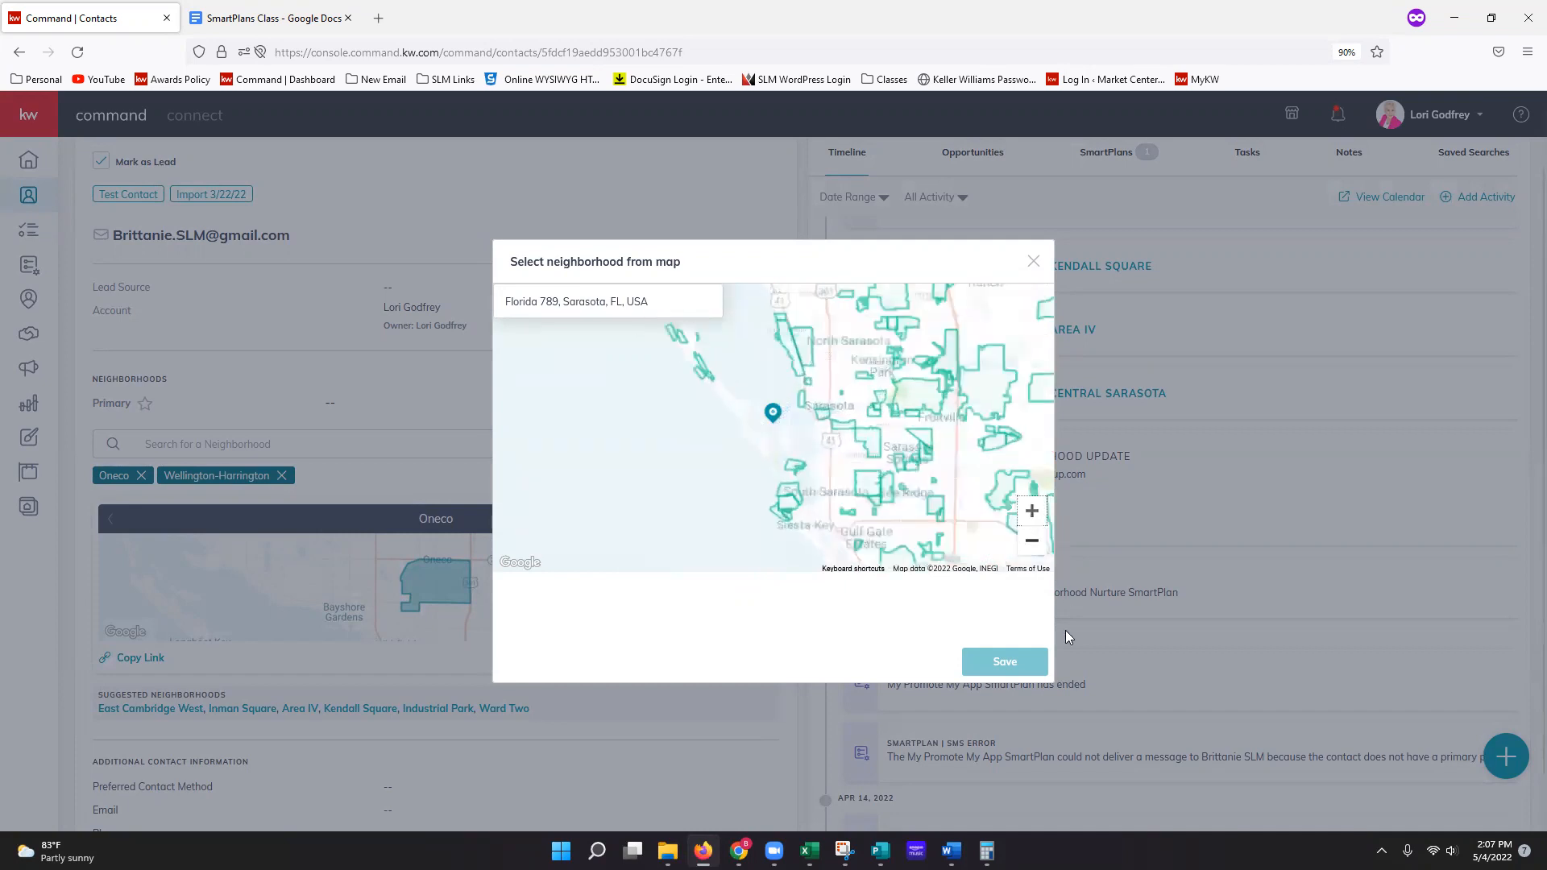
{"action": "left_click", "coordinate": [1032, 540]}
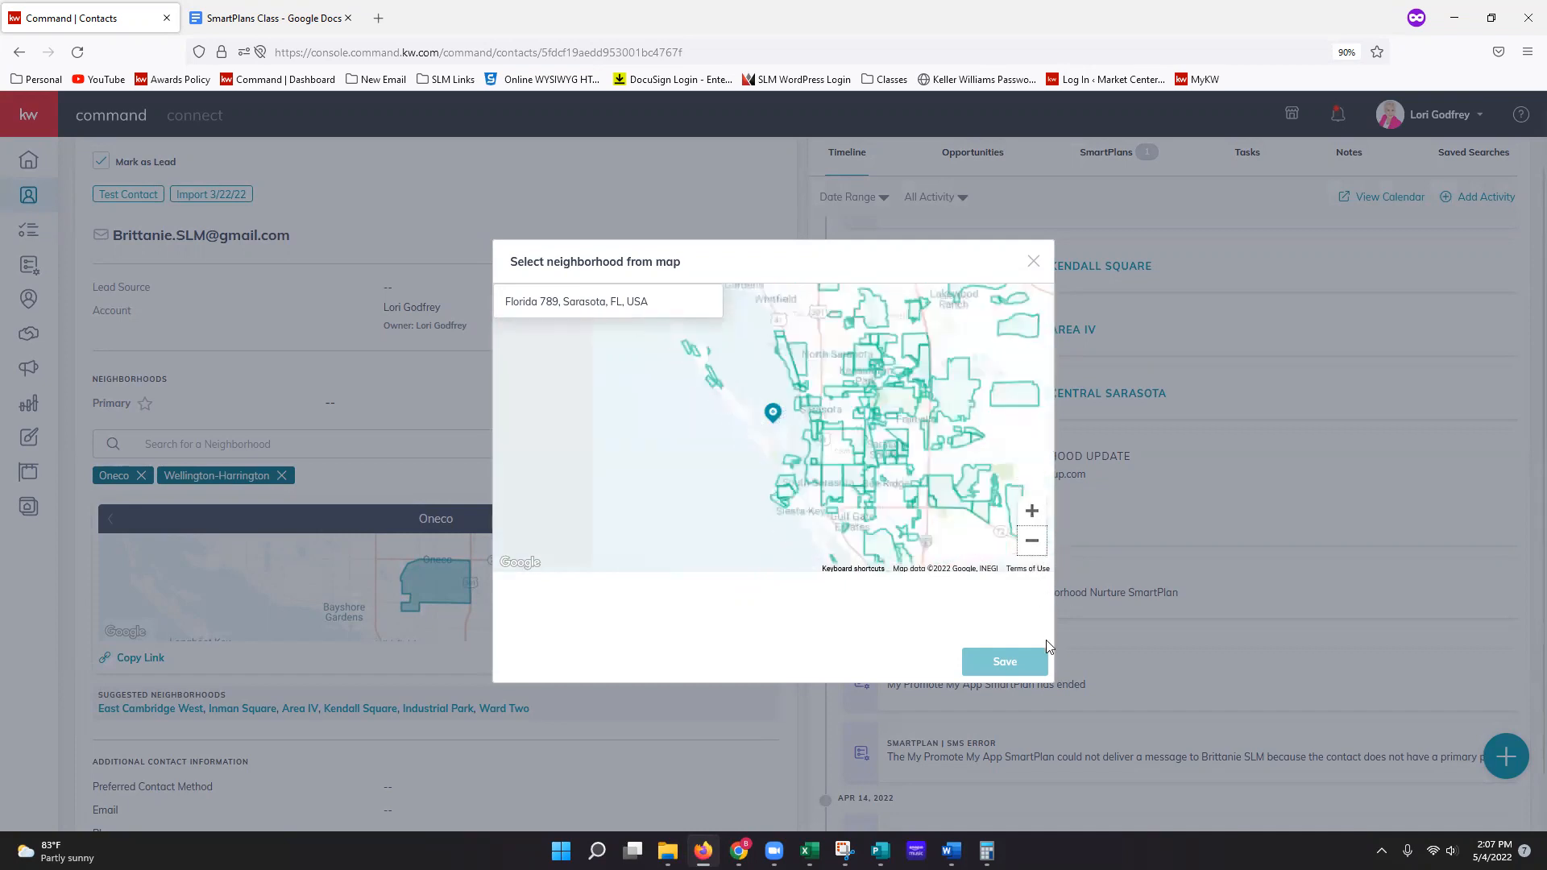
{"action": "left_click_drag", "start_coordinate": [866, 415], "coordinate": [911, 438]}
{"action": "left_click", "coordinate": [1031, 511]}
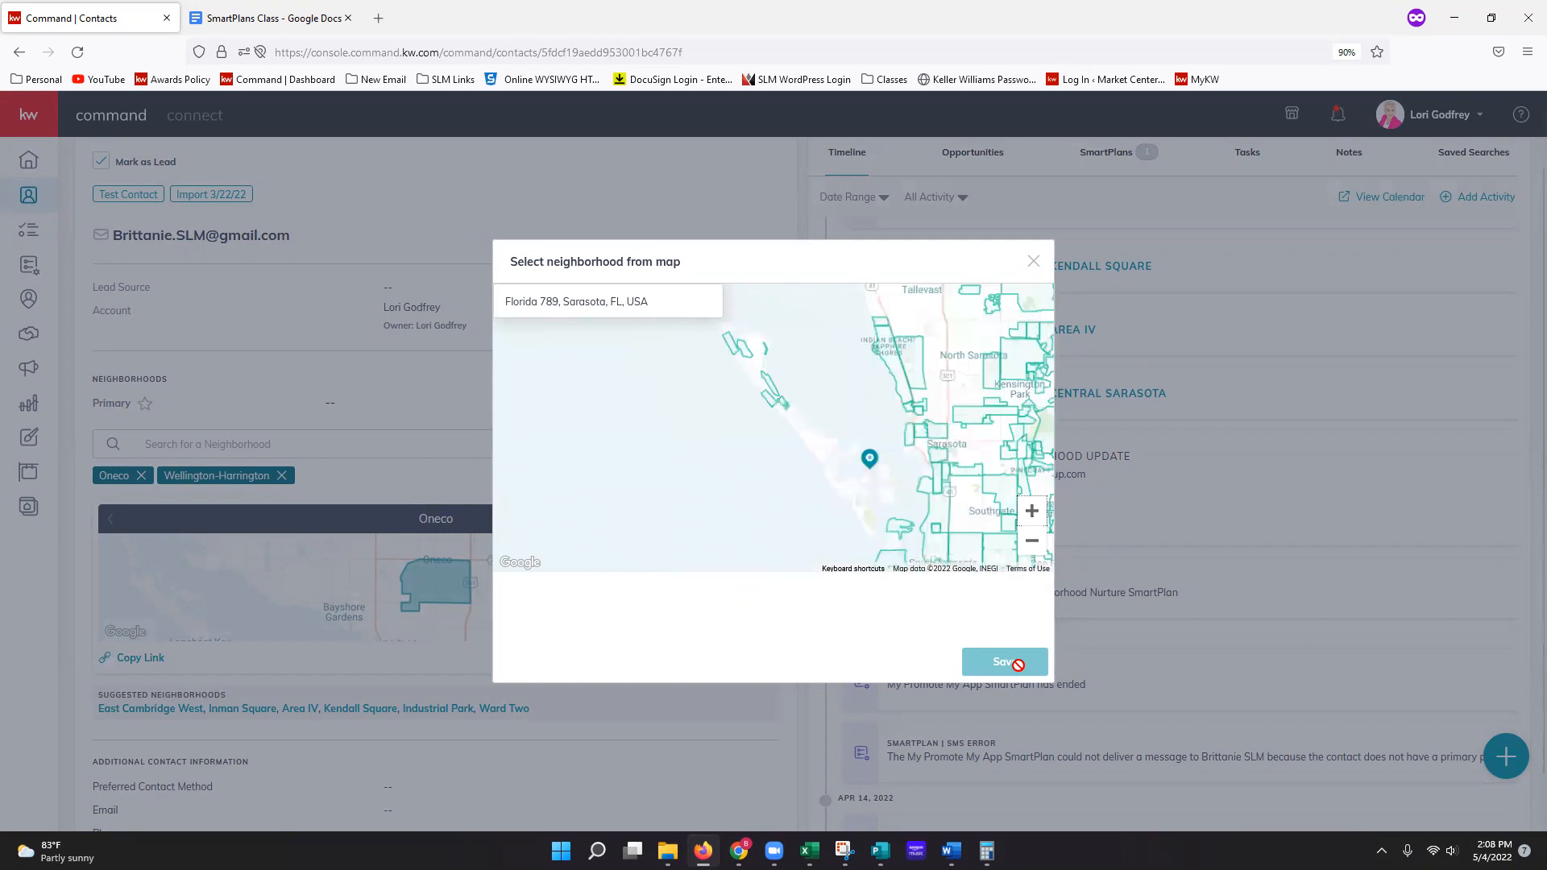
{"action": "left_click", "coordinate": [1031, 511]}
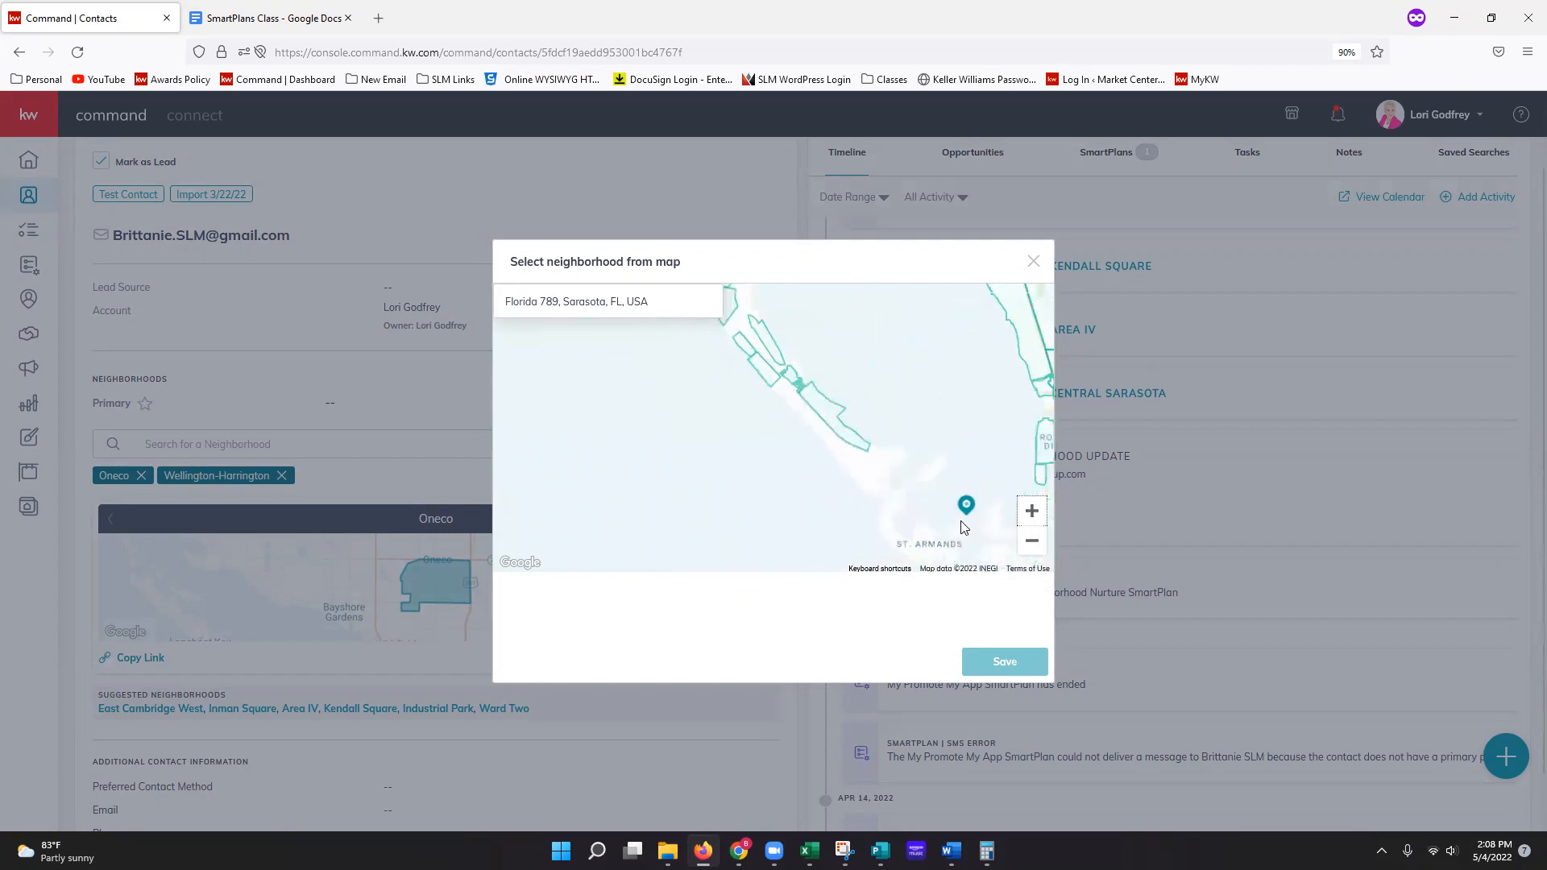
{"action": "left_click_drag", "start_coordinate": [977, 452], "coordinate": [822, 359]}
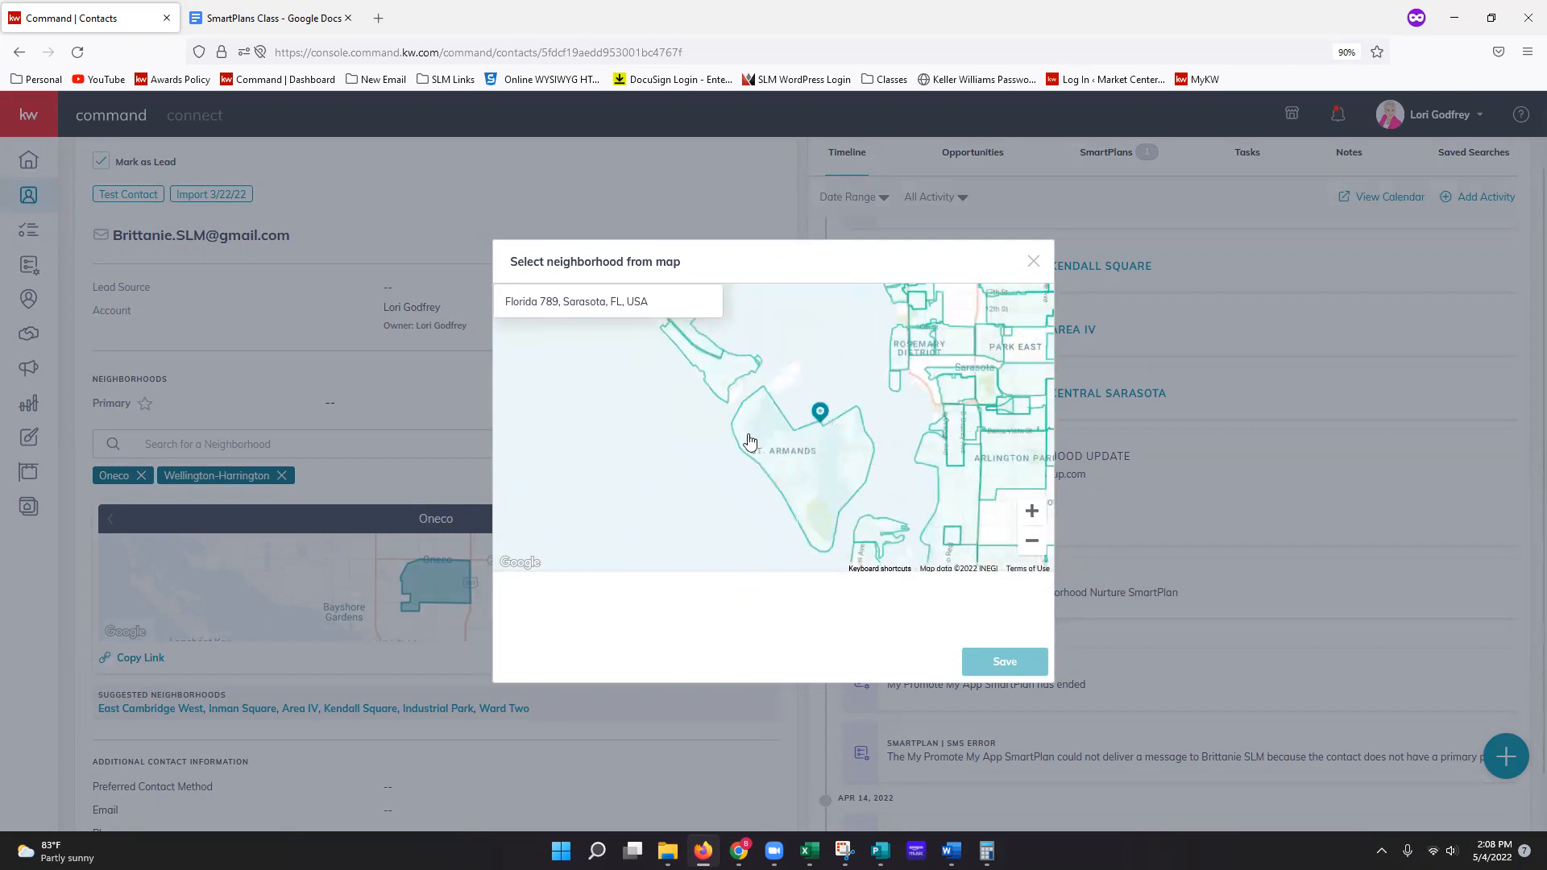
{"action": "left_click_drag", "start_coordinate": [885, 419], "coordinate": [798, 441]}
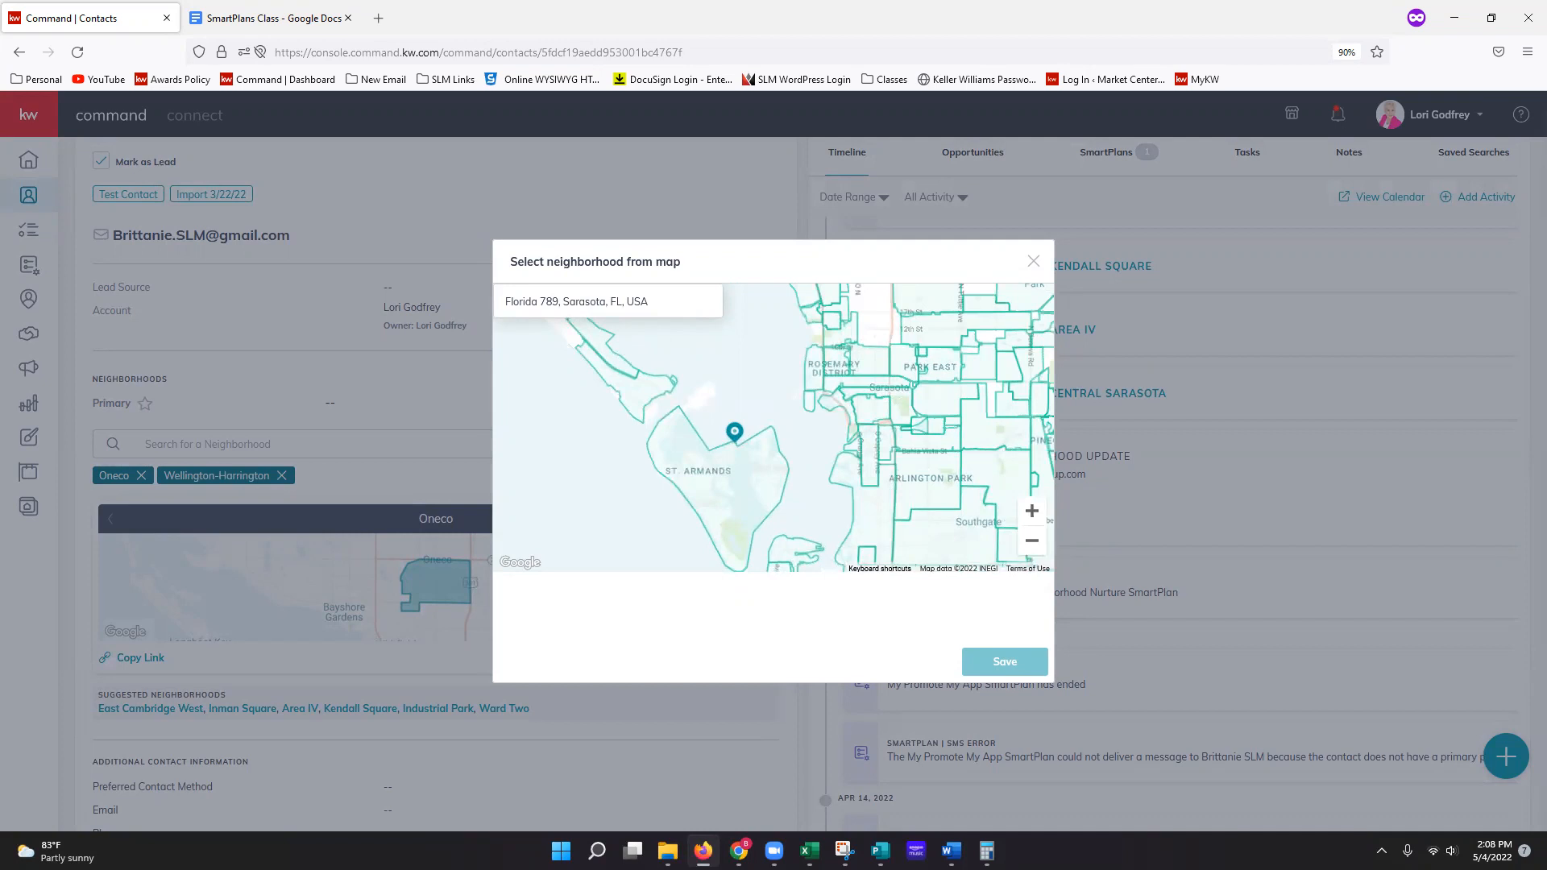
{"action": "left_click", "coordinate": [746, 508]}
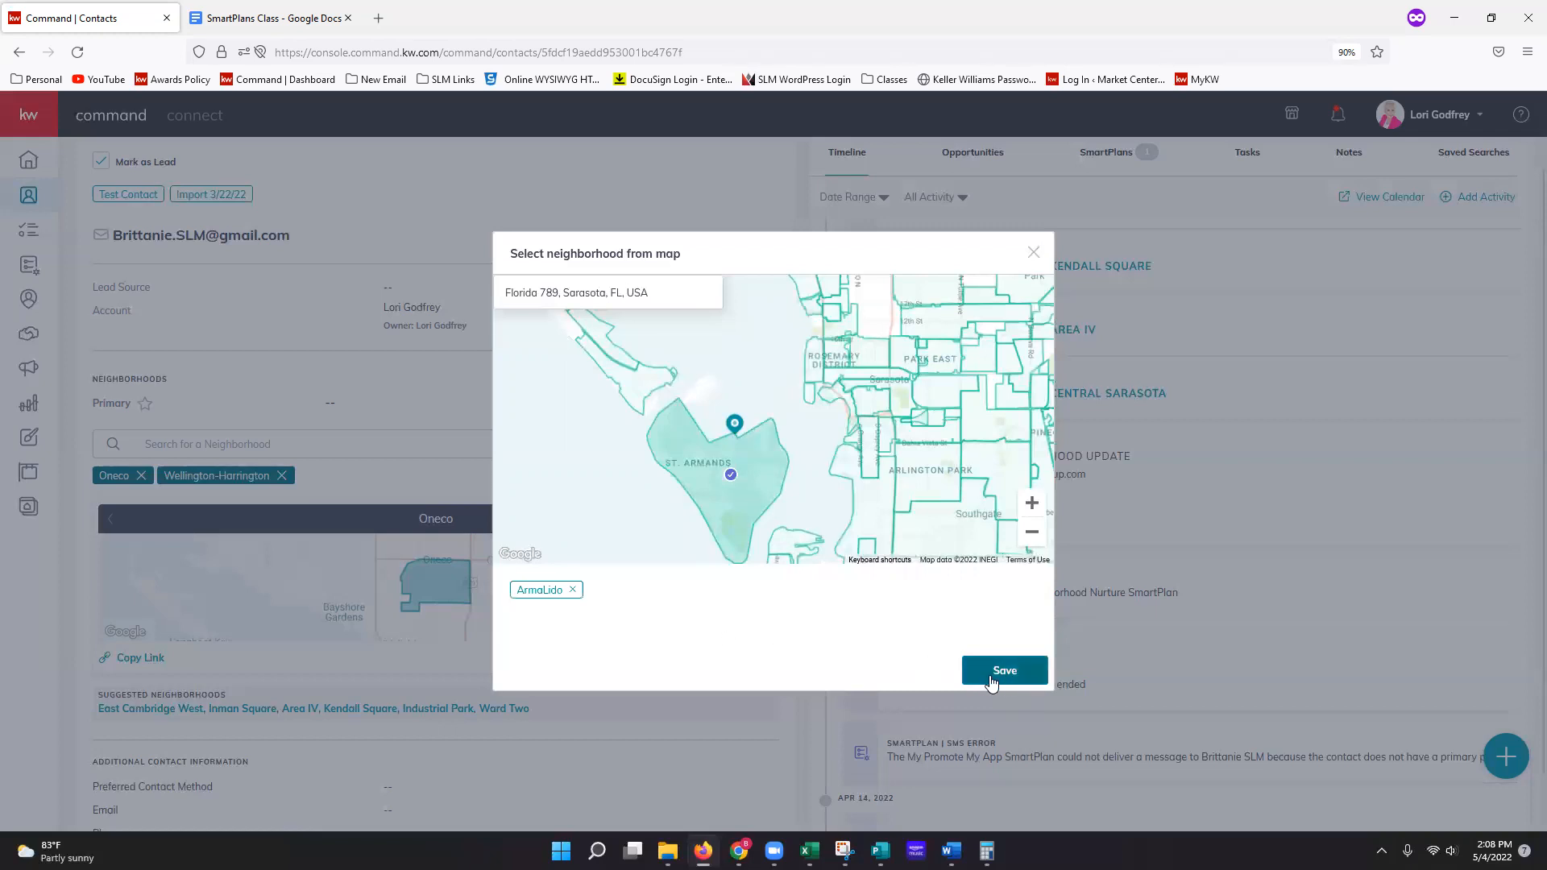
Step: Add South of the Trail, Arlington Park, Hudson Bayou, Alta Vista, Laurel Park, Ringling and Boulevard of the Arts
{"action": "left_click", "coordinate": [875, 524]}
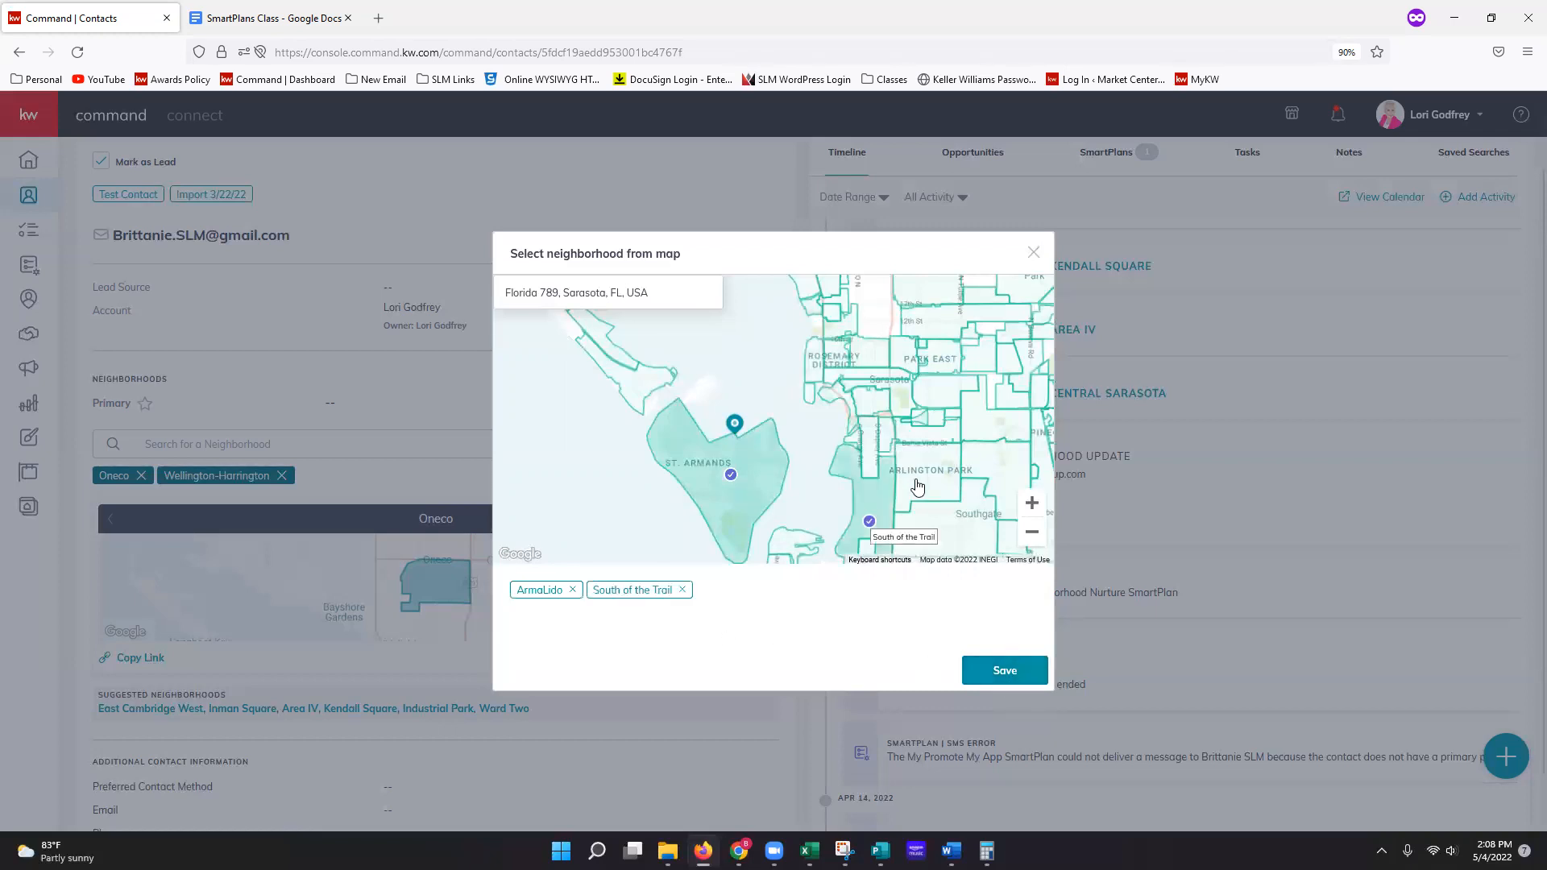
{"action": "left_click", "coordinate": [936, 480]}
{"action": "left_click", "coordinate": [877, 442]}
{"action": "left_click", "coordinate": [923, 435]}
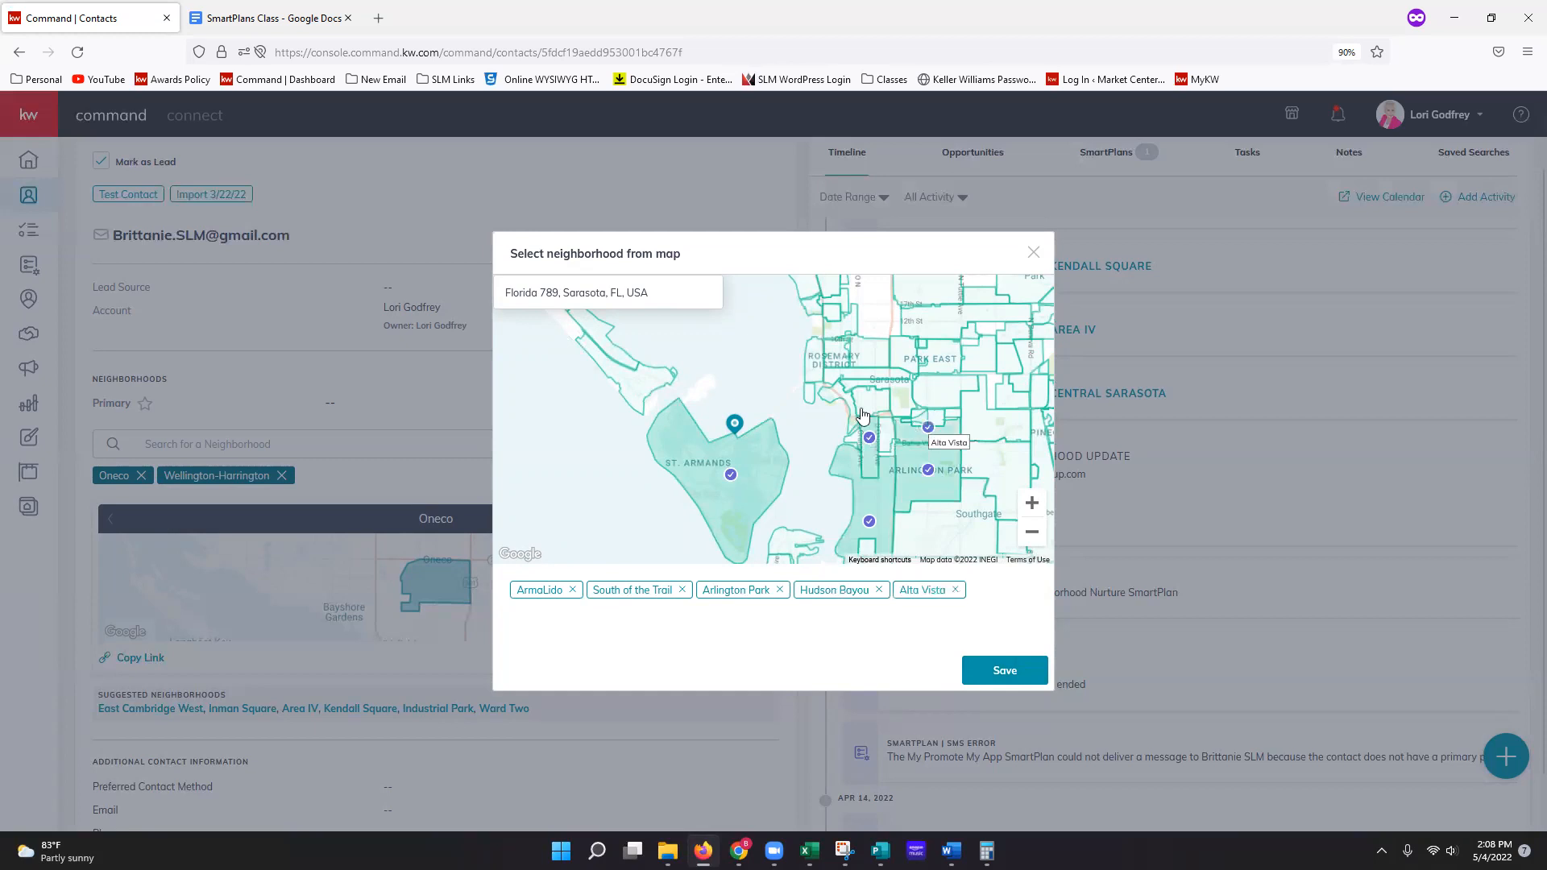
{"action": "left_click", "coordinate": [862, 411]}
{"action": "left_click", "coordinate": [838, 390]}
{"action": "left_click", "coordinate": [815, 354]}
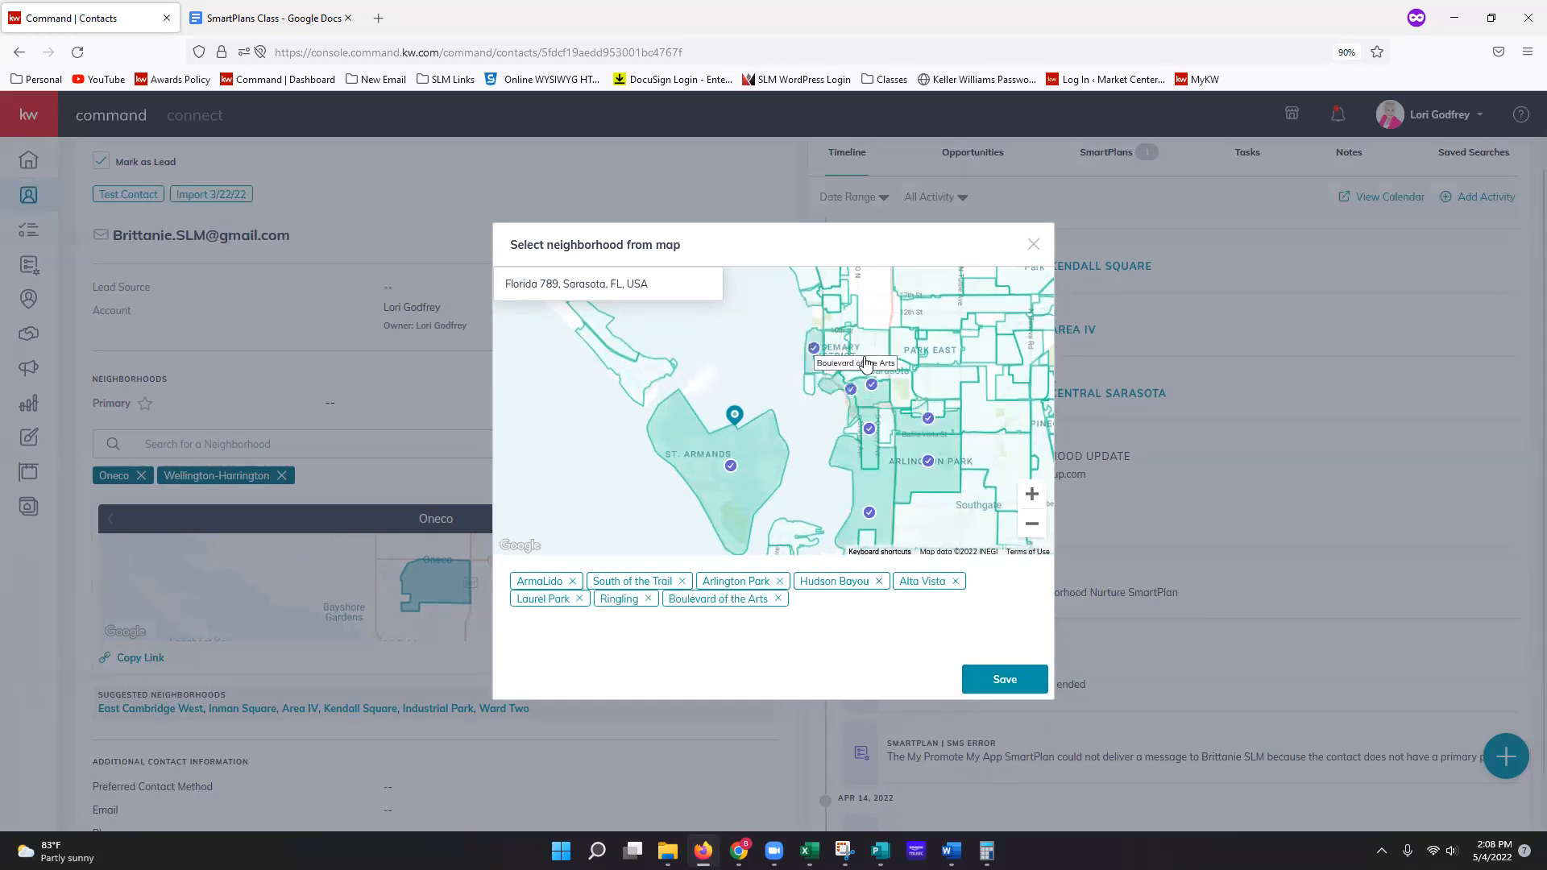
Step: Add Gillespie Park, Golden Gate Point, Rosemary District, 2nd St/Washington Blvd, Downtown, Central Park II, Bay Point Park, then save
{"action": "left_click", "coordinate": [866, 361]}
{"action": "left_click", "coordinate": [812, 382]}
{"action": "left_click", "coordinate": [838, 359]}
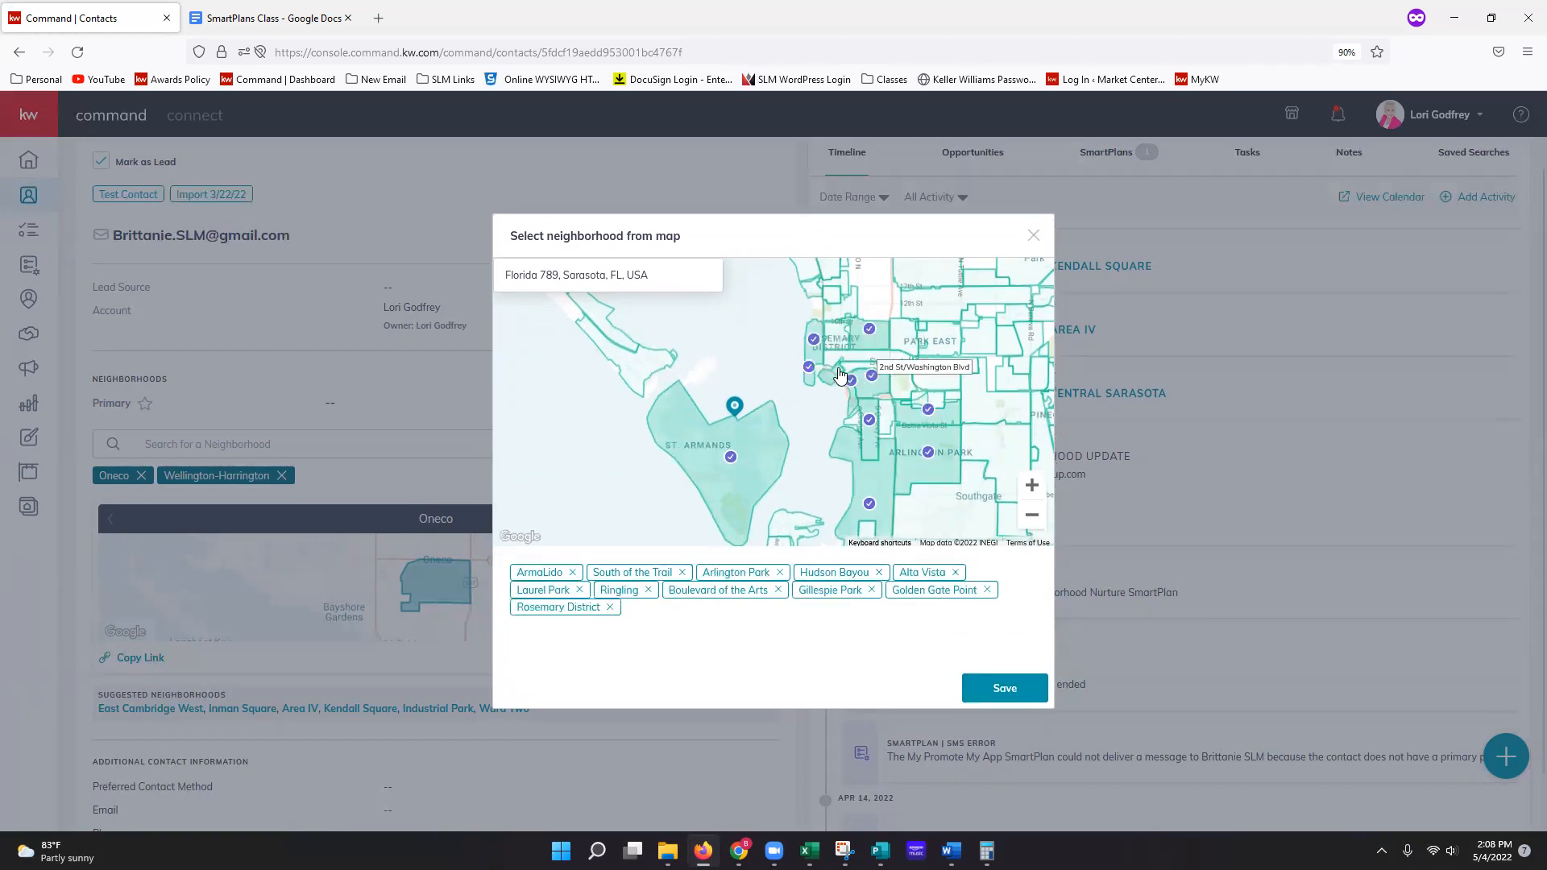
{"action": "left_click", "coordinate": [838, 359]}
{"action": "left_click", "coordinate": [890, 385]}
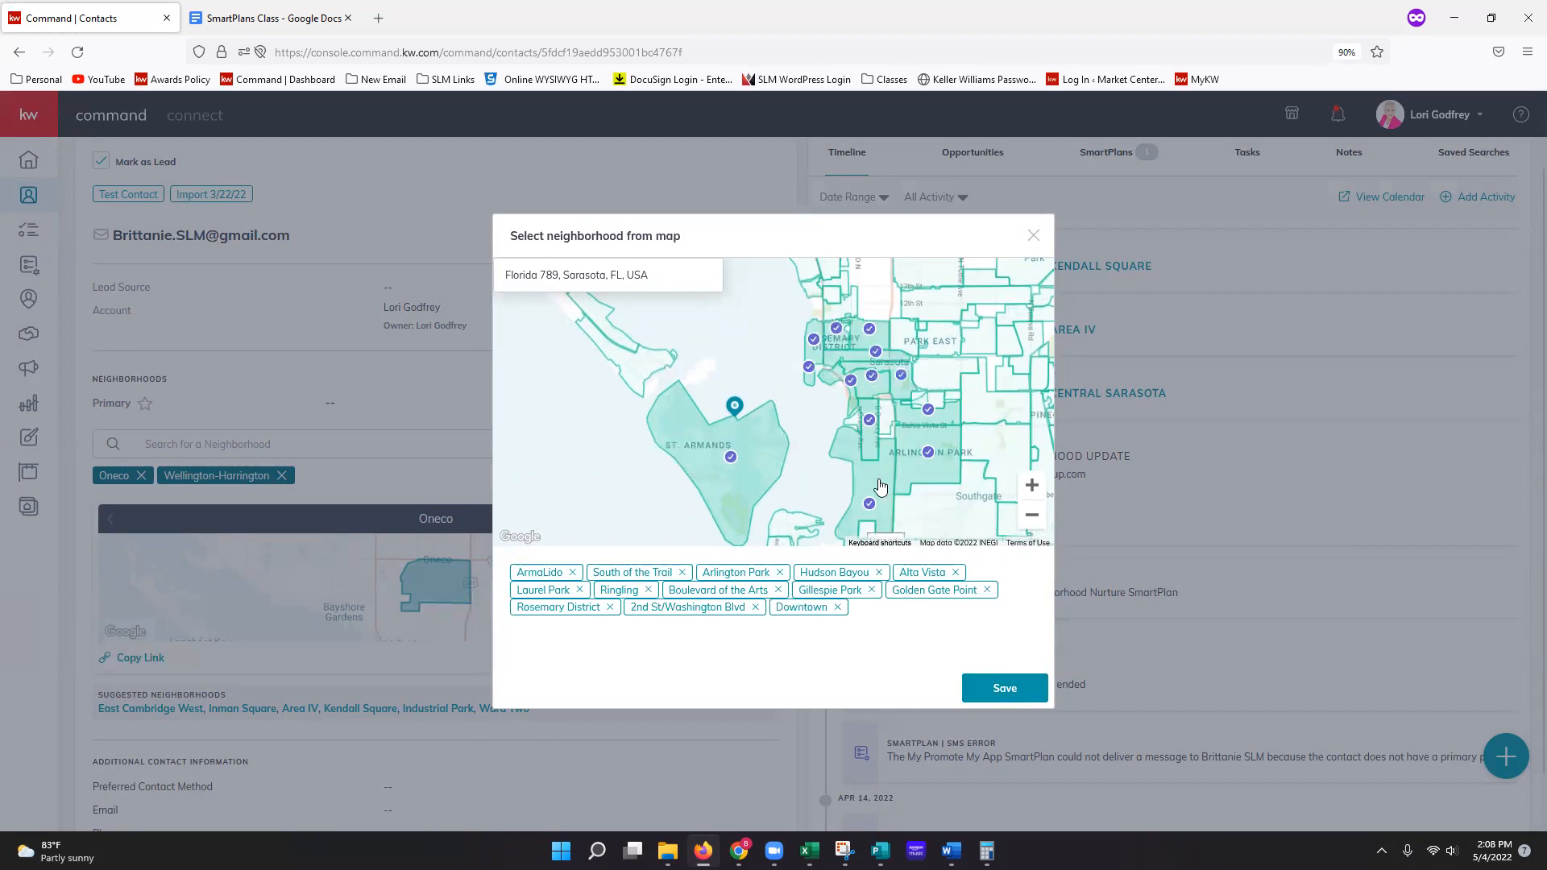
{"action": "left_click", "coordinate": [883, 415]}
{"action": "left_click", "coordinate": [855, 420]}
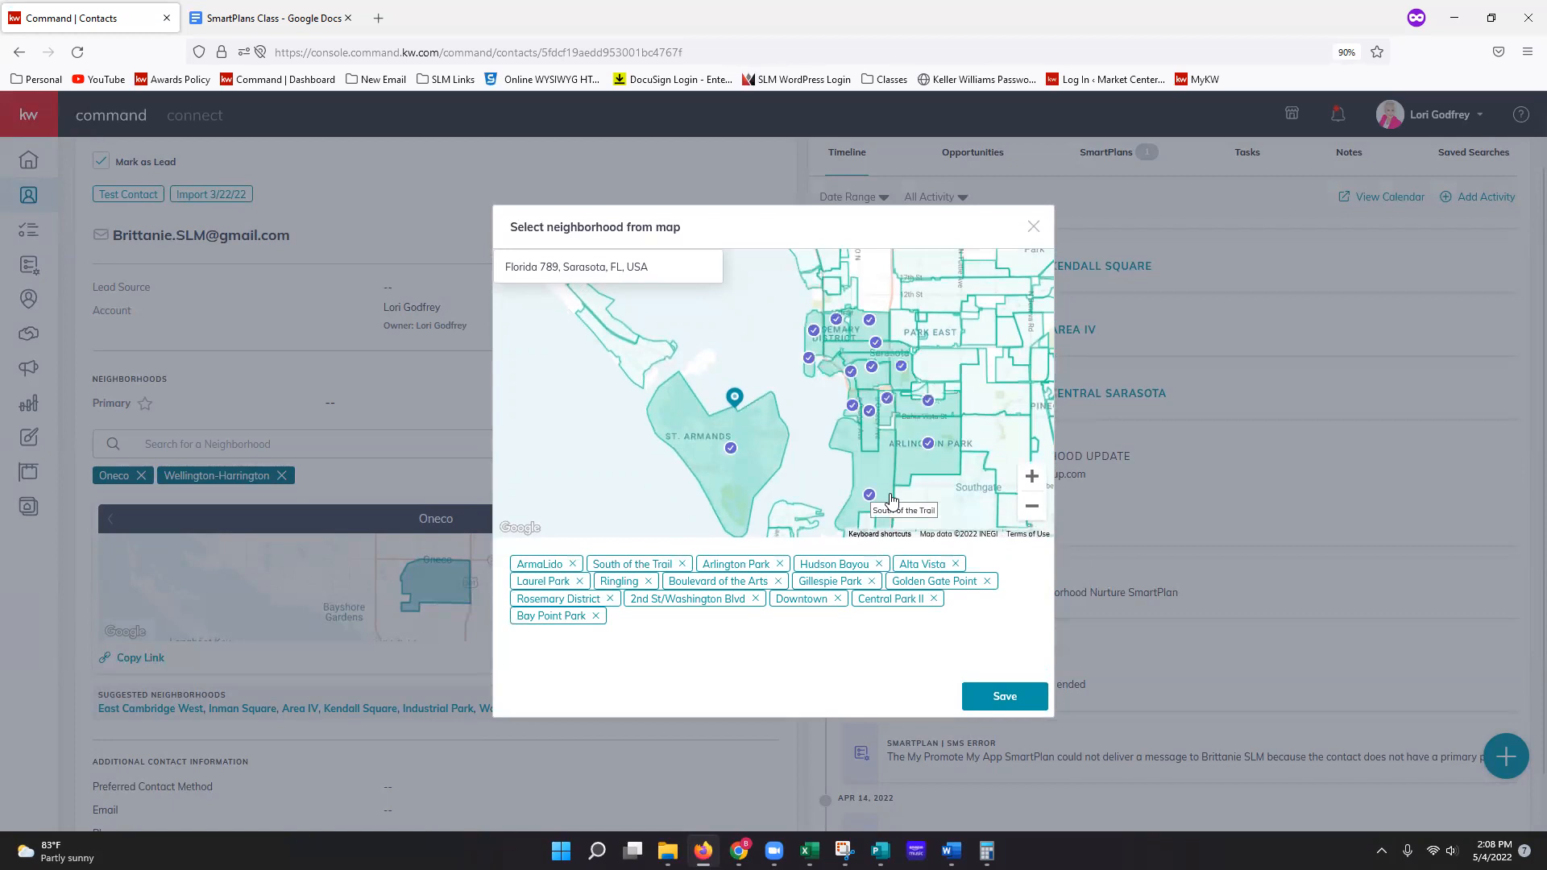
{"action": "left_click", "coordinate": [1005, 698]}
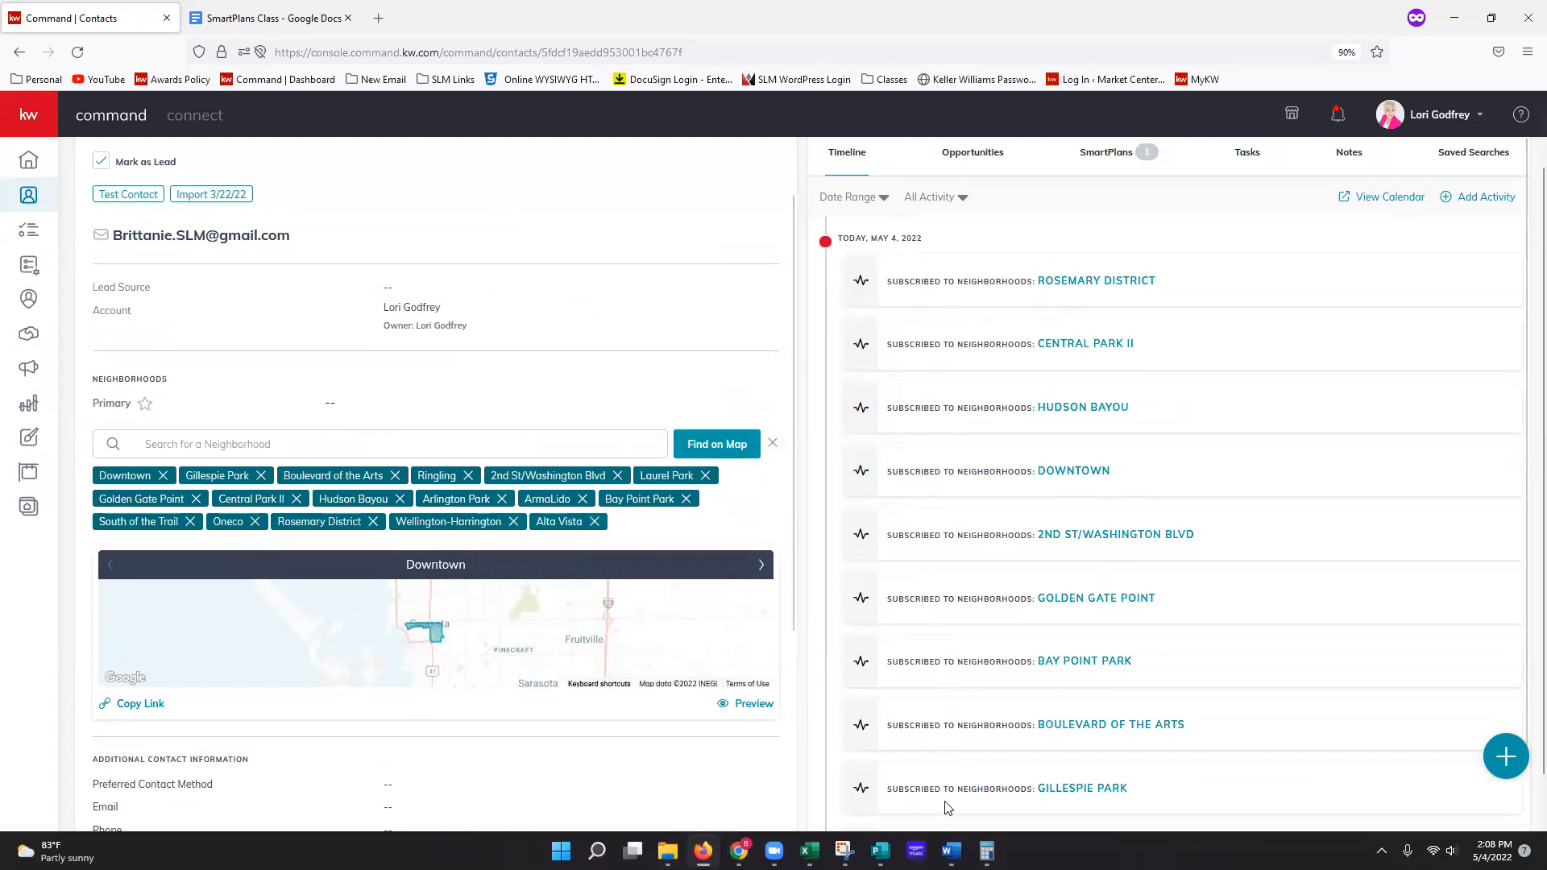
Step: Open the Rosemary District timeline link in a new tab and switch to it
{"action": "right_click", "coordinate": [1109, 287]}
{"action": "left_click", "coordinate": [1132, 297]}
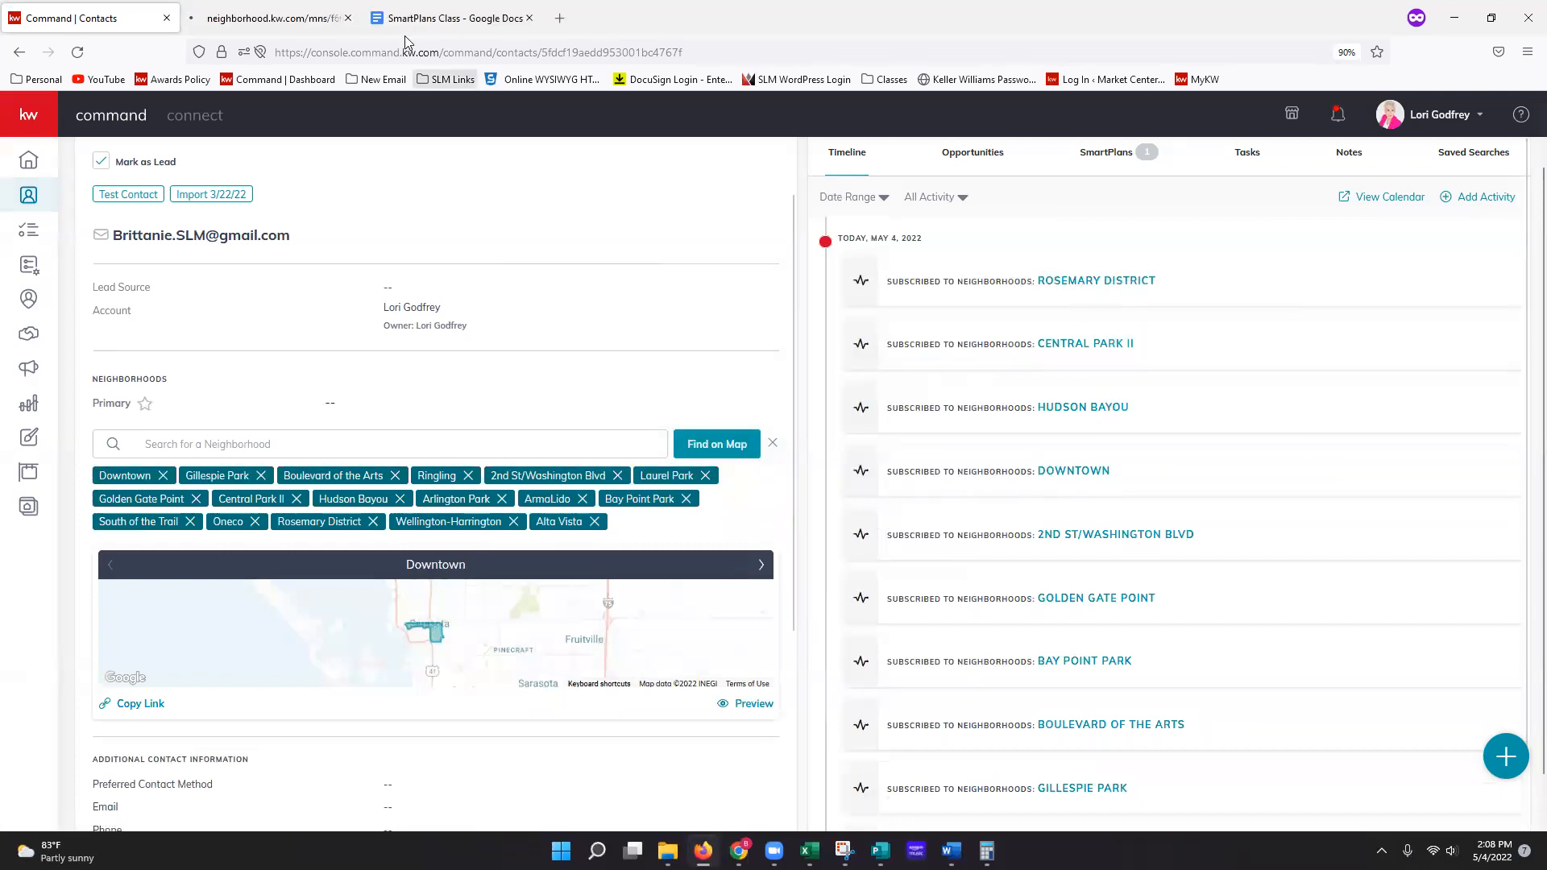
{"action": "left_click", "coordinate": [274, 18]}
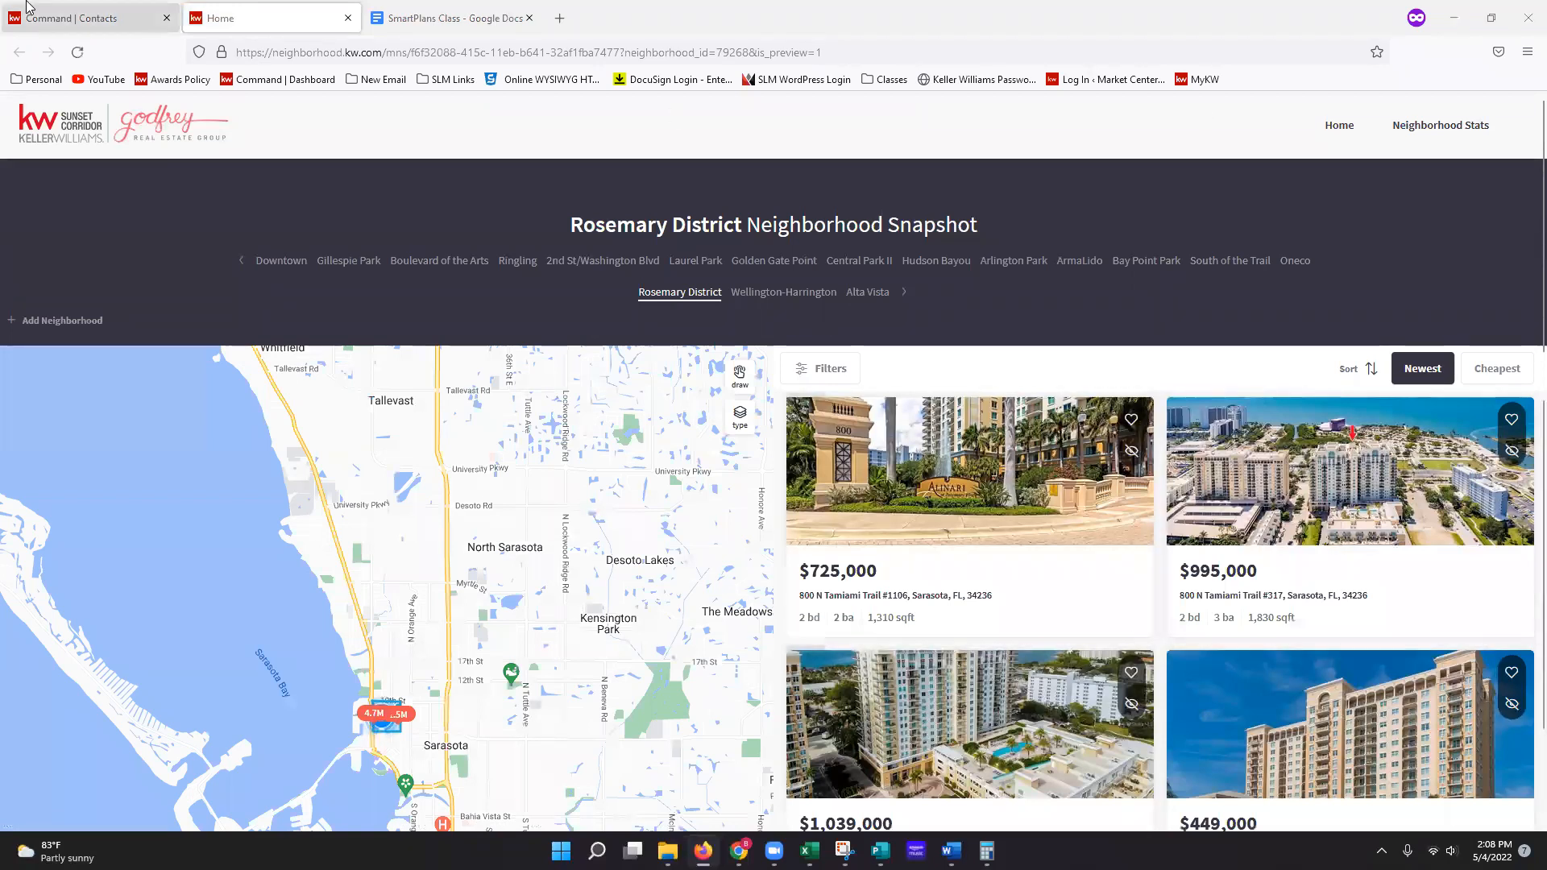
Step: Return to the Command | Contacts tab with the contact's record
{"action": "left_click", "coordinate": [72, 17]}
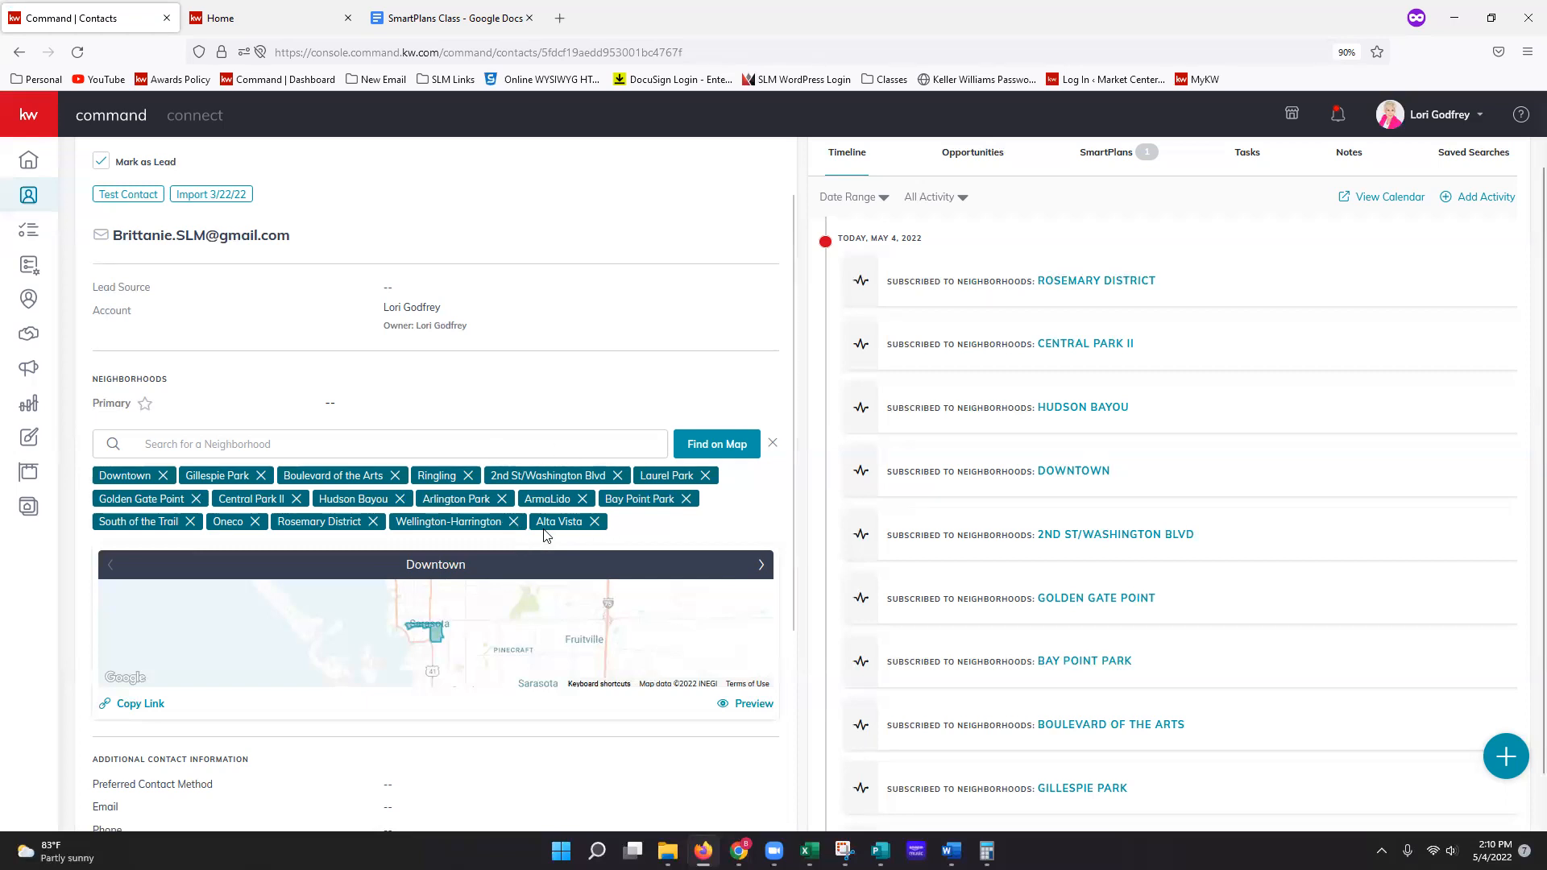
Step: Copy the Downtown neighborhood snapshot link from the test contact's record
{"action": "scroll", "coordinate": [544, 535], "scroll_direction": "down", "scroll_amount": 1}
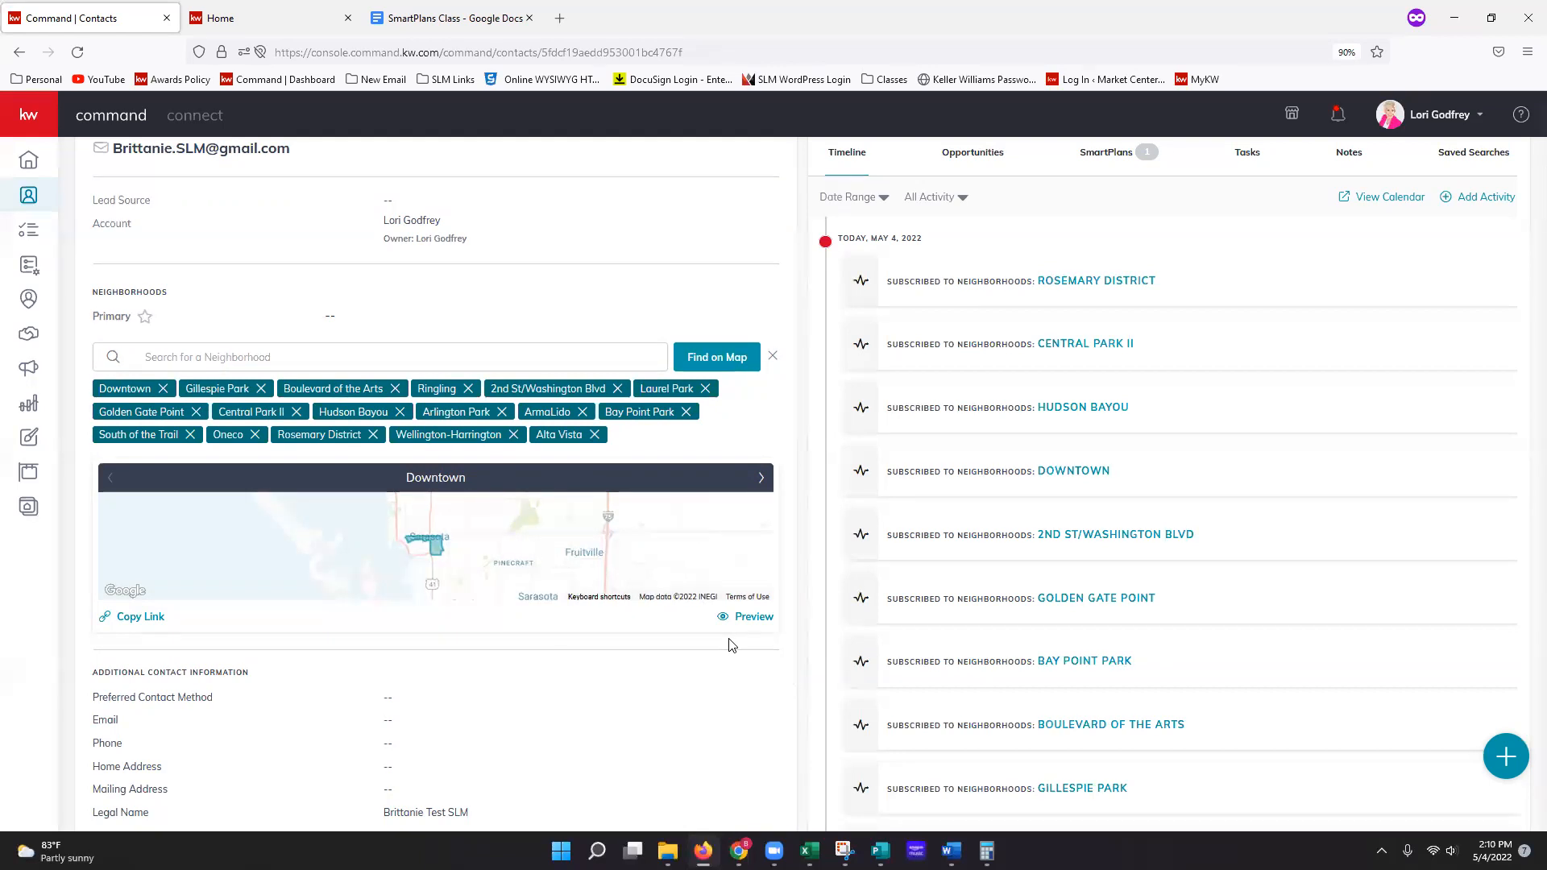
{"action": "right_click", "coordinate": [134, 624]}
{"action": "left_click", "coordinate": [133, 621]}
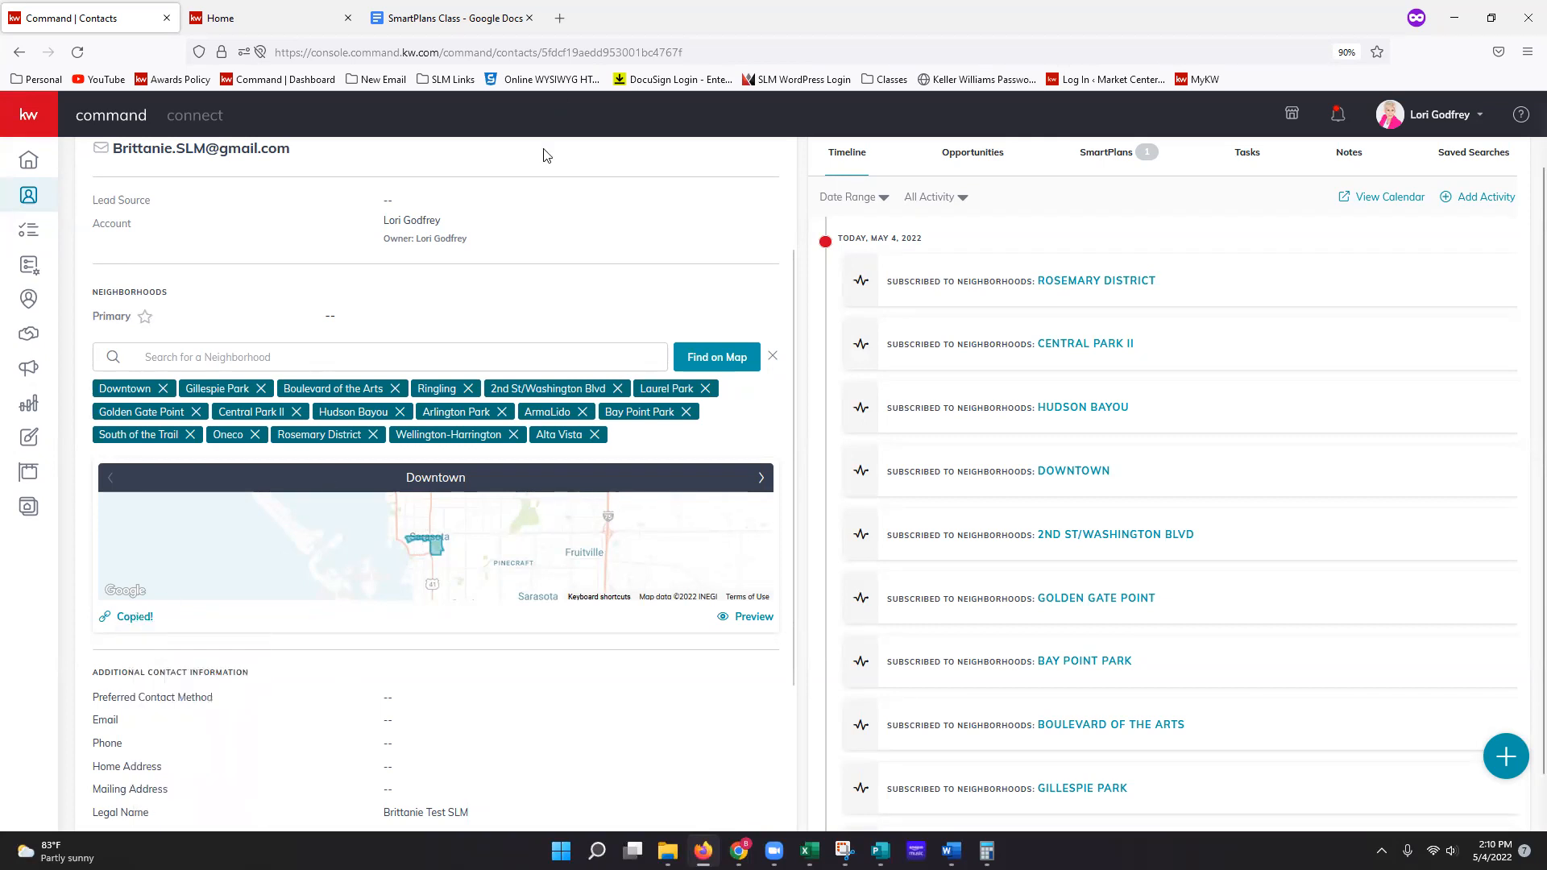
Step: Load the copied Downtown snapshot link in a new private browser tab
{"action": "left_click", "coordinate": [559, 18]}
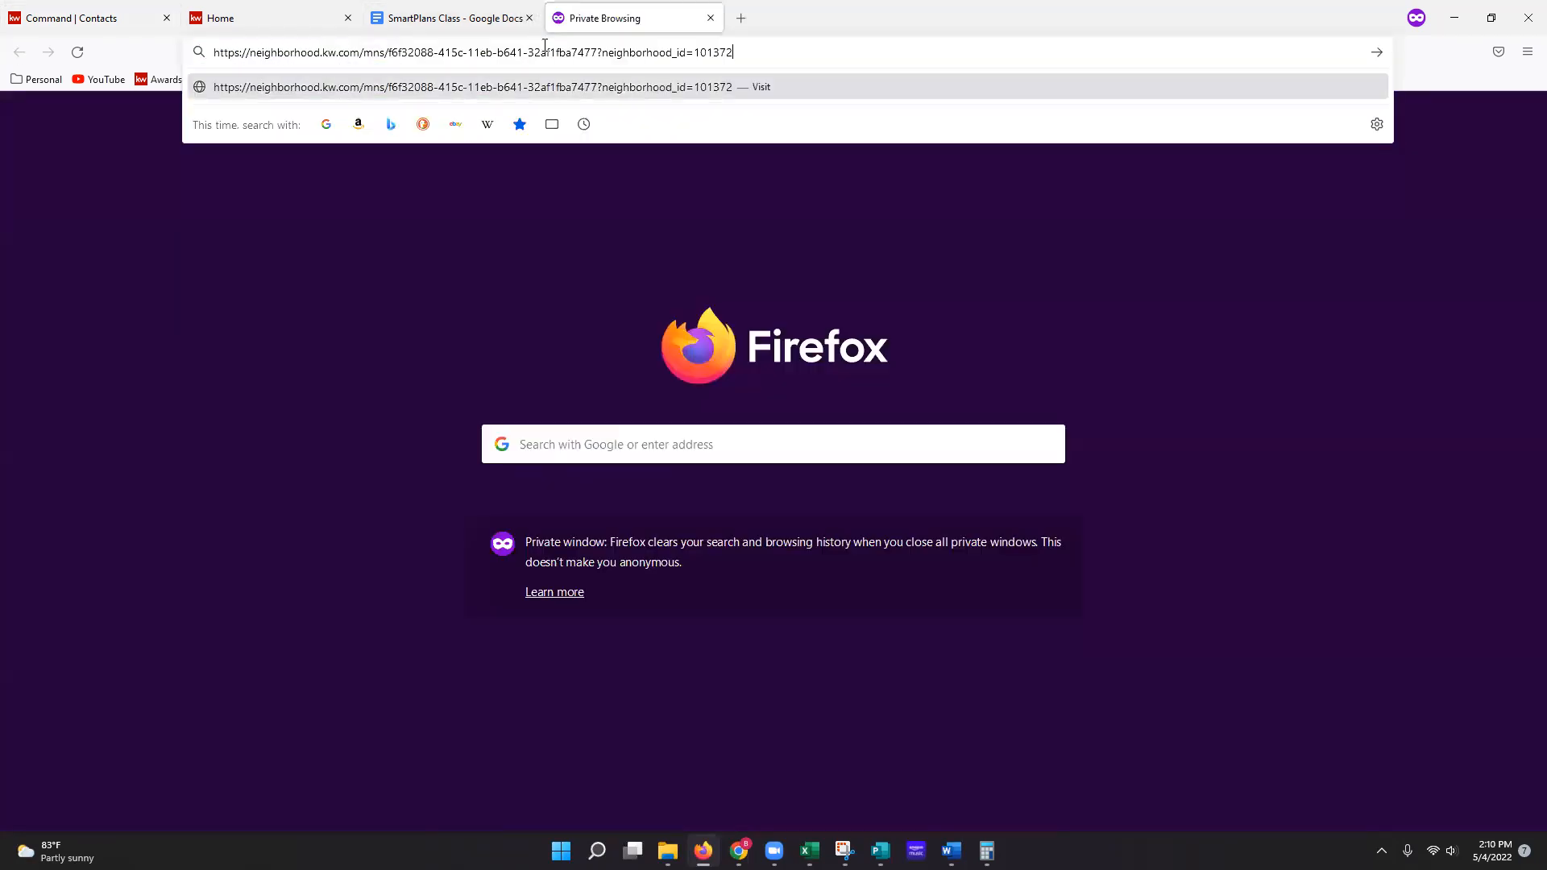
{"action": "key", "text": "Return"}
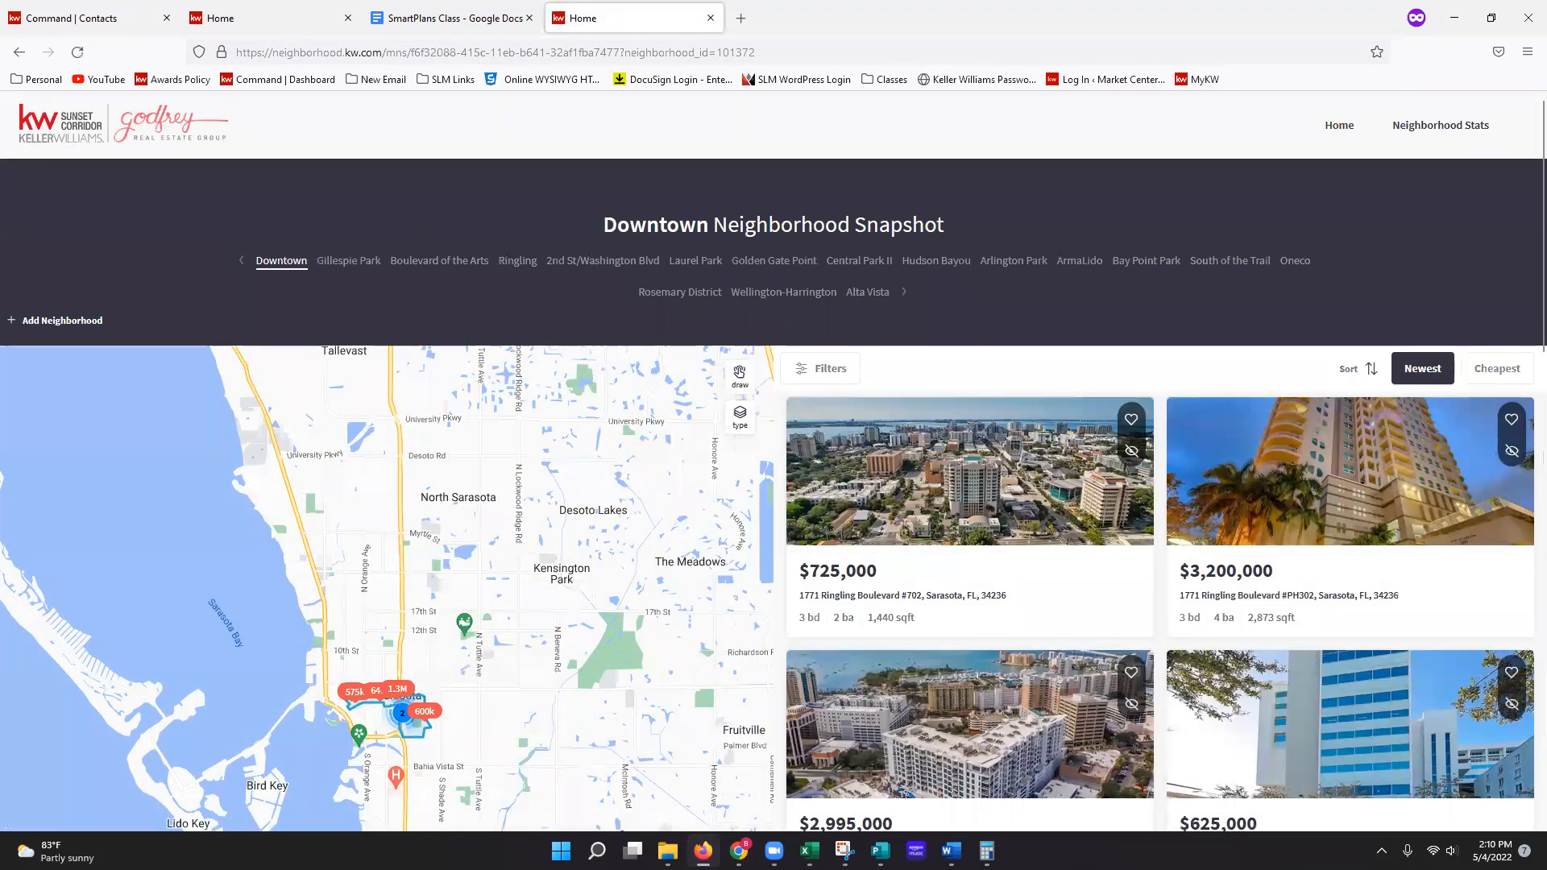
{"action": "left_click", "coordinate": [739, 851]}
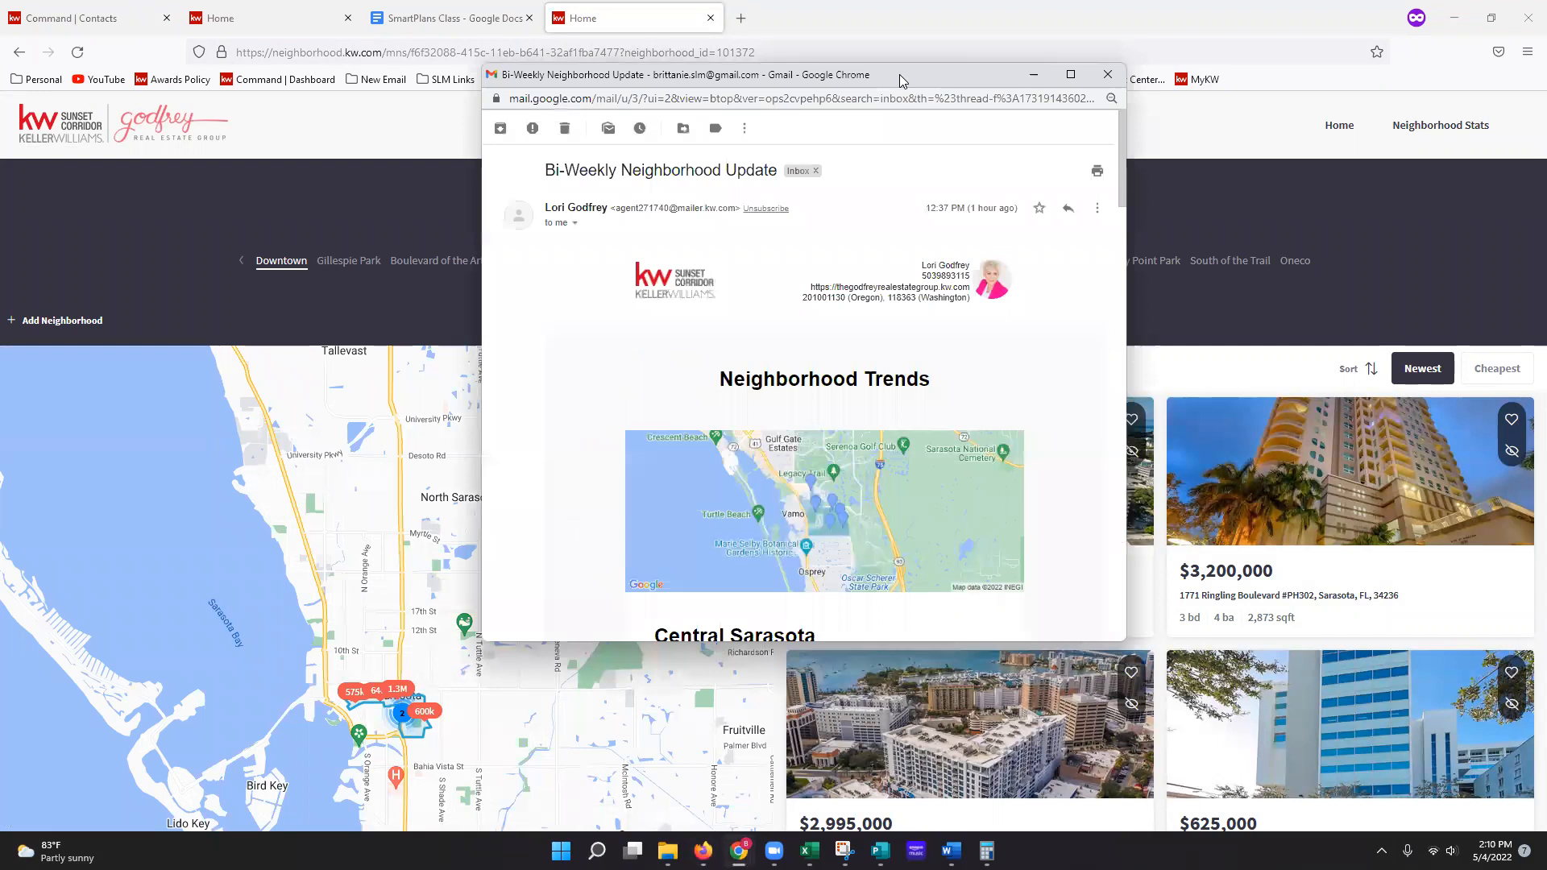
Step: Maximize the Bi-Weekly Neighborhood Update email window
{"action": "double_click", "coordinate": [900, 75]}
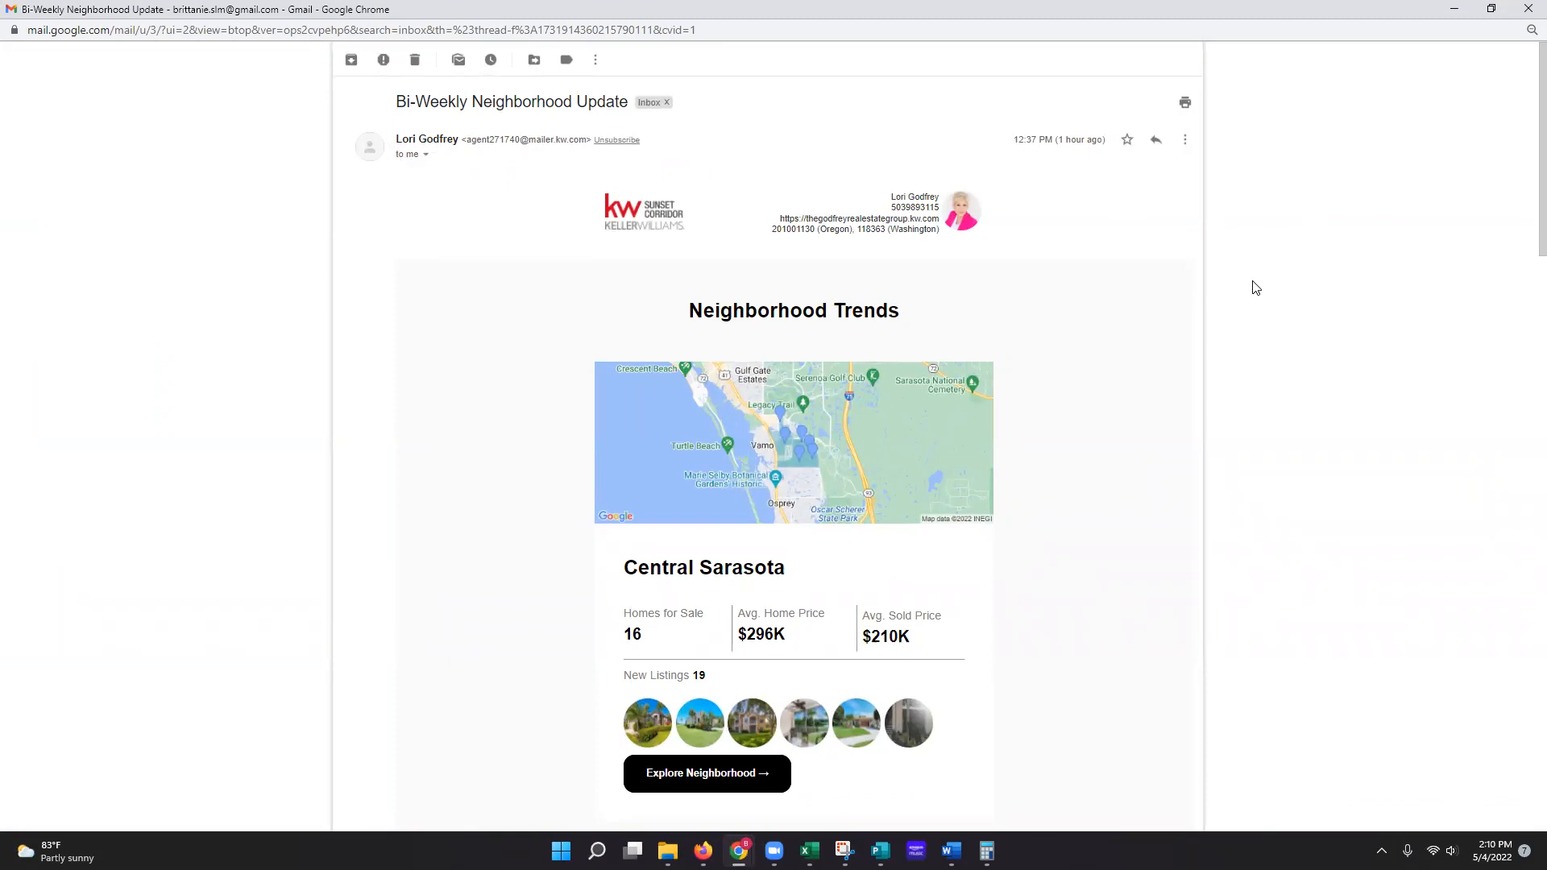
{"action": "scroll", "coordinate": [1026, 239], "scroll_direction": "down", "scroll_amount": 2}
{"action": "scroll", "coordinate": [1053, 269], "scroll_direction": "up", "scroll_amount": 2}
Step: Select the sender's address in the email, then clear the selection
{"action": "left_click_drag", "start_coordinate": [465, 141], "coordinate": [586, 142]}
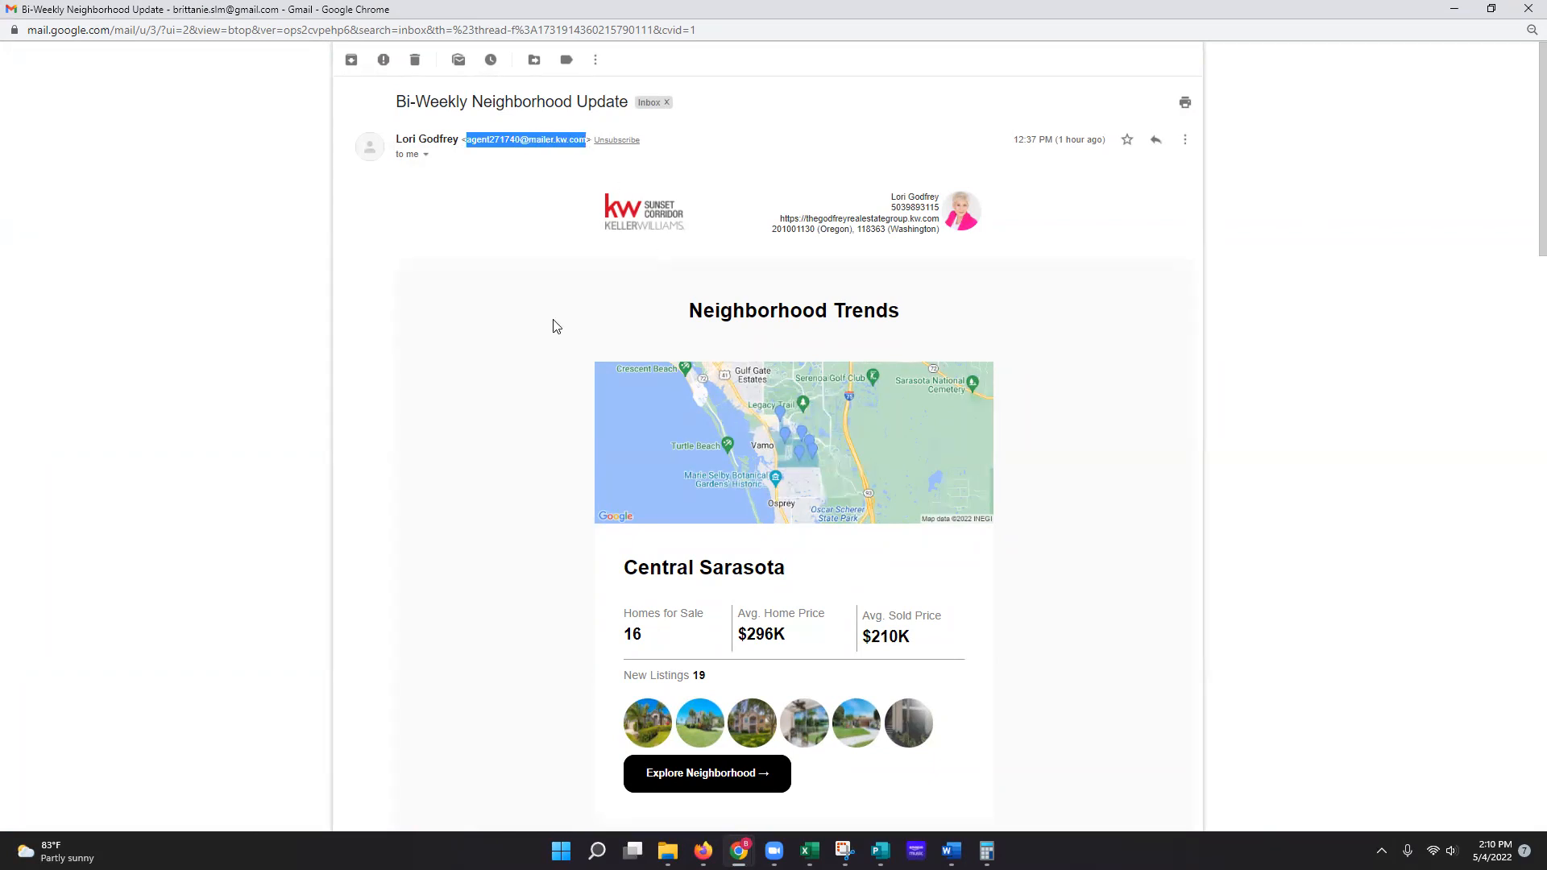
{"action": "left_click", "coordinate": [492, 157]}
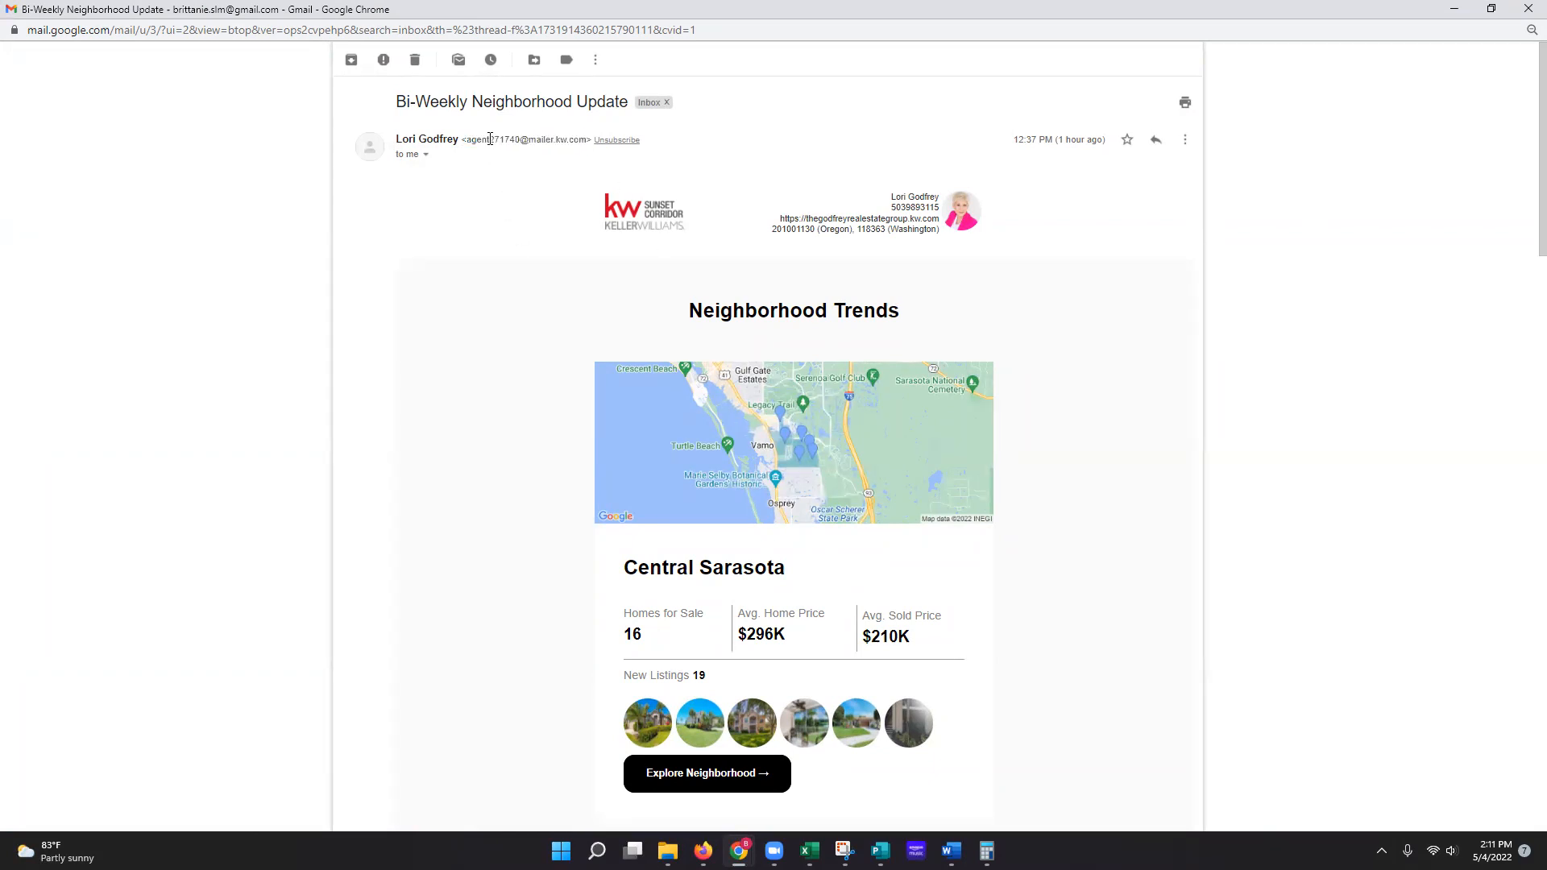
{"action": "left_click_drag", "start_coordinate": [489, 139], "coordinate": [520, 140]}
{"action": "left_click_drag", "start_coordinate": [587, 139], "coordinate": [469, 139]}
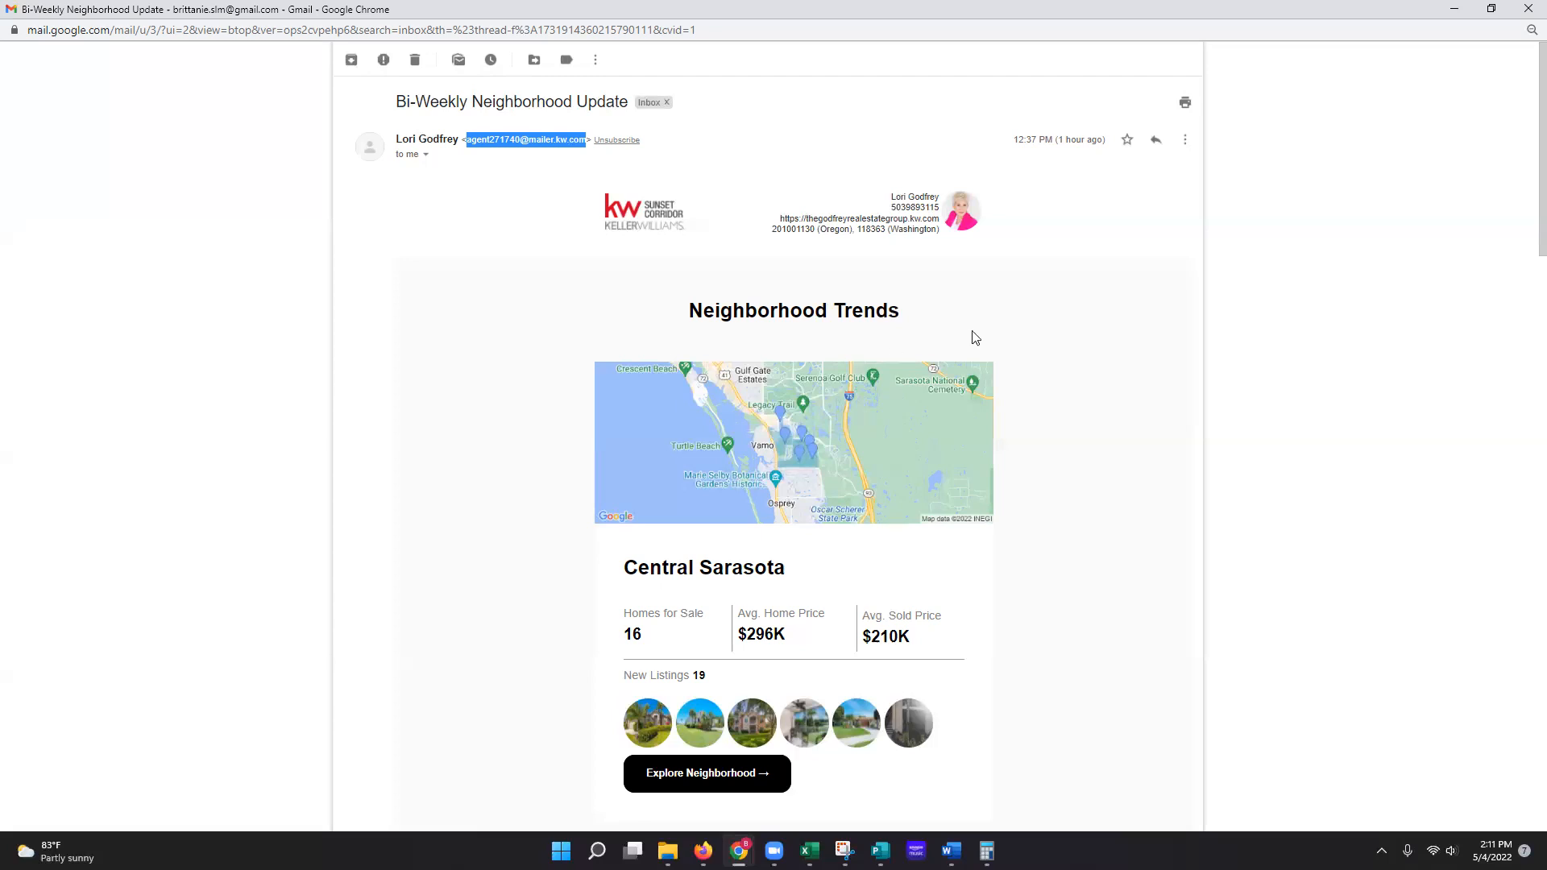
{"action": "left_click", "coordinate": [1065, 292]}
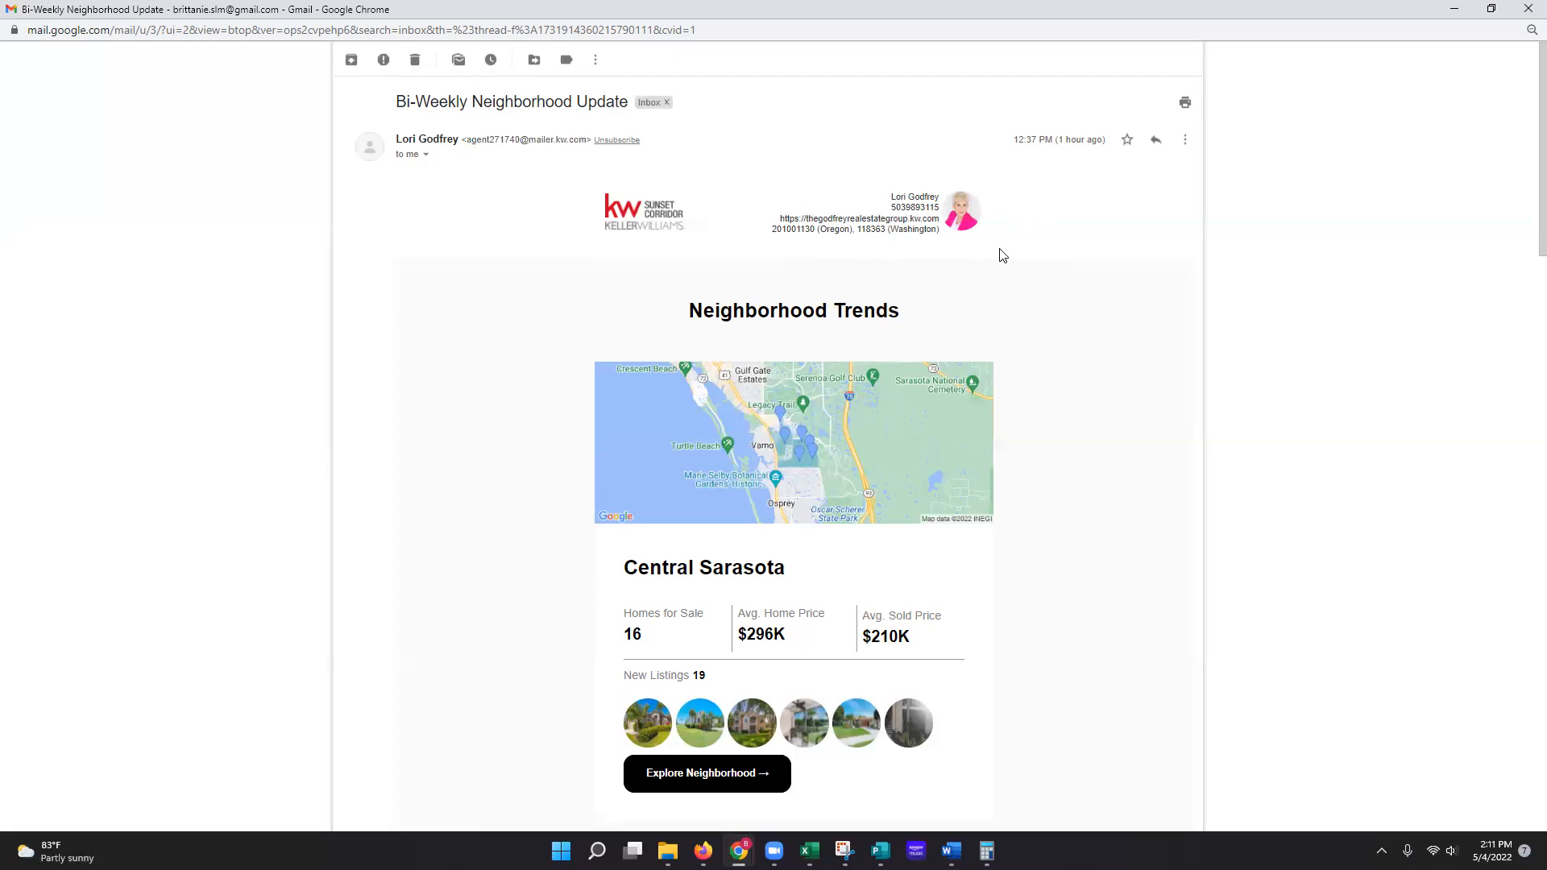
Step: Read through the email's Central Sarasota, Area IV and Kendall Square market updates
{"action": "scroll", "coordinate": [1002, 252], "scroll_direction": "down", "scroll_amount": 1}
{"action": "scroll", "coordinate": [975, 245], "scroll_direction": "down", "scroll_amount": 2}
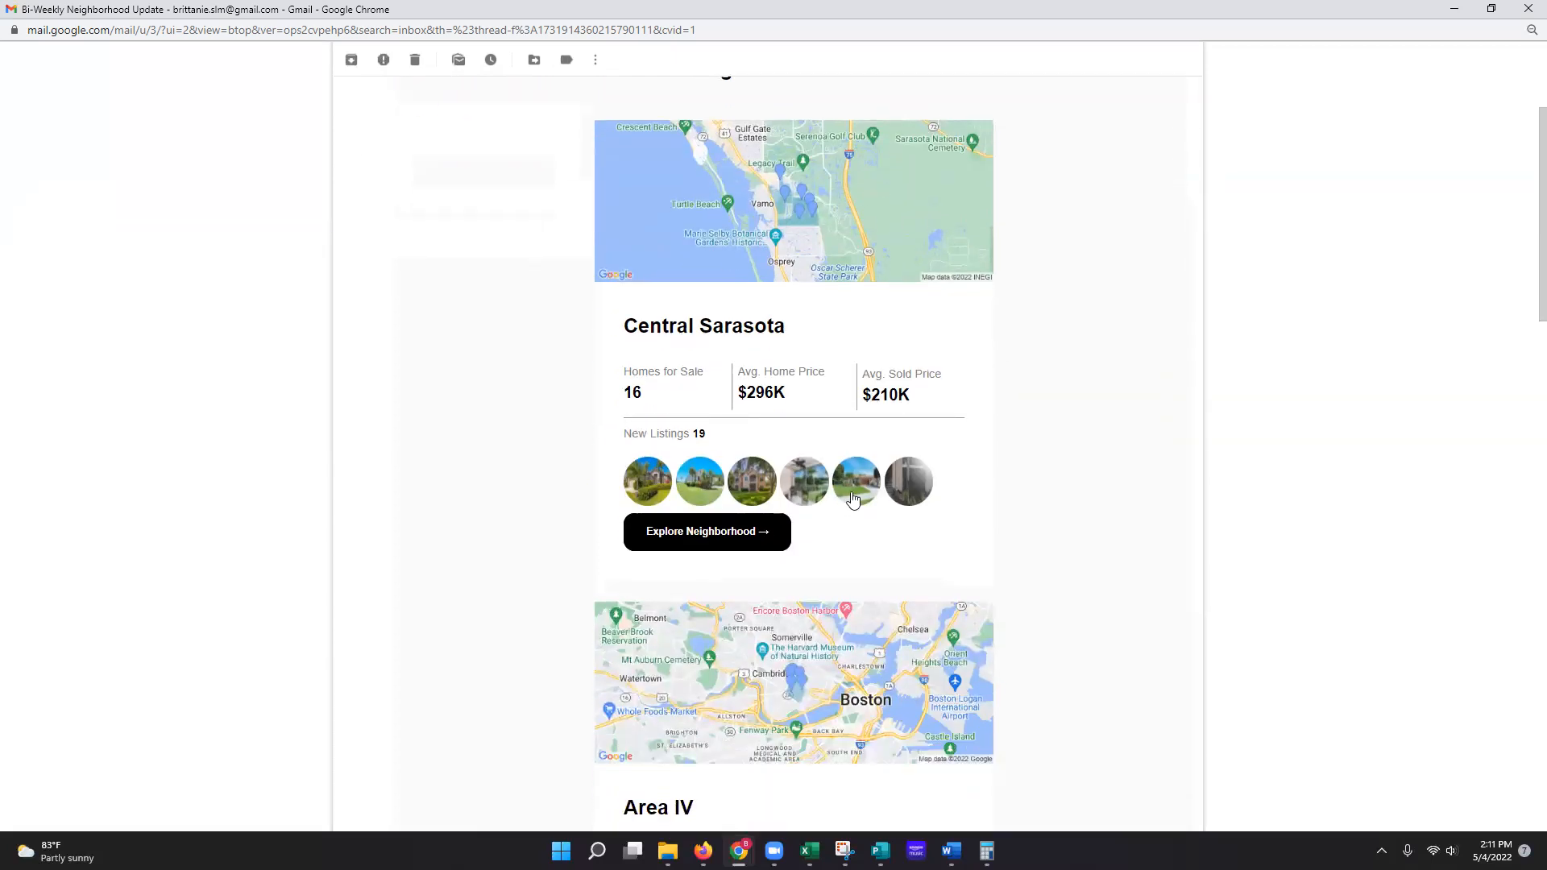
{"action": "scroll", "coordinate": [931, 508], "scroll_direction": "down", "scroll_amount": 1}
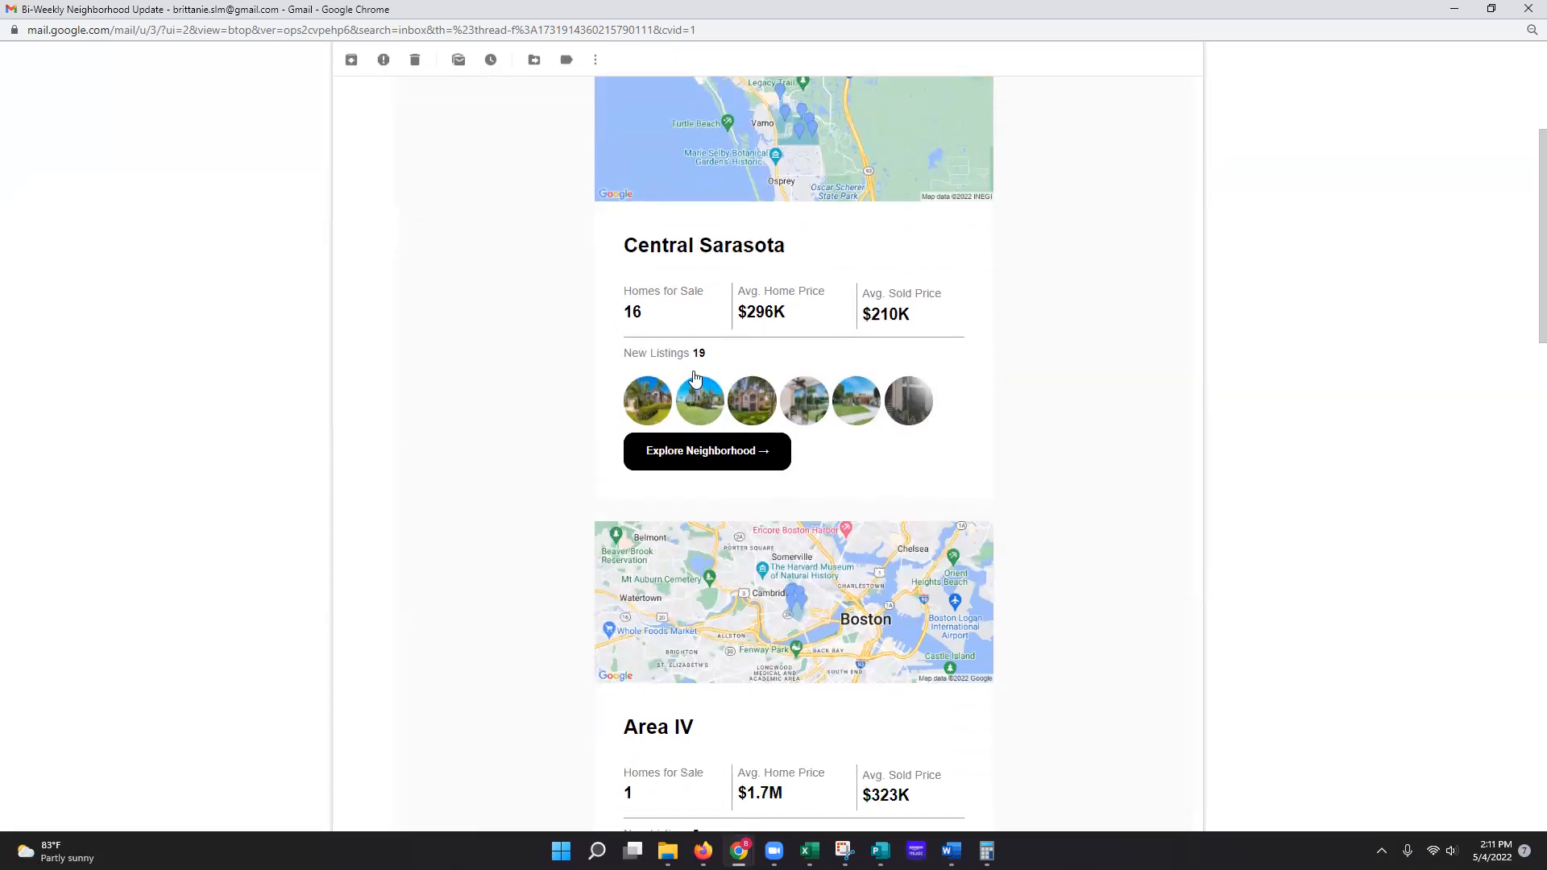
{"action": "scroll", "coordinate": [900, 467], "scroll_direction": "up", "scroll_amount": 1}
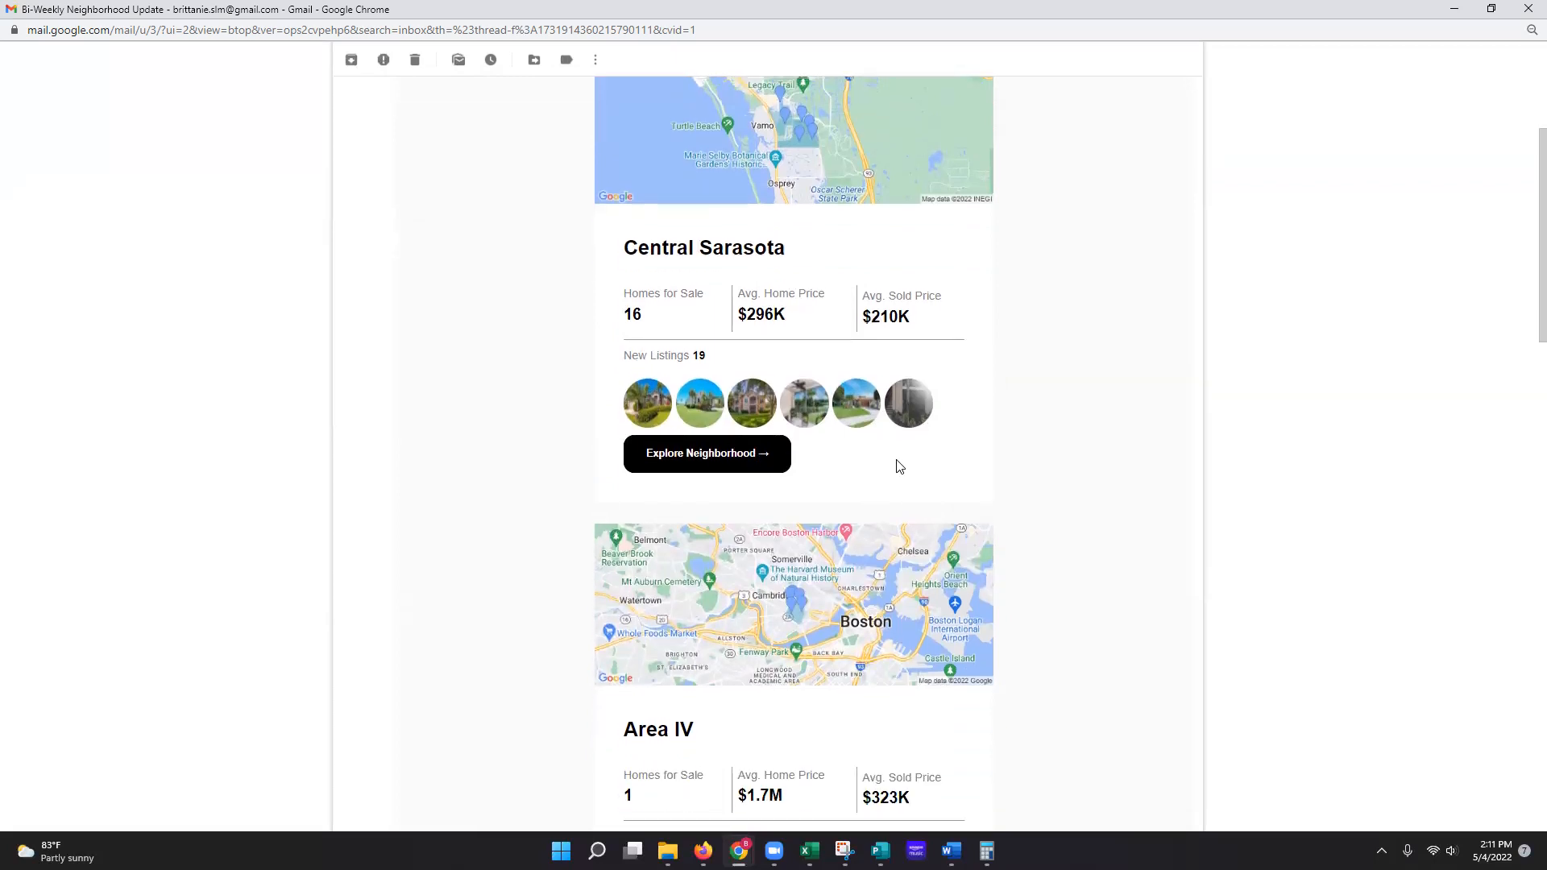
{"action": "scroll", "coordinate": [905, 543], "scroll_direction": "down", "scroll_amount": 2}
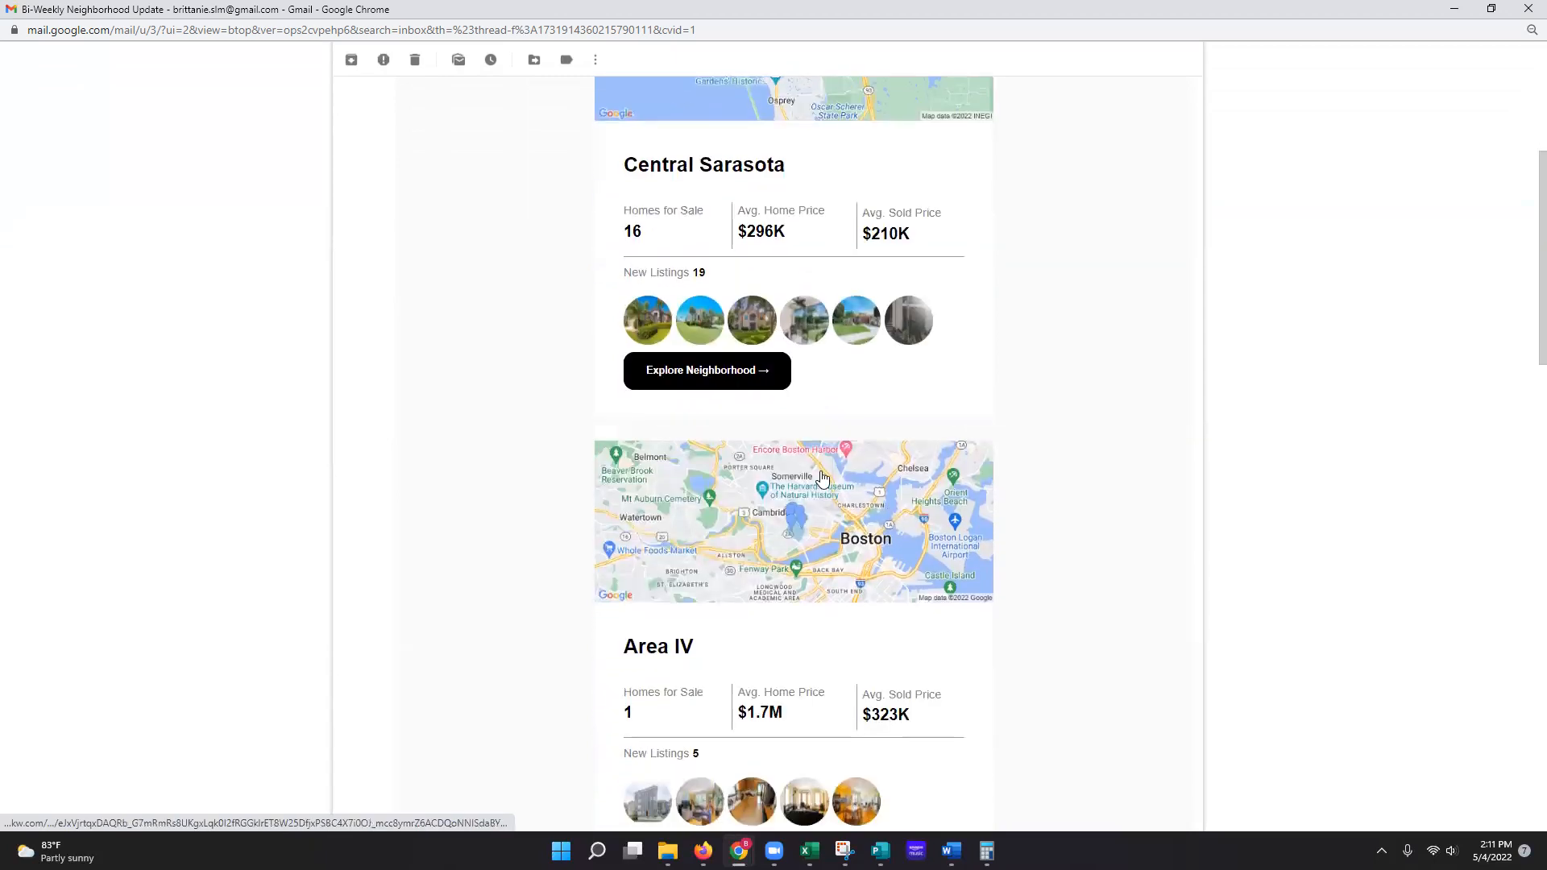
{"action": "scroll", "coordinate": [832, 574], "scroll_direction": "down", "scroll_amount": 3}
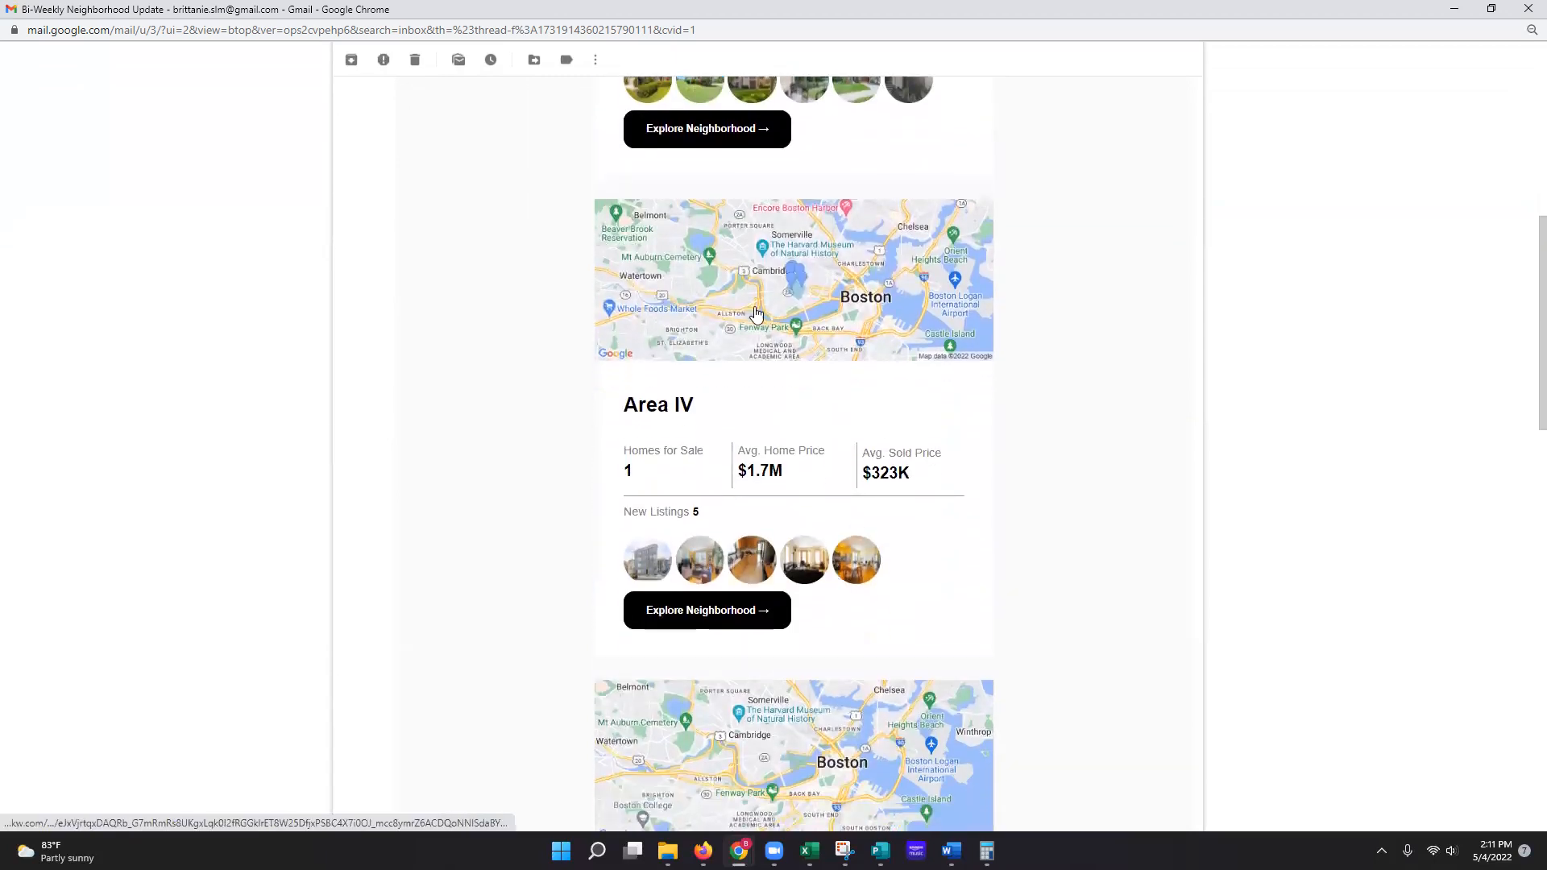
{"action": "scroll", "coordinate": [860, 584], "scroll_direction": "down", "scroll_amount": 6}
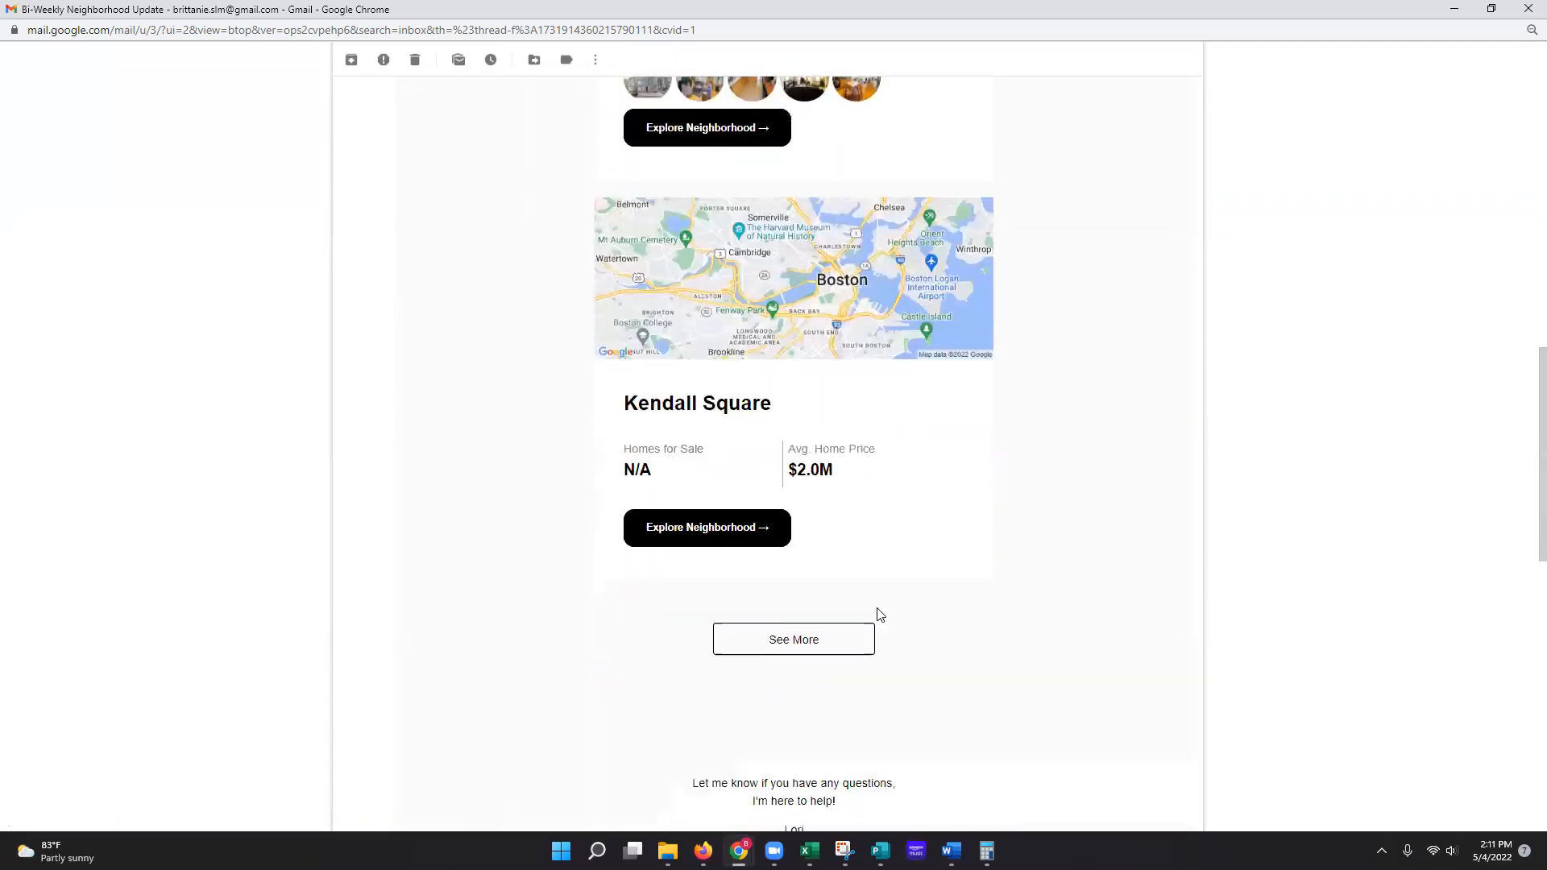
{"action": "scroll", "coordinate": [796, 643], "scroll_direction": "down", "scroll_amount": 2}
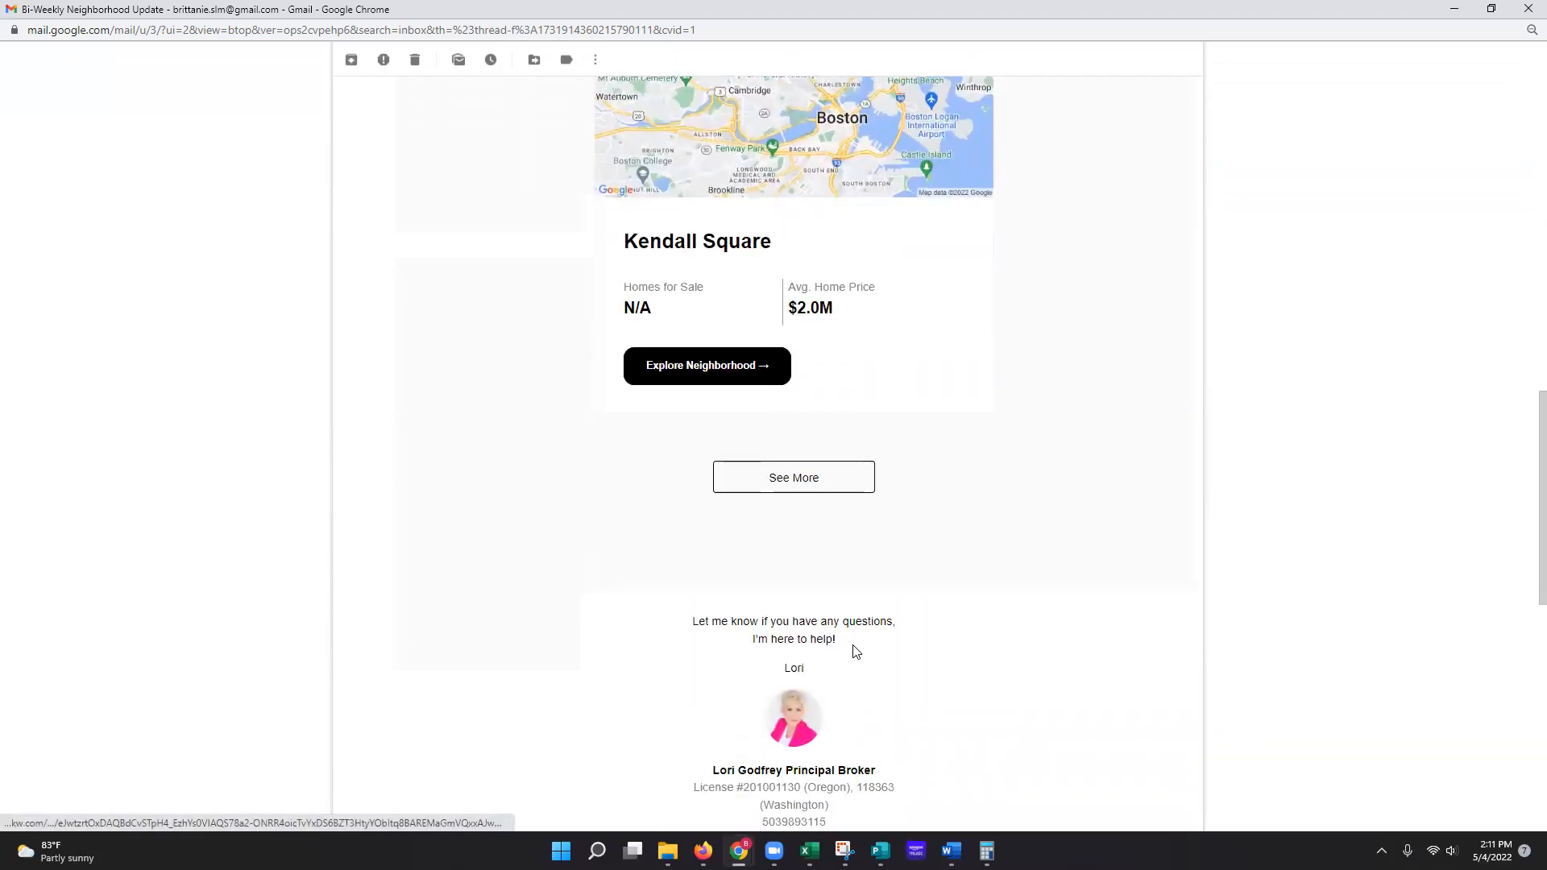
{"action": "scroll", "coordinate": [856, 651], "scroll_direction": "down", "scroll_amount": 3}
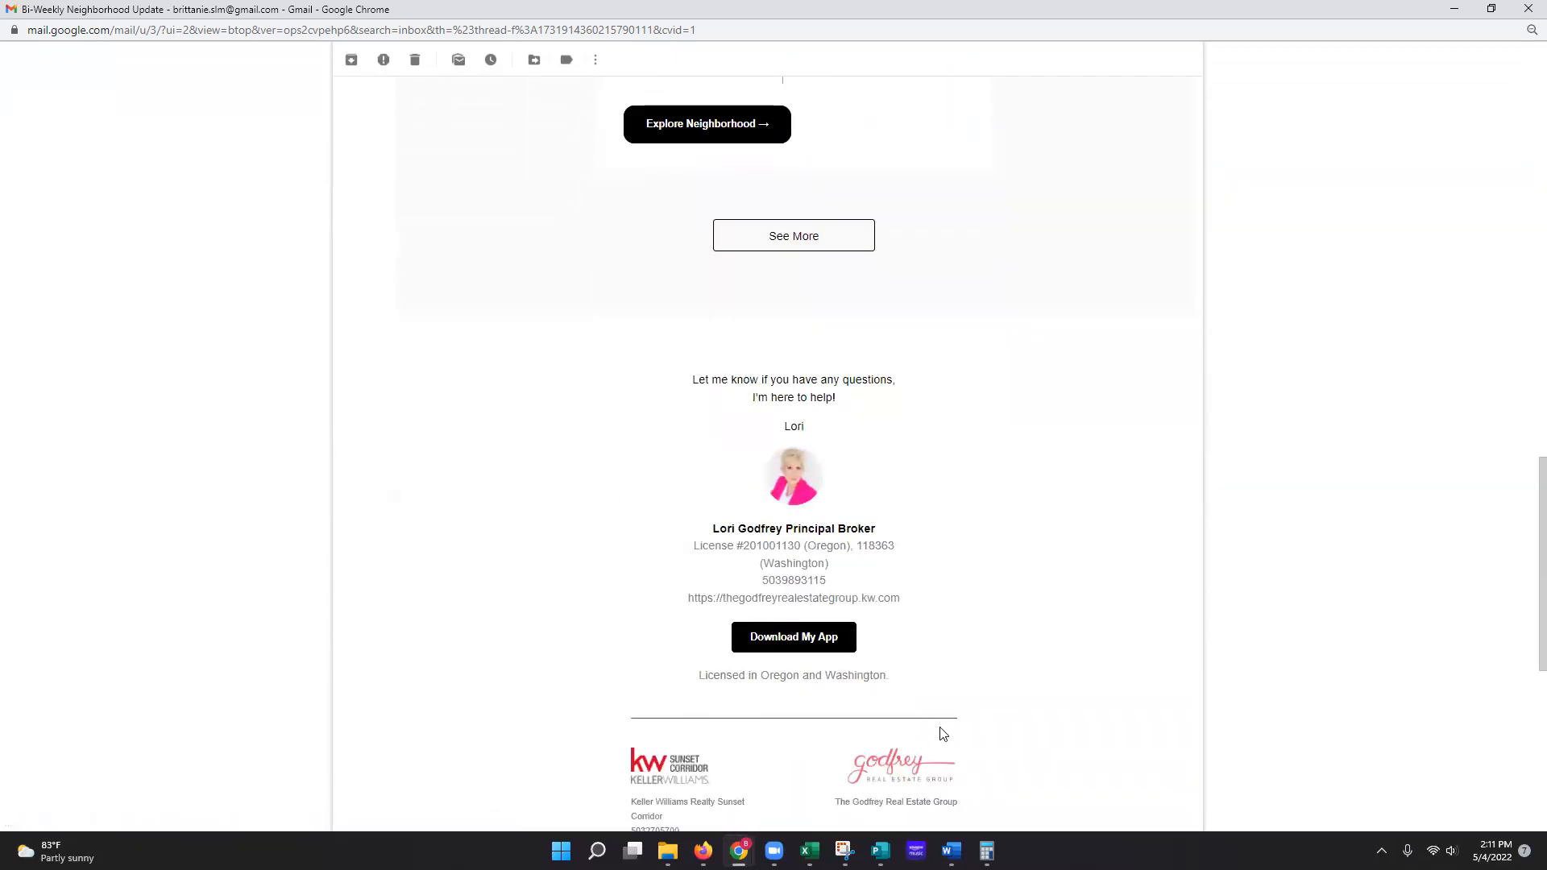
{"action": "scroll", "coordinate": [975, 714], "scroll_direction": "down", "scroll_amount": 2}
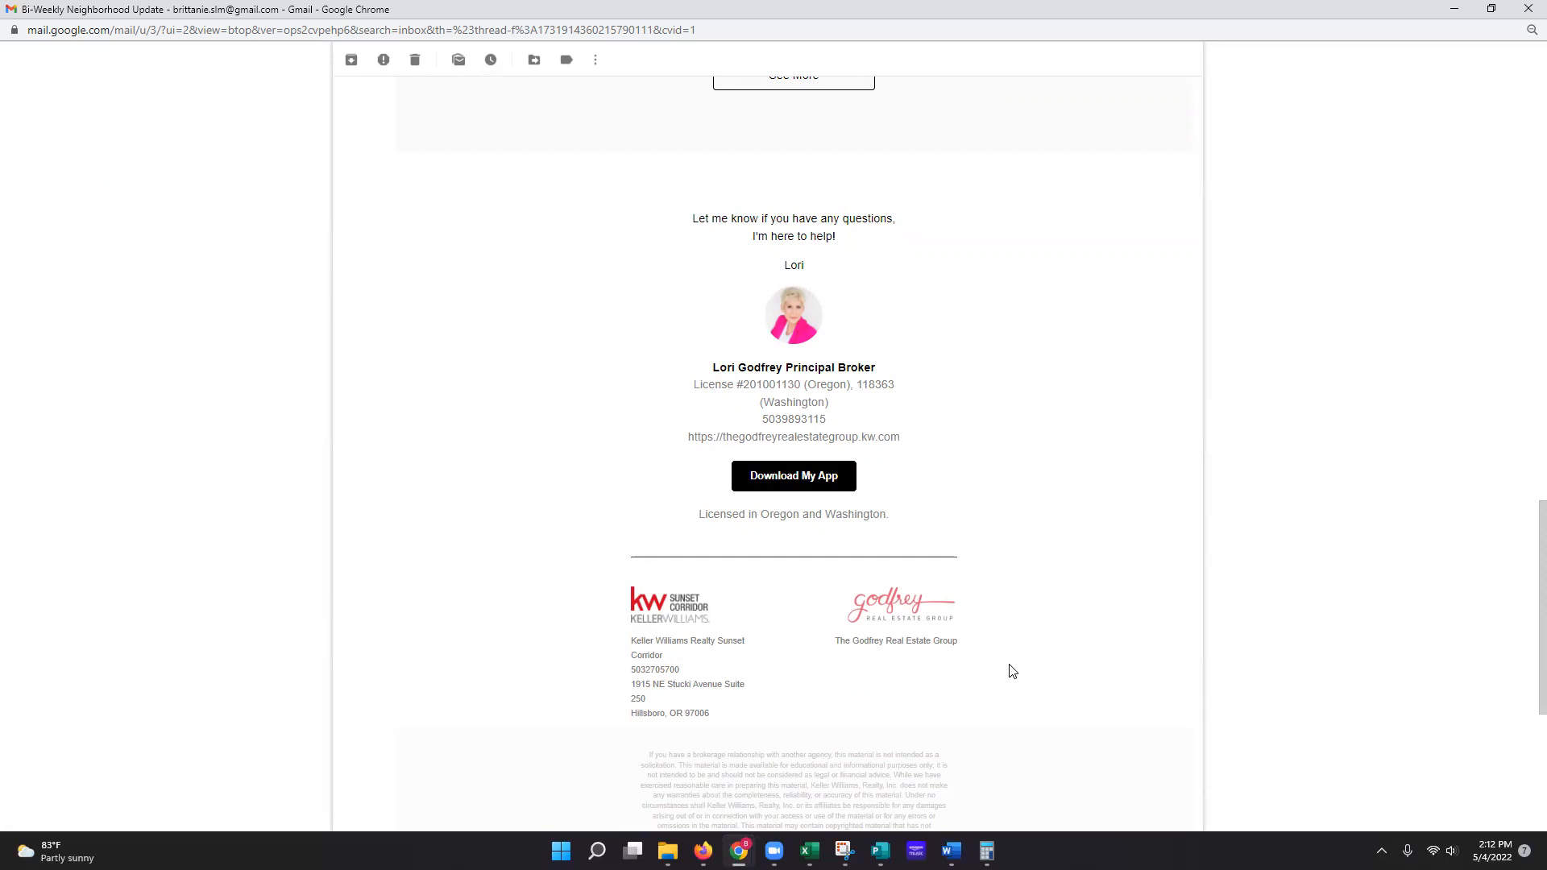
{"action": "scroll", "coordinate": [814, 721], "scroll_direction": "down", "scroll_amount": 2}
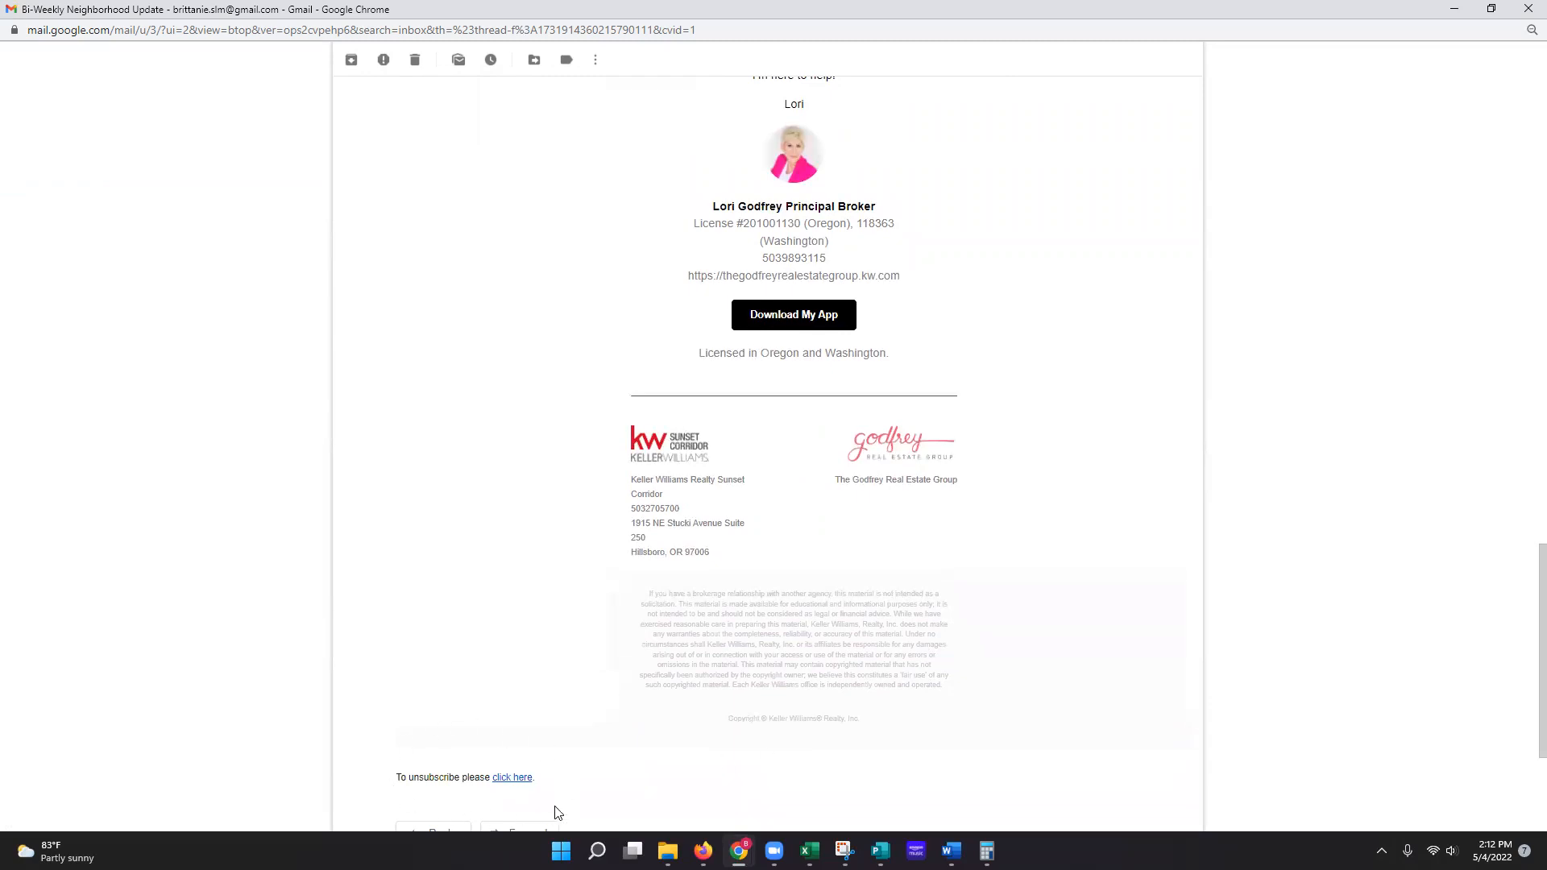
Step: Follow the email's See More link to the Downtown Neighborhood Snapshot and maximize it
{"action": "scroll", "coordinate": [799, 742], "scroll_direction": "up", "scroll_amount": 2}
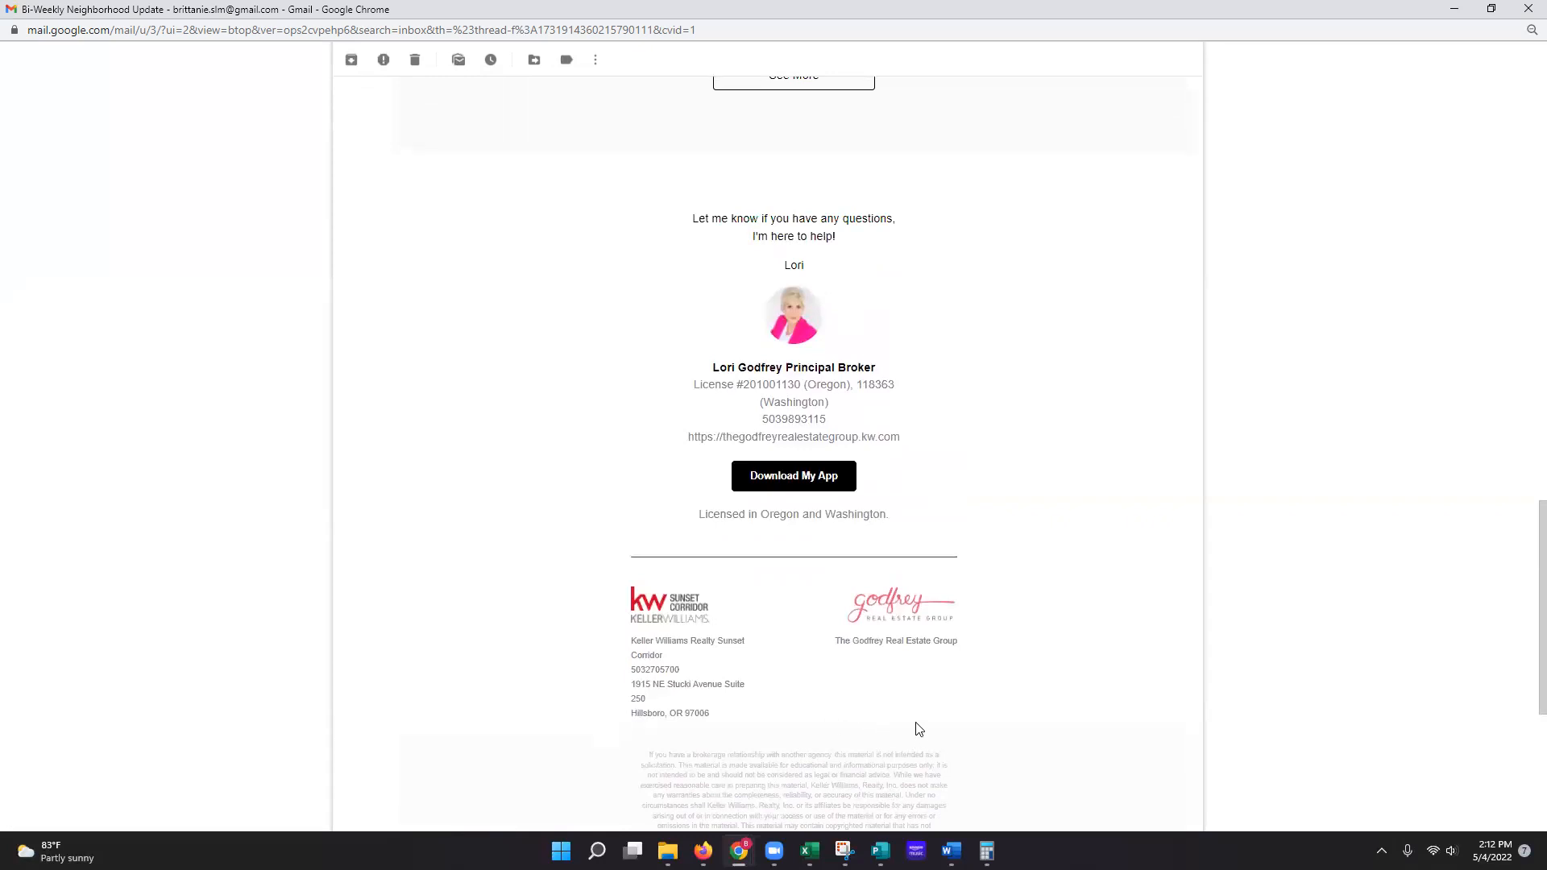
{"action": "scroll", "coordinate": [902, 682], "scroll_direction": "up", "scroll_amount": 1}
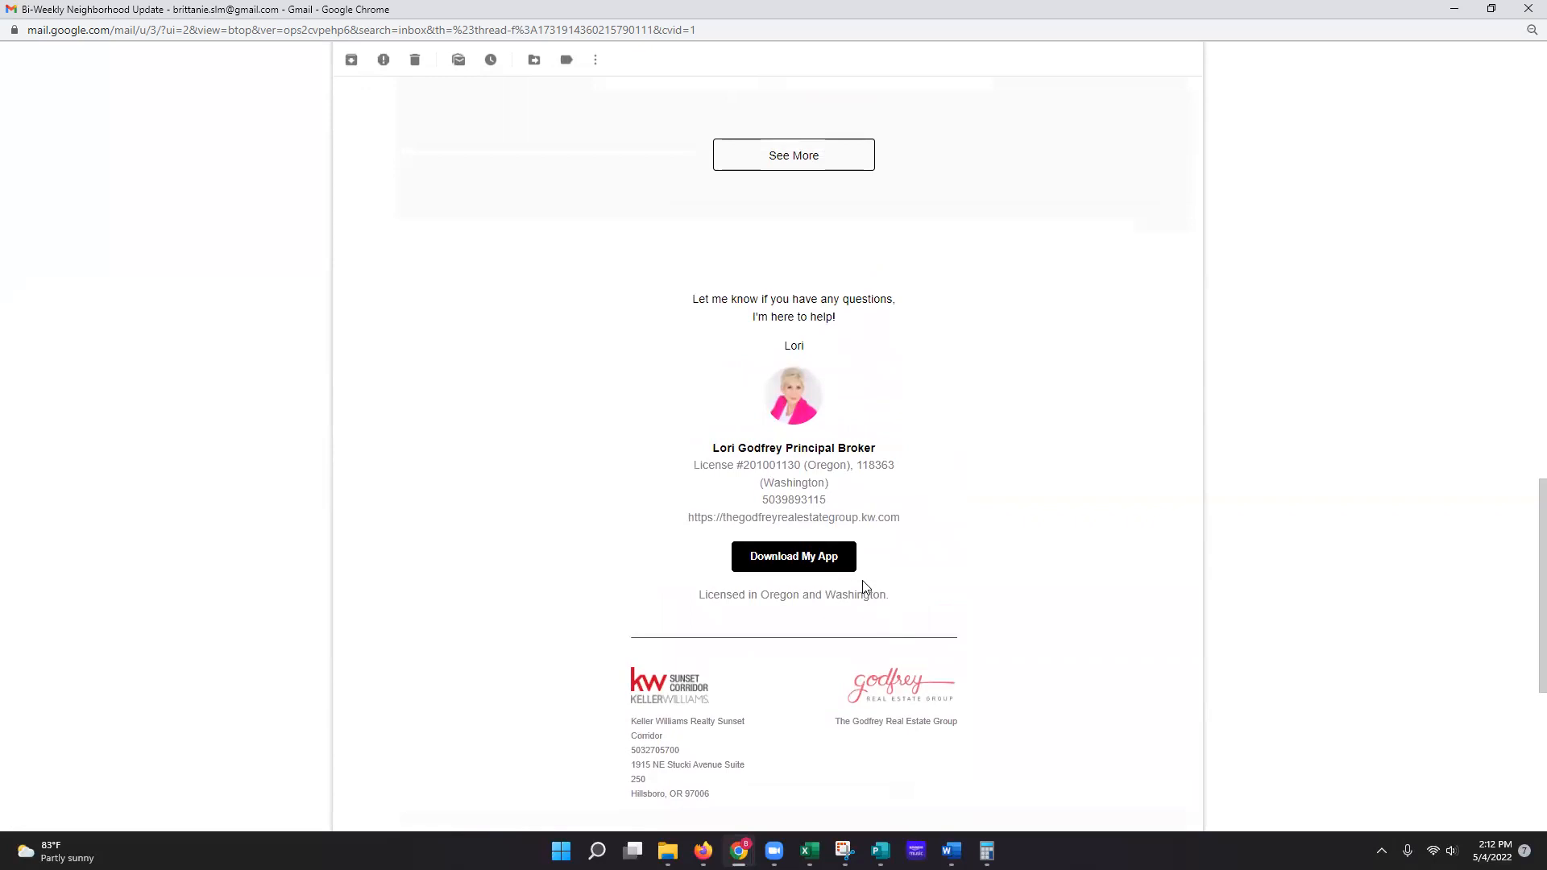
{"action": "scroll", "coordinate": [922, 598], "scroll_direction": "up", "scroll_amount": 6}
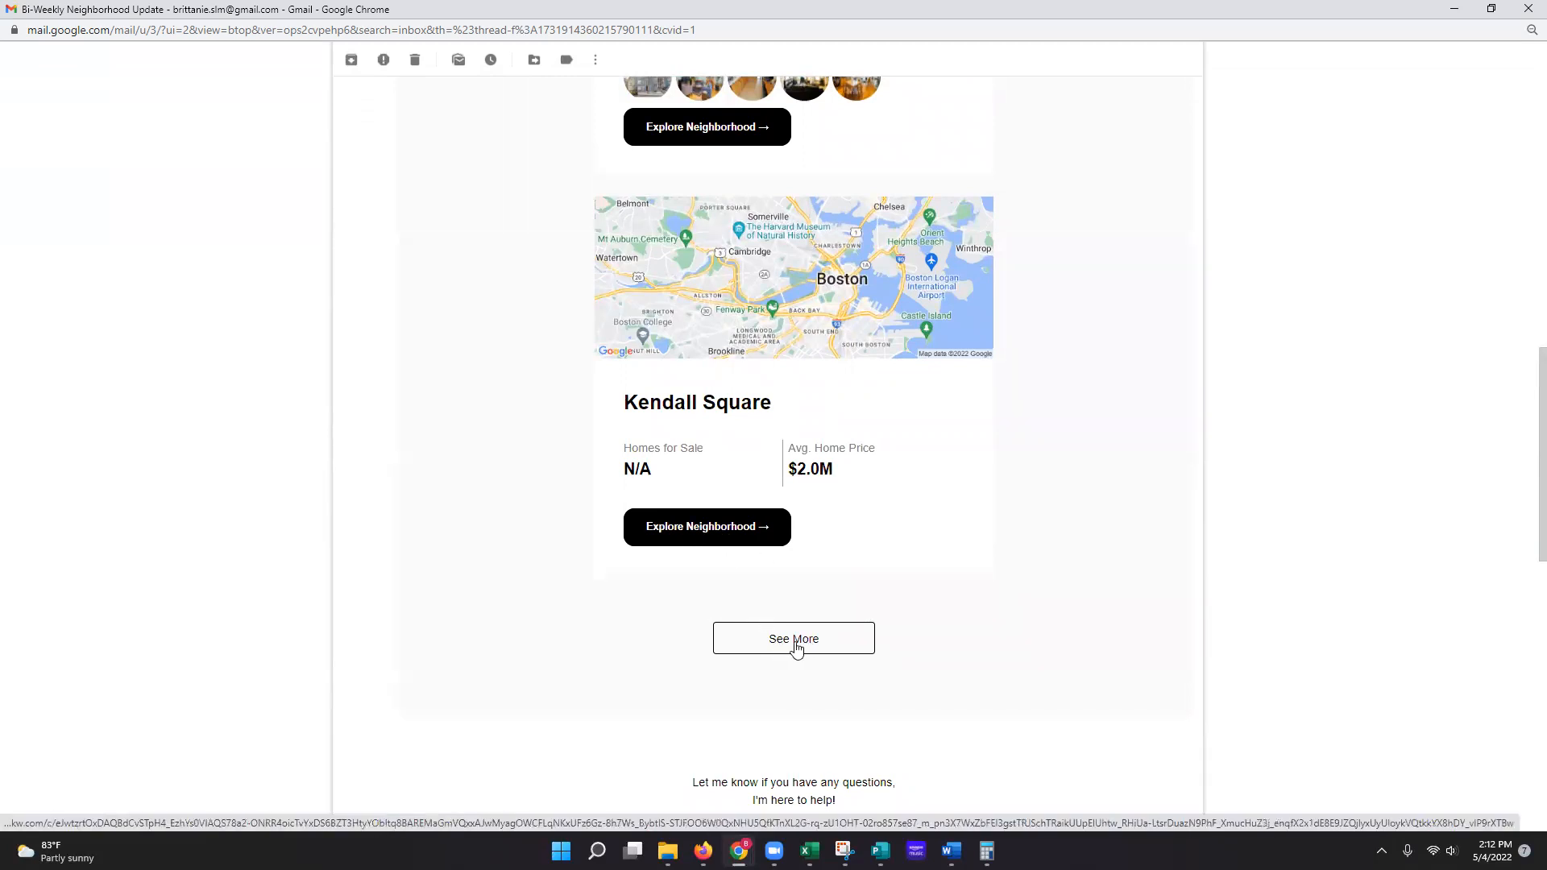
{"action": "left_click", "coordinate": [819, 645]}
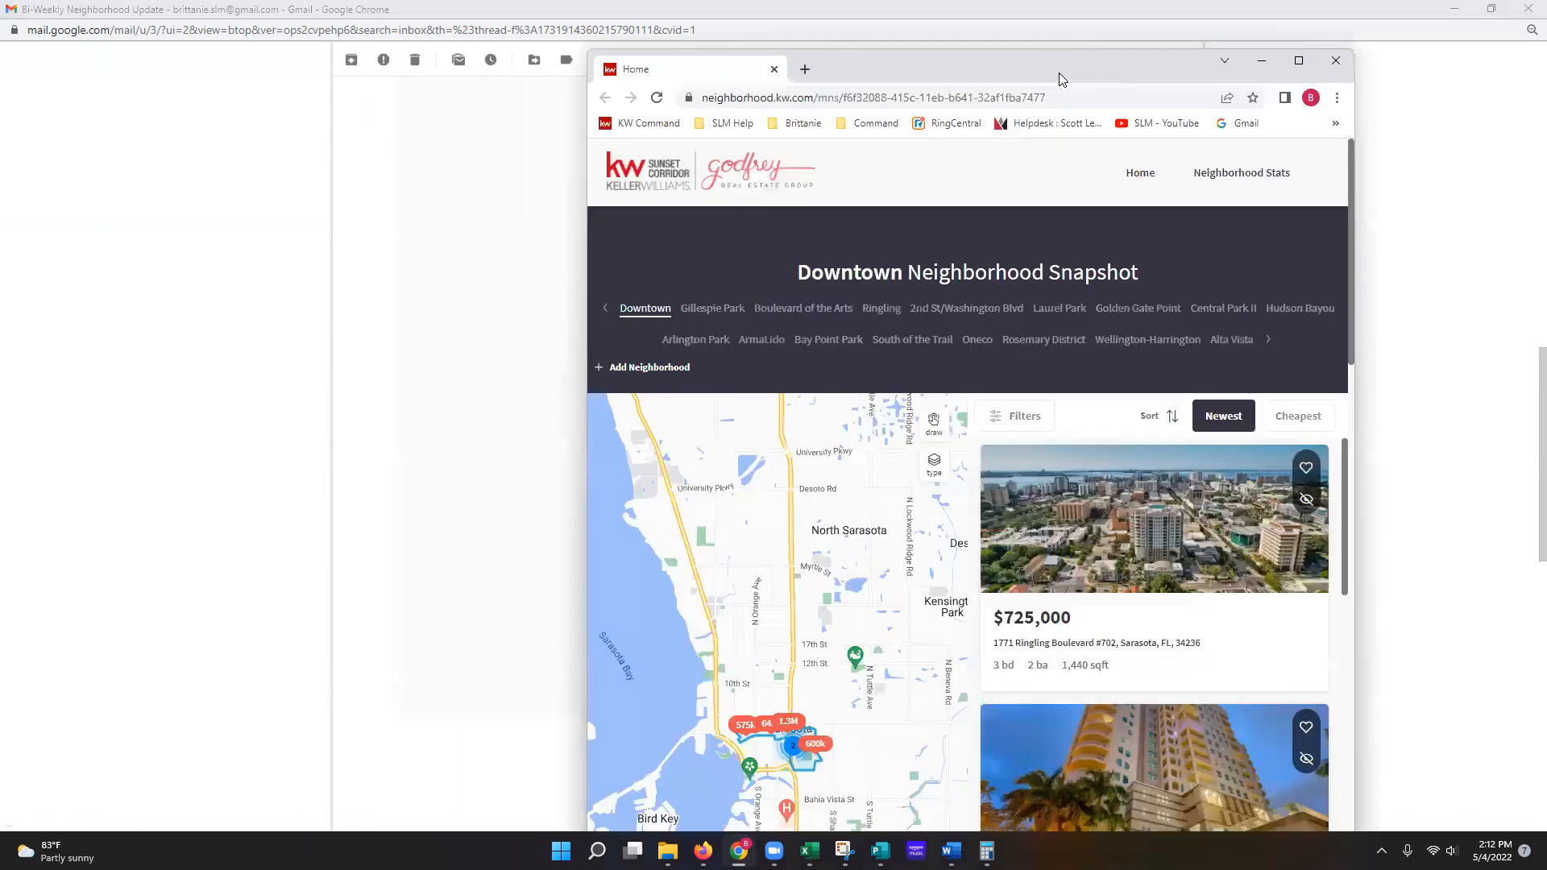
{"action": "double_click", "coordinate": [1059, 71]}
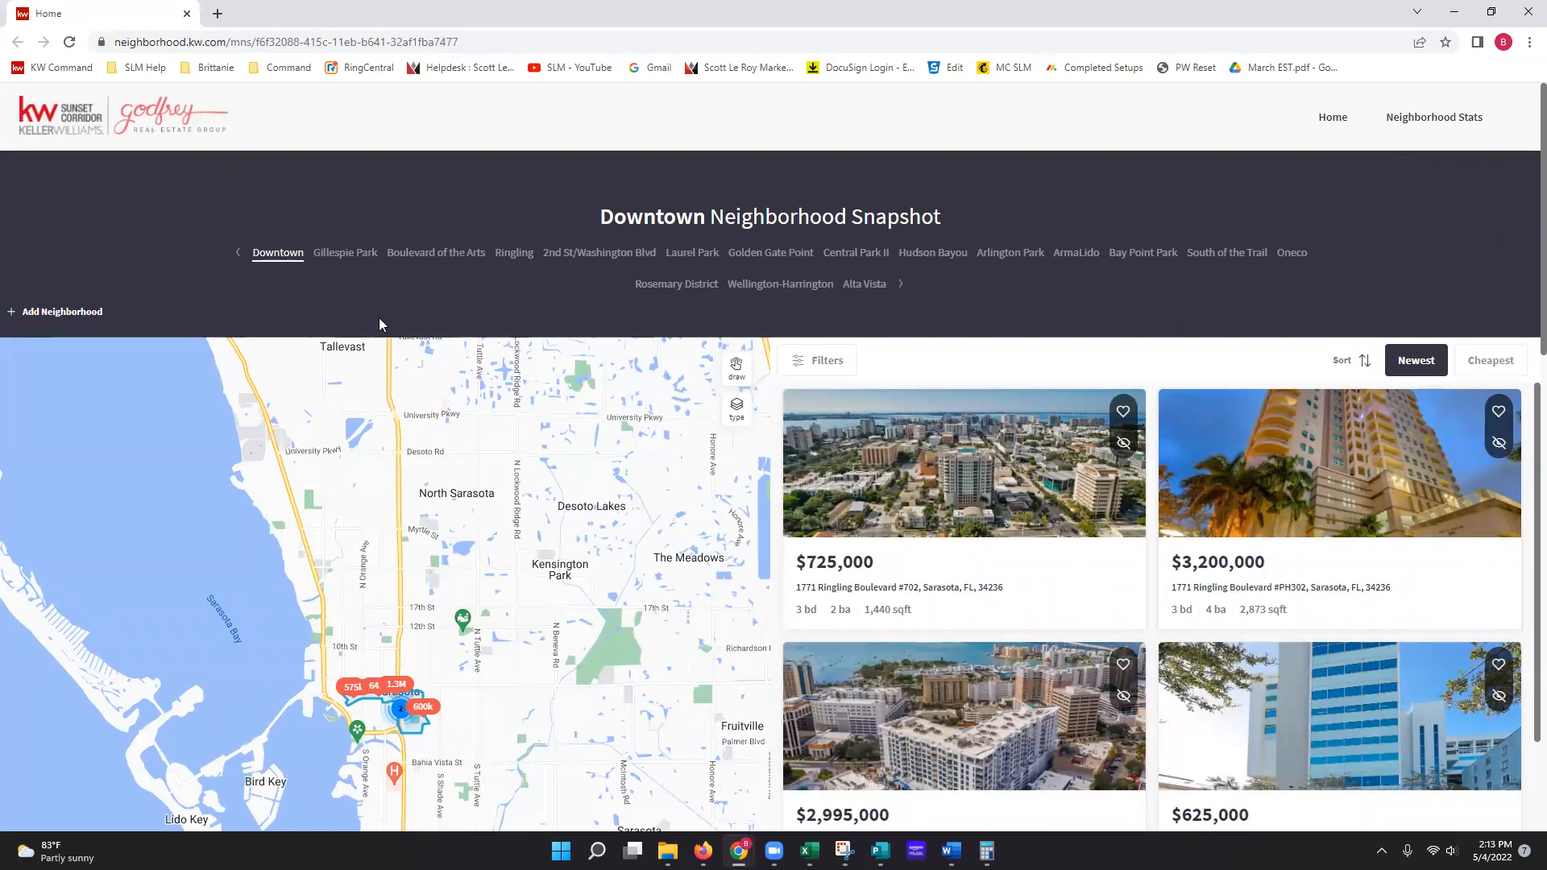
Step: Browse the Downtown snapshot listings, then open its Neighborhood Stats page
{"action": "scroll", "coordinate": [671, 325], "scroll_direction": "down", "scroll_amount": 3}
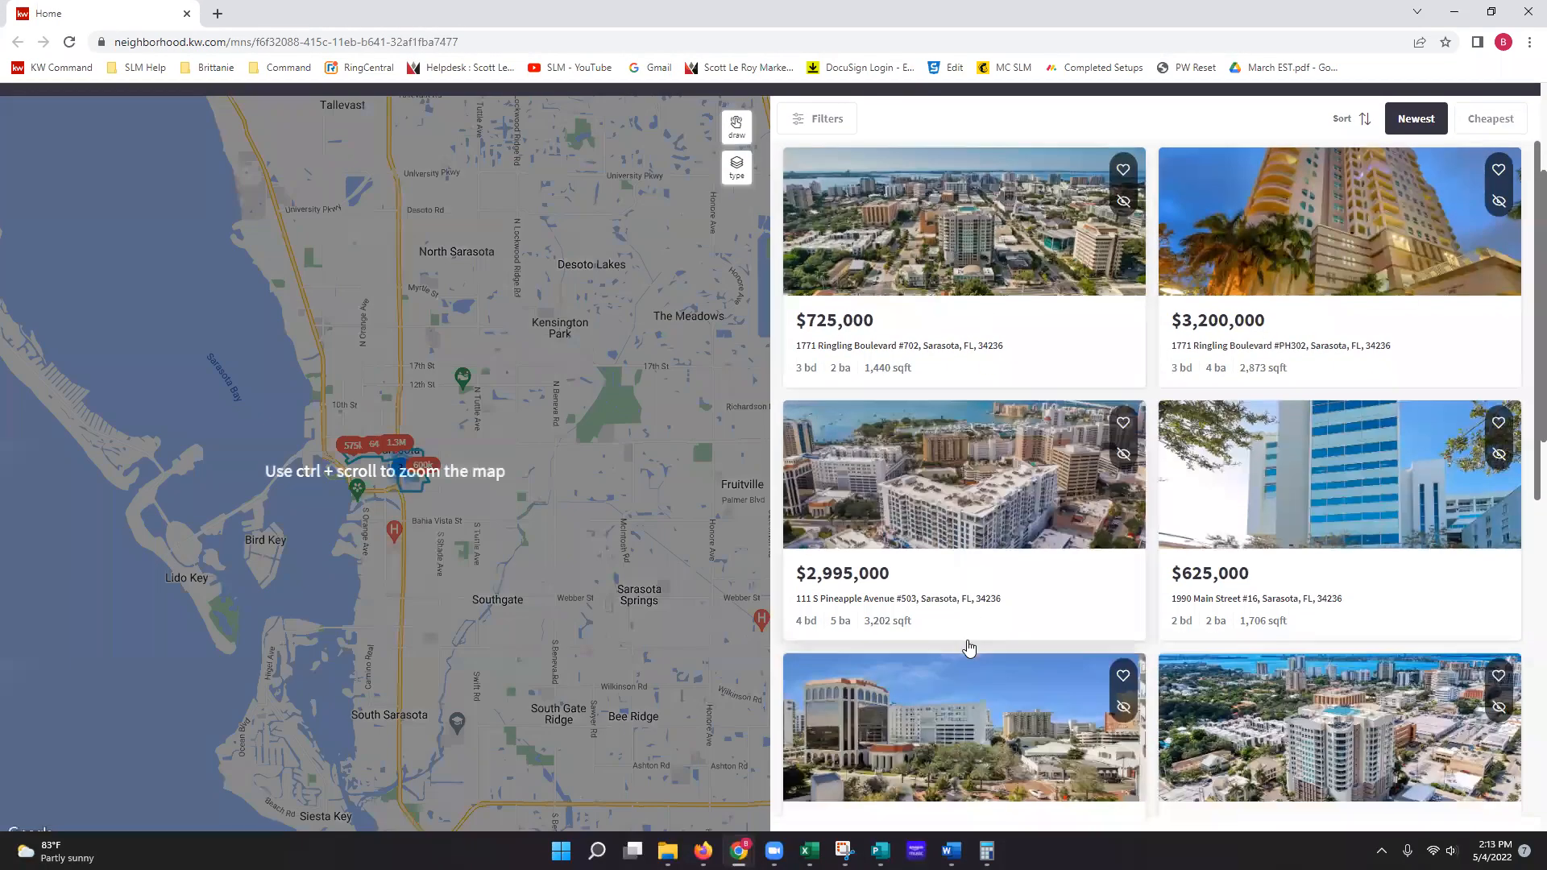
{"action": "scroll", "coordinate": [963, 646], "scroll_direction": "down", "scroll_amount": 7}
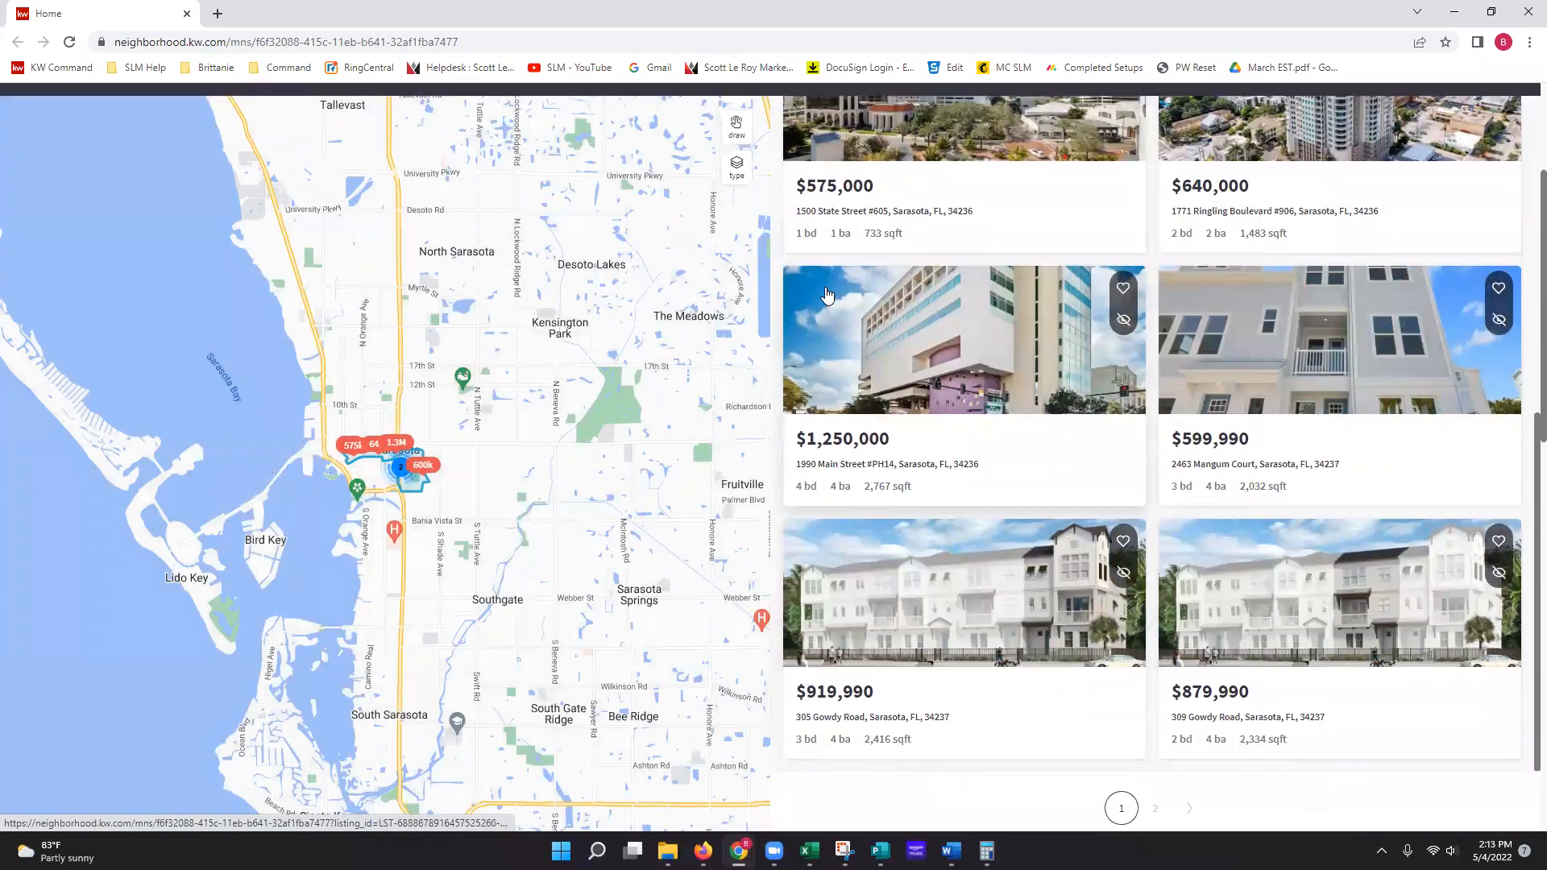
{"action": "scroll", "coordinate": [839, 345], "scroll_direction": "up", "scroll_amount": 1}
{"action": "scroll", "coordinate": [839, 346], "scroll_direction": "up", "scroll_amount": 4}
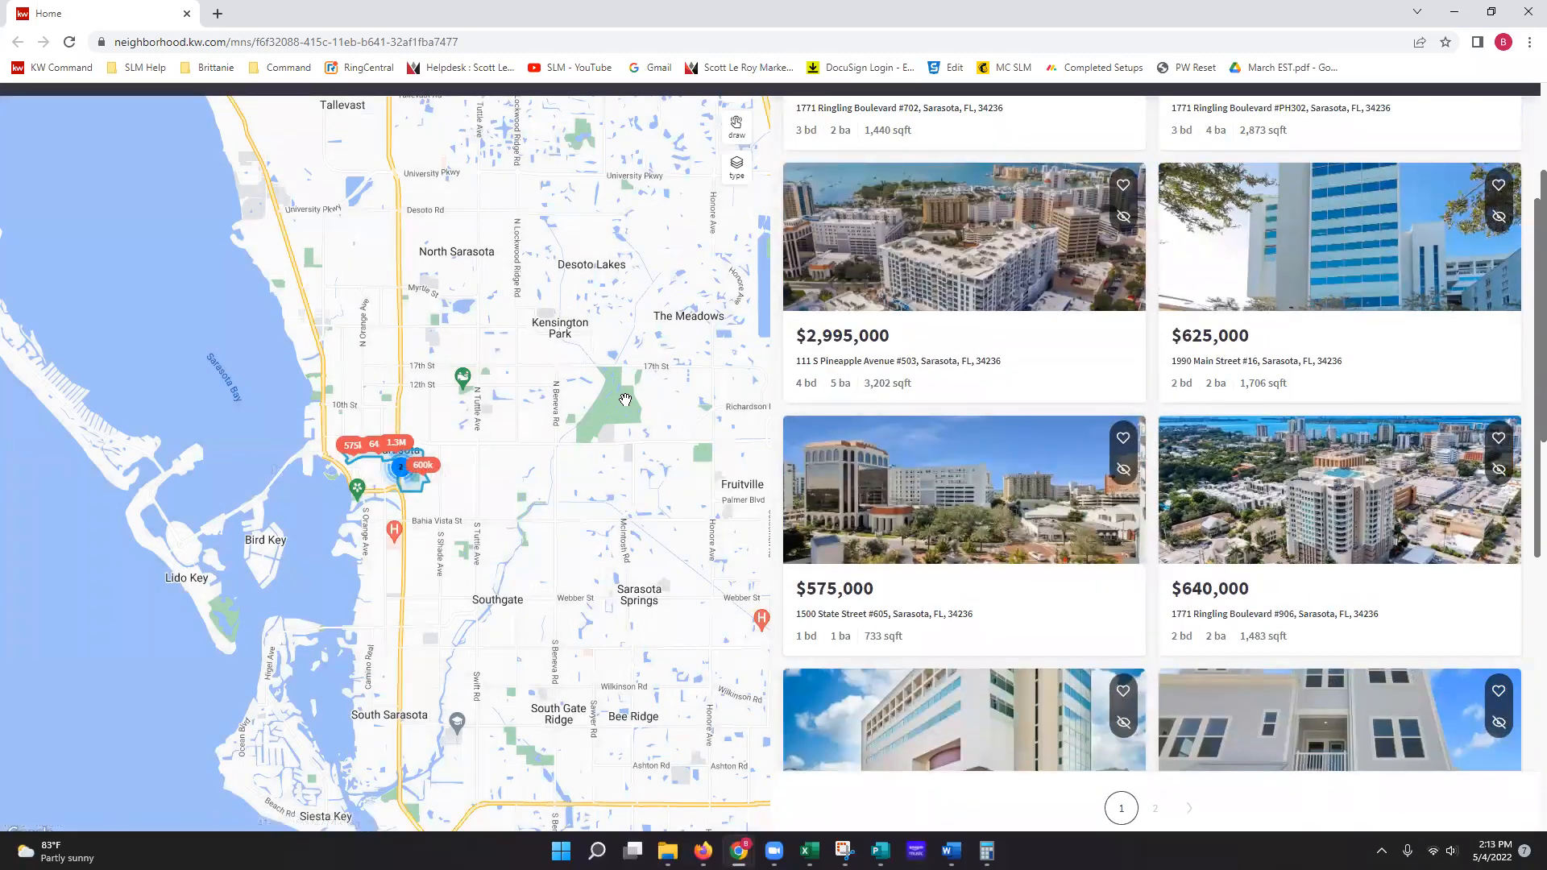
{"action": "scroll", "coordinate": [948, 395], "scroll_direction": "up", "scroll_amount": 1}
{"action": "scroll", "coordinate": [948, 395], "scroll_direction": "up", "scroll_amount": 6}
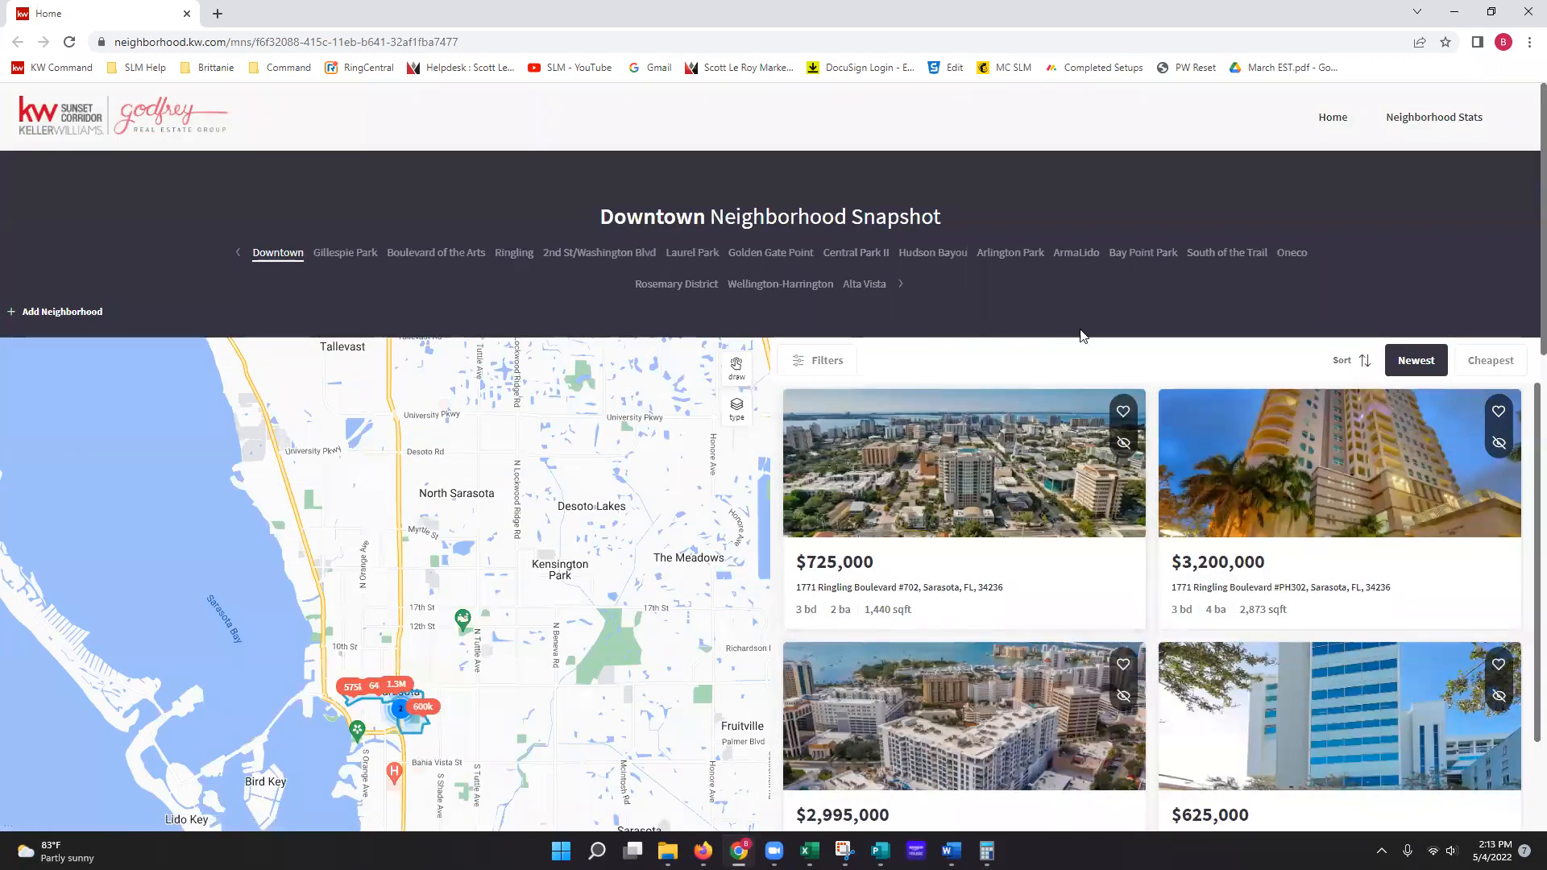
{"action": "left_click", "coordinate": [1439, 123]}
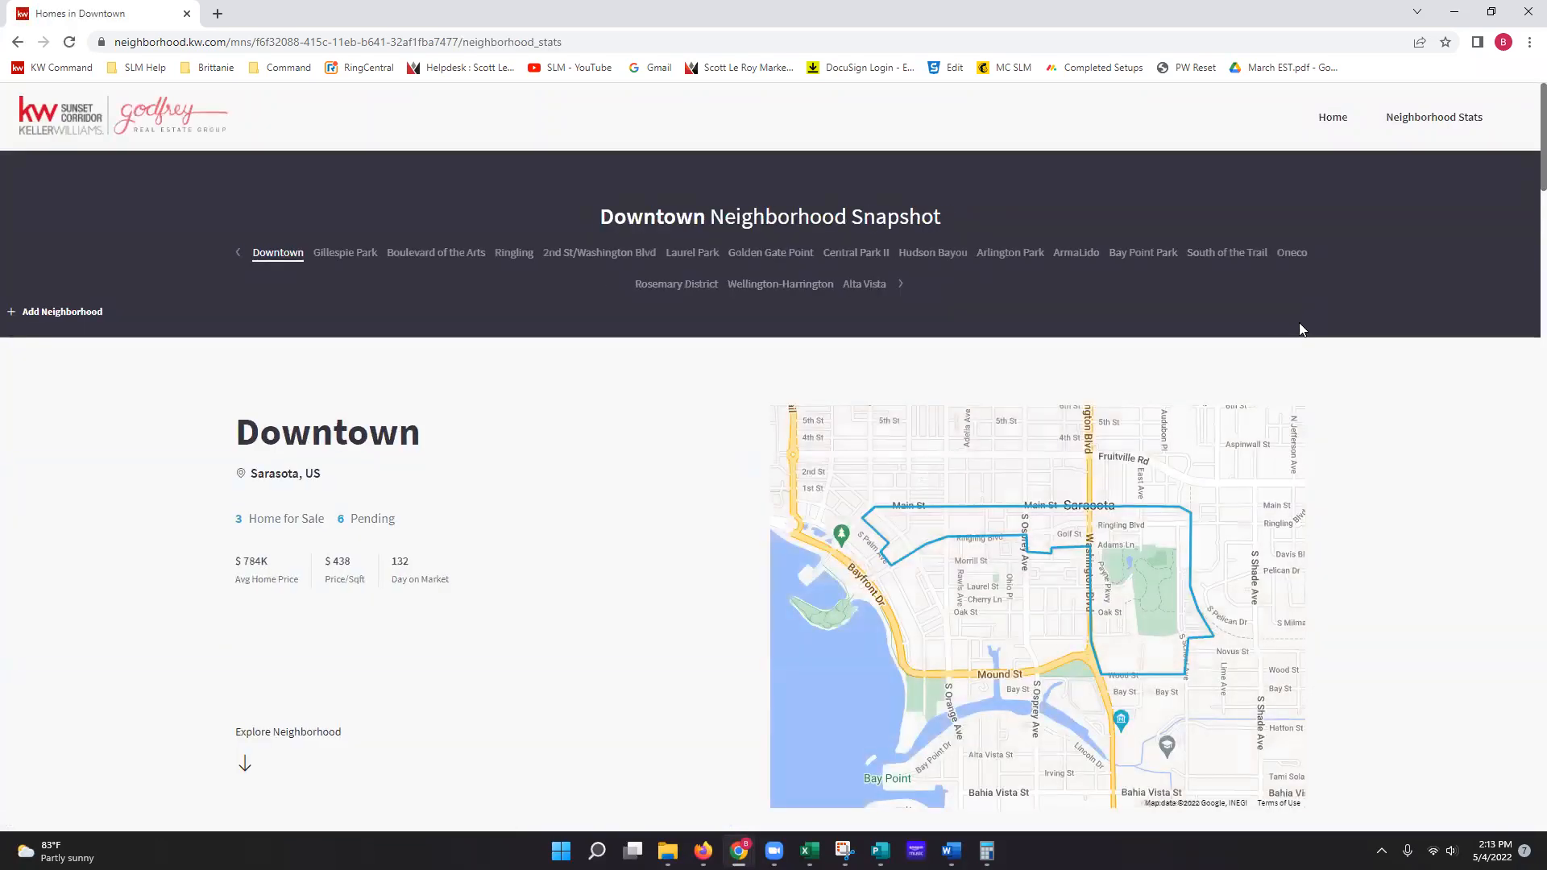
Step: Switch the snapshot from Downtown to the Boulevard of the Arts neighborhood
{"action": "left_click", "coordinate": [334, 254]}
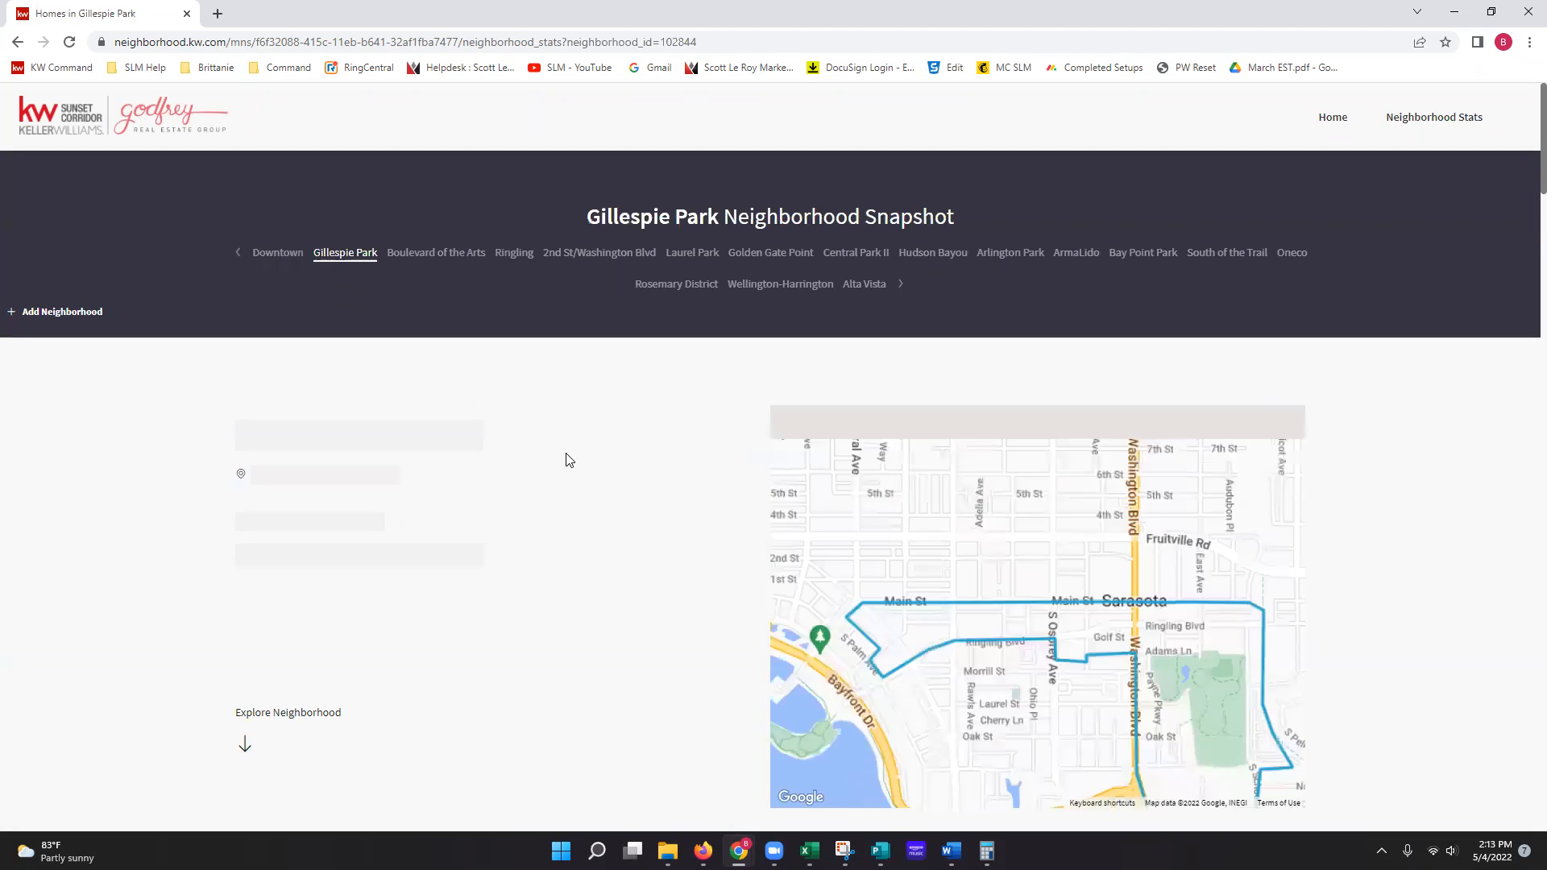
{"action": "left_click", "coordinate": [441, 256]}
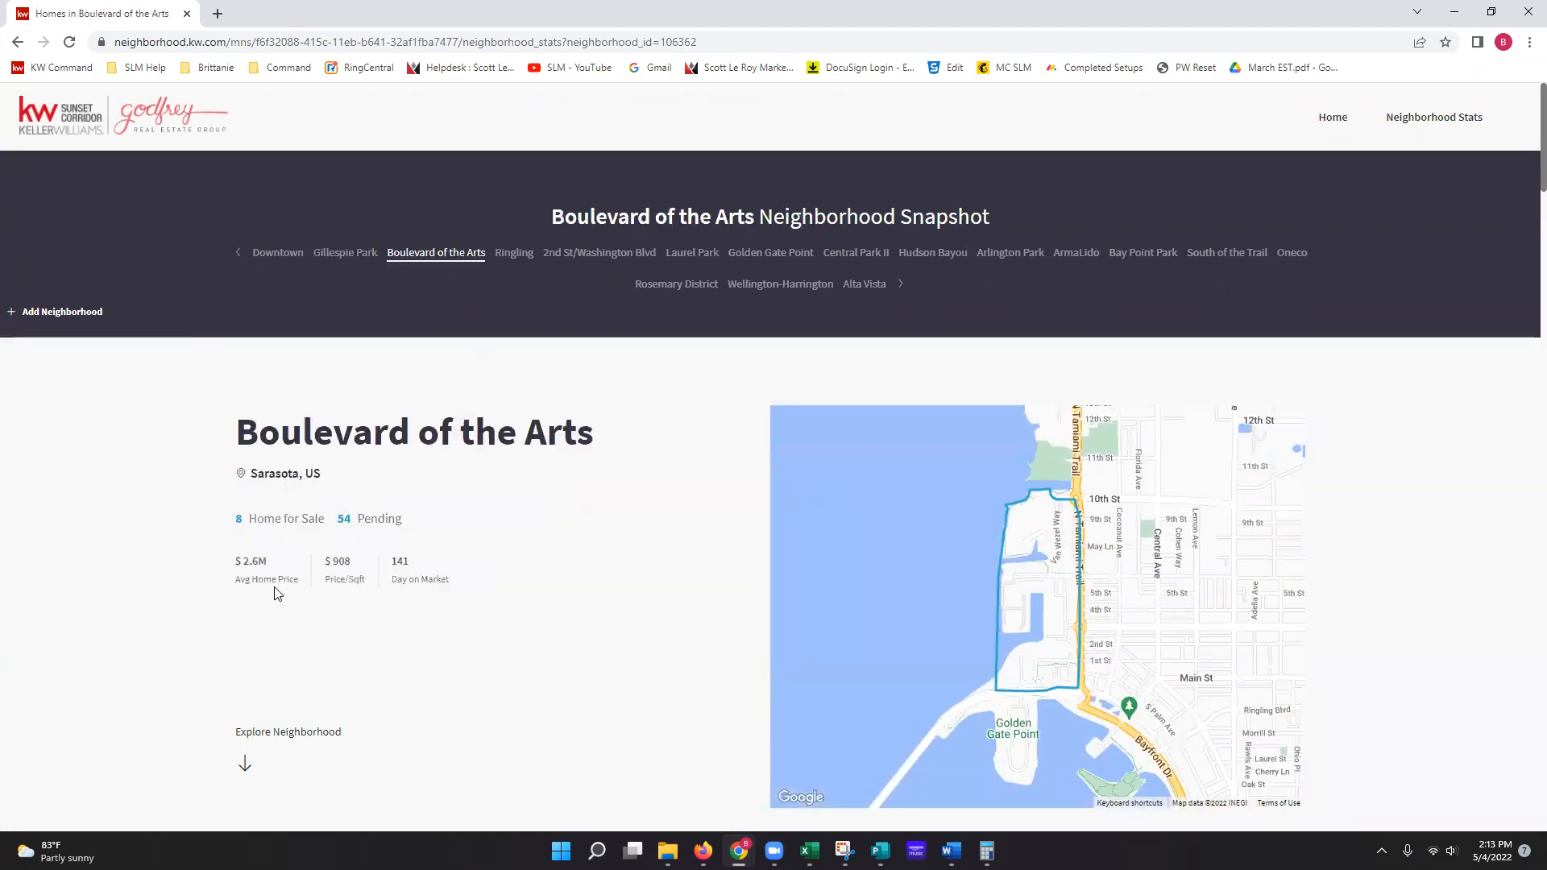
{"action": "scroll", "coordinate": [492, 611], "scroll_direction": "down", "scroll_amount": 3}
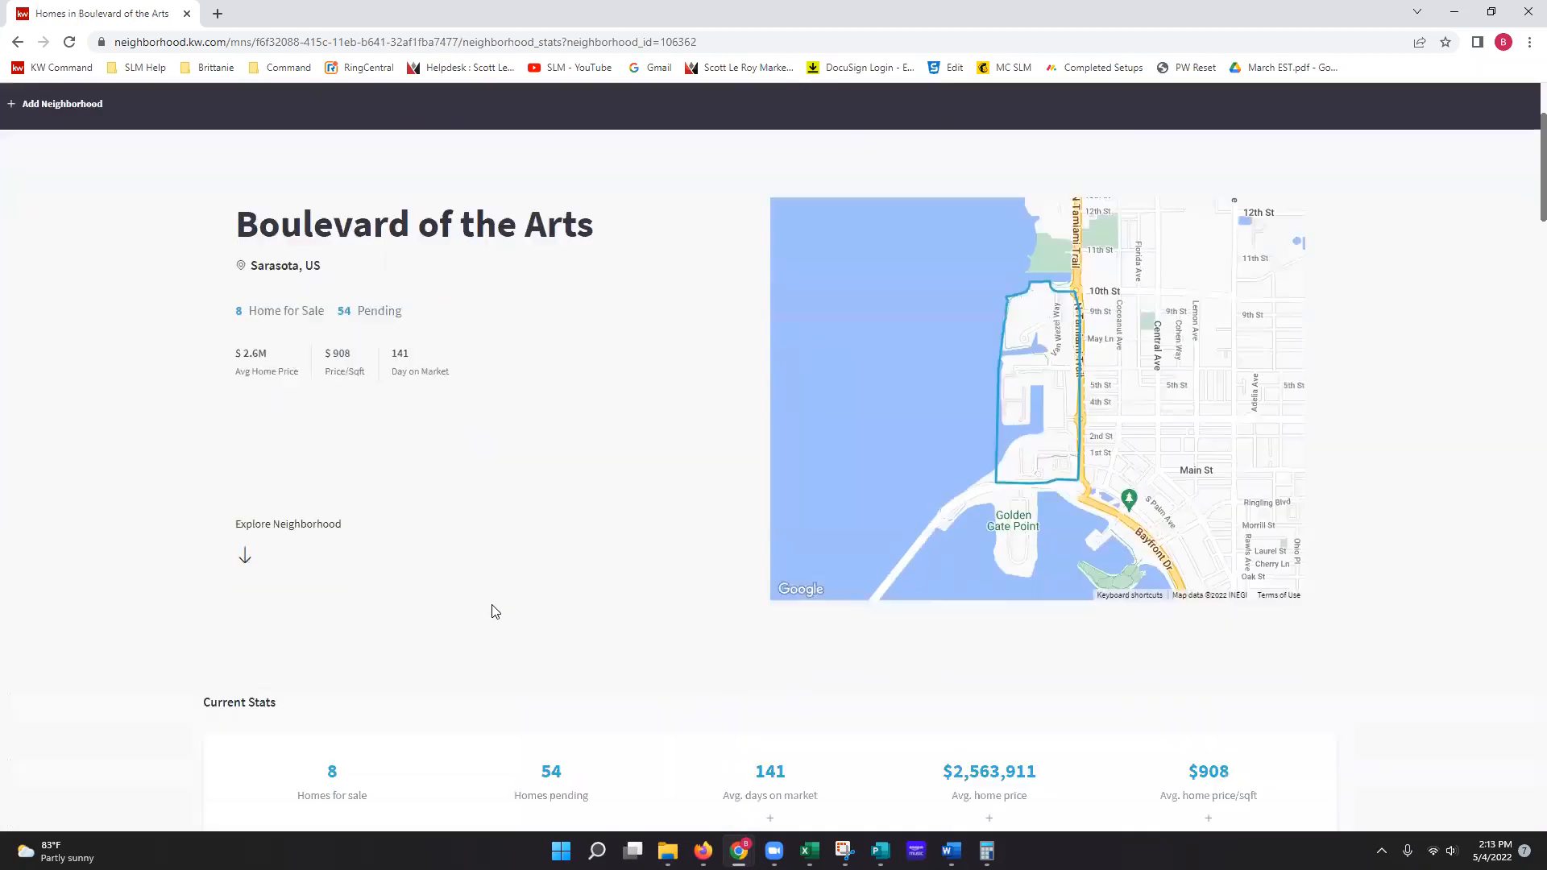
{"action": "scroll", "coordinate": [492, 611], "scroll_direction": "down", "scroll_amount": 4}
Step: Scroll through Sold Stats, Transit & Commute, Nearby Schools and Places to 20 Homes for Sale
{"action": "scroll", "coordinate": [349, 570], "scroll_direction": "down", "scroll_amount": 3}
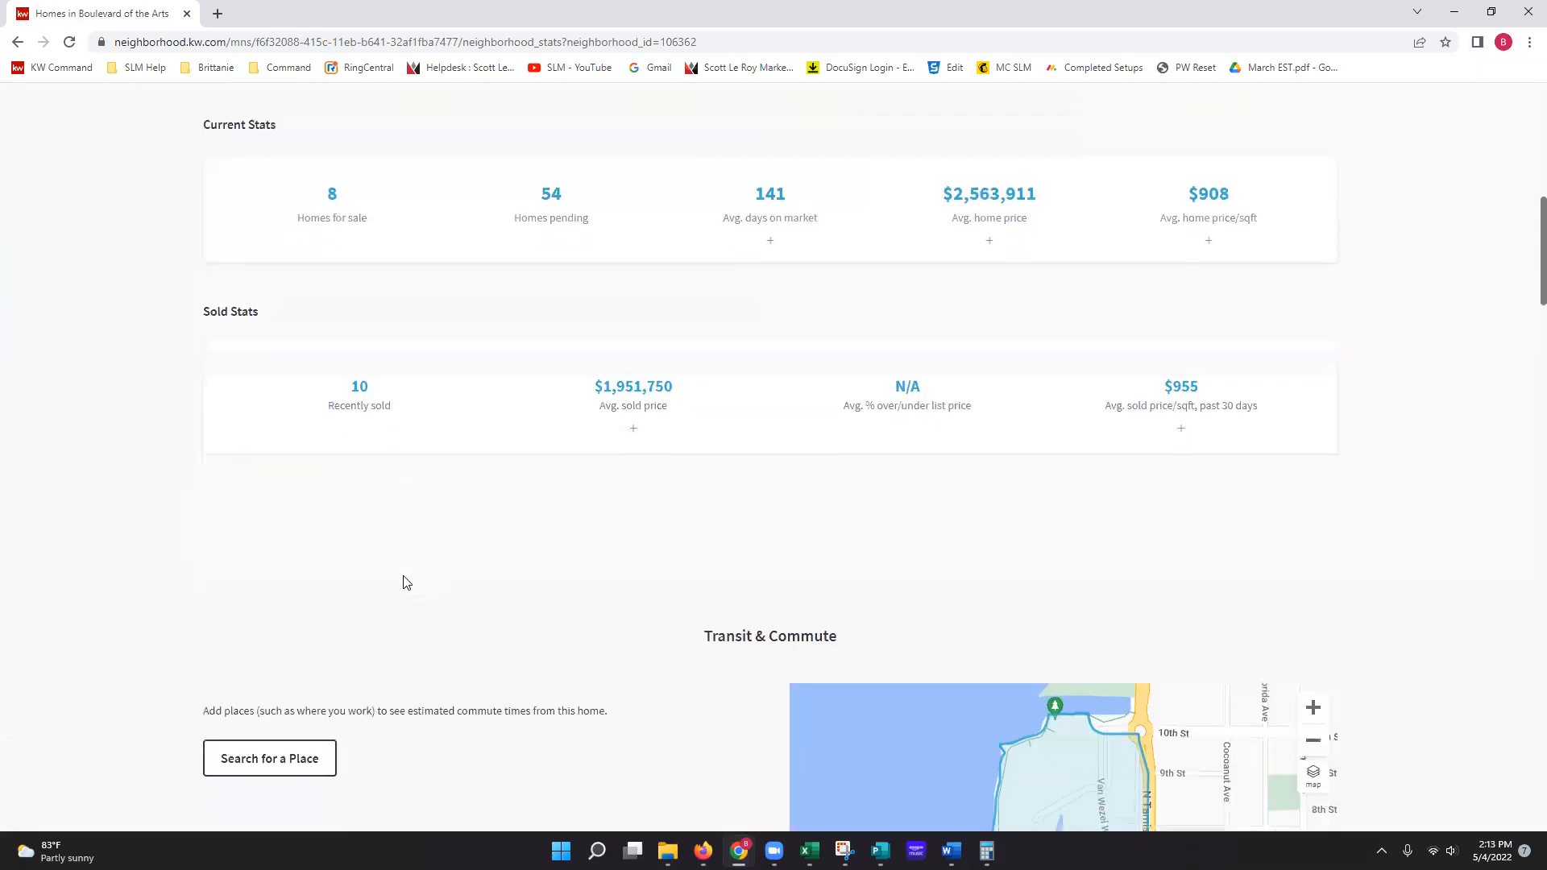
{"action": "scroll", "coordinate": [406, 582], "scroll_direction": "down", "scroll_amount": 6}
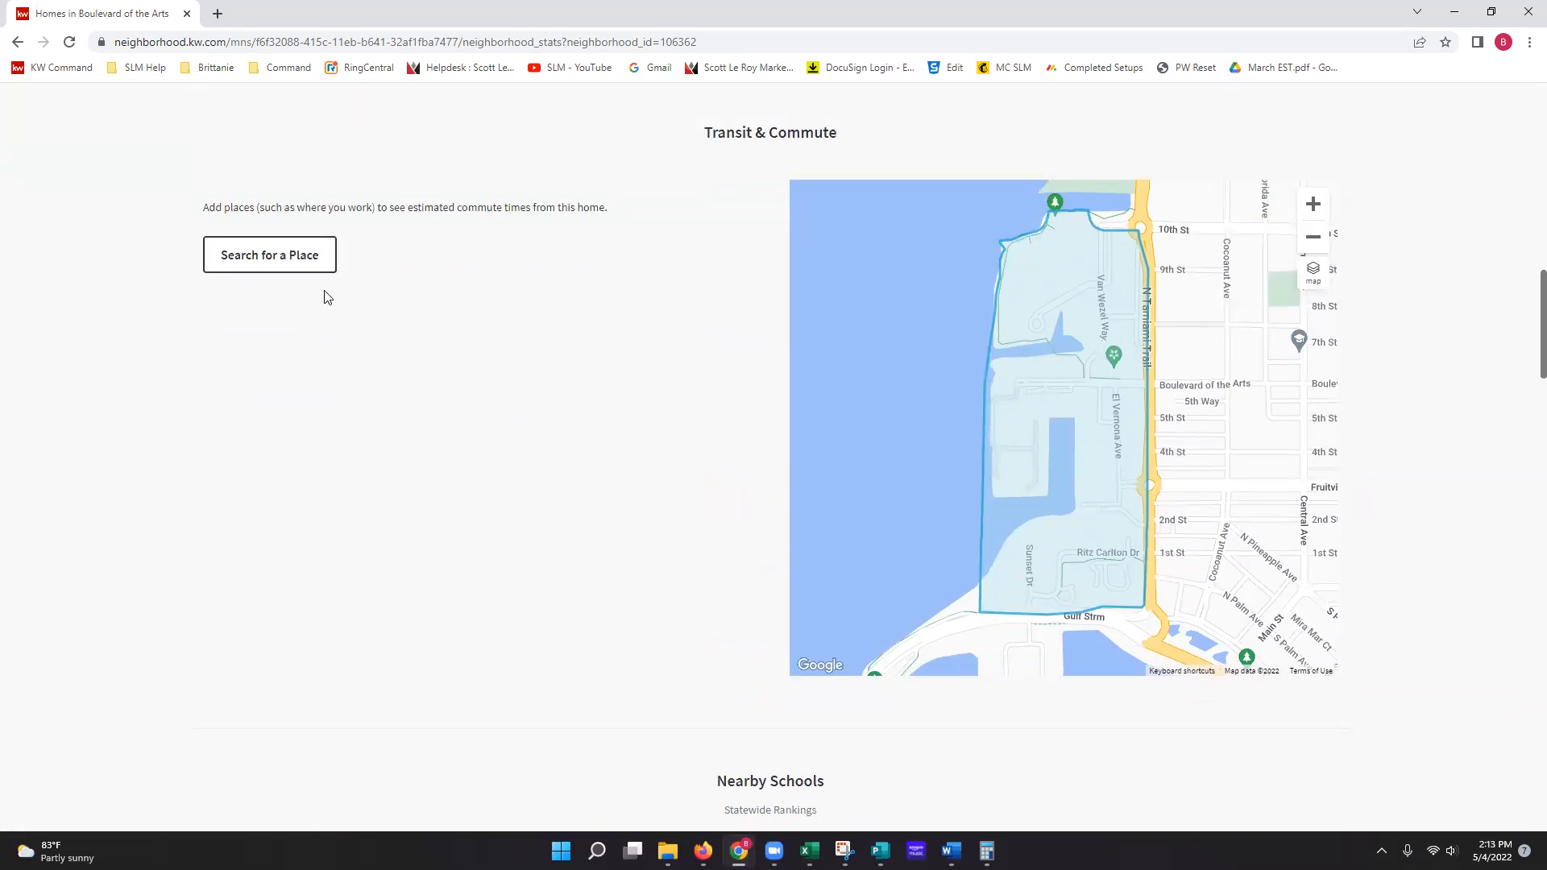
{"action": "scroll", "coordinate": [600, 520], "scroll_direction": "down", "scroll_amount": 3}
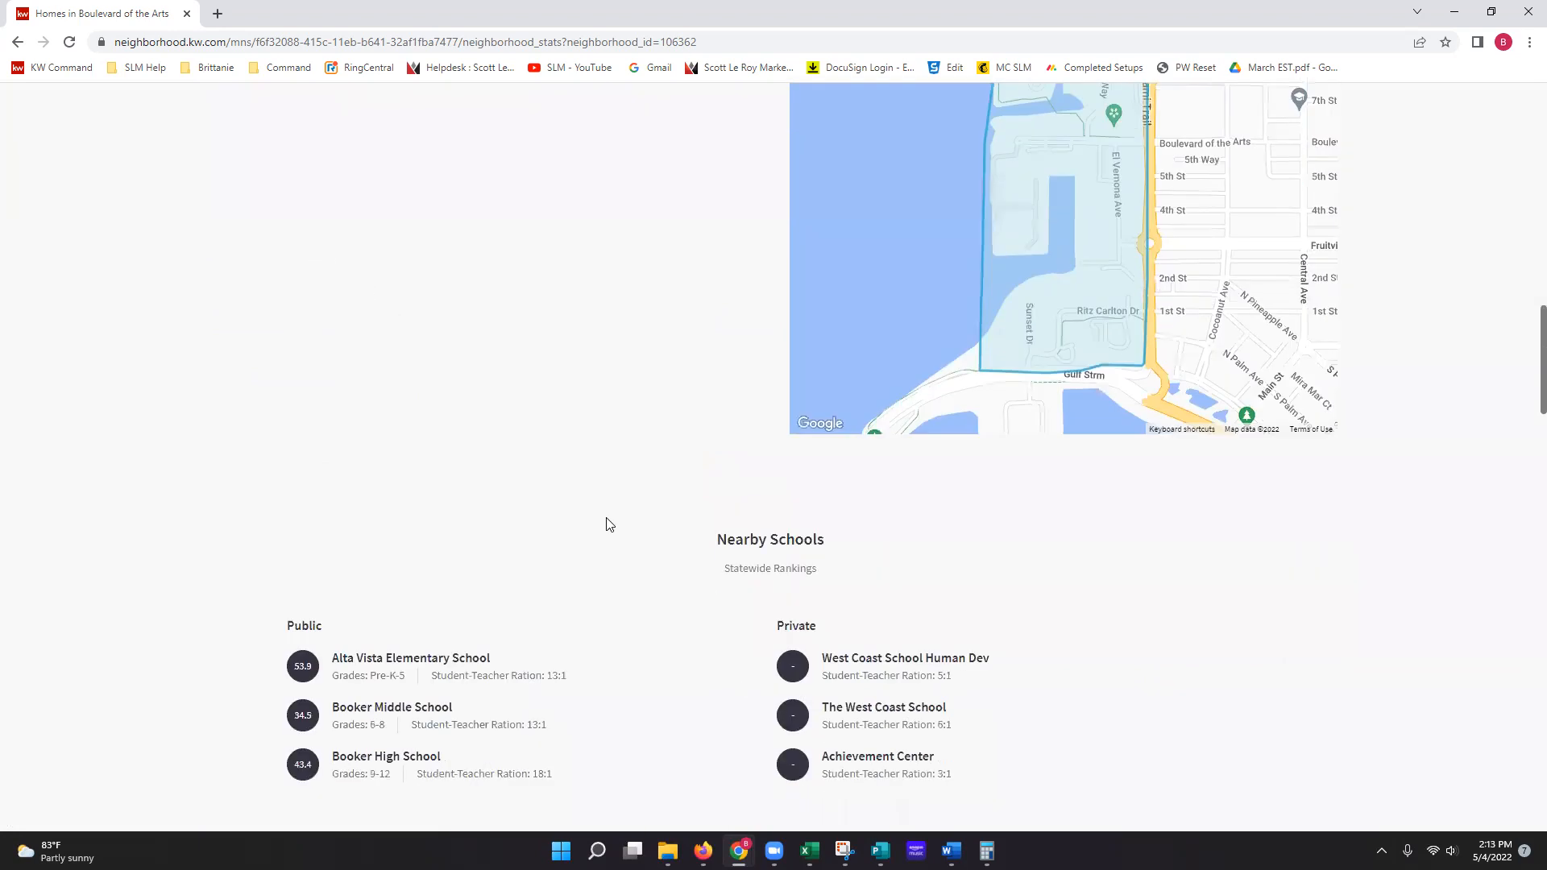
{"action": "scroll", "coordinate": [635, 533], "scroll_direction": "down", "scroll_amount": 8}
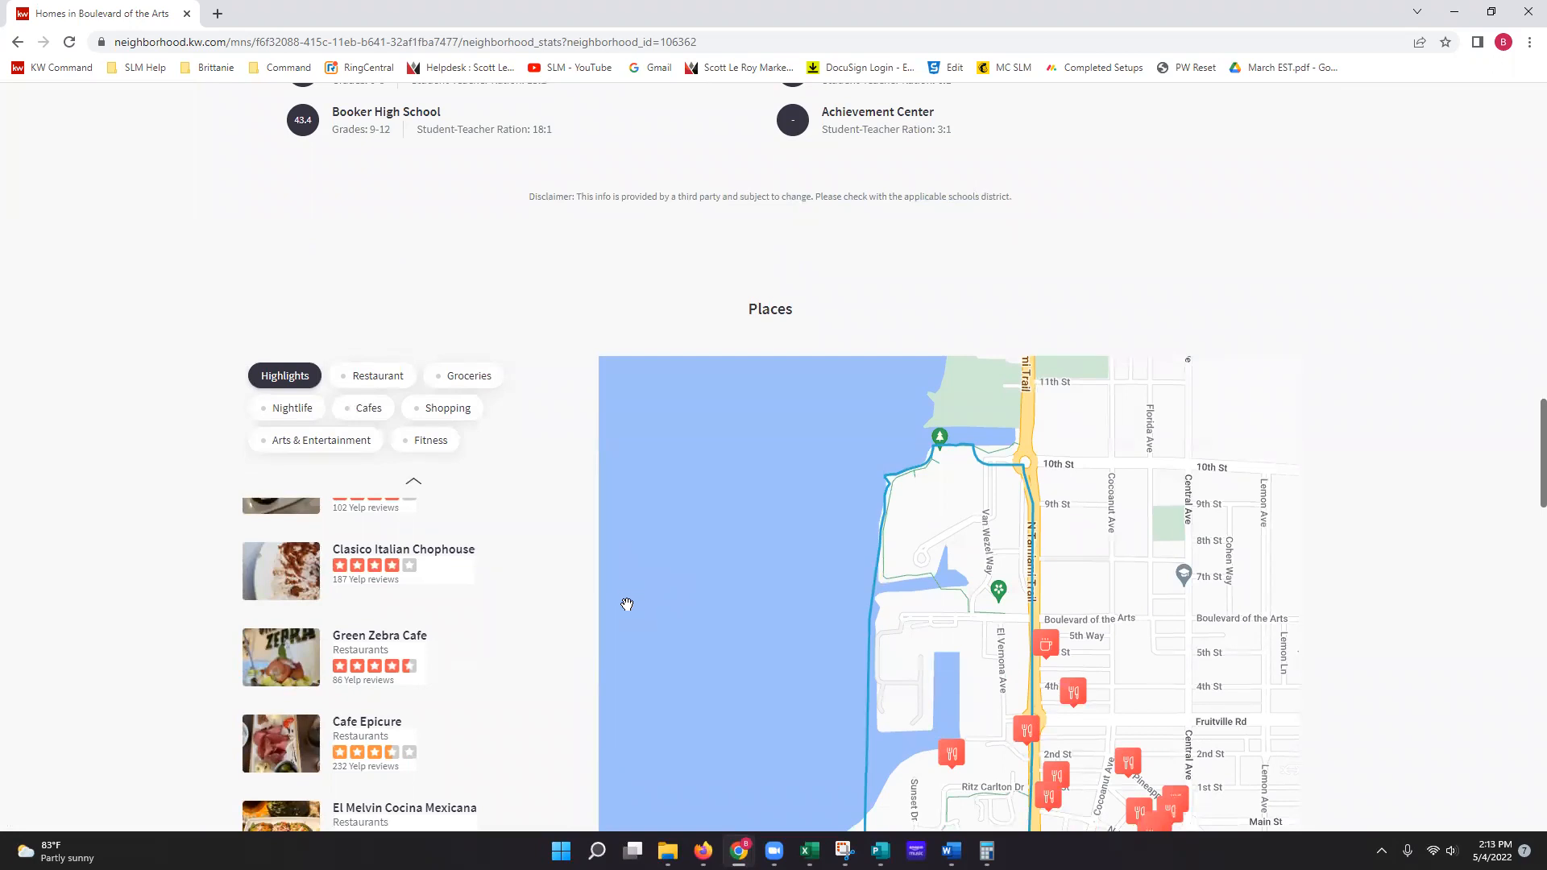
{"action": "scroll", "coordinate": [627, 604], "scroll_direction": "down", "scroll_amount": 1}
{"action": "mouse_move", "coordinate": [364, 755]}
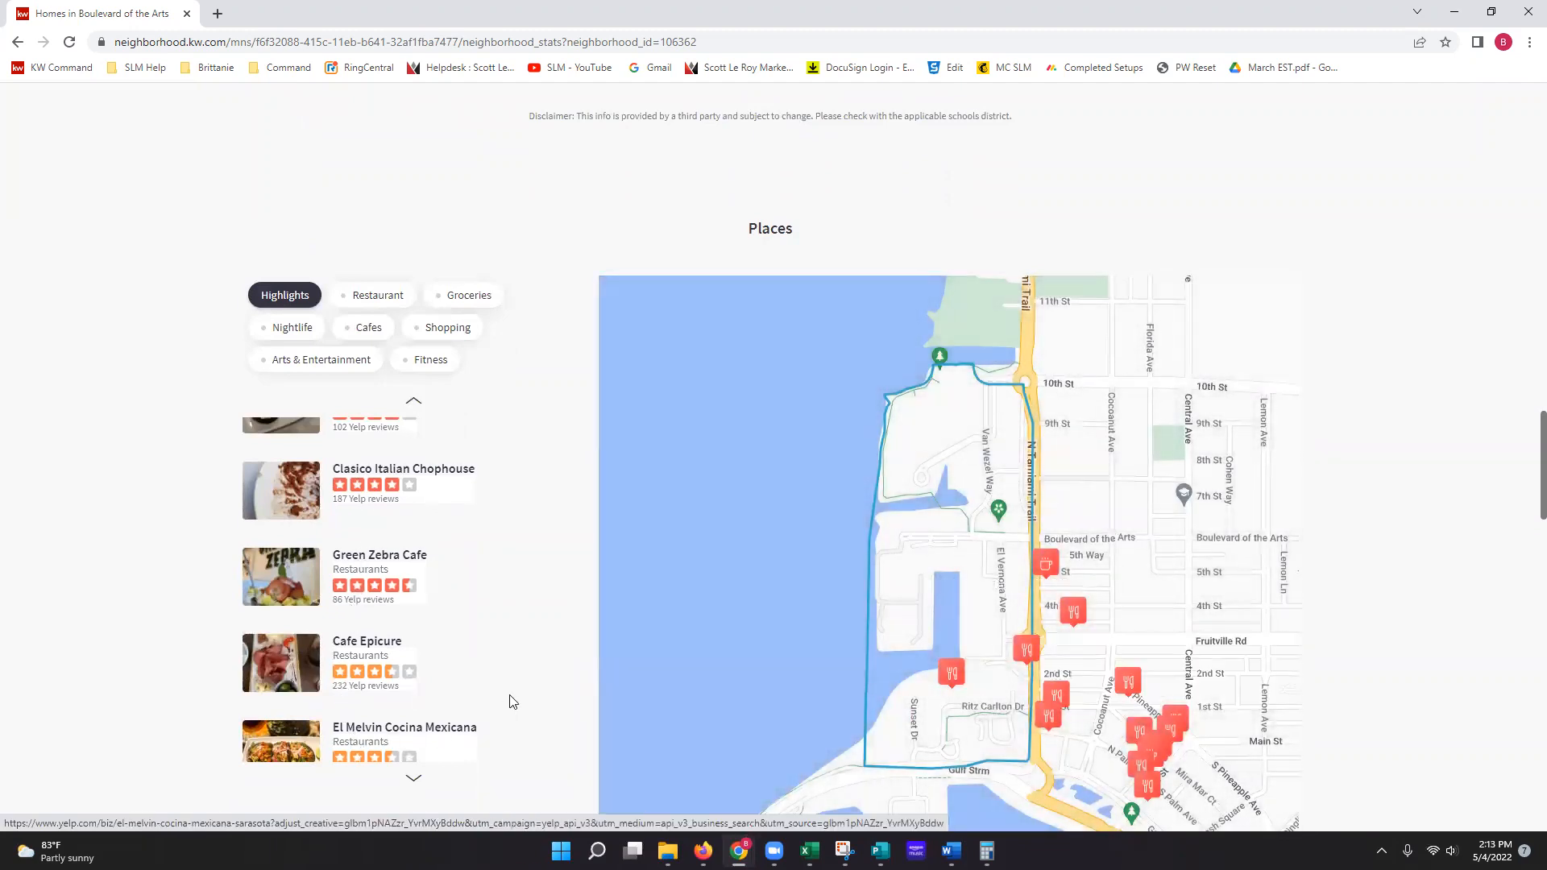
{"action": "mouse_move", "coordinate": [532, 613]}
{"action": "scroll", "coordinate": [532, 604], "scroll_direction": "down", "scroll_amount": 1}
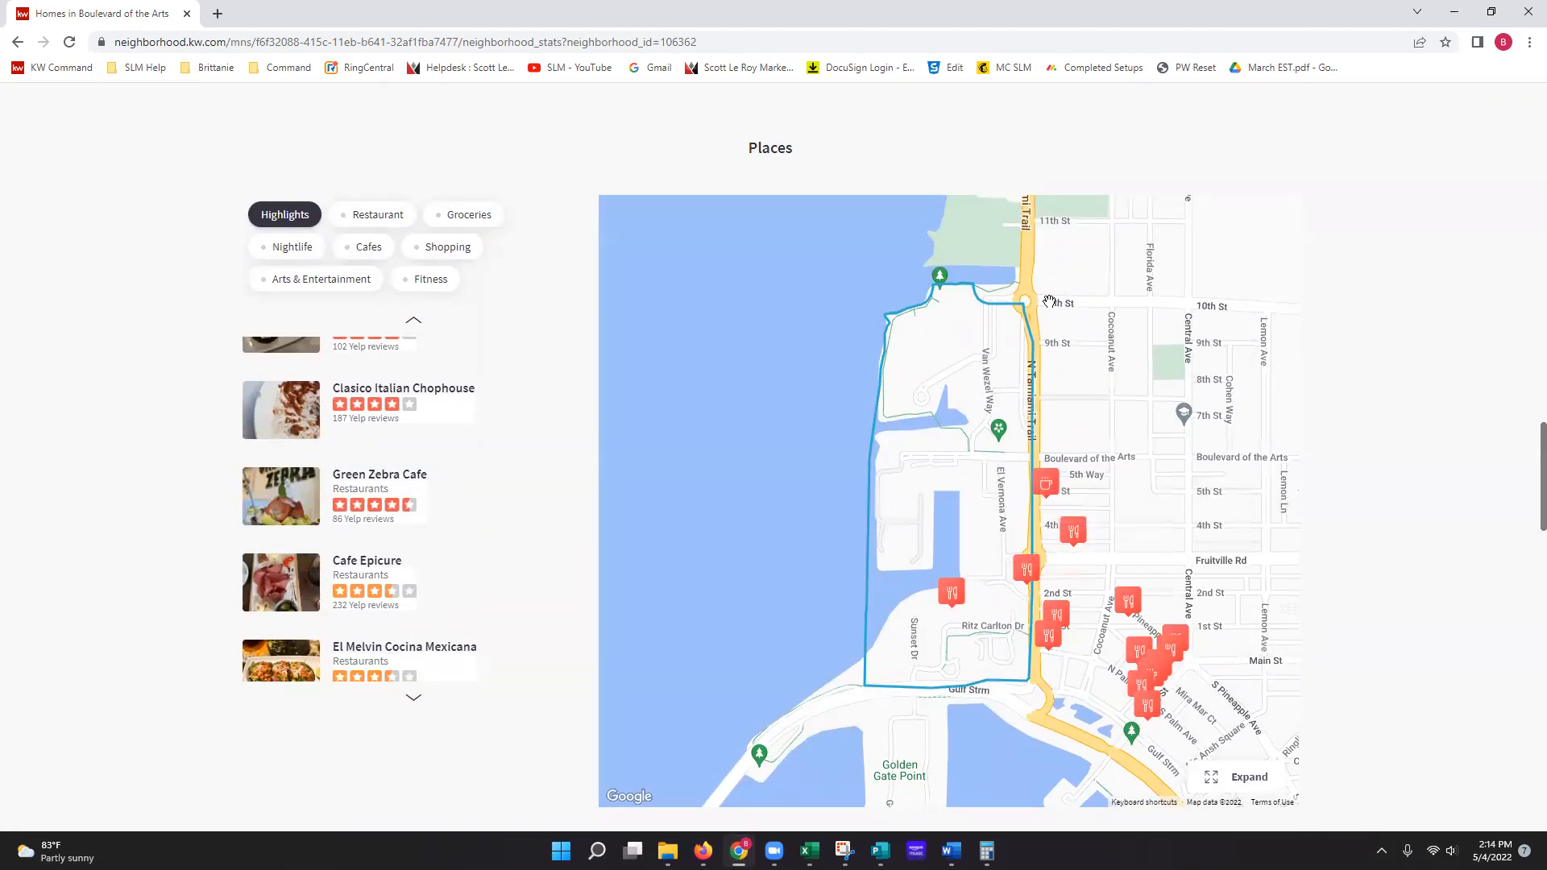
{"action": "scroll", "coordinate": [907, 681], "scroll_direction": "down", "scroll_amount": 8}
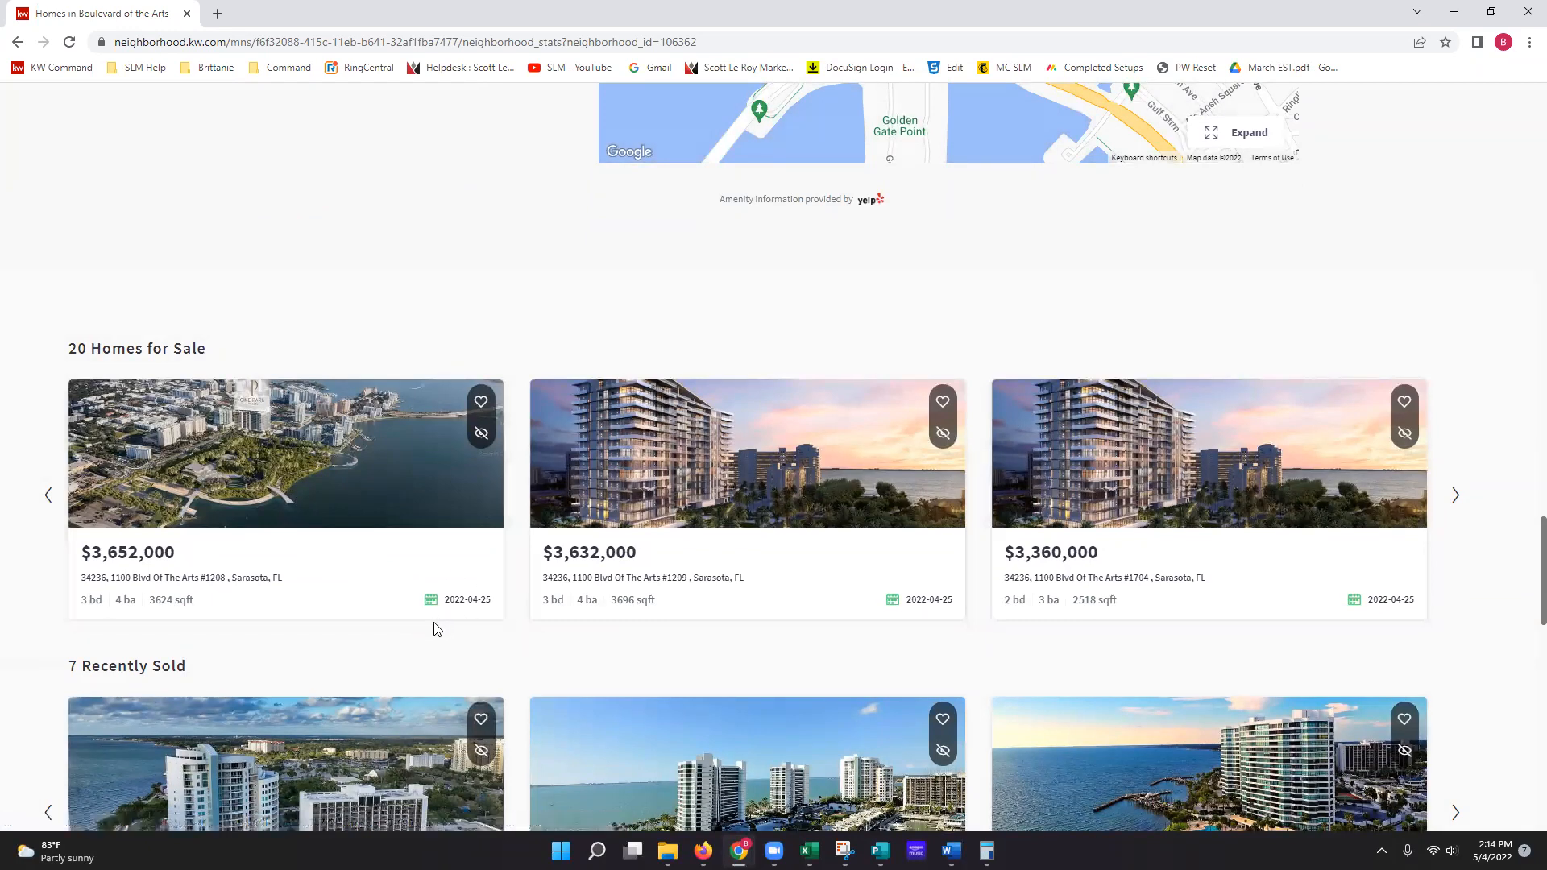
Step: Review Recently Sold, Nearby Neighborhoods and the contact form, then close the snapshot window
{"action": "scroll", "coordinate": [435, 630], "scroll_direction": "down", "scroll_amount": 4}
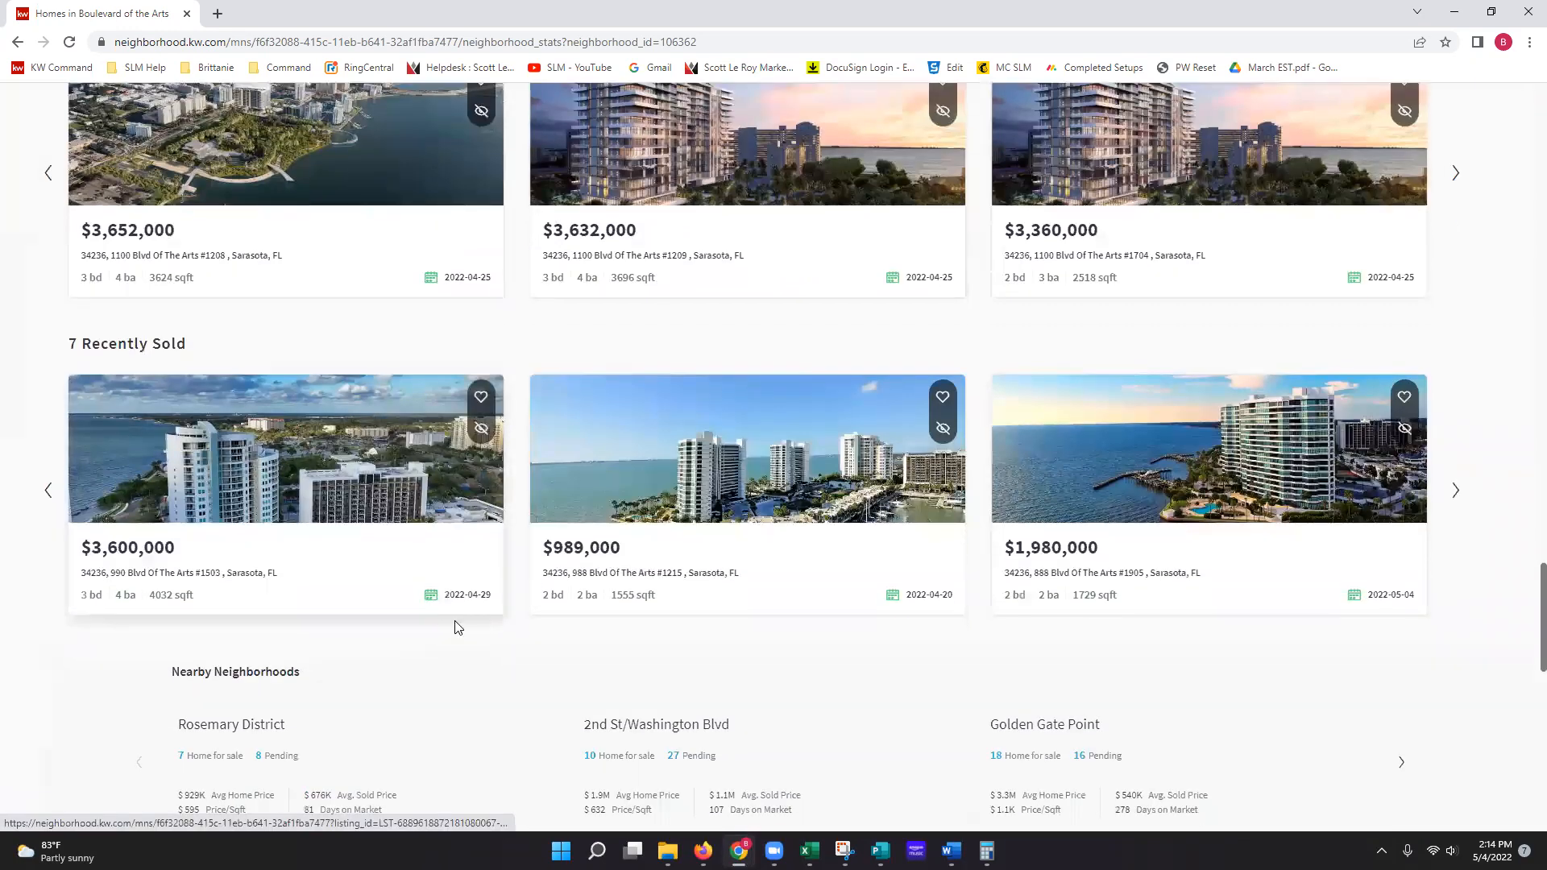
{"action": "scroll", "coordinate": [499, 635], "scroll_direction": "down", "scroll_amount": 3}
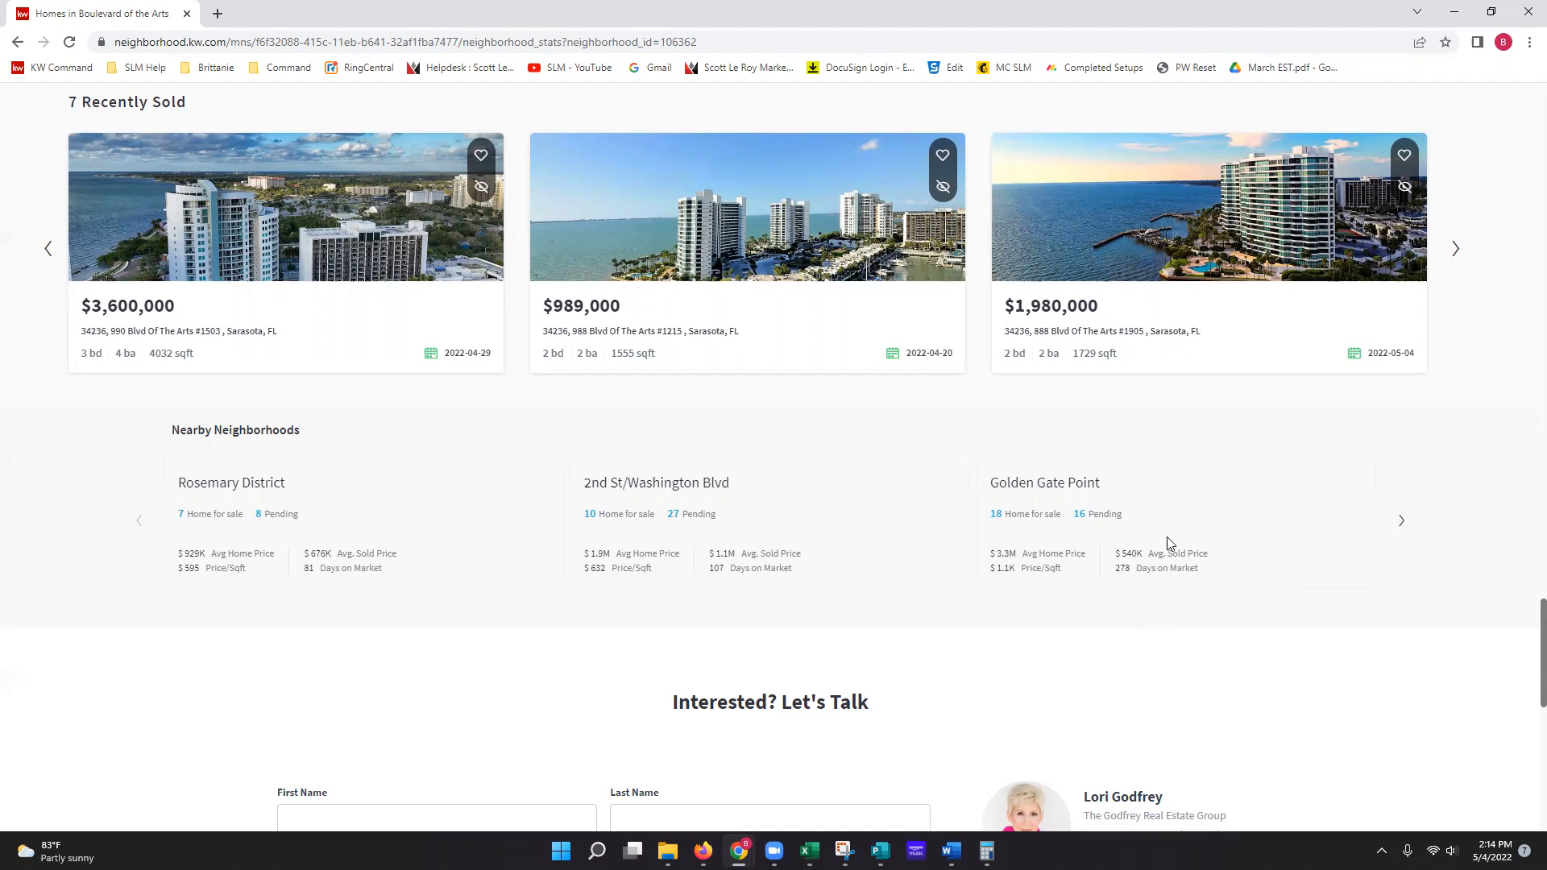
{"action": "scroll", "coordinate": [1171, 569], "scroll_direction": "down", "scroll_amount": 2}
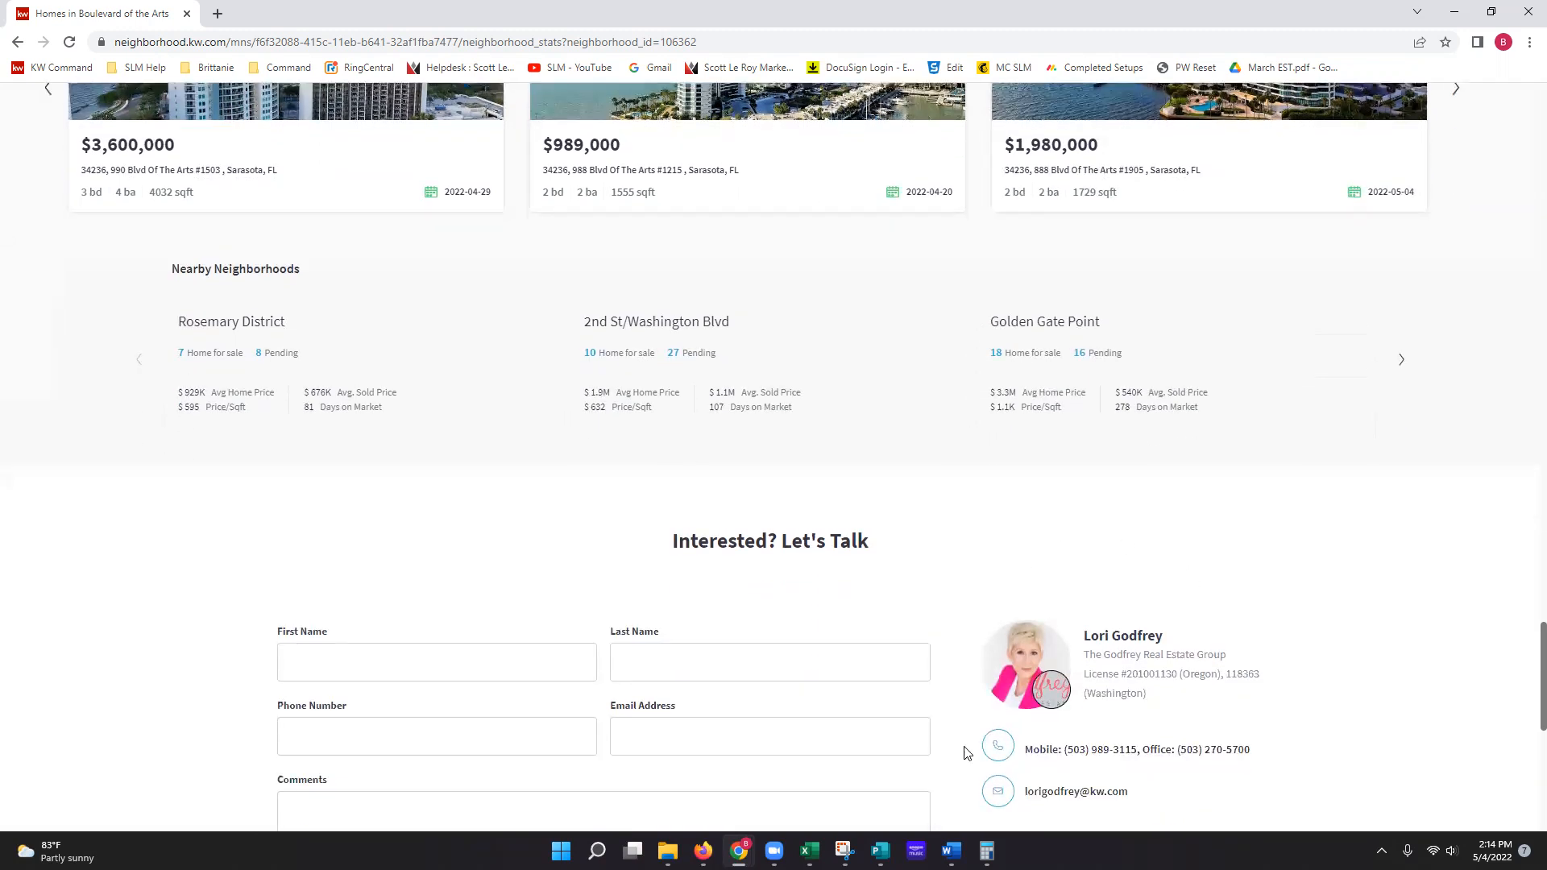
{"action": "scroll", "coordinate": [1033, 822], "scroll_direction": "down", "scroll_amount": 2}
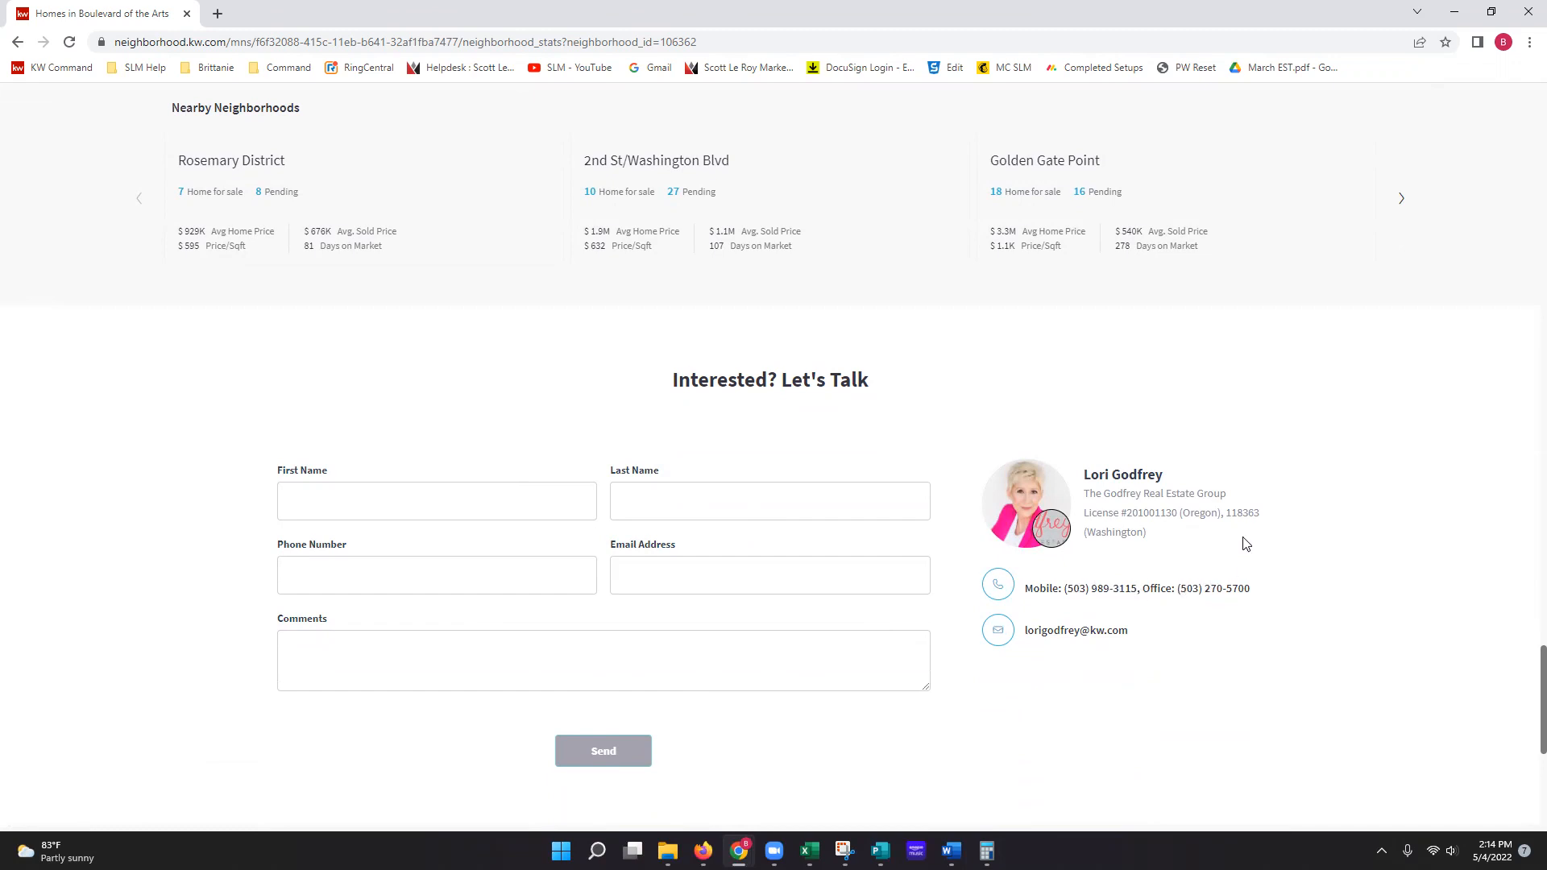
{"action": "scroll", "coordinate": [677, 629], "scroll_direction": "up", "scroll_amount": 5}
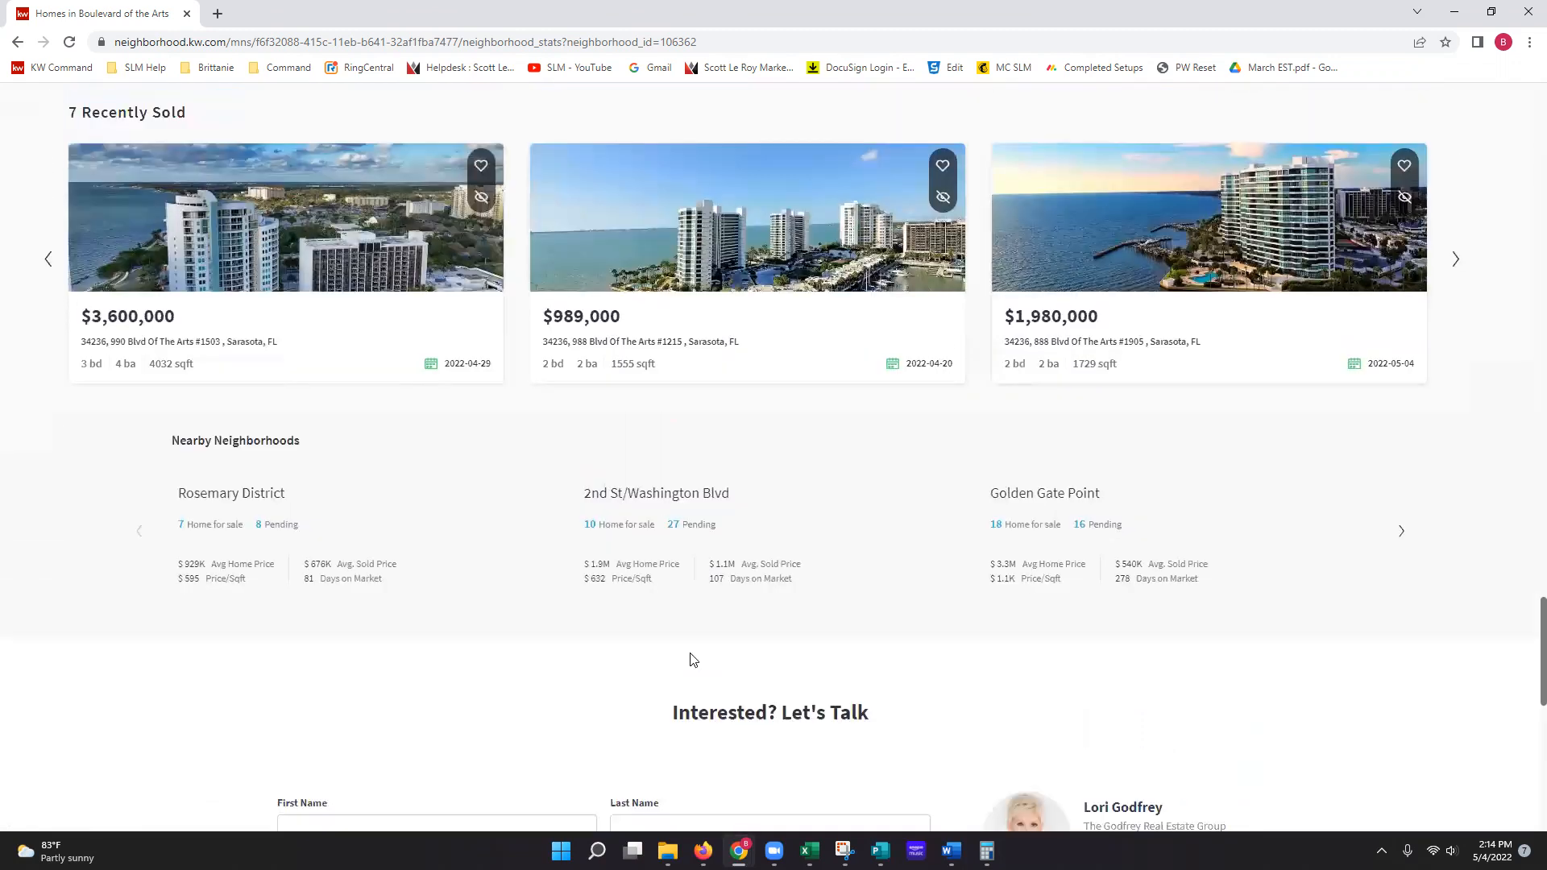
{"action": "scroll", "coordinate": [718, 687], "scroll_direction": "up", "scroll_amount": 11}
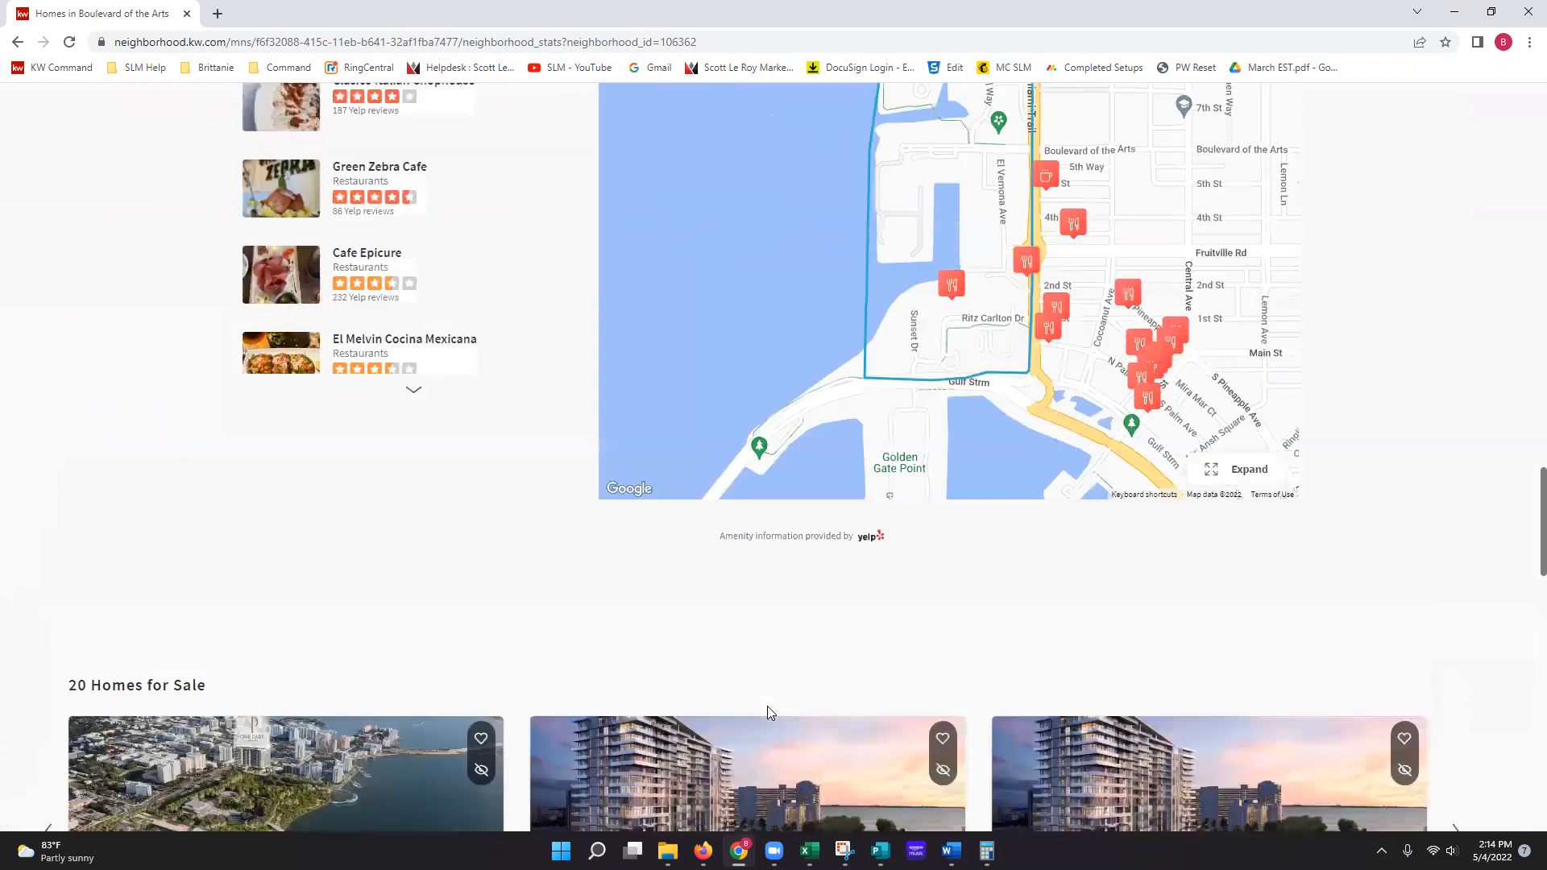
{"action": "scroll", "coordinate": [788, 730], "scroll_direction": "up", "scroll_amount": 18}
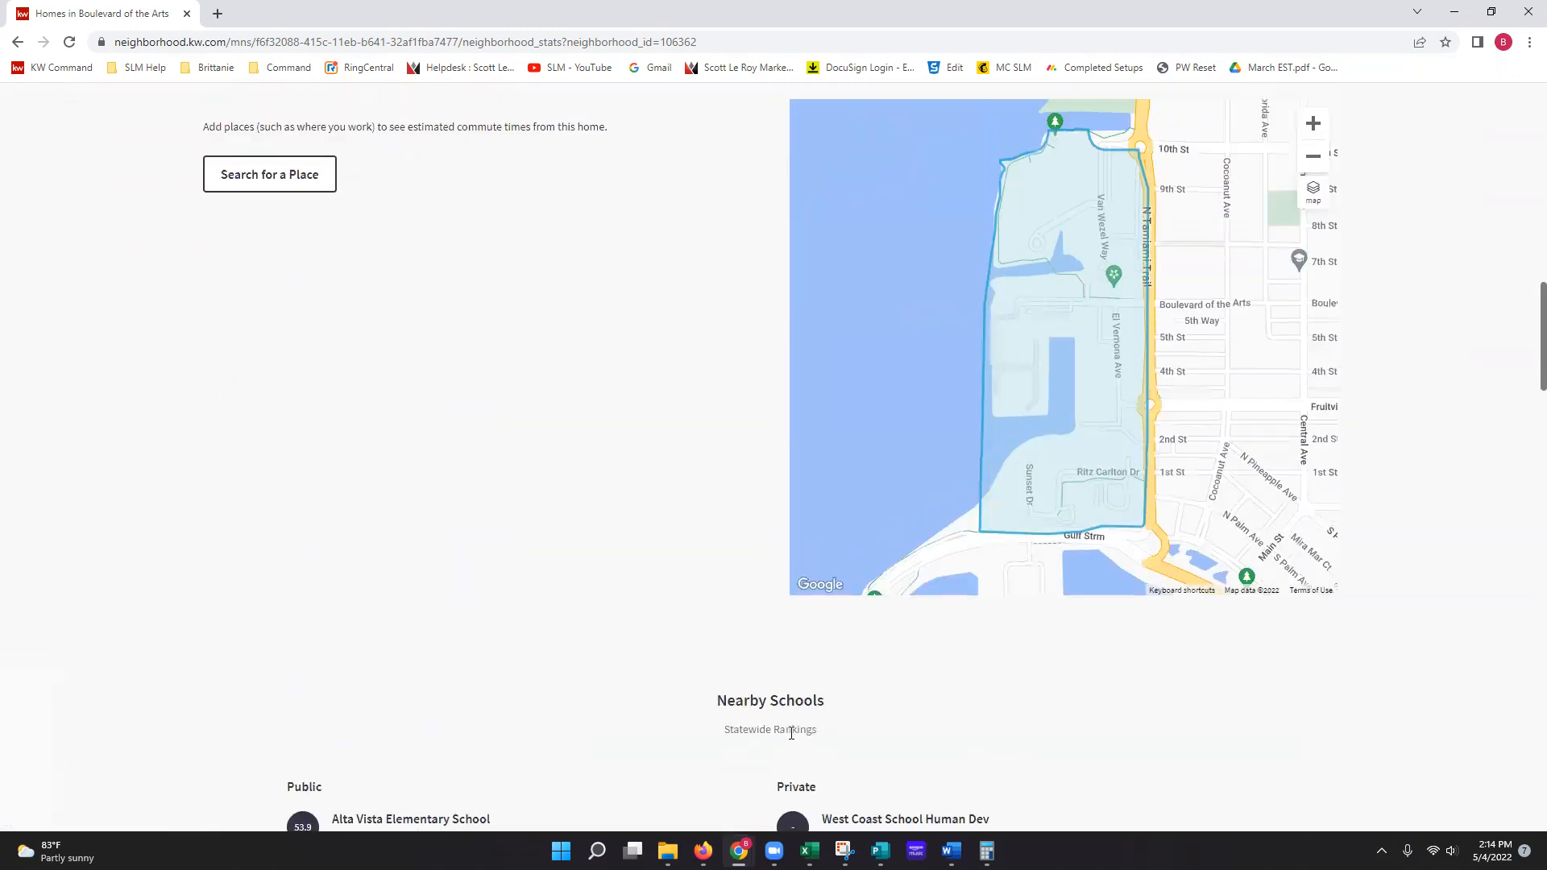
{"action": "scroll", "coordinate": [792, 733], "scroll_direction": "up", "scroll_amount": 12}
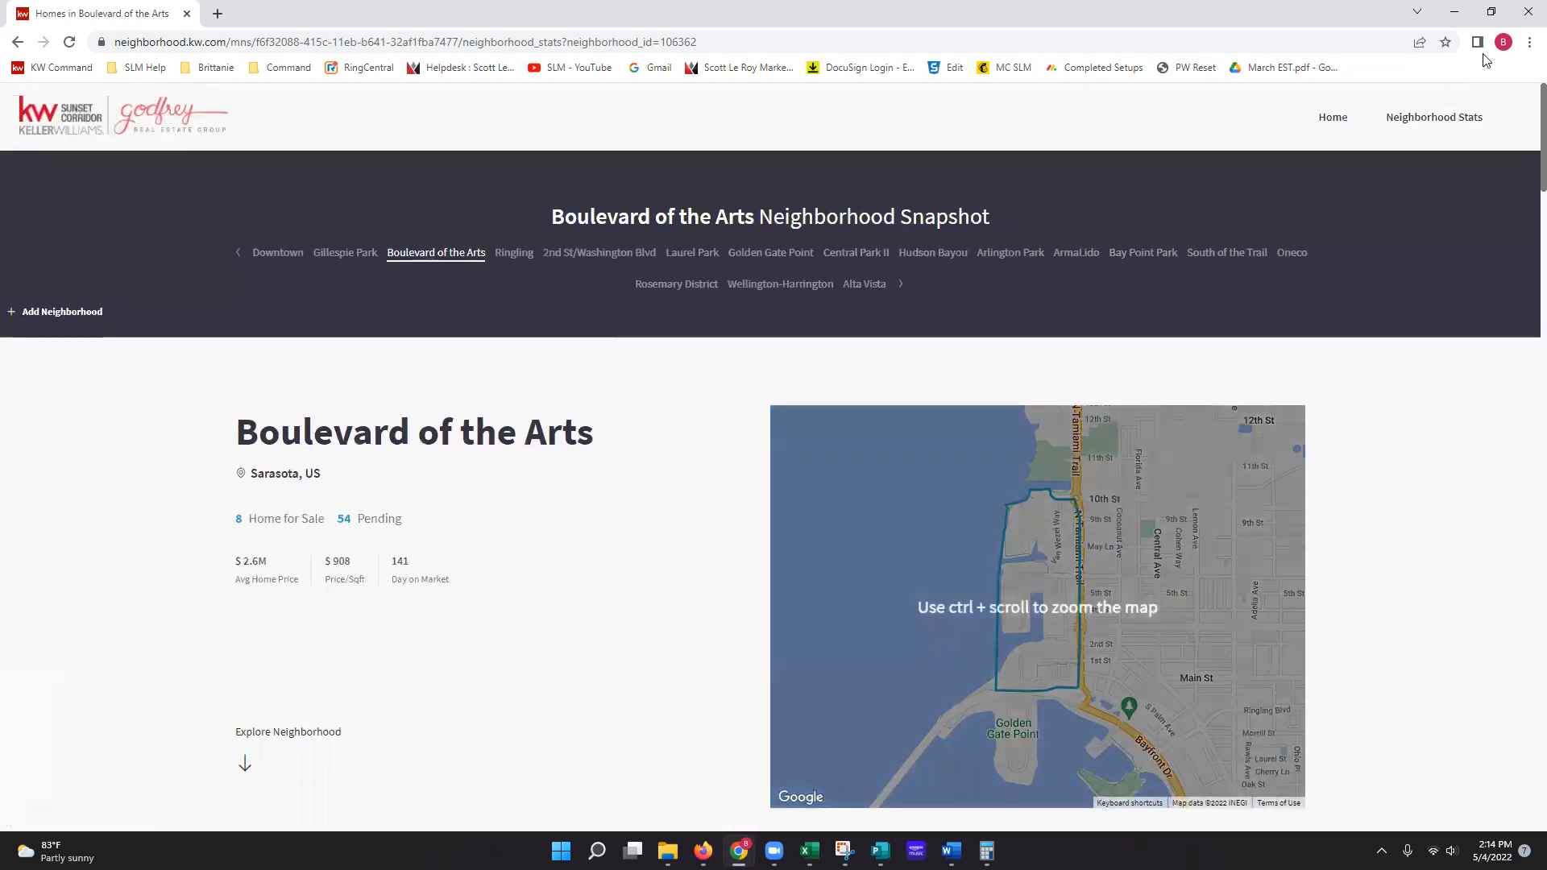
{"action": "left_click", "coordinate": [1524, 15]}
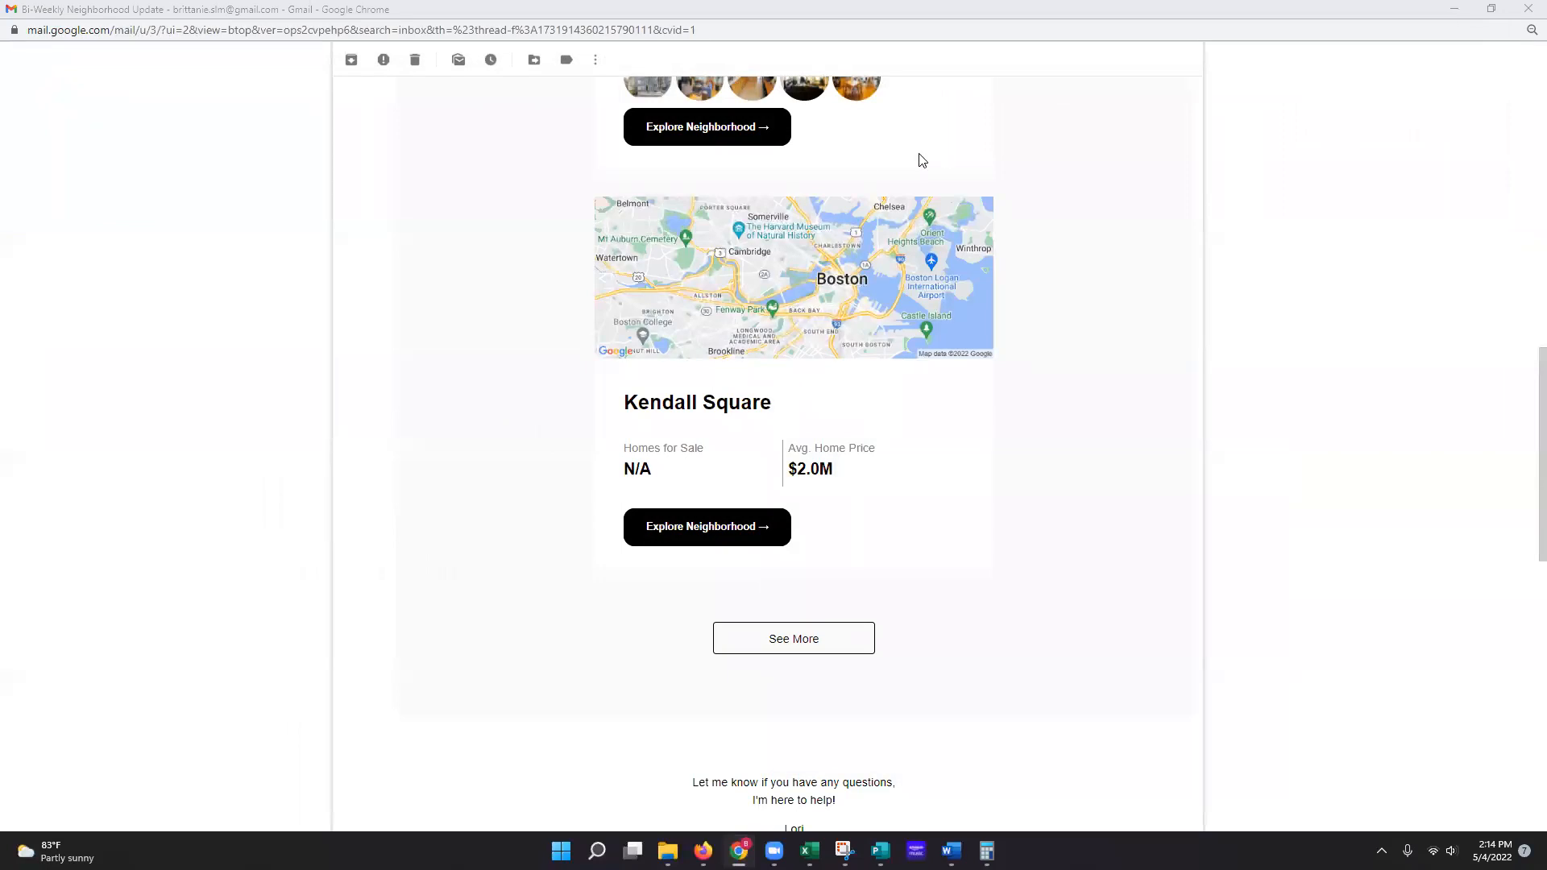
Step: Close Gmail and return to the test contact's record and timeline in Command
{"action": "left_click", "coordinate": [1527, 10]}
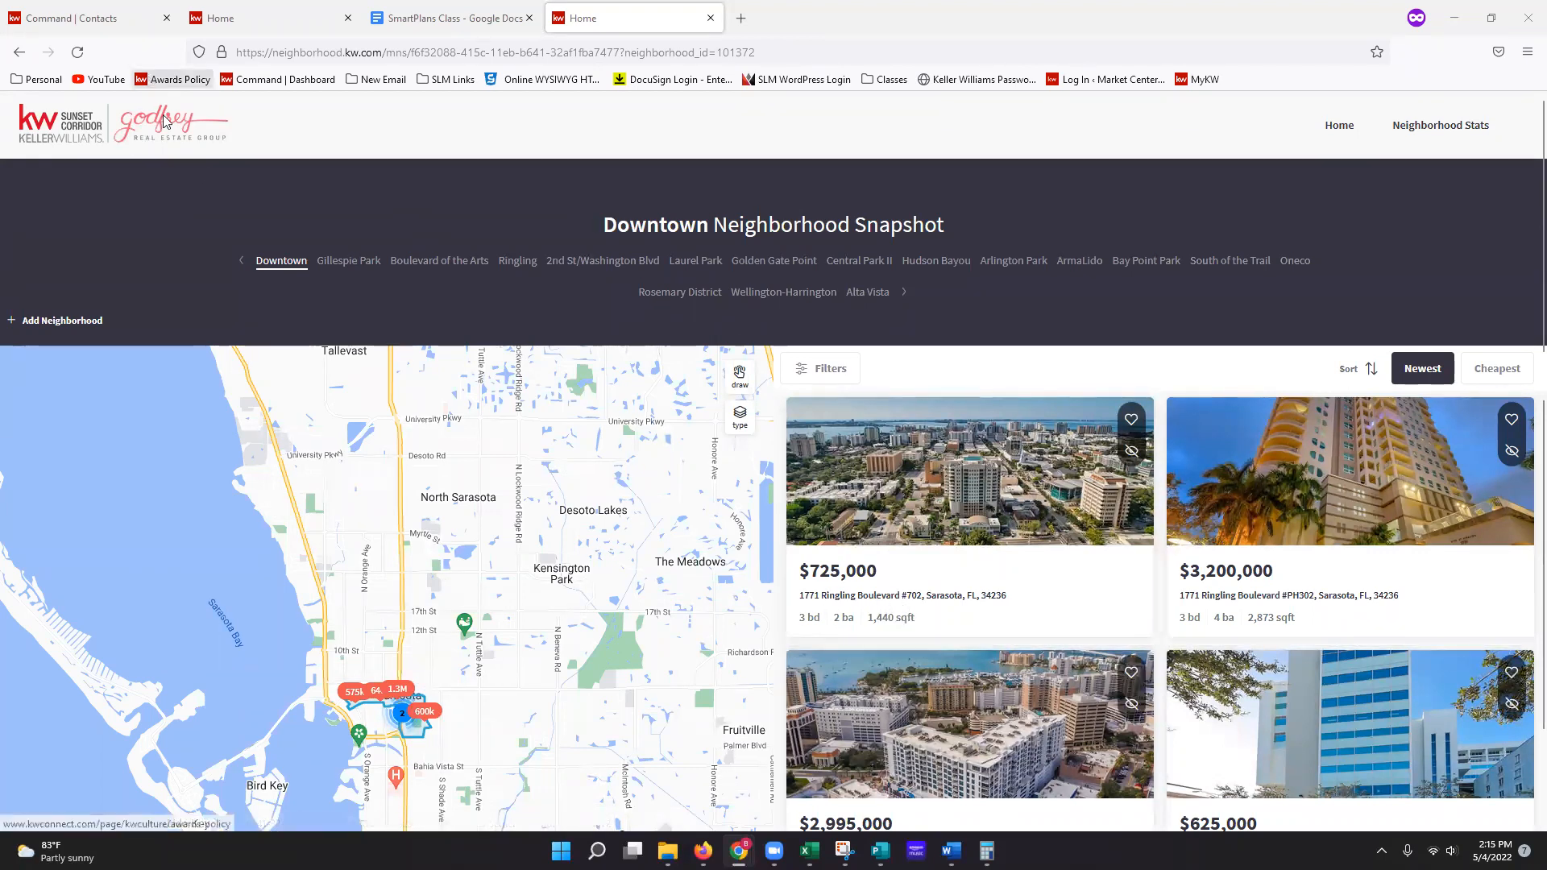
{"action": "left_click", "coordinate": [75, 23]}
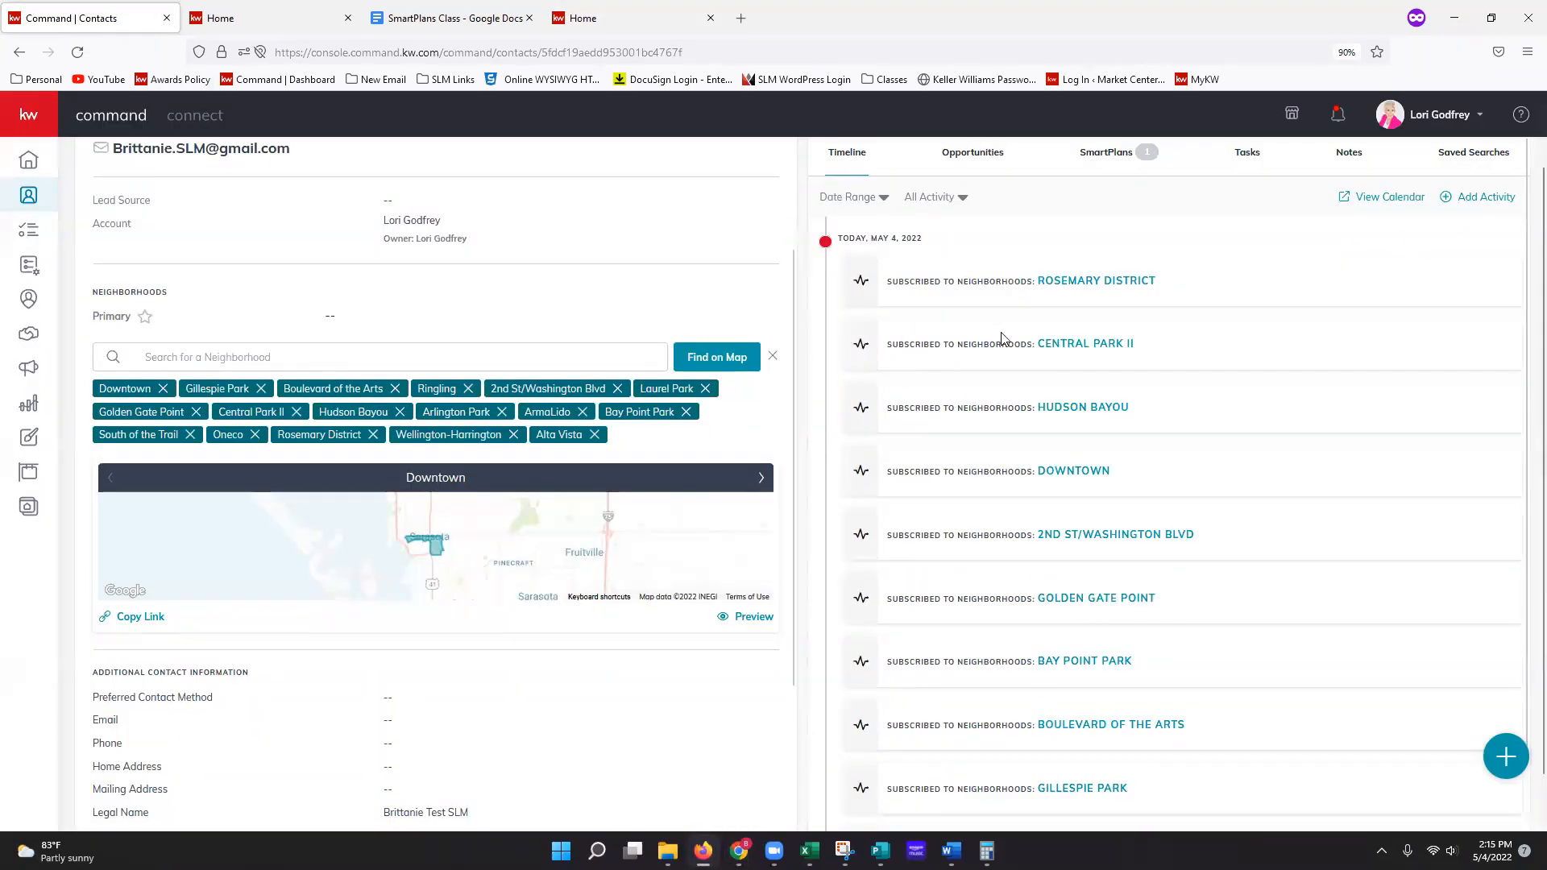
{"action": "scroll", "coordinate": [1003, 338], "scroll_direction": "up", "scroll_amount": 2}
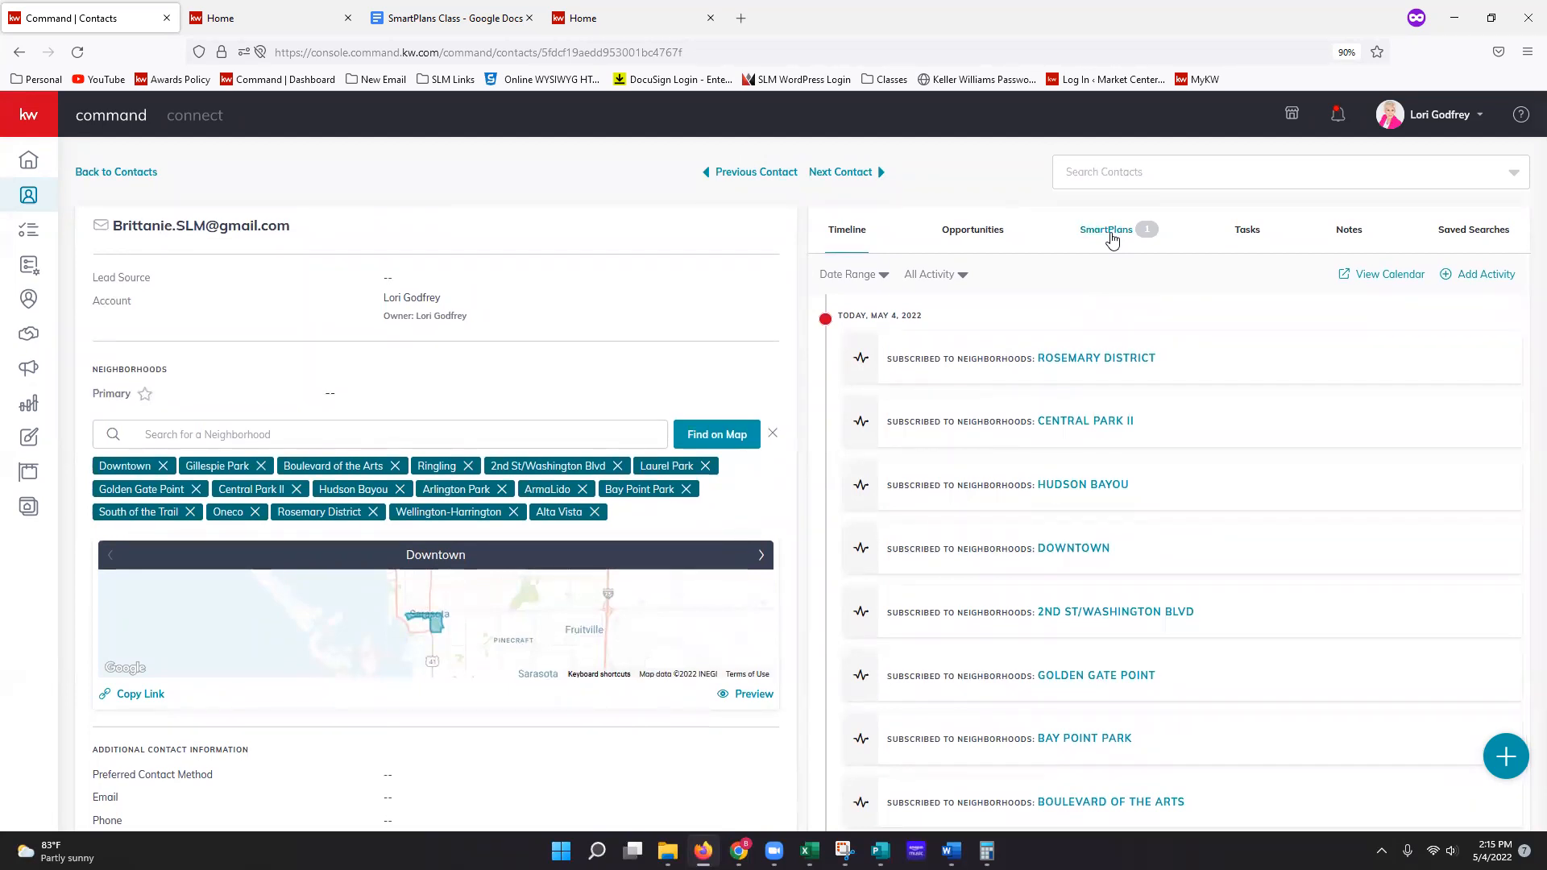
Step: Select the My My 8x8 New Buyer Contact Engagement plan from the contact's SmartPlans
{"action": "left_click", "coordinate": [1111, 236]}
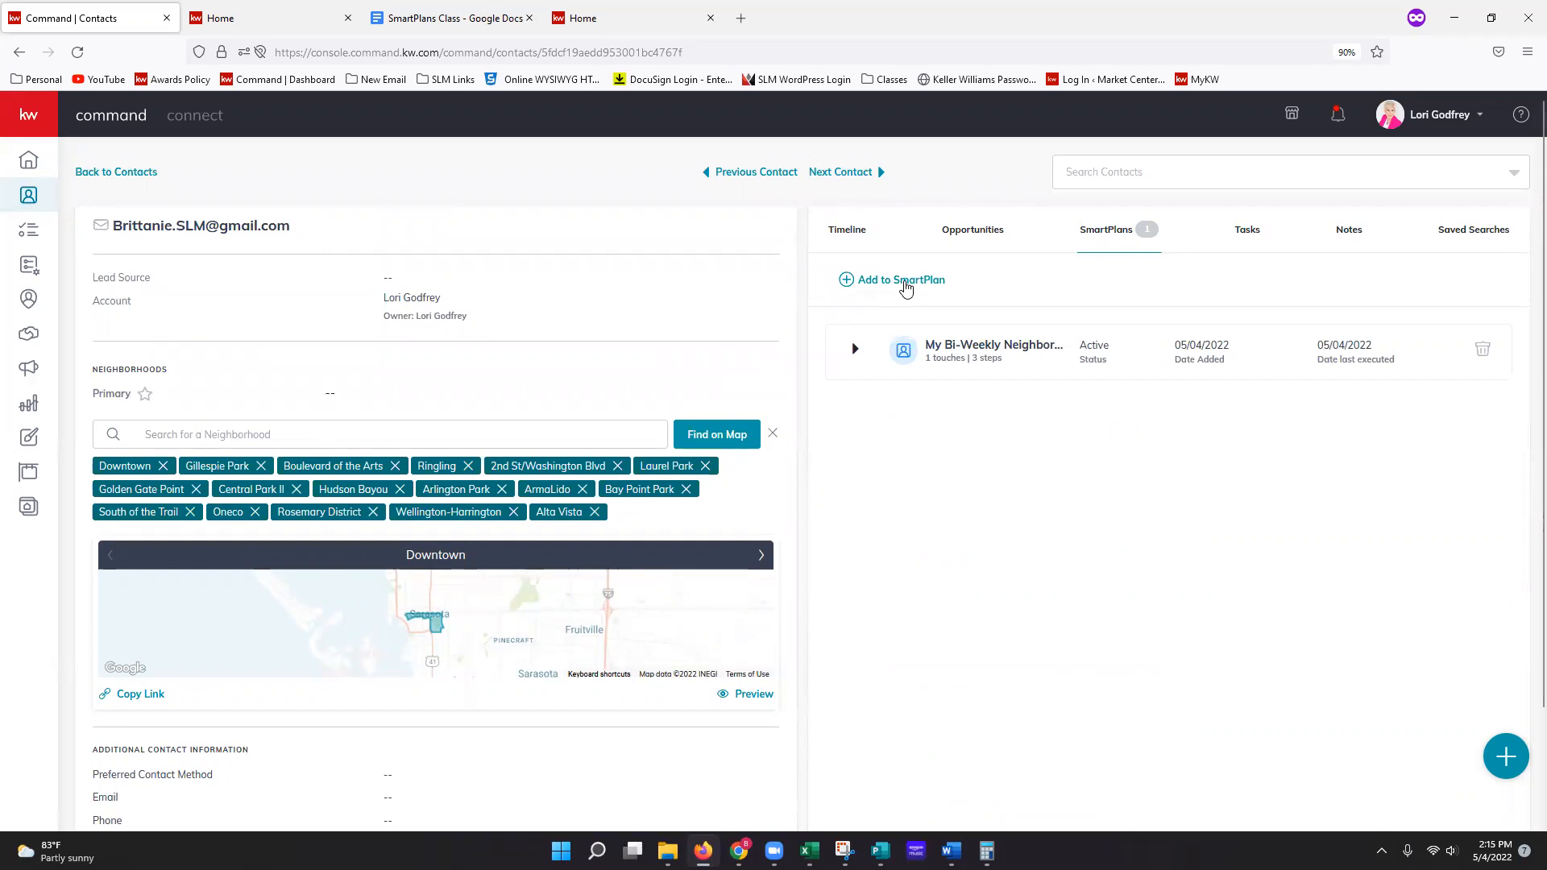
{"action": "left_click", "coordinate": [906, 286]}
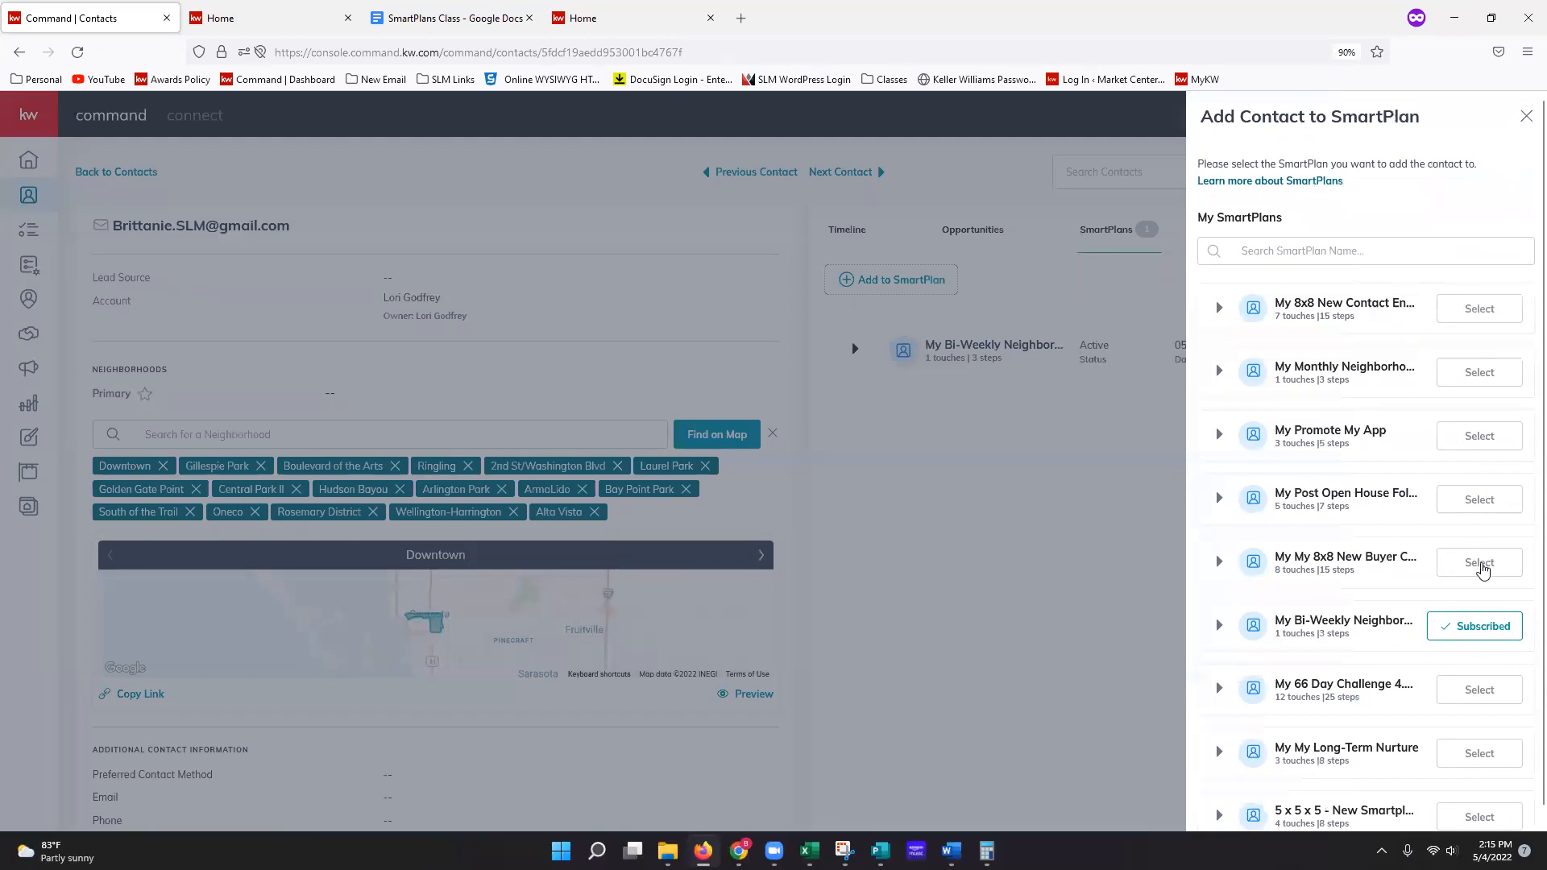
{"action": "left_click", "coordinate": [1487, 564]}
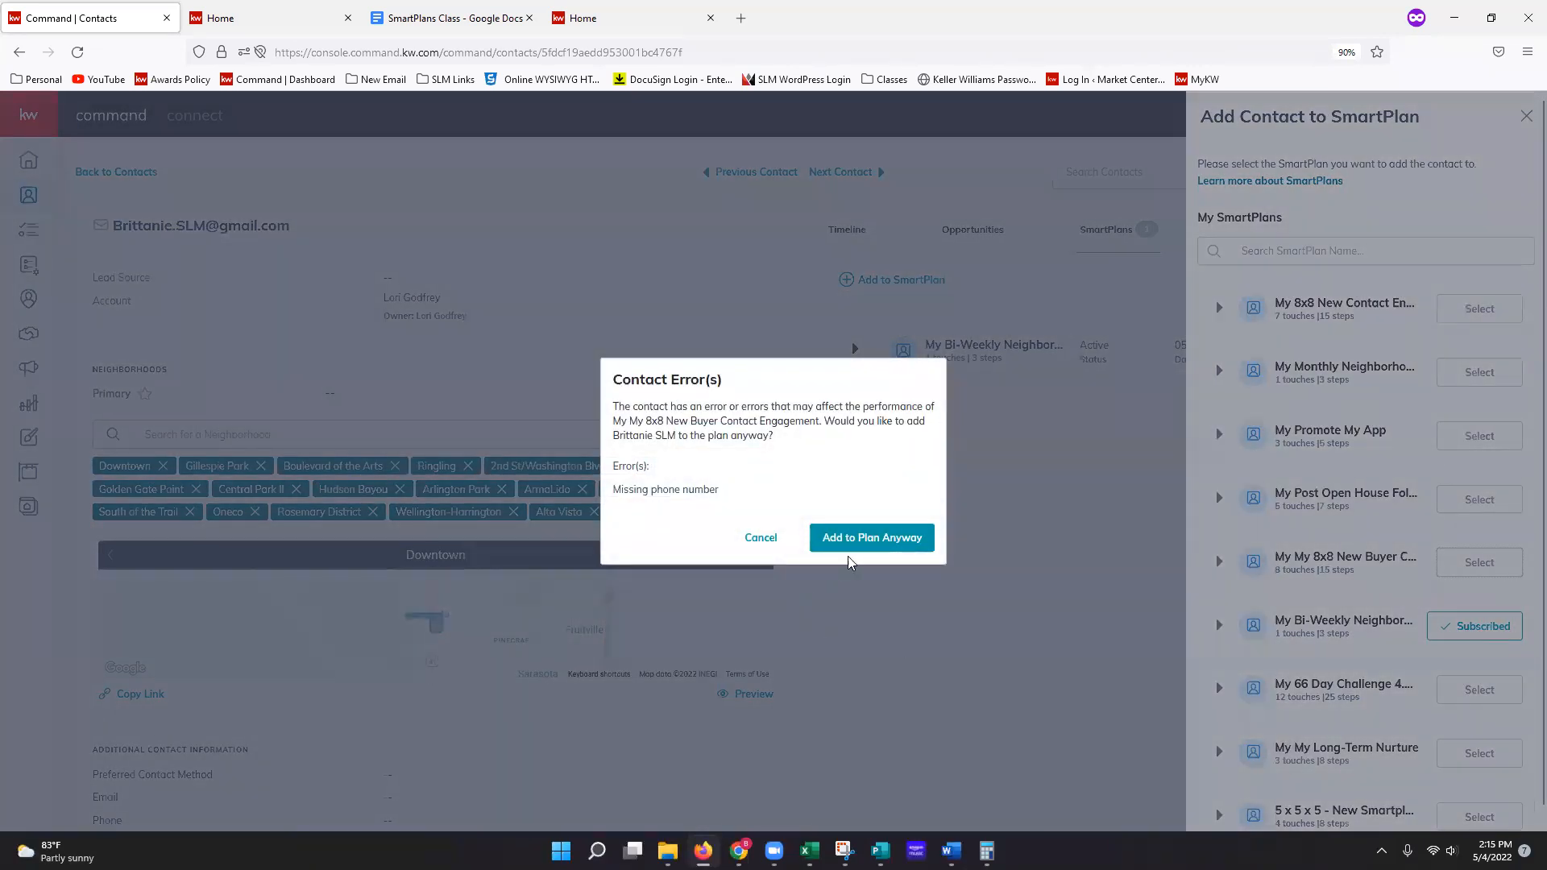
Step: Add the plan despite the missing phone, scheduling a start date in September 2022
{"action": "left_click", "coordinate": [860, 545]}
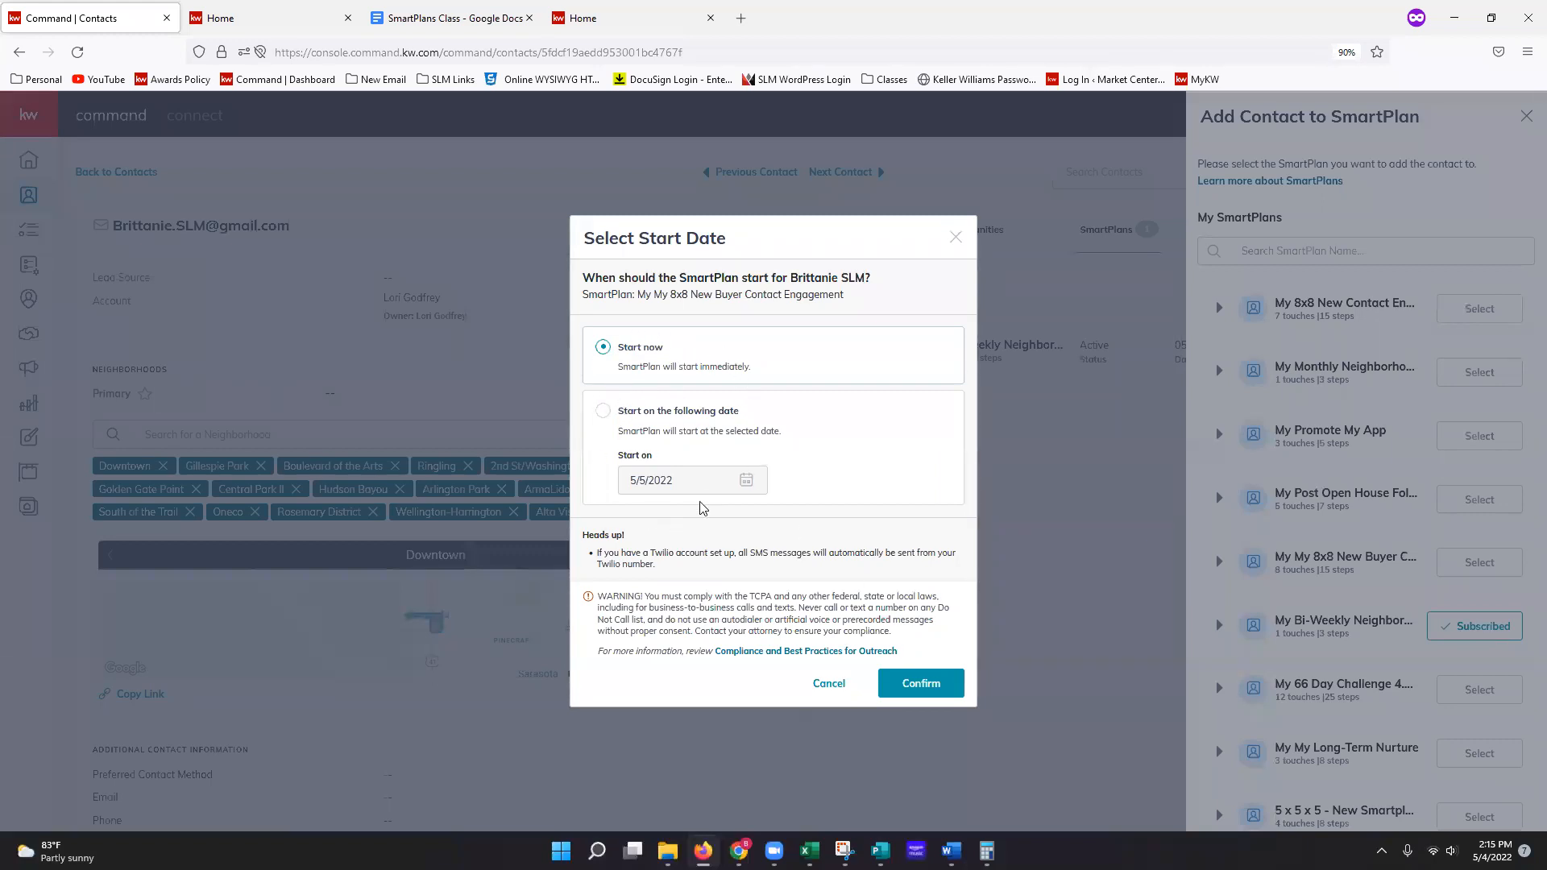
{"action": "left_click", "coordinate": [603, 411]}
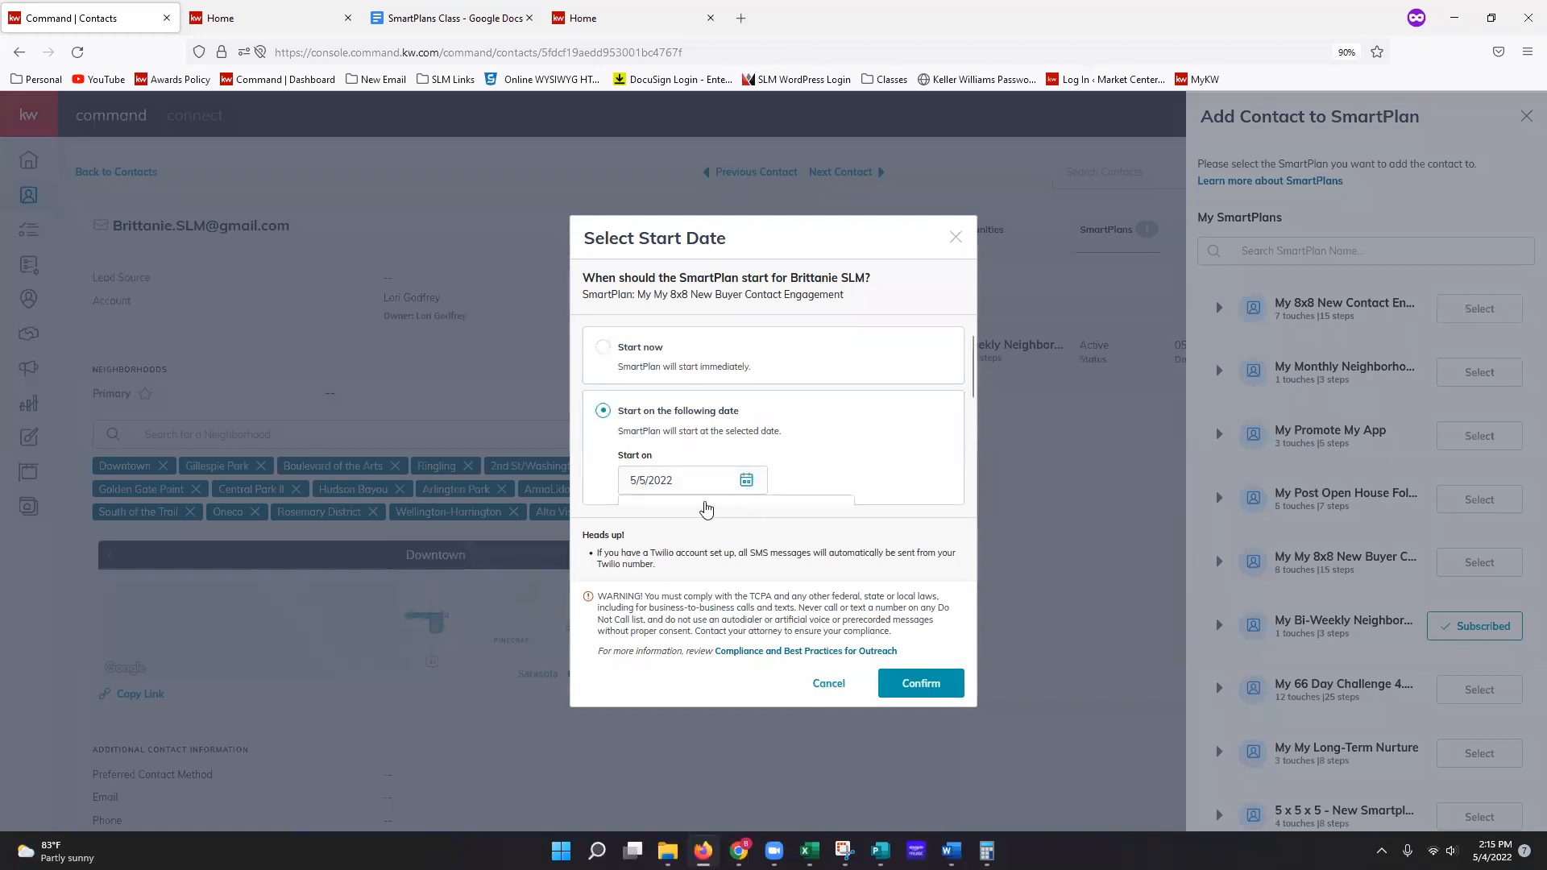
{"action": "left_click", "coordinate": [709, 487]}
{"action": "scroll", "coordinate": [710, 490], "scroll_direction": "down", "scroll_amount": 3}
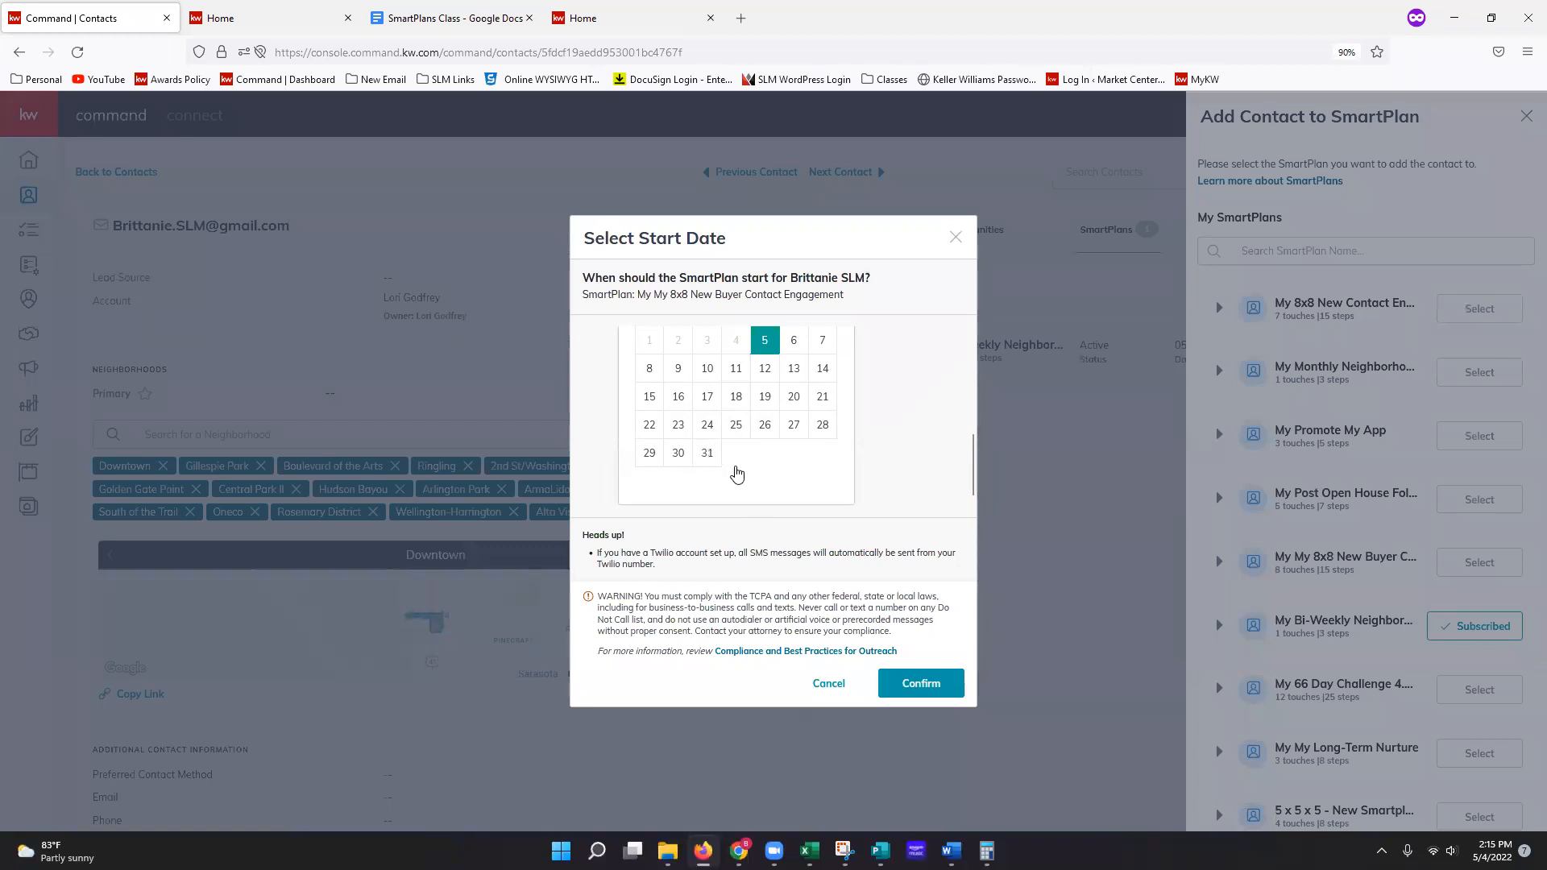
{"action": "scroll", "coordinate": [738, 474], "scroll_direction": "up", "scroll_amount": 1}
{"action": "left_click", "coordinate": [822, 377]}
{"action": "left_click", "coordinate": [822, 376]}
{"action": "left_click", "coordinate": [822, 376]}
{"action": "left_click", "coordinate": [822, 376]}
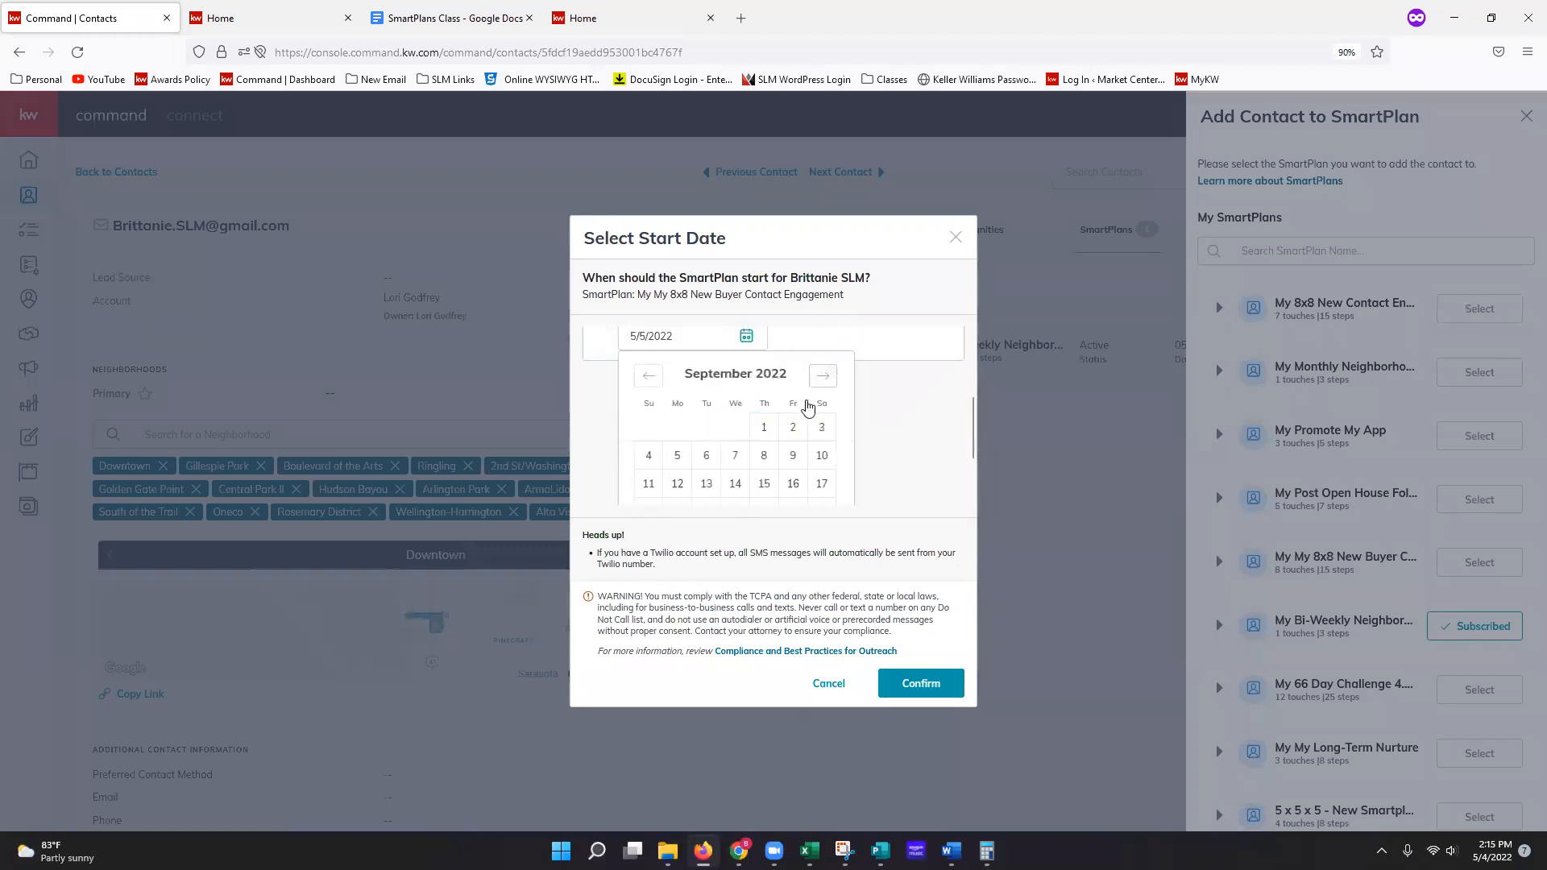
Step: Cancel the scheduled start and abandon the New Buyer plan enrollment
{"action": "scroll", "coordinate": [816, 422], "scroll_direction": "down", "scroll_amount": 2}
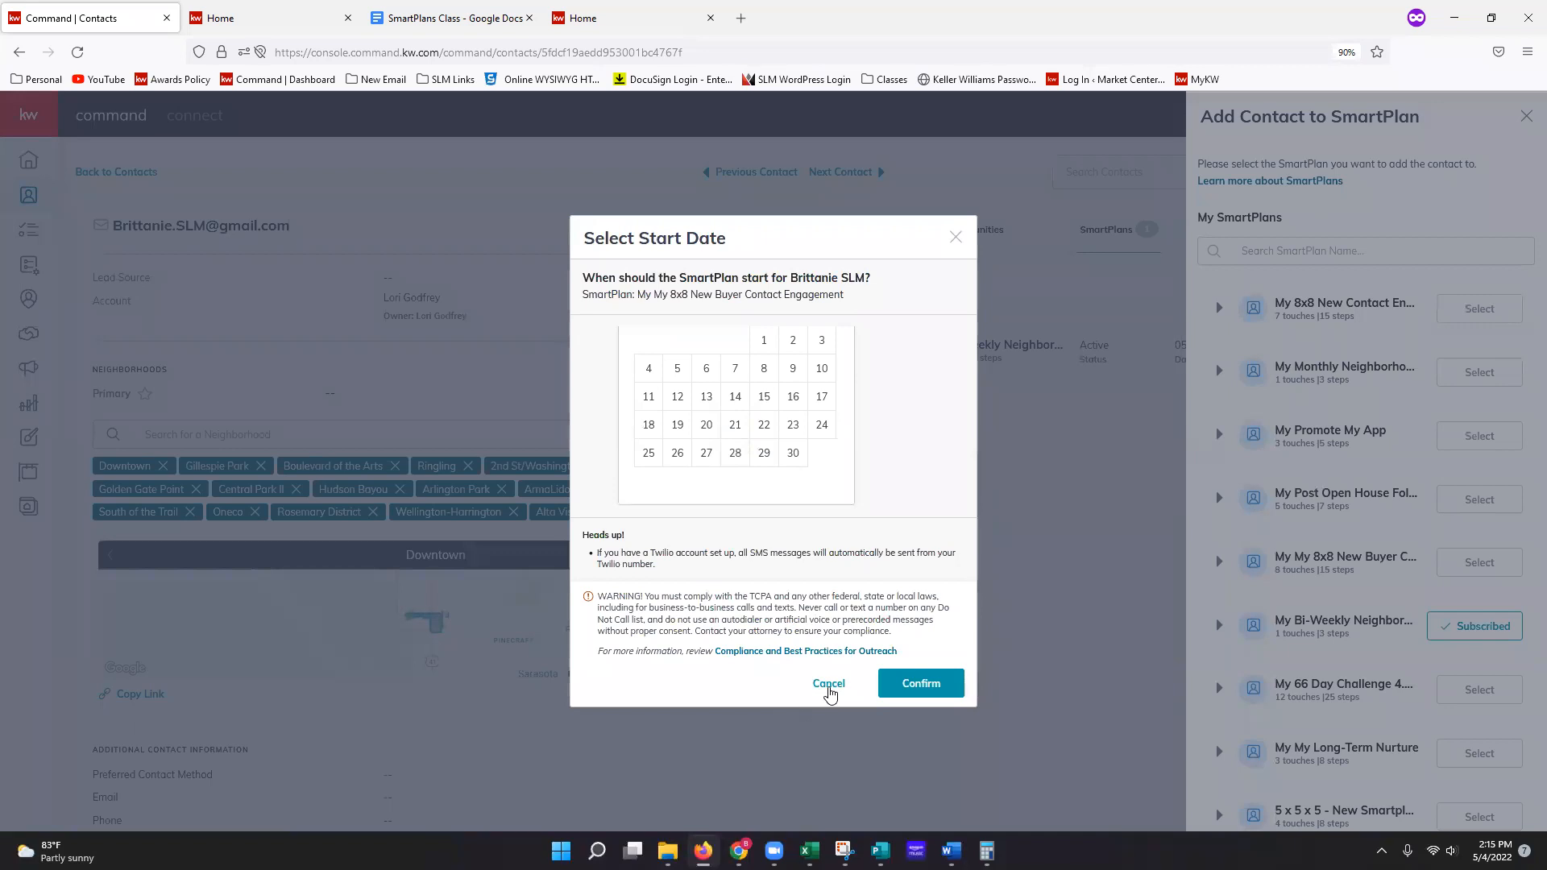
{"action": "left_click", "coordinate": [830, 685]}
{"action": "left_click", "coordinate": [1025, 754]}
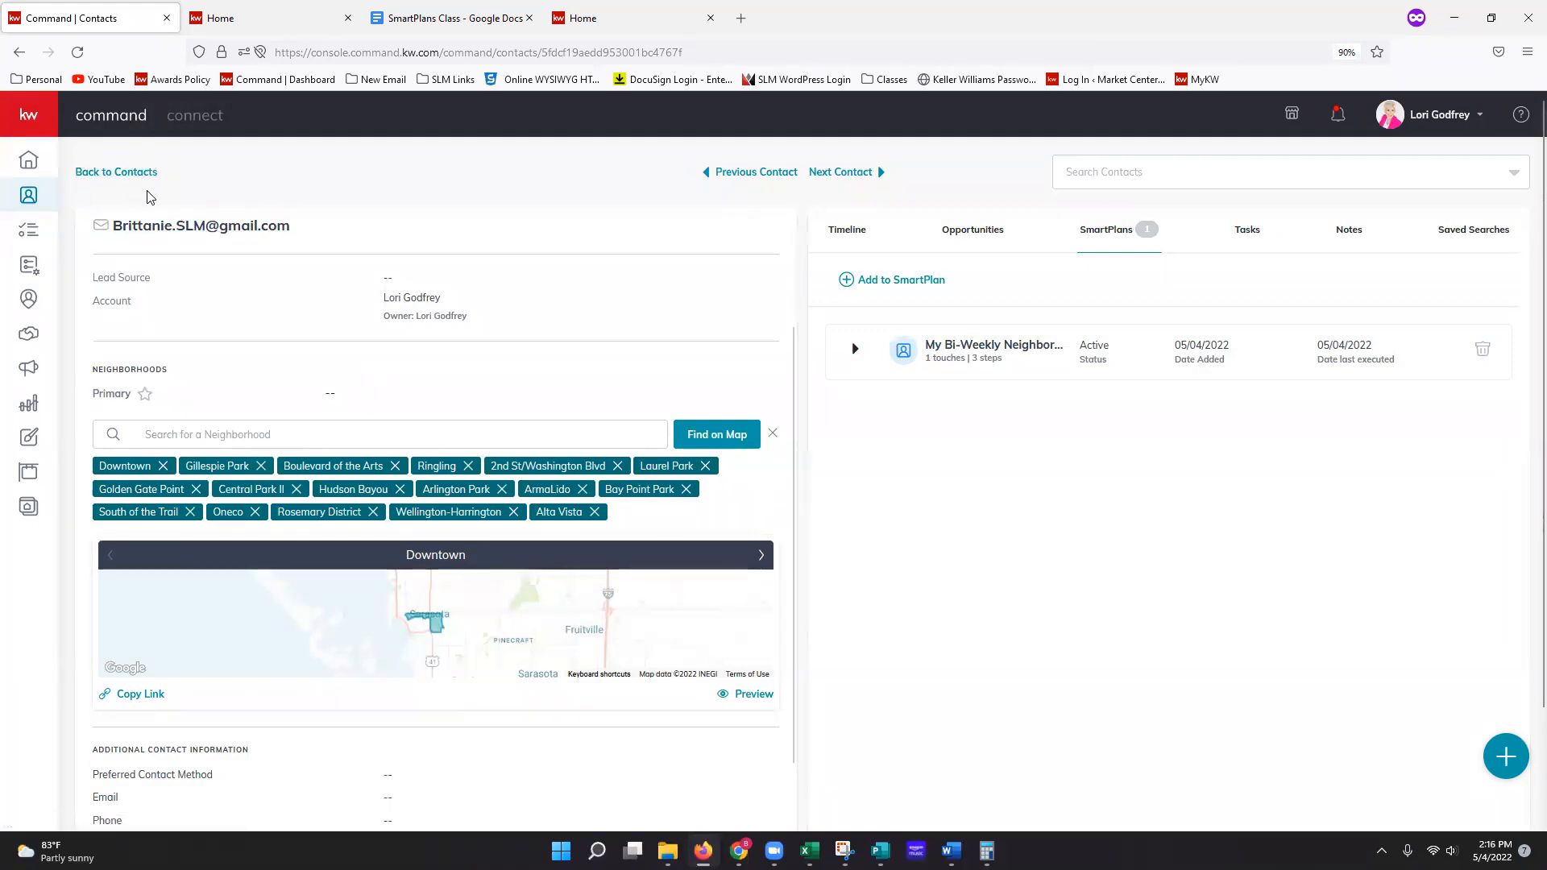
Step: Go back to the Contacts list and open its filters, which show the Test Contact tag filter
{"action": "left_click", "coordinate": [44, 202]}
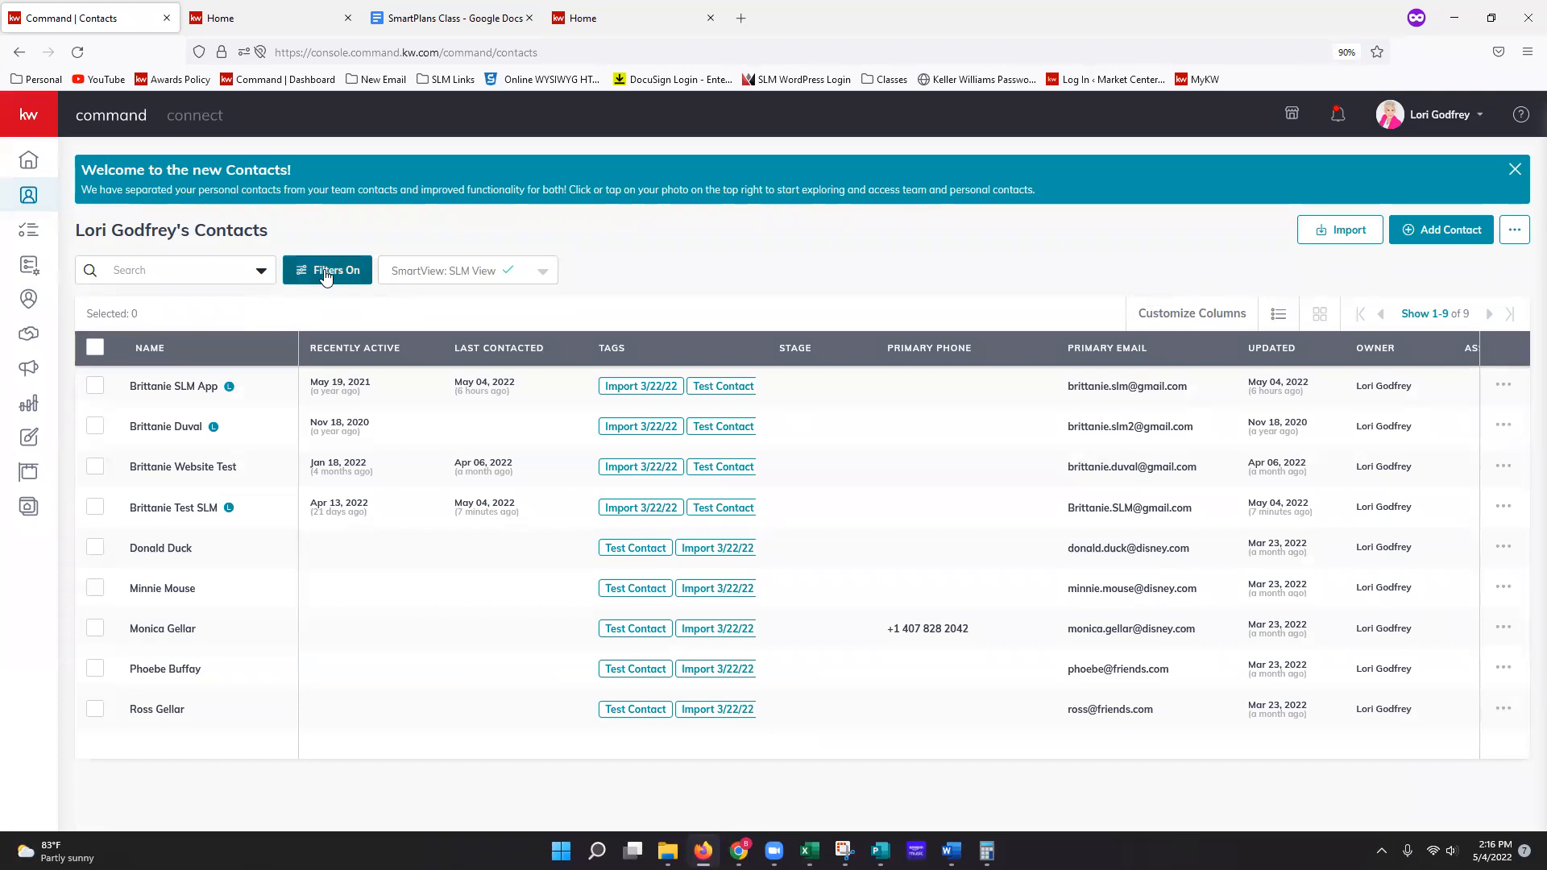
{"action": "left_click", "coordinate": [326, 274]}
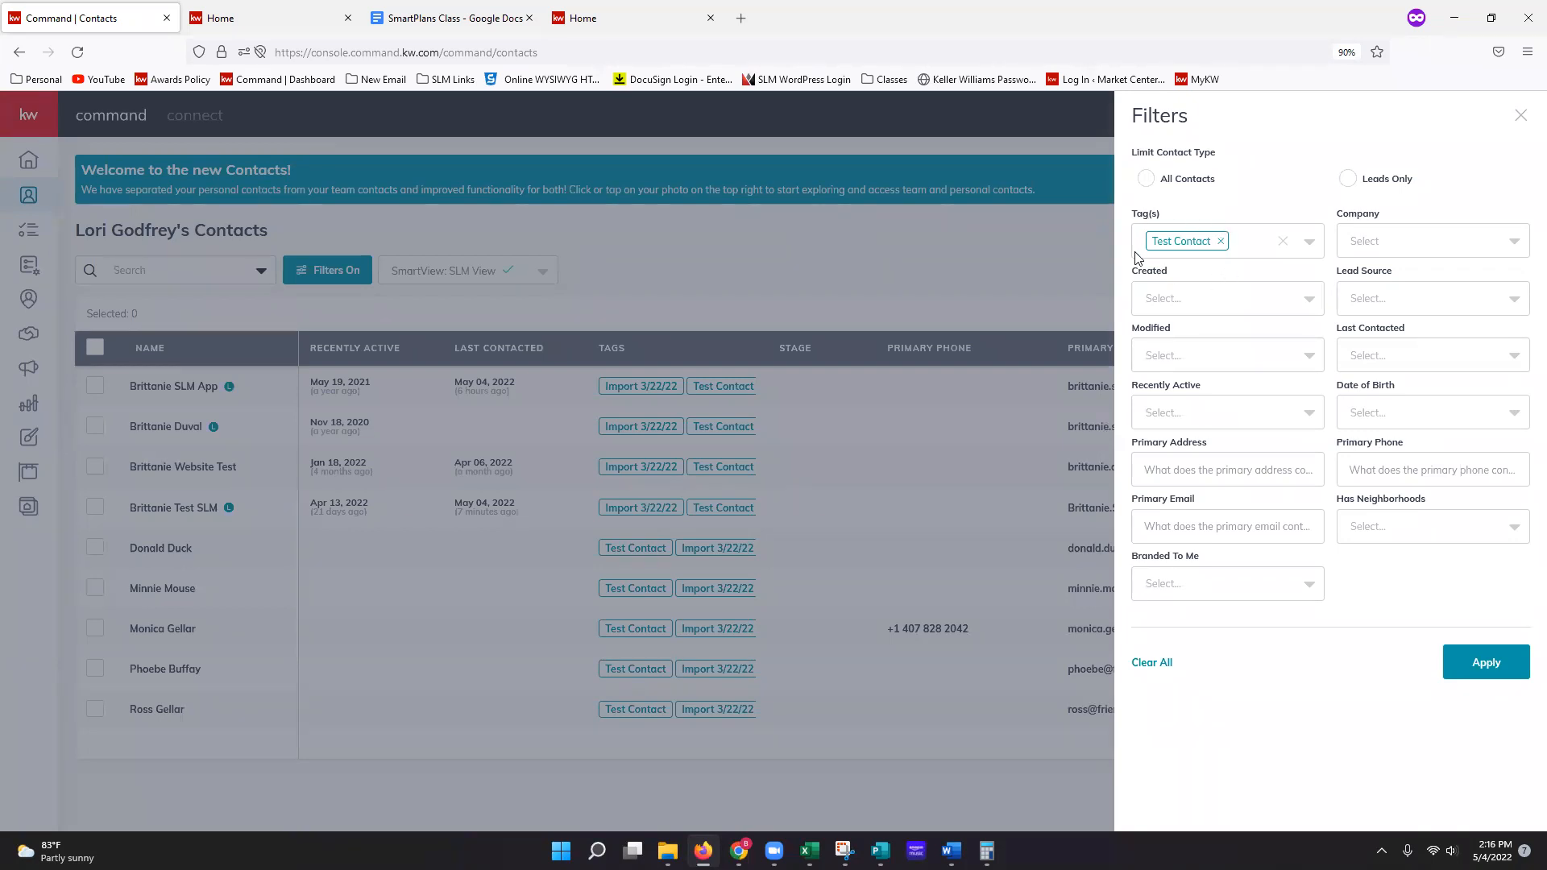
Step: Apply the Test Contact tag filter, show 500 contacts per page, and select all nine contacts
{"action": "left_click", "coordinate": [1490, 677]}
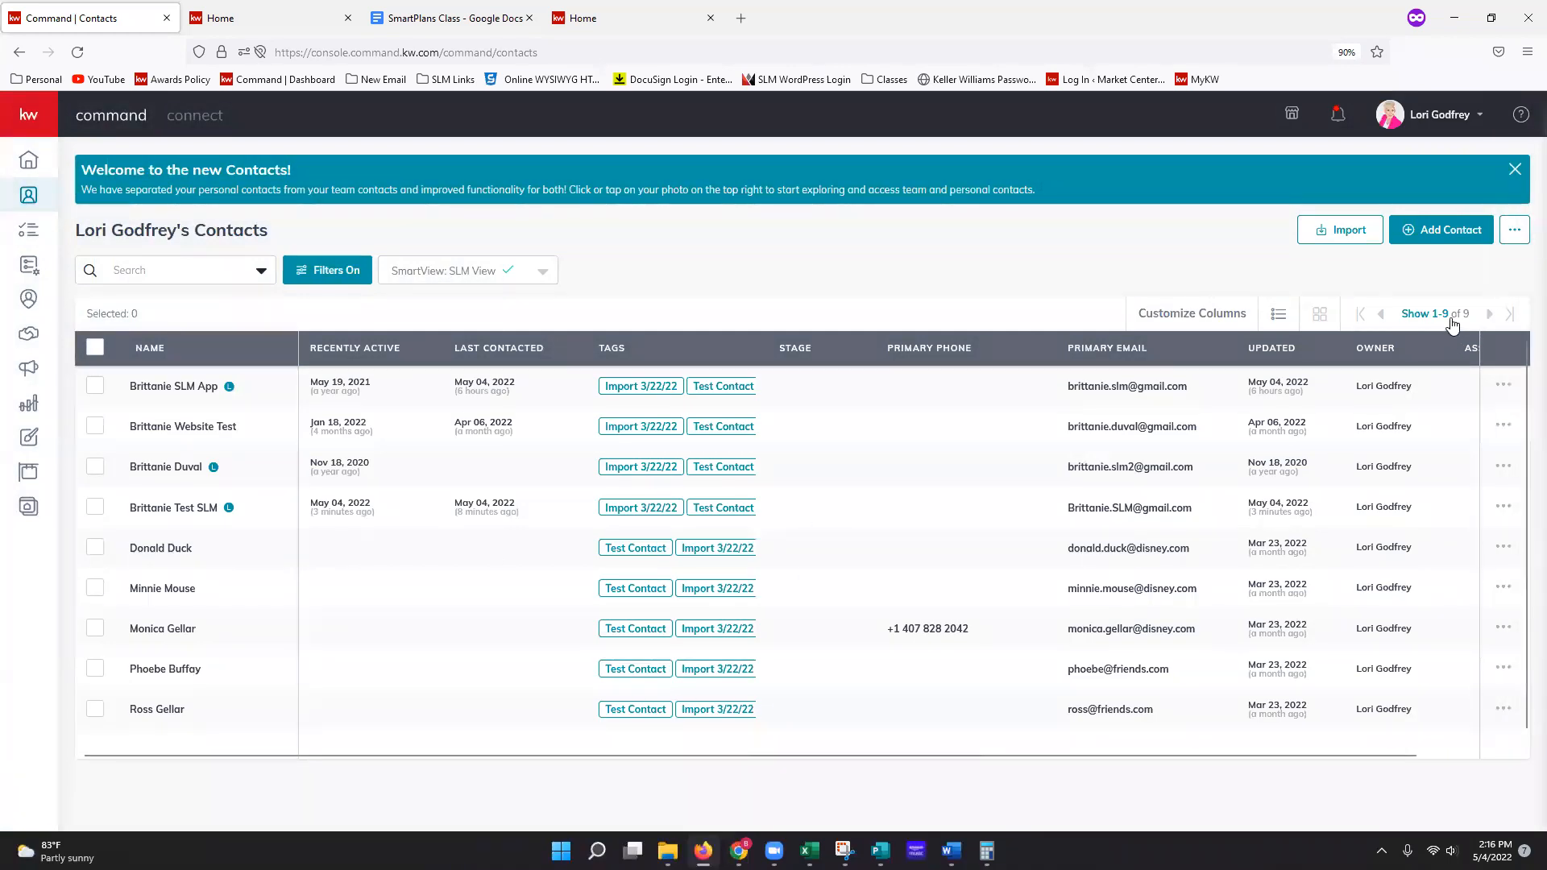
{"action": "left_click", "coordinate": [1418, 314]}
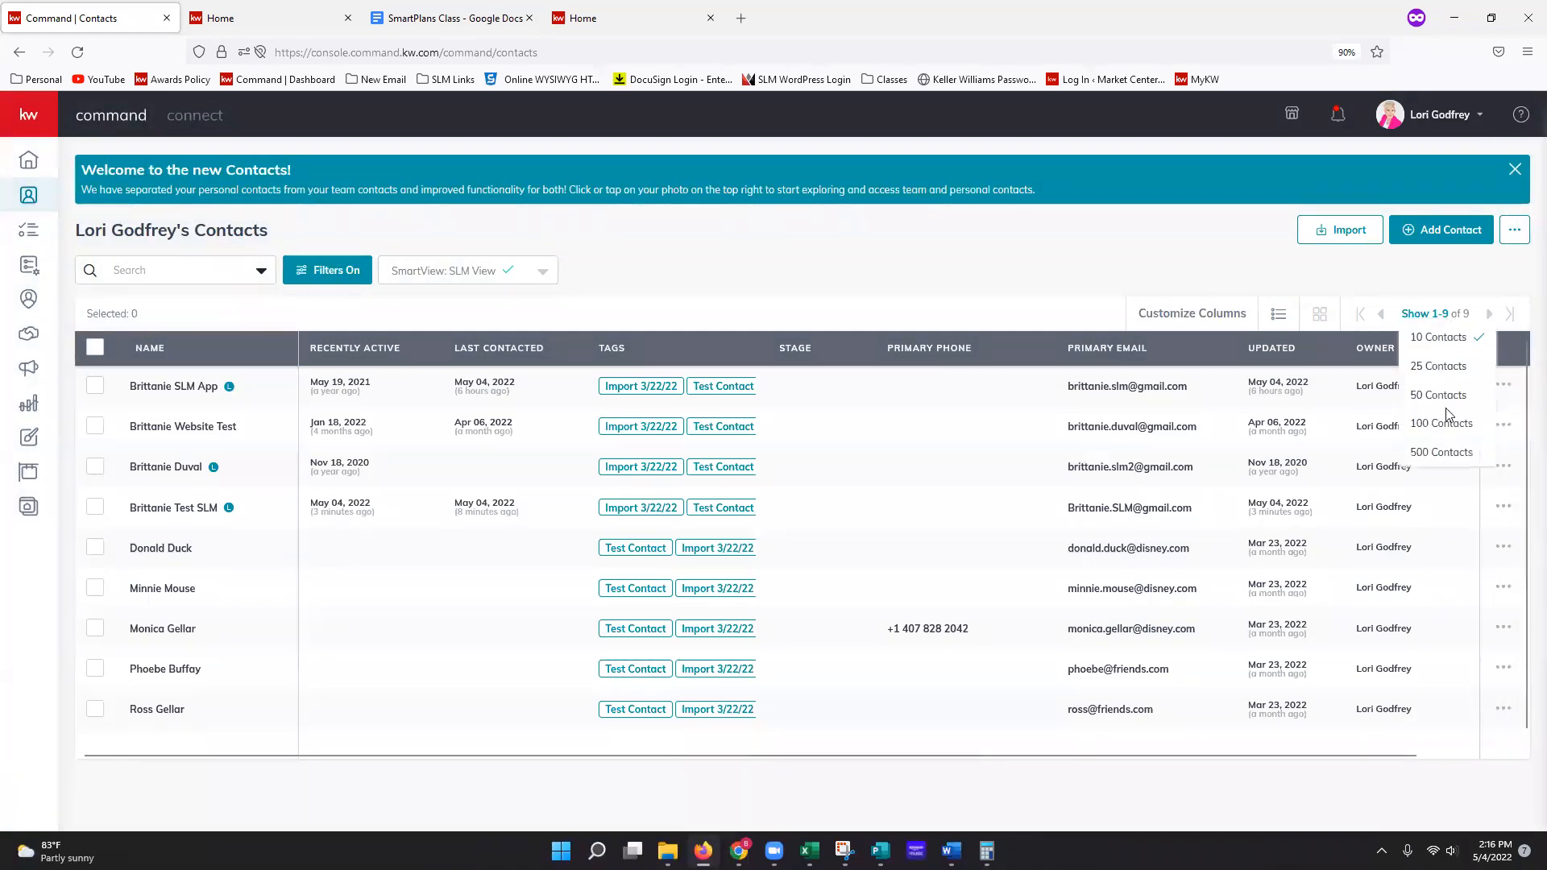
{"action": "left_click", "coordinate": [1443, 453]}
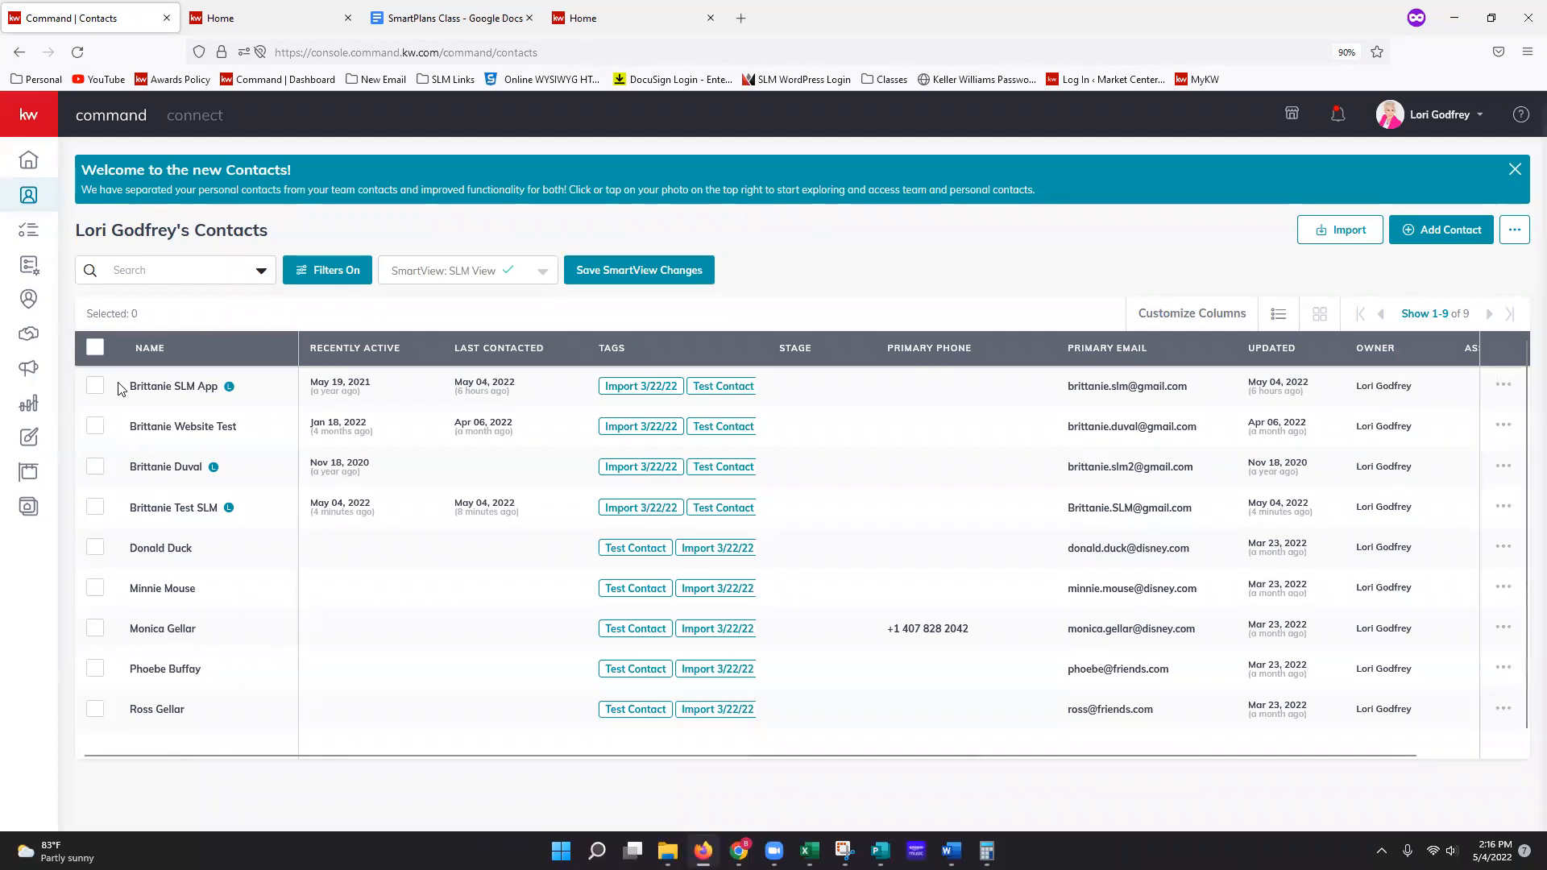
{"action": "left_click", "coordinate": [94, 345]}
Step: Bulk-add the nine contacts to a SmartPlan, dismissing errors from two plans before choosing My 8x8 New Contact Engagement
{"action": "left_click", "coordinate": [249, 325]}
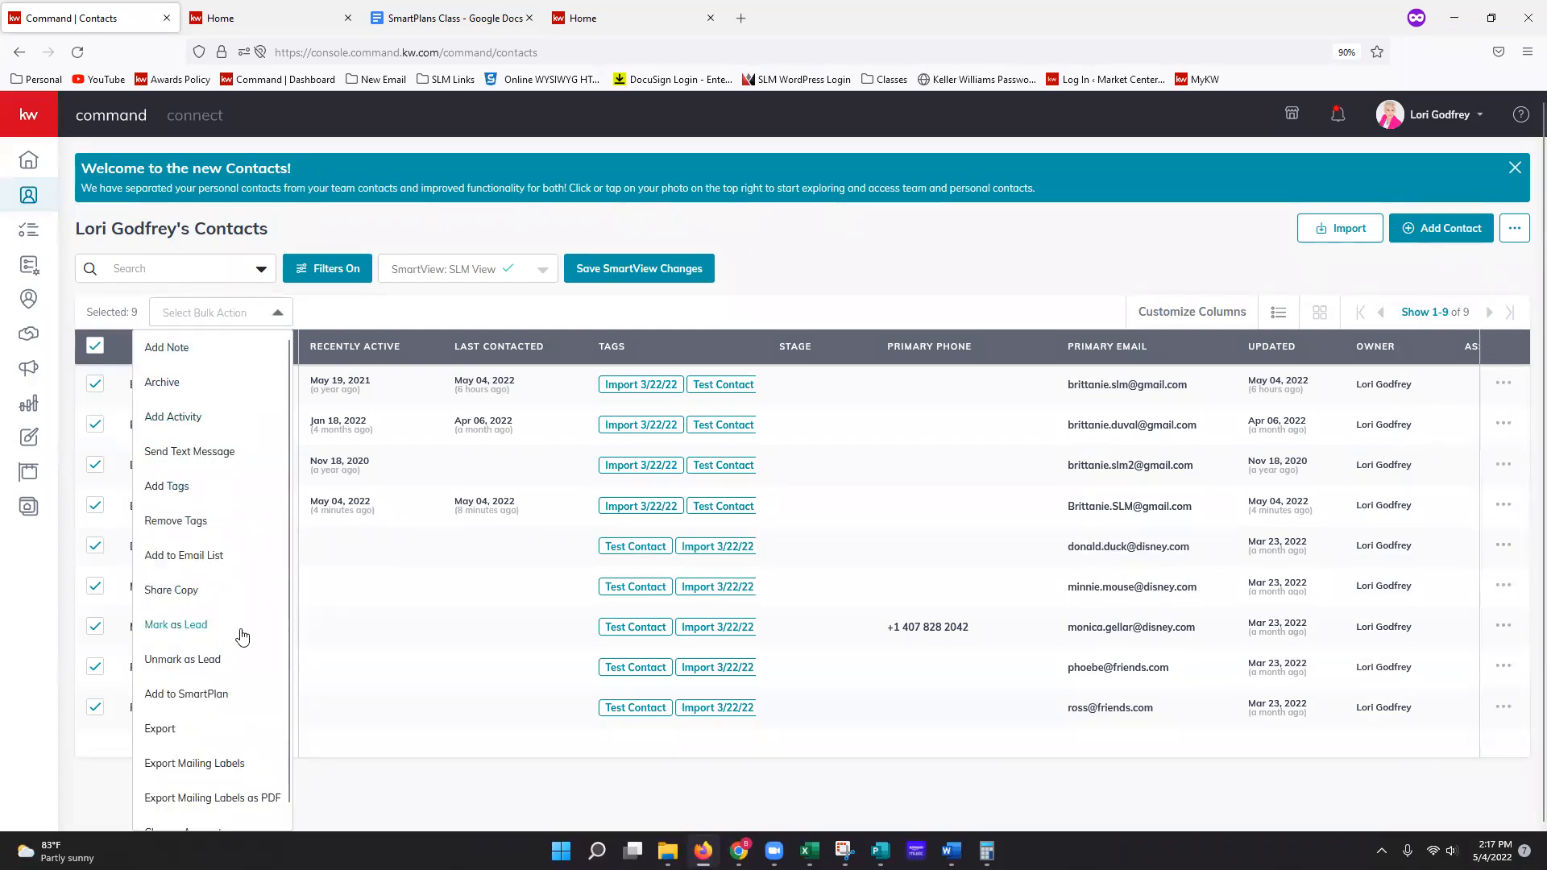
{"action": "left_click", "coordinate": [227, 698]}
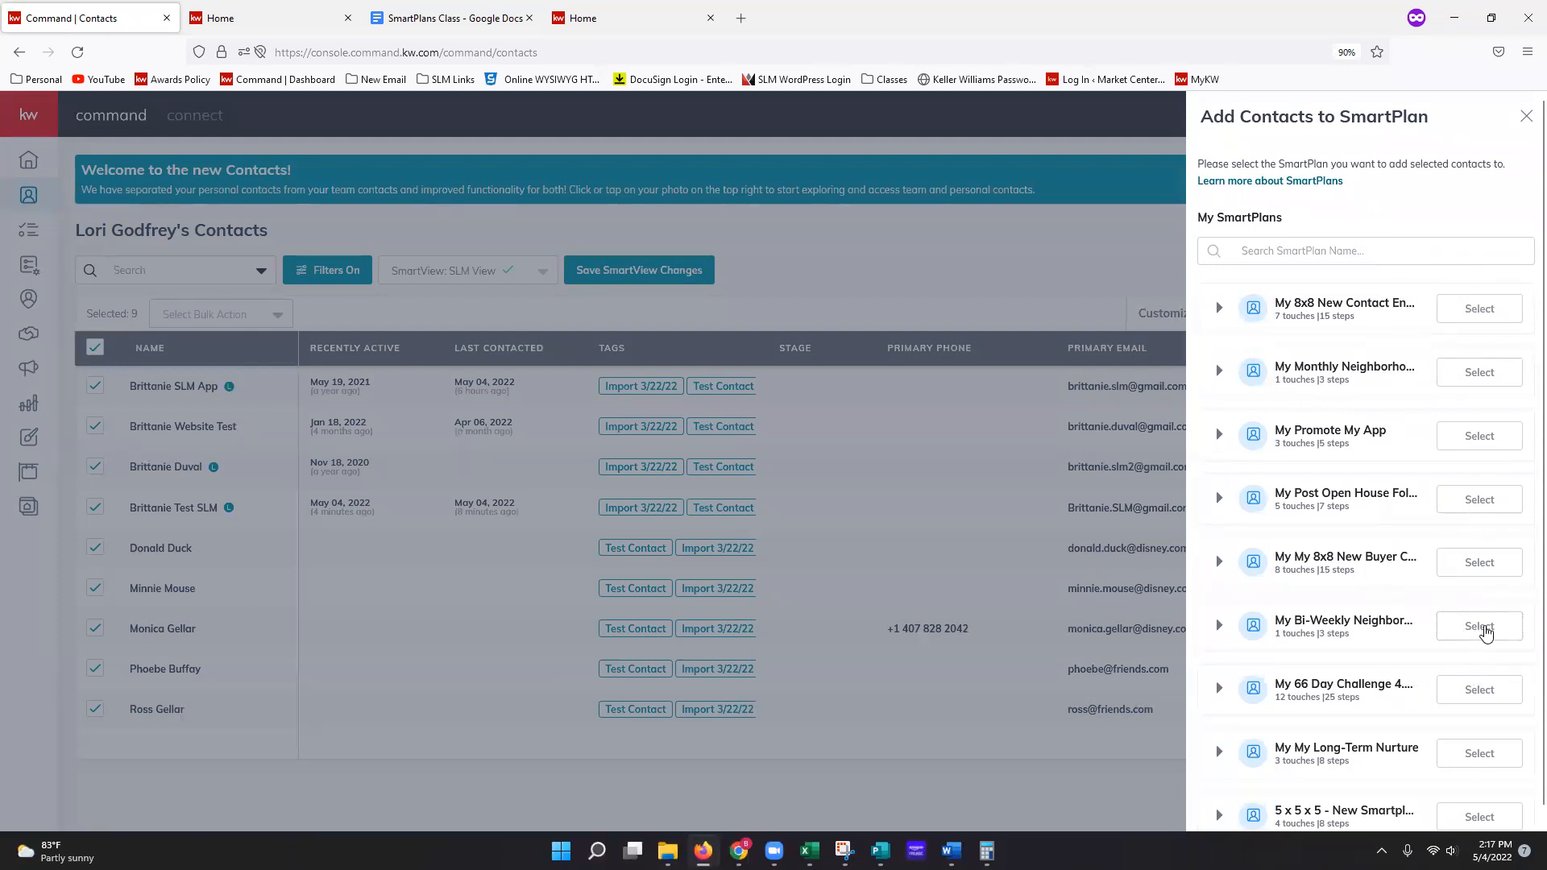
{"action": "left_click", "coordinate": [1486, 634]}
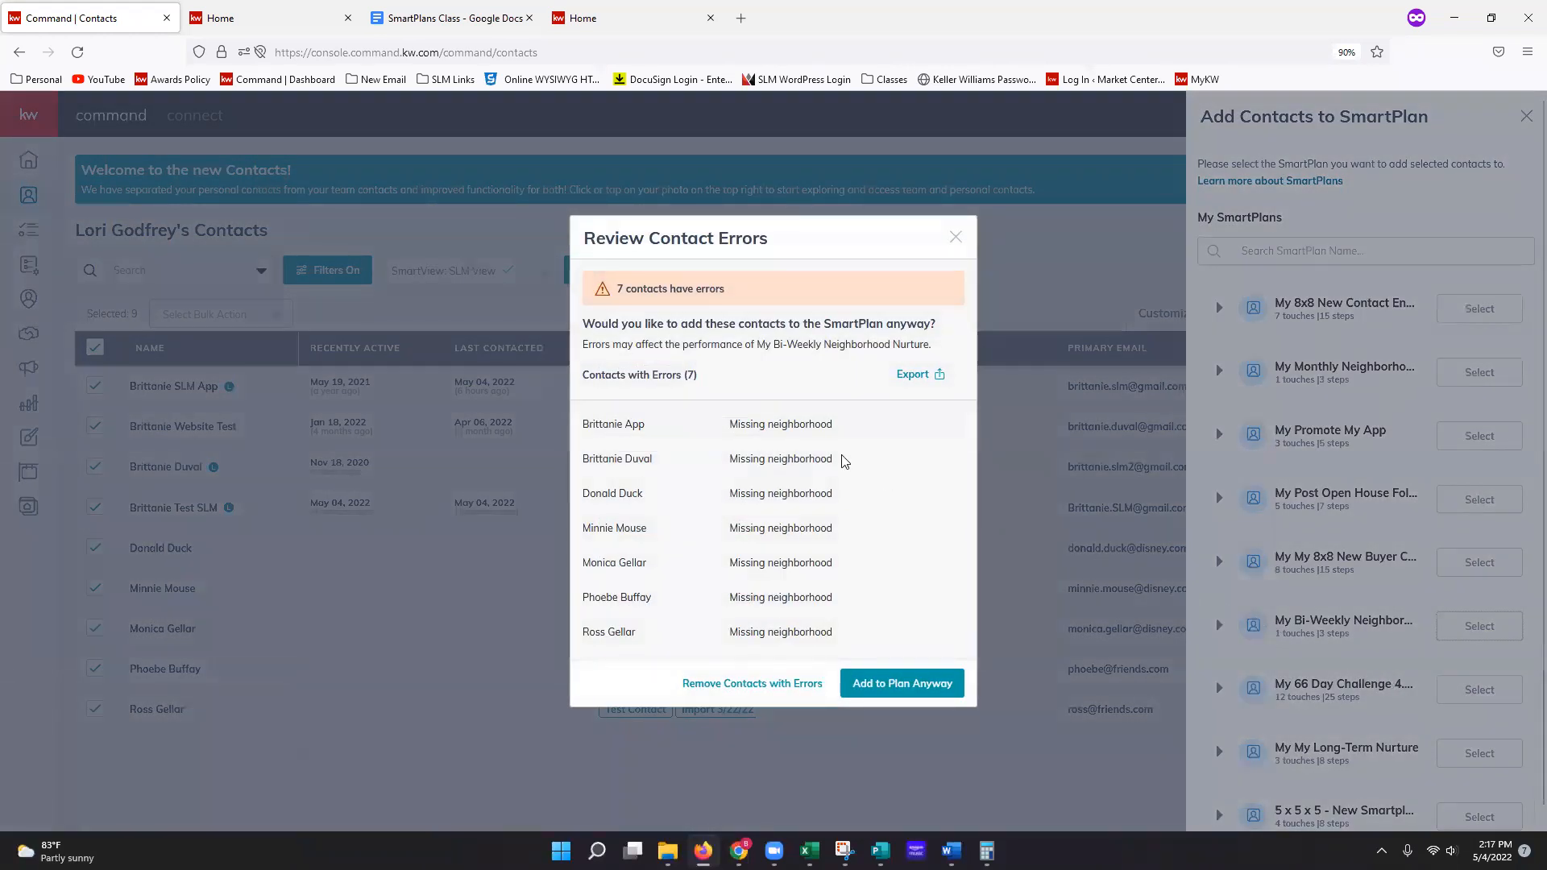
{"action": "left_click", "coordinate": [955, 237]}
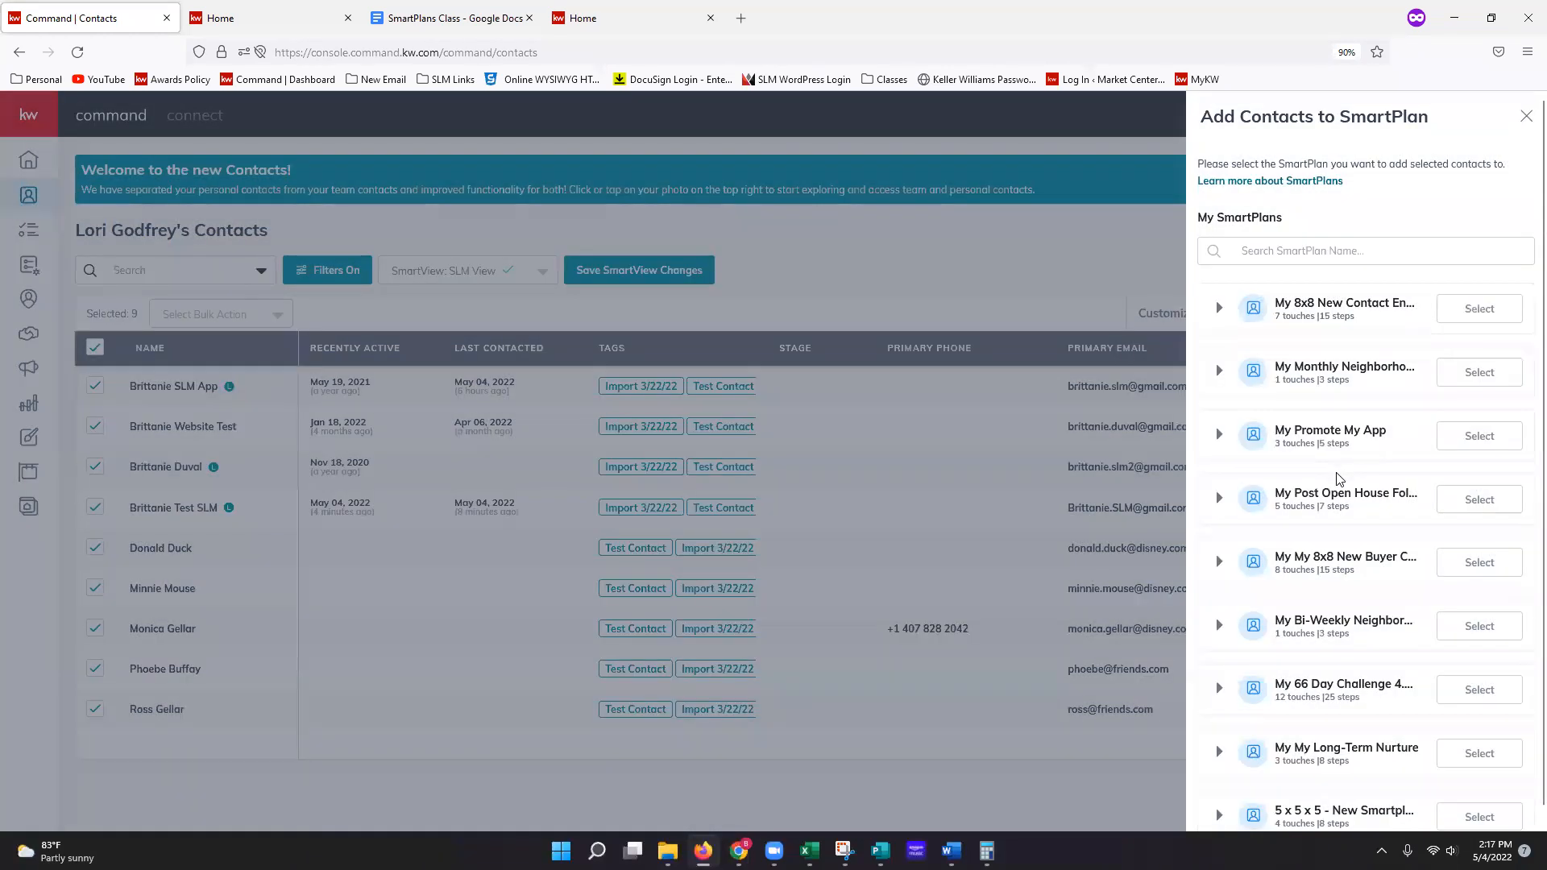
{"action": "left_click", "coordinate": [1478, 438]}
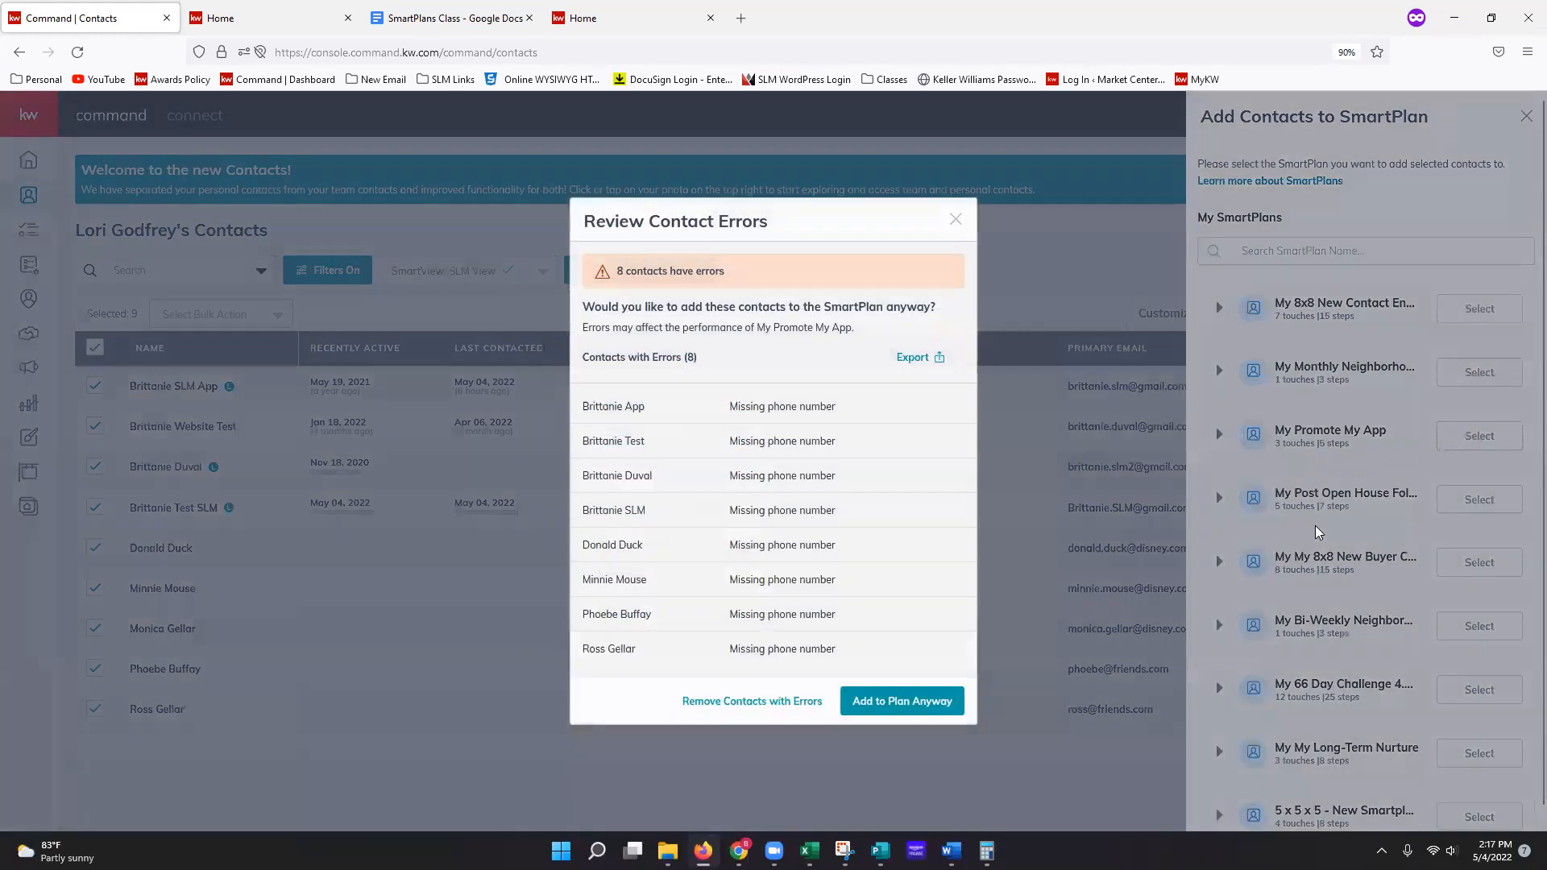
{"action": "left_click", "coordinate": [956, 221]}
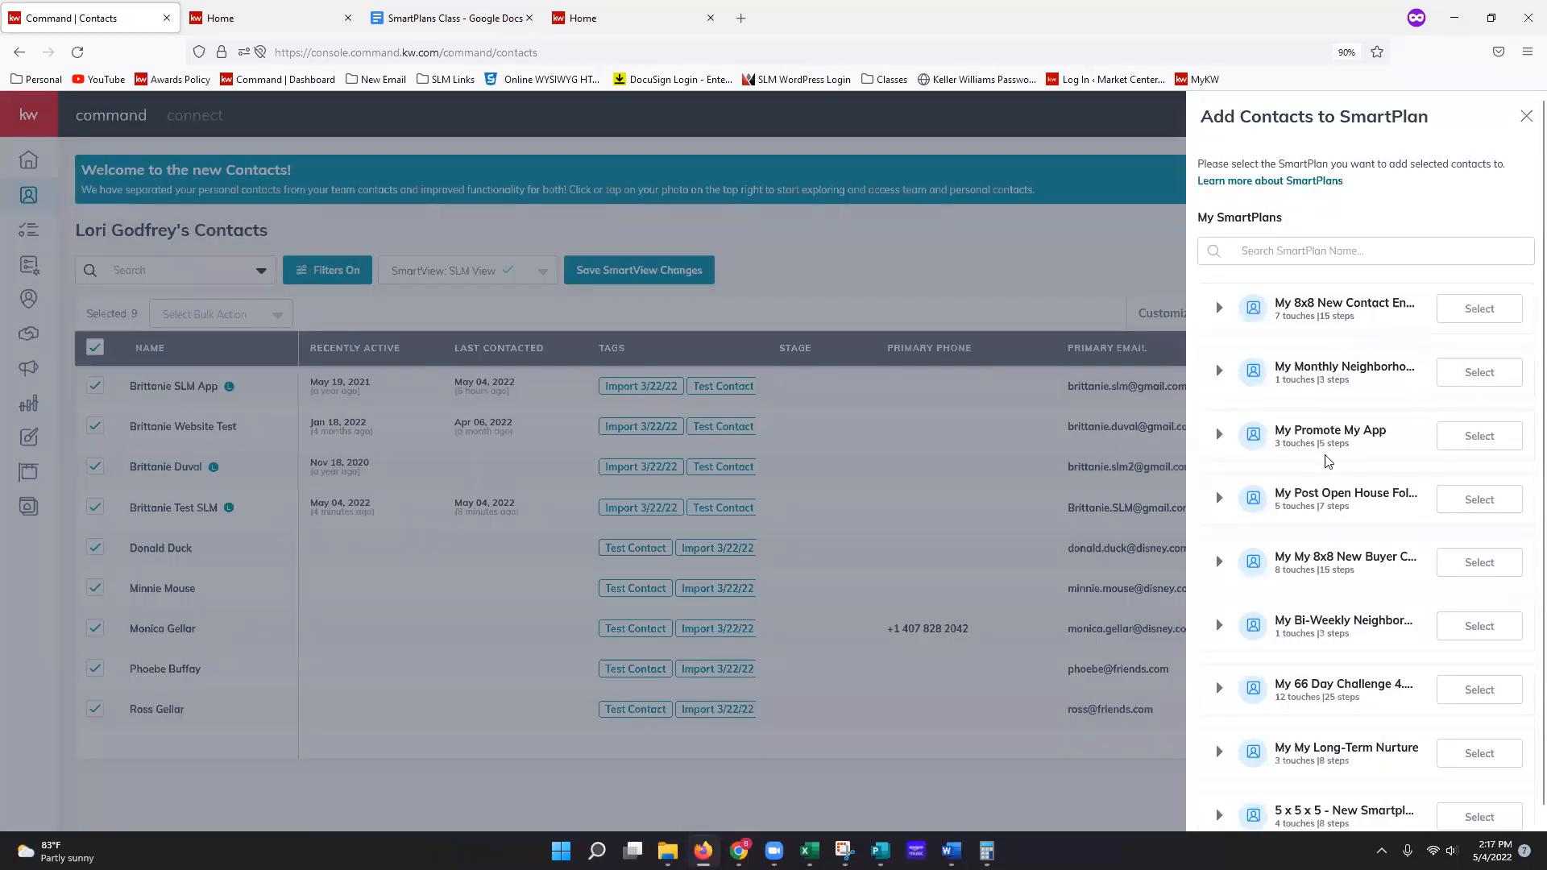
{"action": "scroll", "coordinate": [1447, 556], "scroll_direction": "down", "scroll_amount": 1}
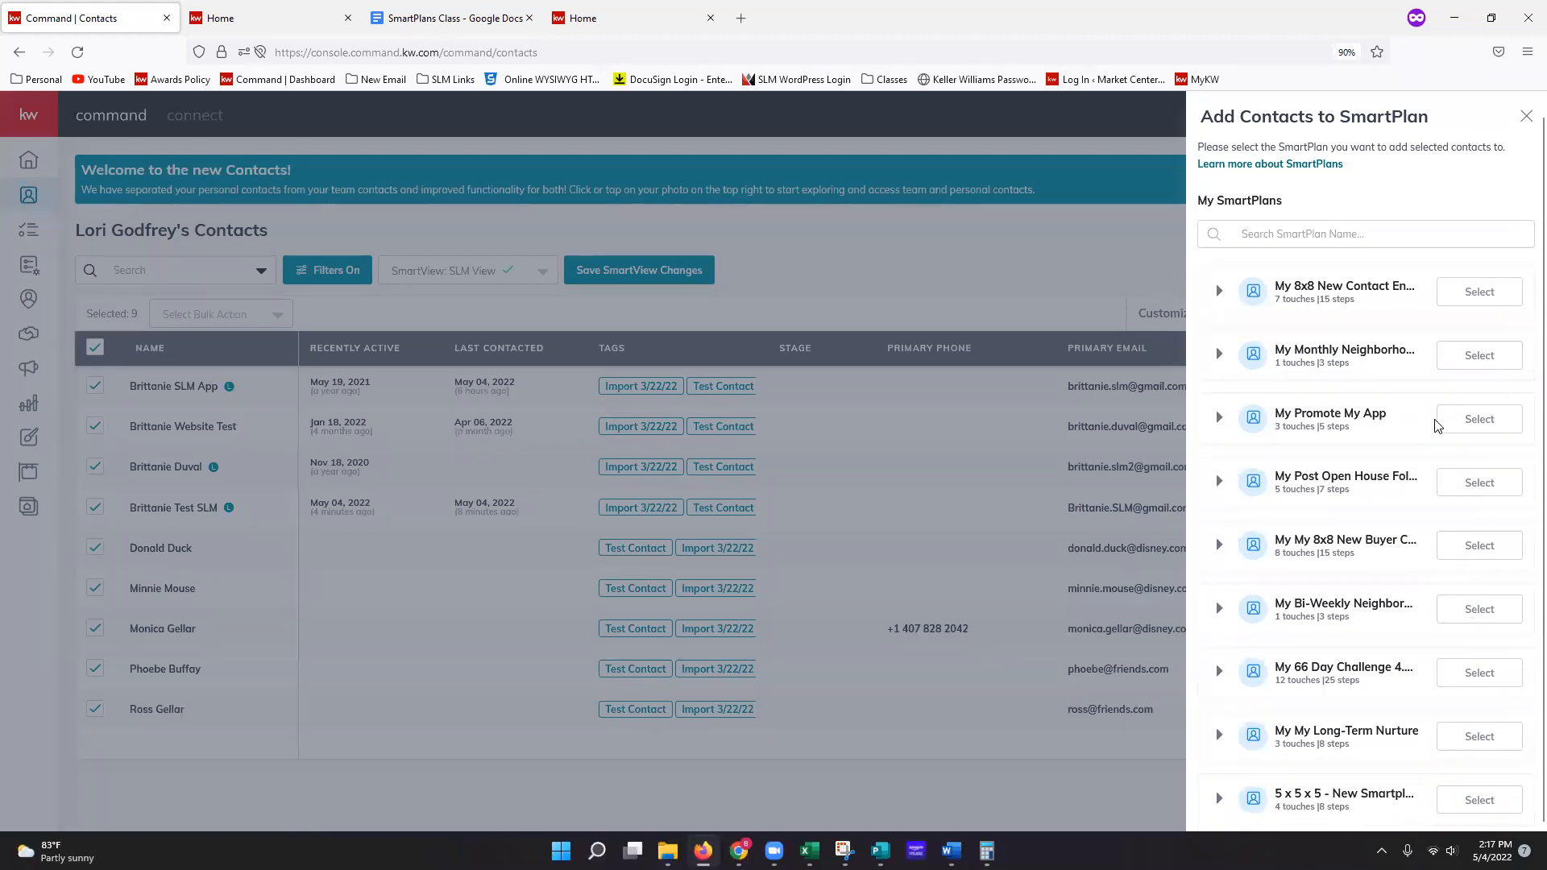
{"action": "left_click", "coordinate": [1483, 293]}
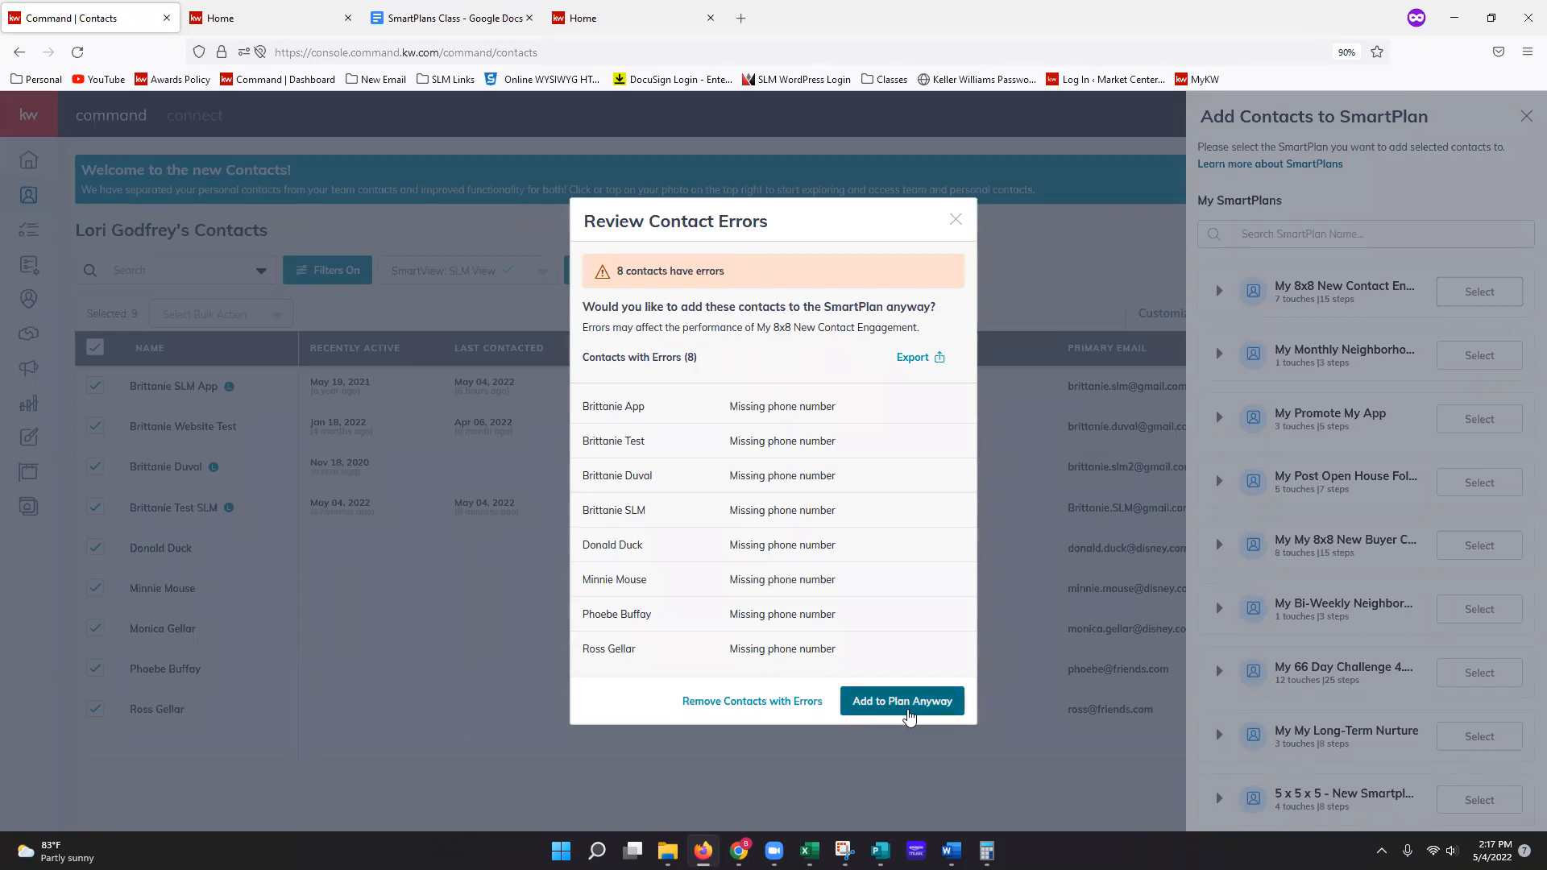
Step: Add the contacts despite errors and start them all on 5/5/2022
{"action": "left_click", "coordinate": [912, 717]}
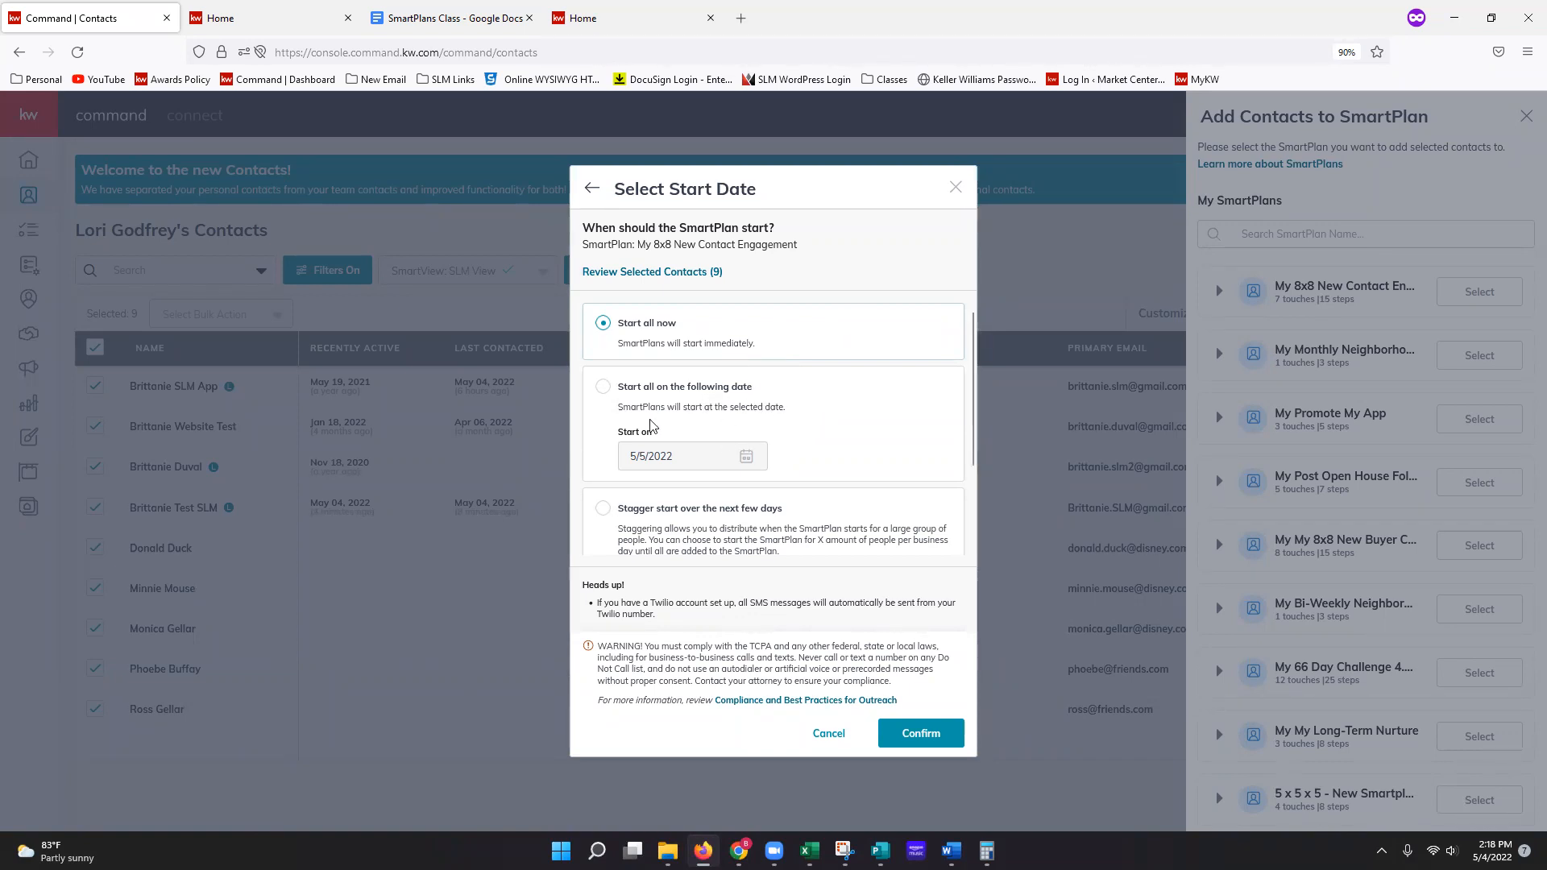
{"action": "left_click", "coordinate": [602, 387]}
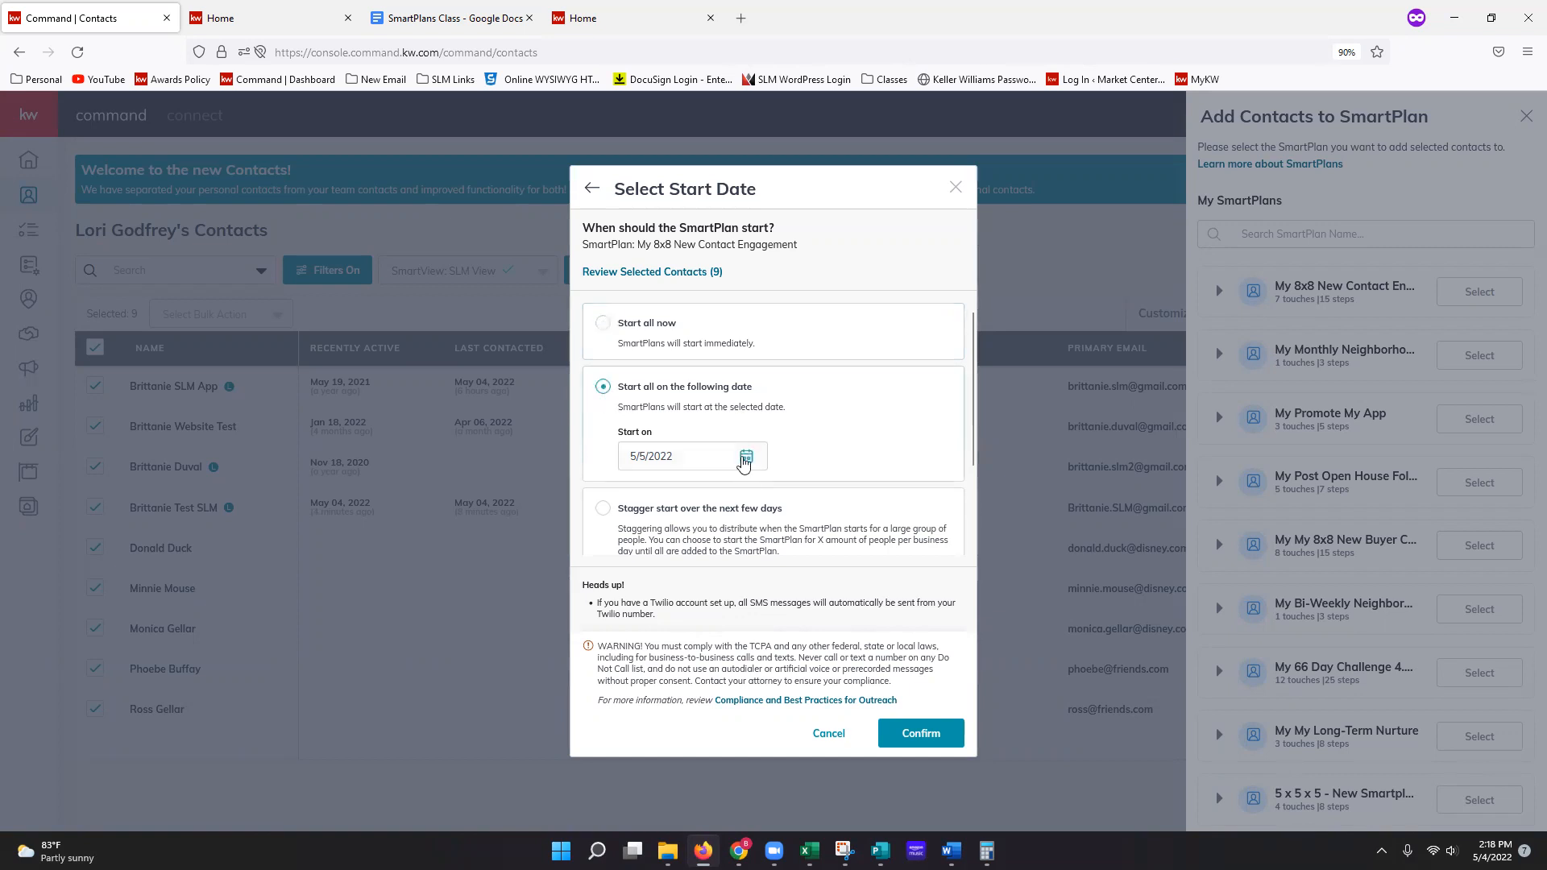
{"action": "left_click", "coordinate": [744, 464]}
{"action": "scroll", "coordinate": [755, 501], "scroll_direction": "down", "scroll_amount": 1}
{"action": "left_click", "coordinate": [821, 416]}
{"action": "scroll", "coordinate": [804, 467], "scroll_direction": "down", "scroll_amount": 1}
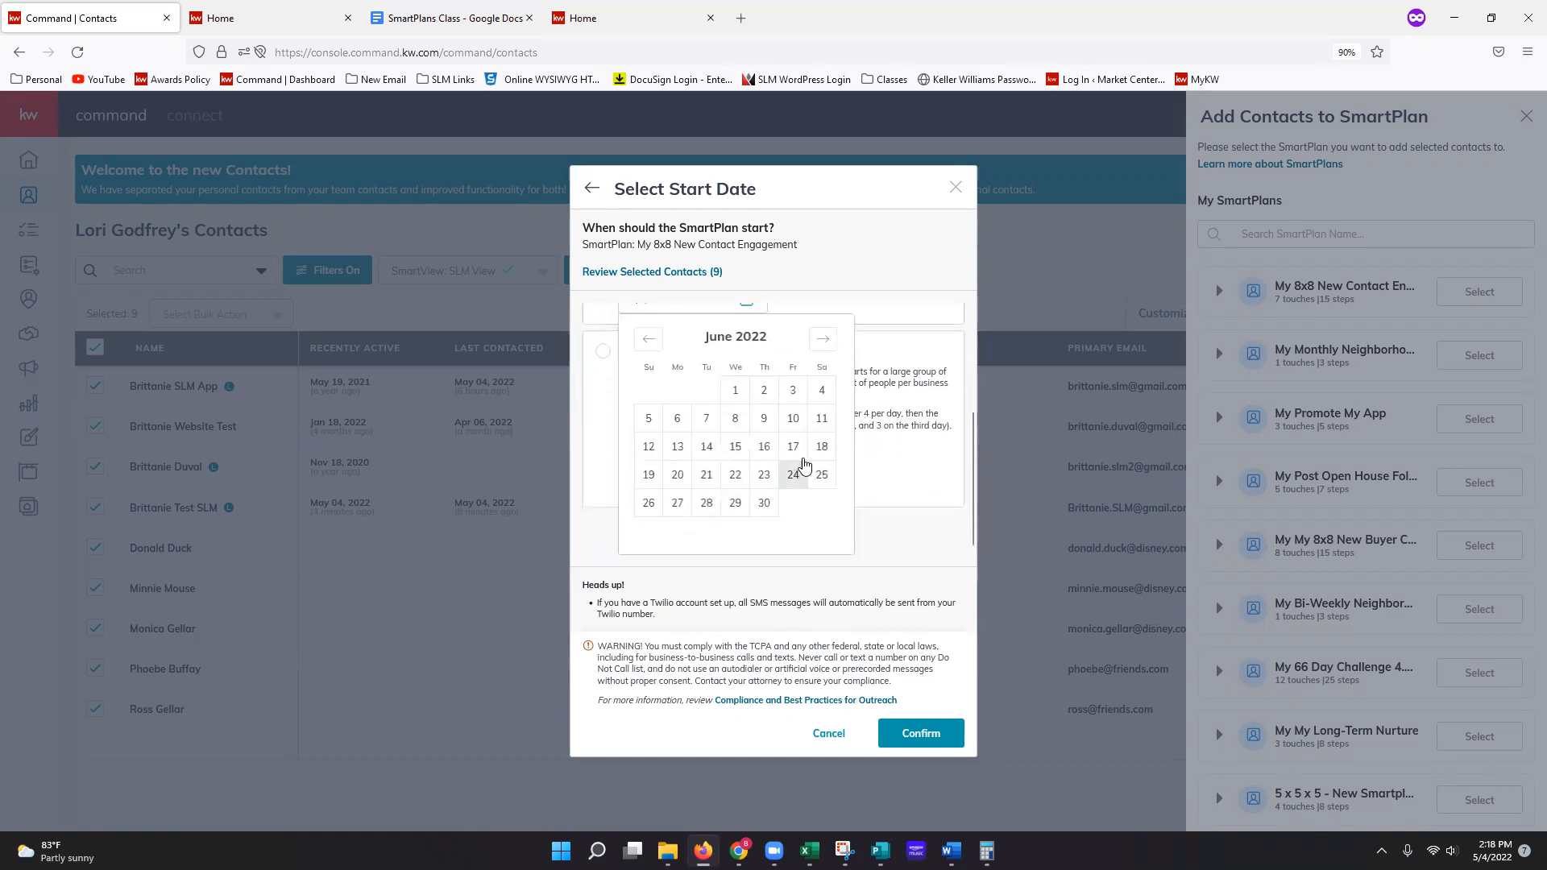
{"action": "left_click", "coordinate": [900, 495]}
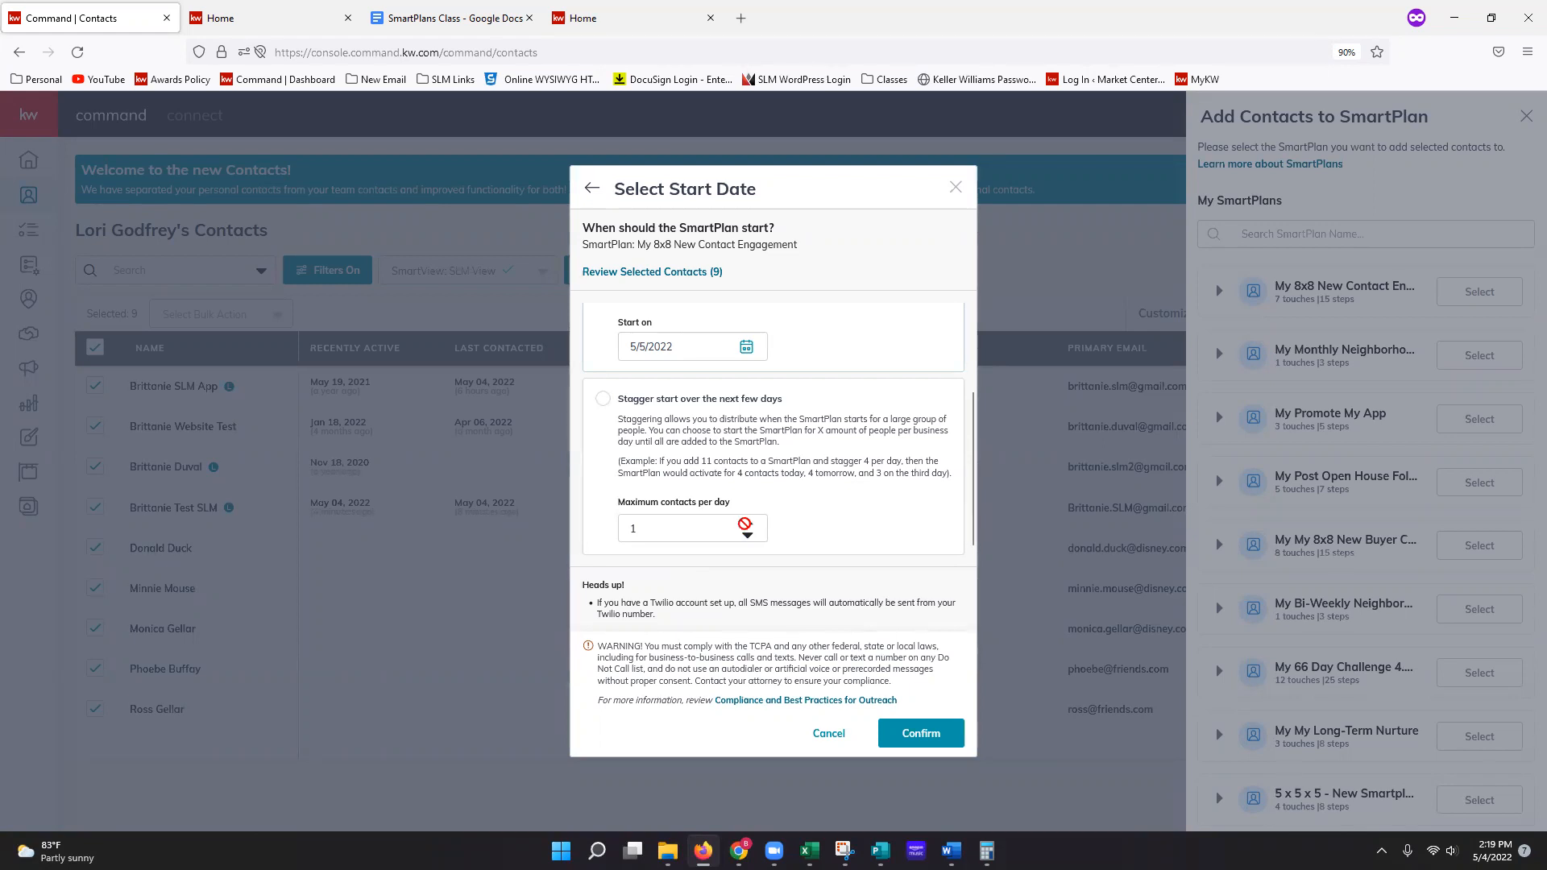
Step: Choose a staggered start at 6 contacts per day, then close the dialog unconfirmed
{"action": "left_click", "coordinate": [601, 407]}
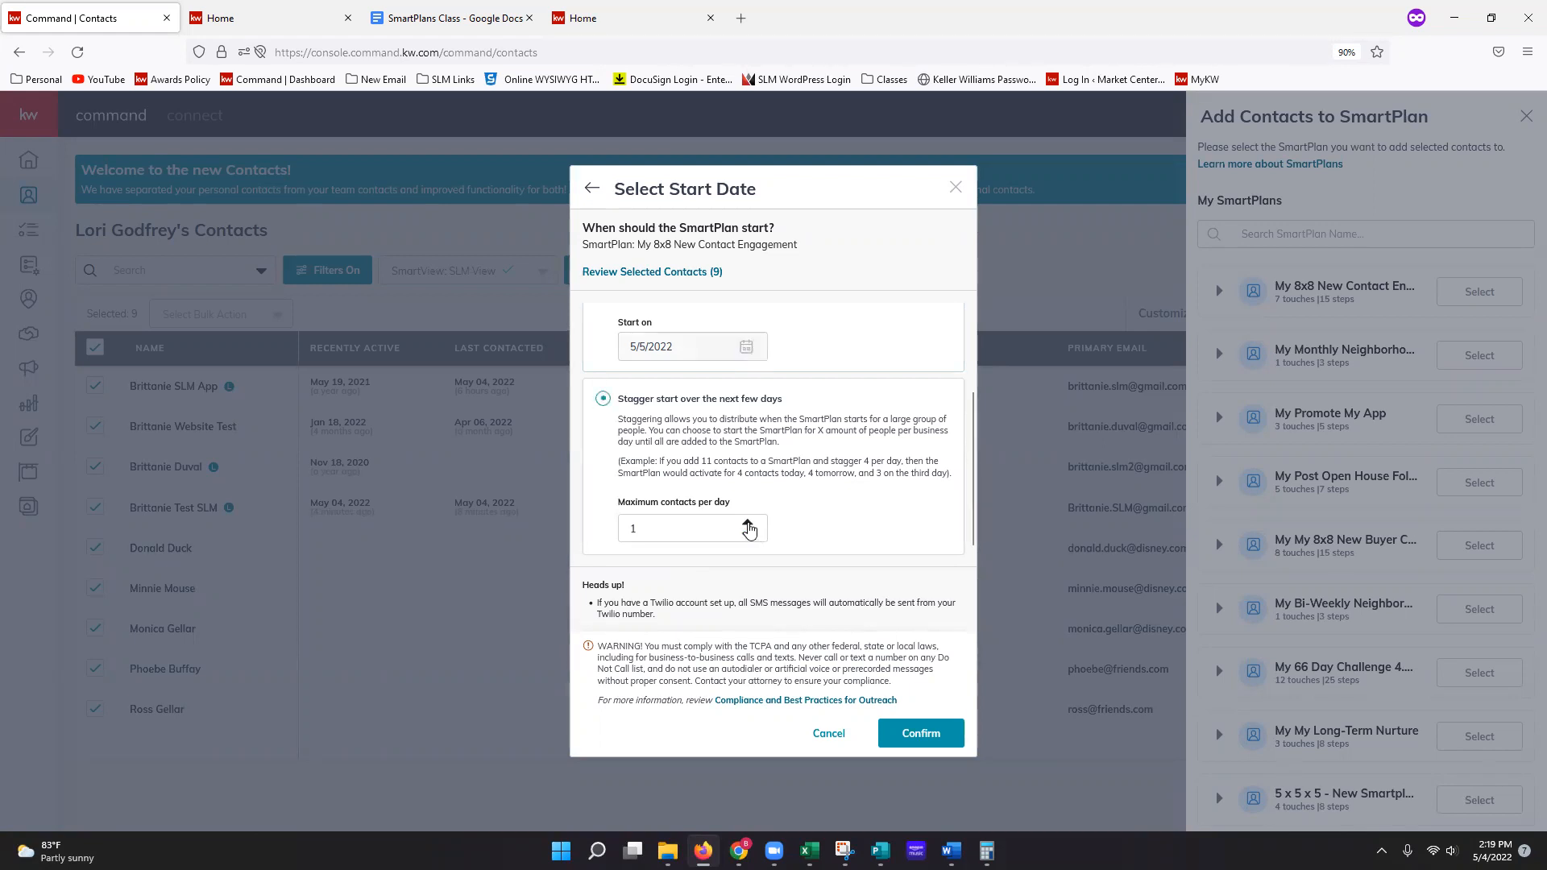
{"action": "left_click", "coordinate": [747, 523]}
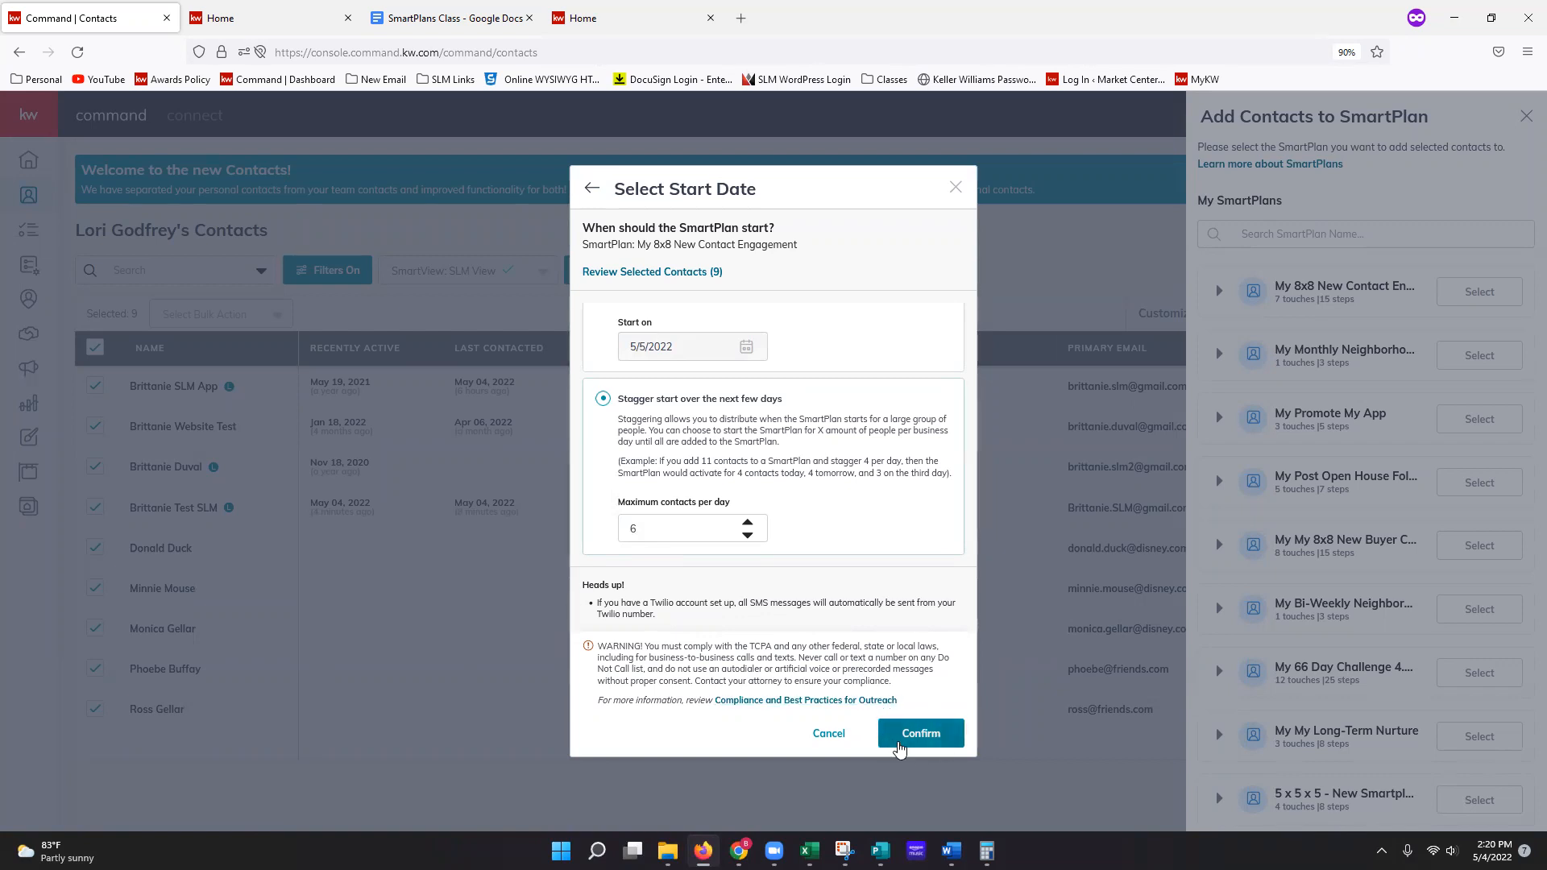
{"action": "scroll", "coordinate": [853, 398], "scroll_direction": "up", "scroll_amount": 2}
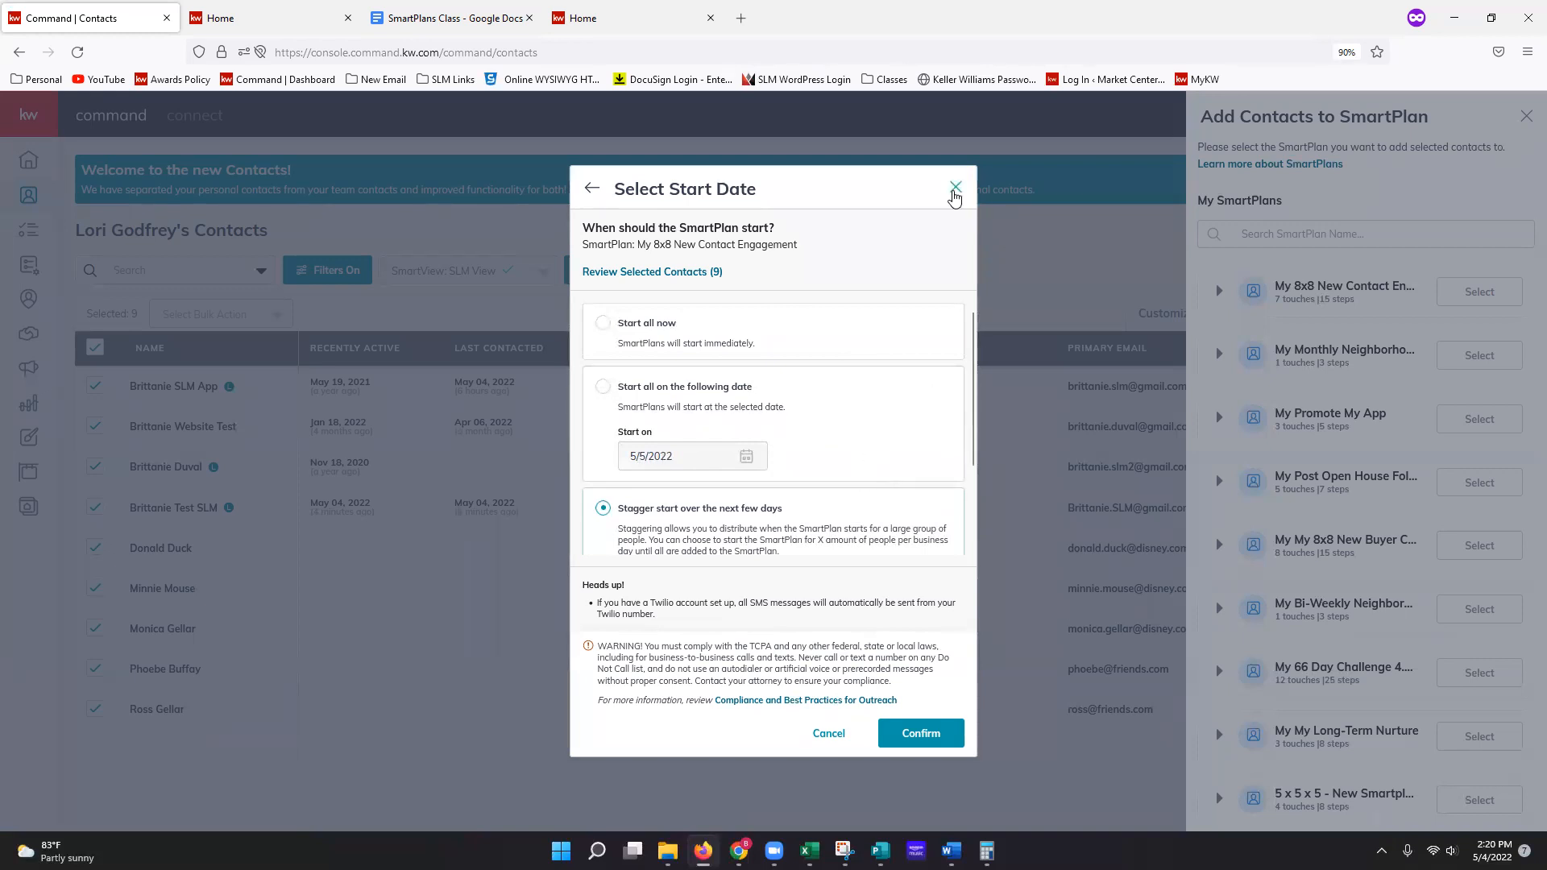
{"action": "left_click", "coordinate": [955, 190]}
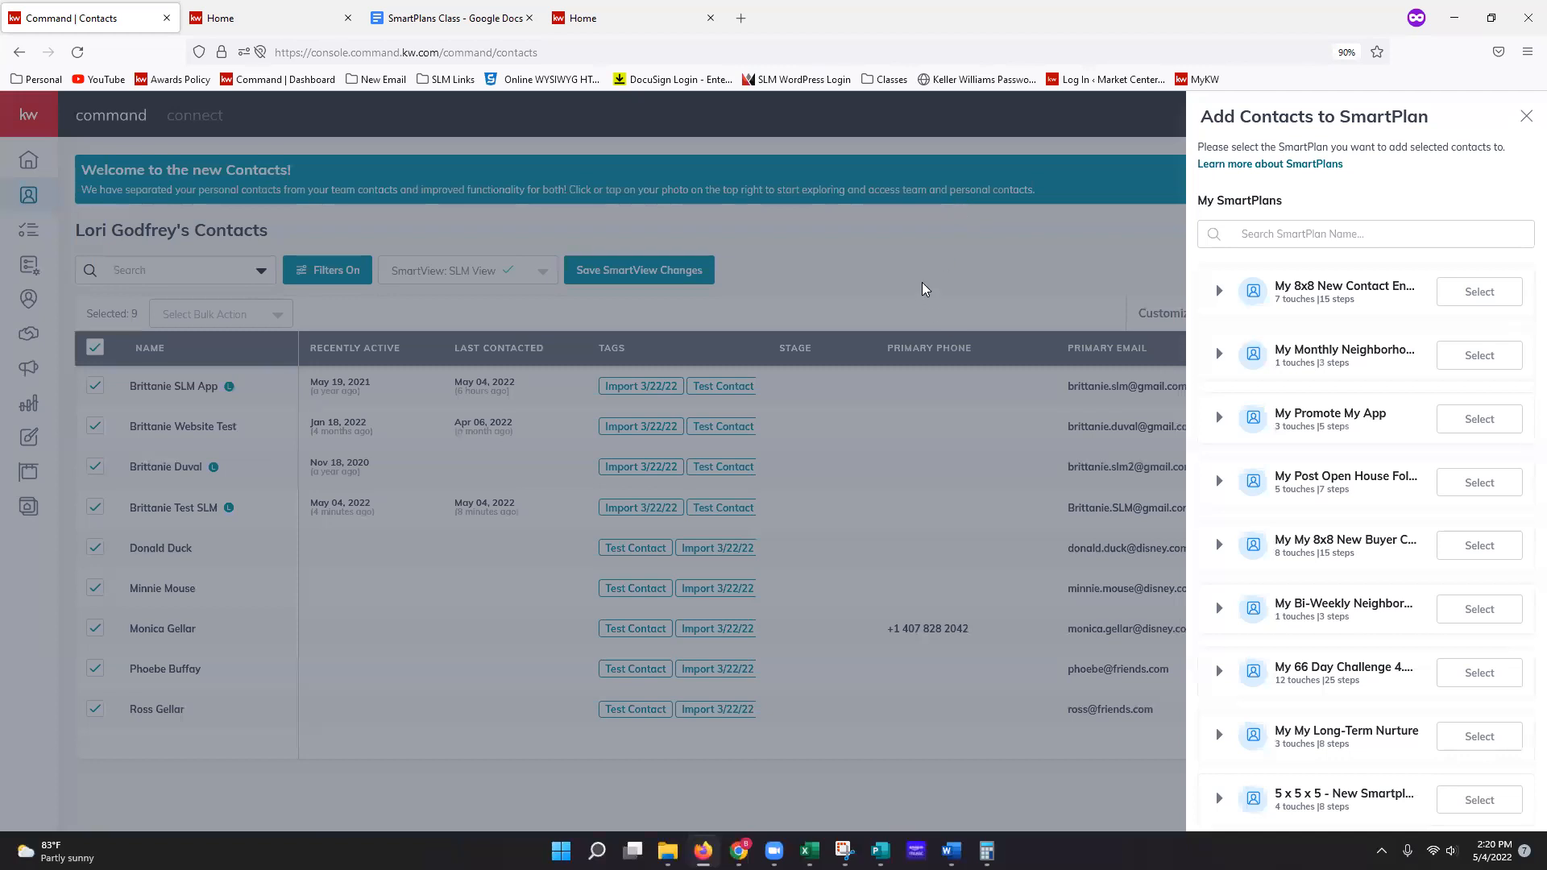
Step: Close the Add to SmartPlan panel and open the SmartPlans page in a new browser tab
{"action": "left_click", "coordinate": [925, 288]}
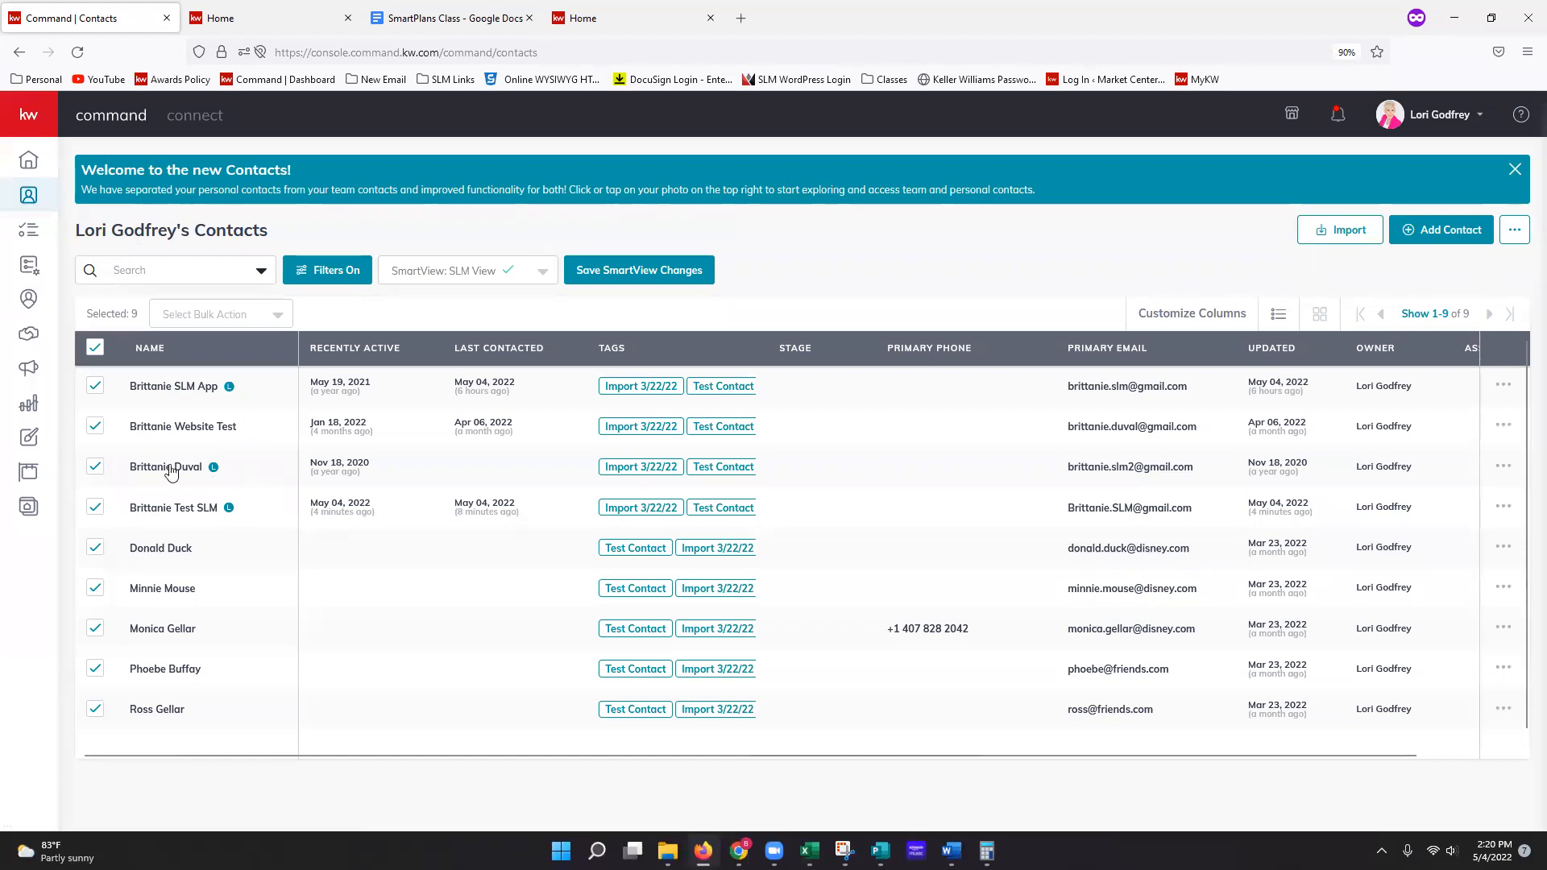
{"action": "left_click", "coordinate": [29, 268]}
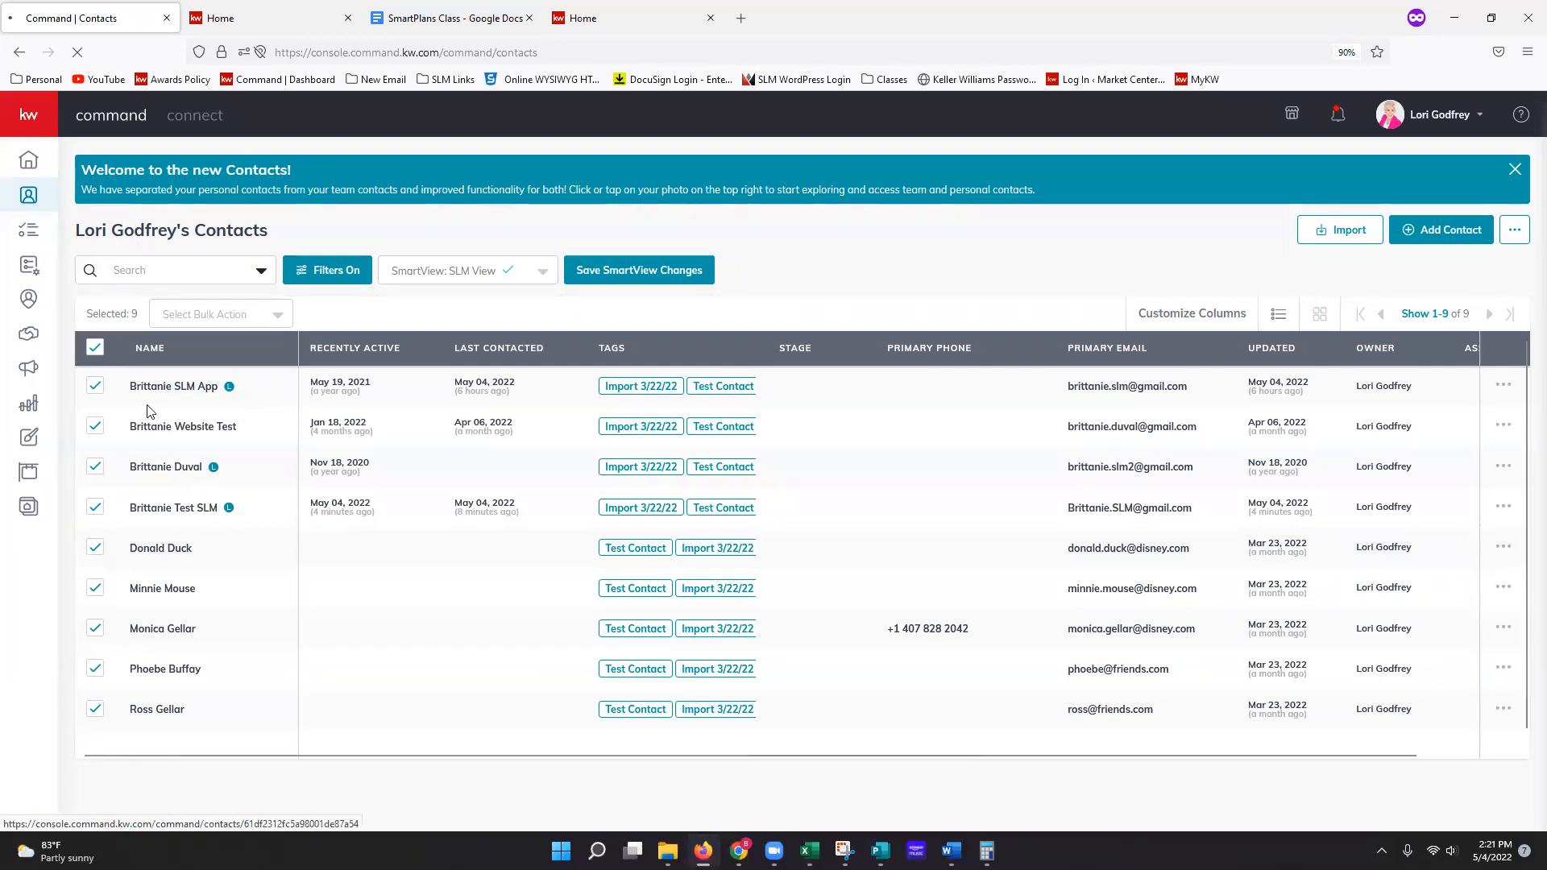
{"action": "right_click", "coordinate": [28, 272]}
{"action": "left_click", "coordinate": [68, 287]}
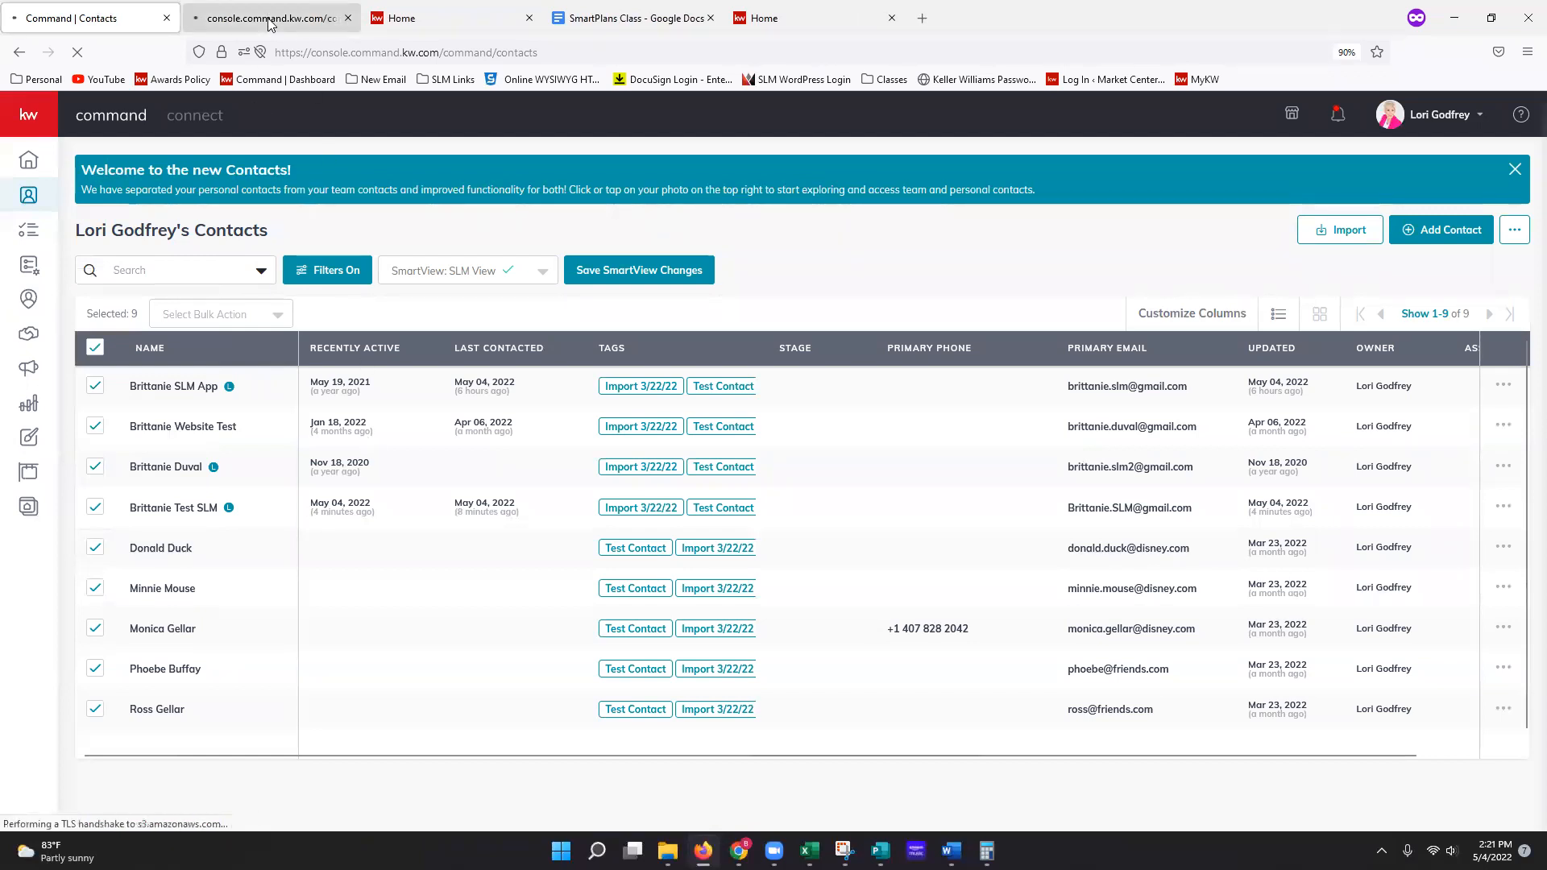
{"action": "key", "text": "ctrl+Tab"}
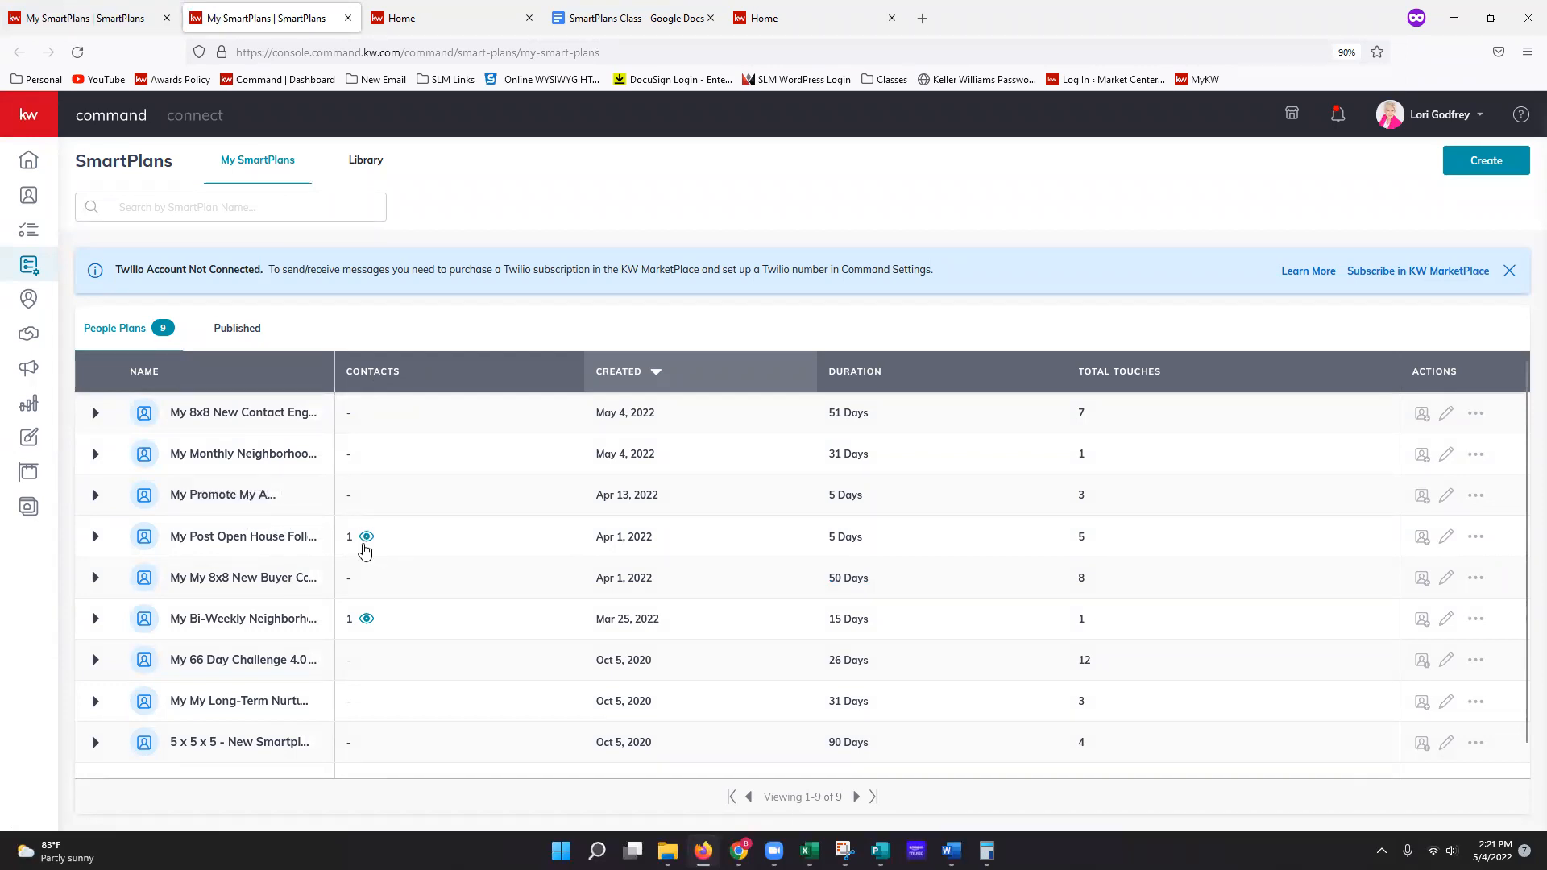
{"action": "left_click", "coordinate": [364, 545]}
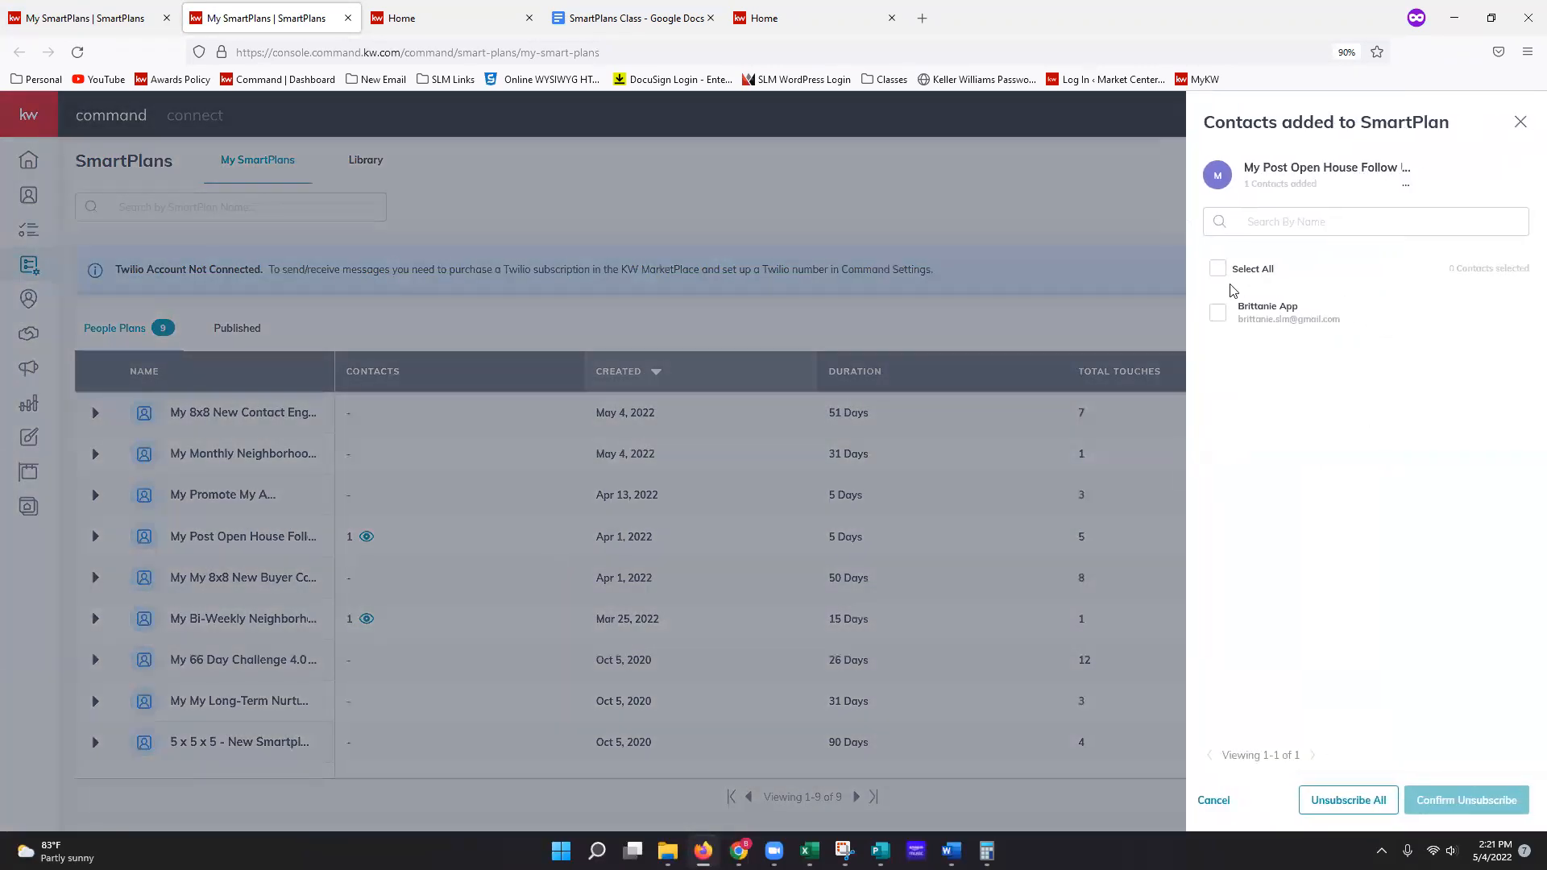
{"action": "left_click", "coordinate": [1216, 314]}
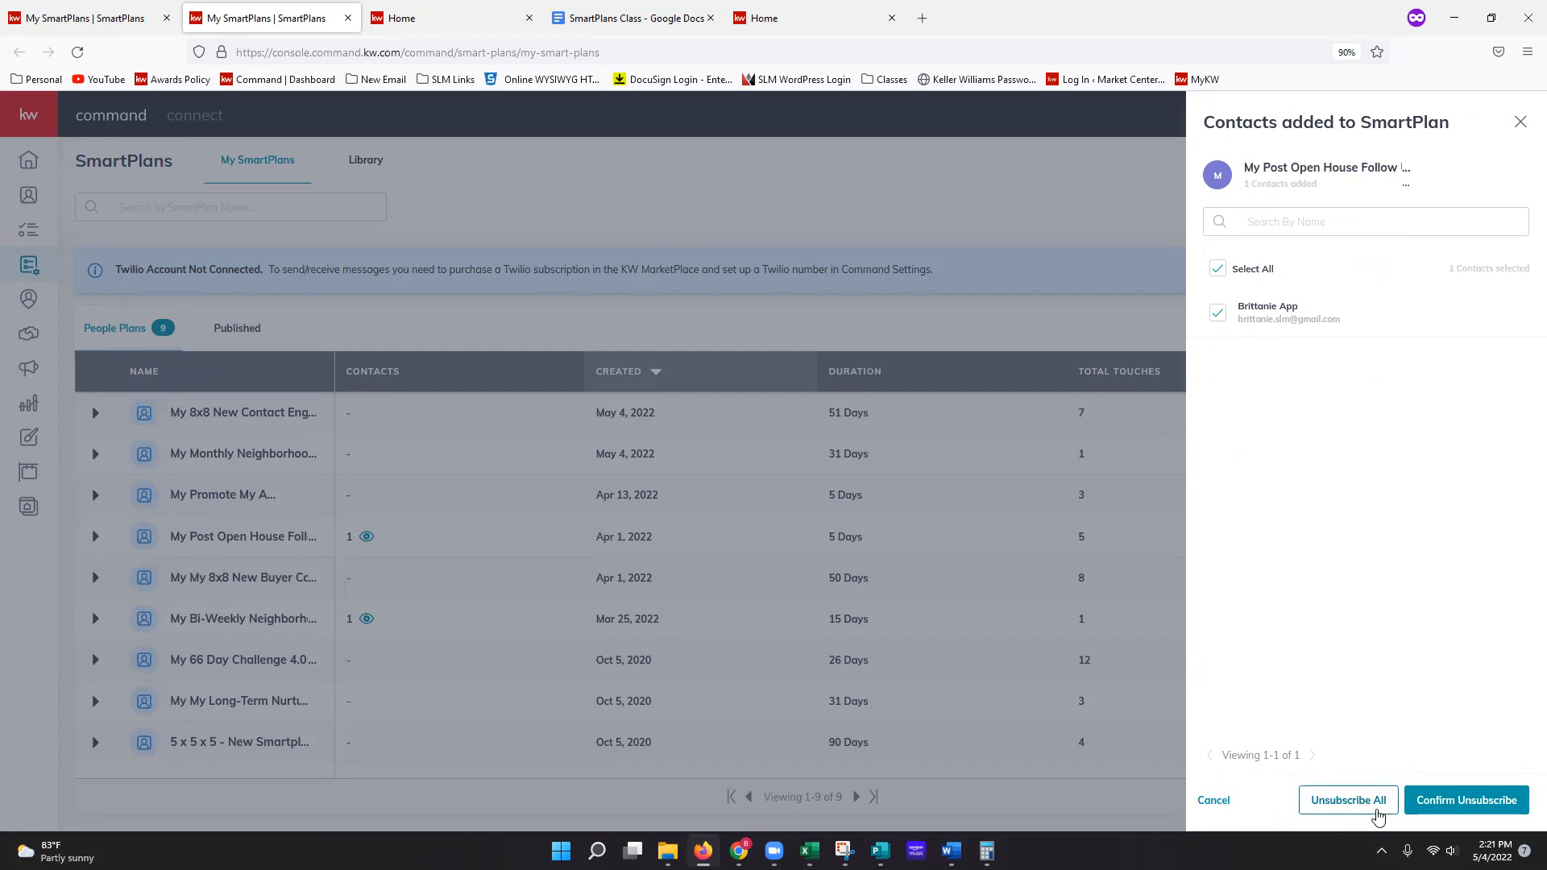
{"action": "left_click", "coordinate": [1098, 255]}
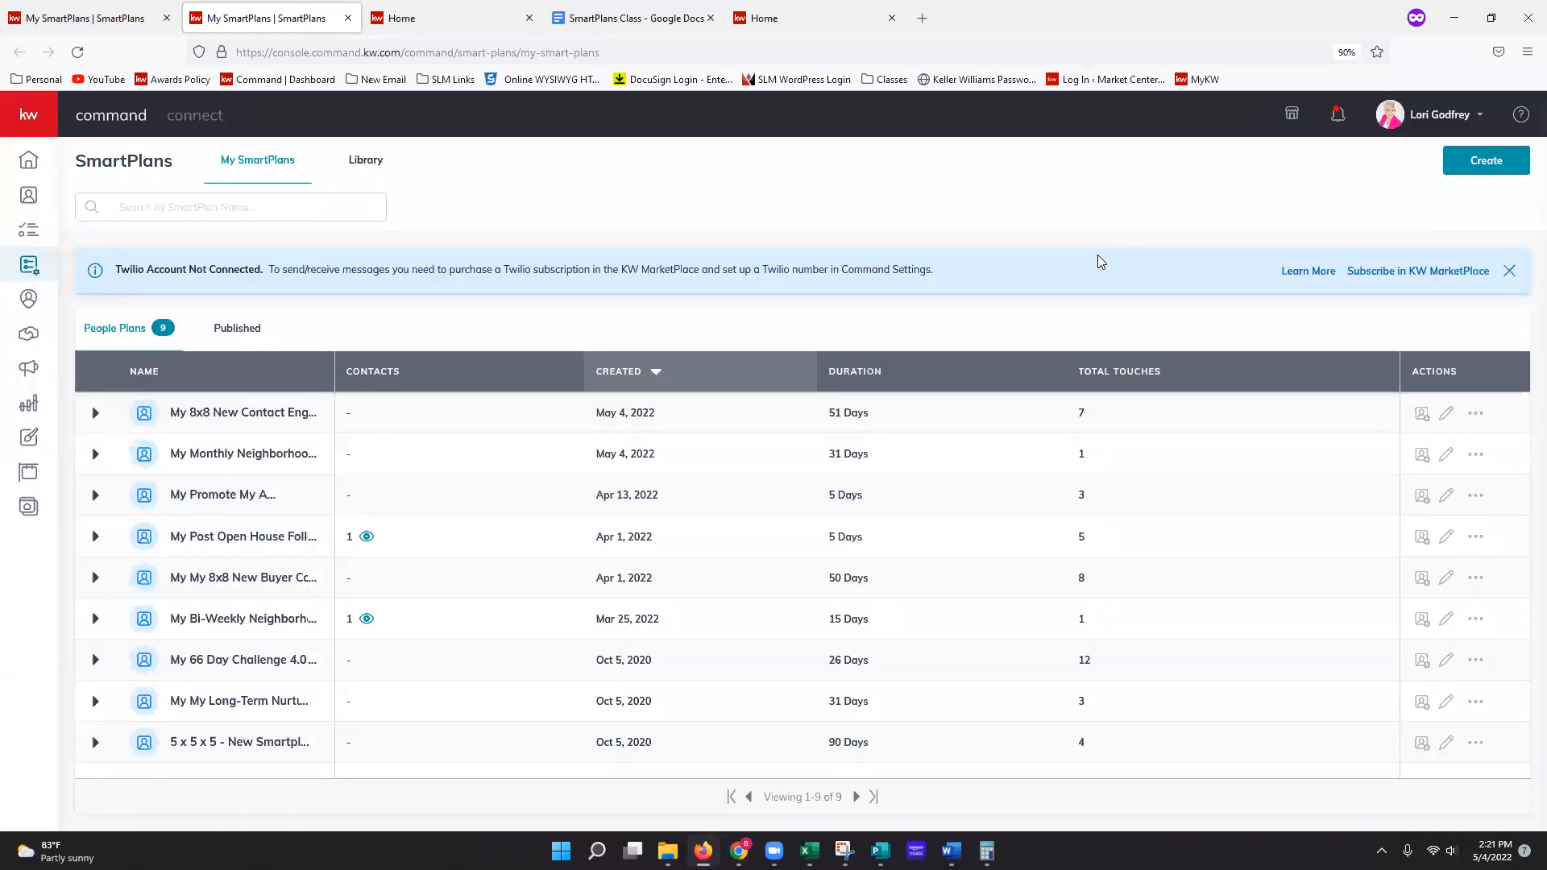